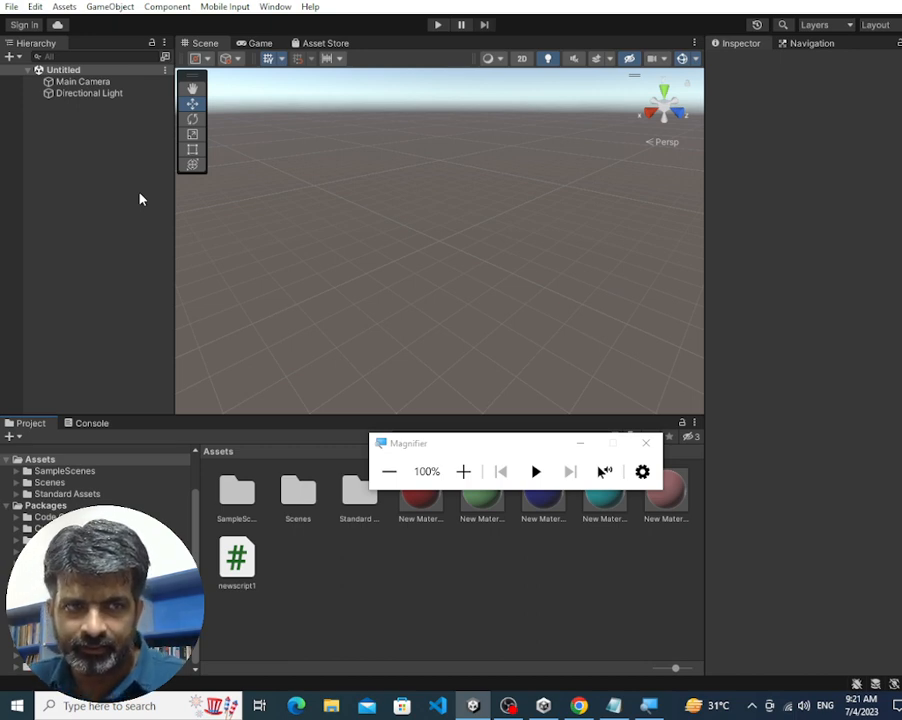
Switch to Chrome, magnify the unity_sound GitHub repository page to examine its address and files, and minimize Magnifier
key("alt+Tab")
key("alt+Tab")
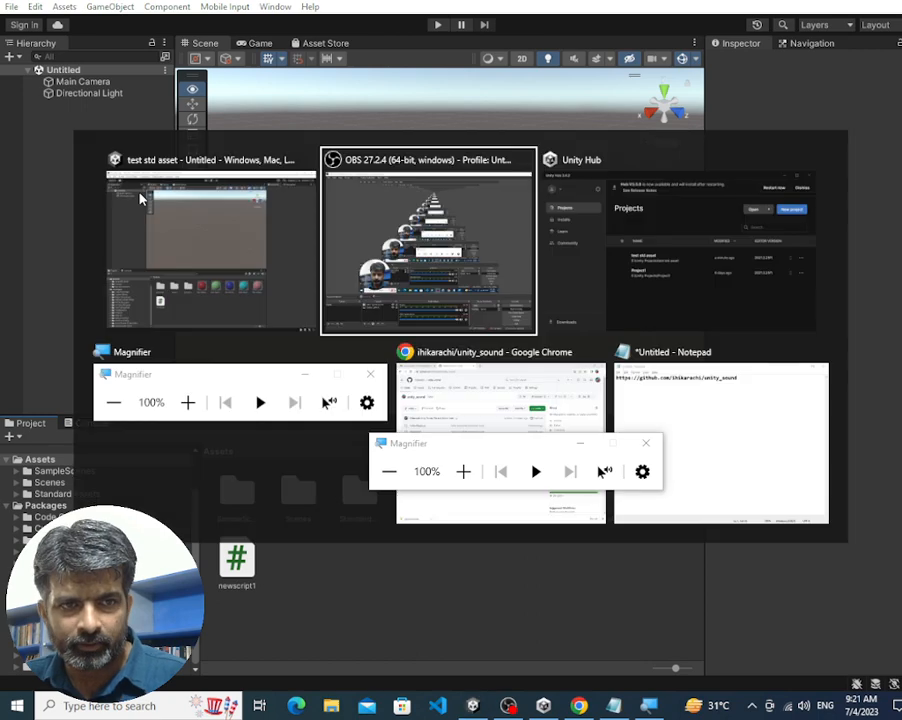
key("alt+Tab")
key("alt+Tab")
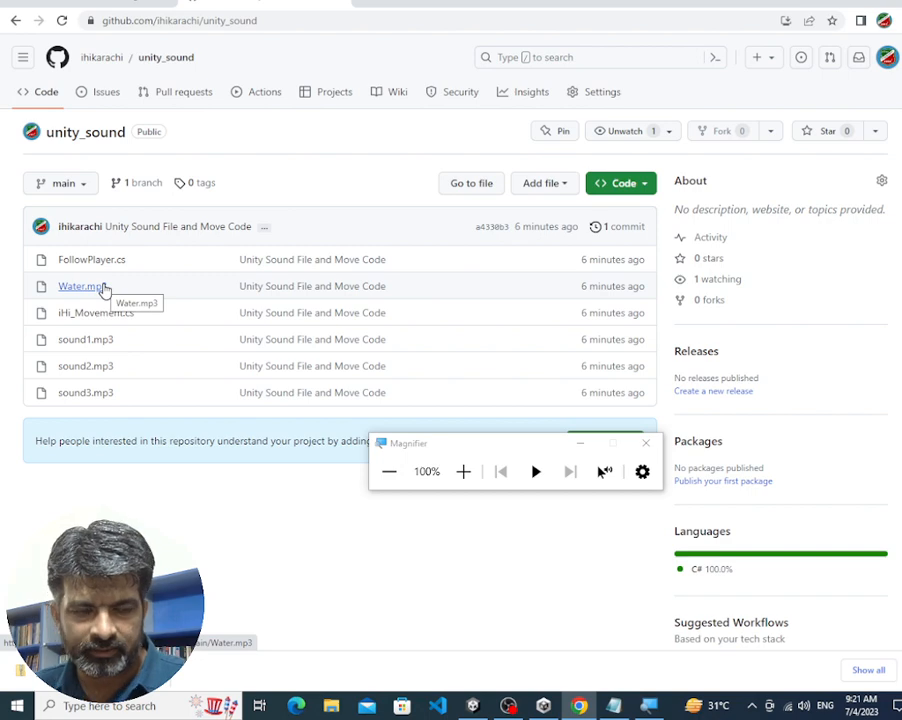
left_click(463, 471)
left_click(463, 471)
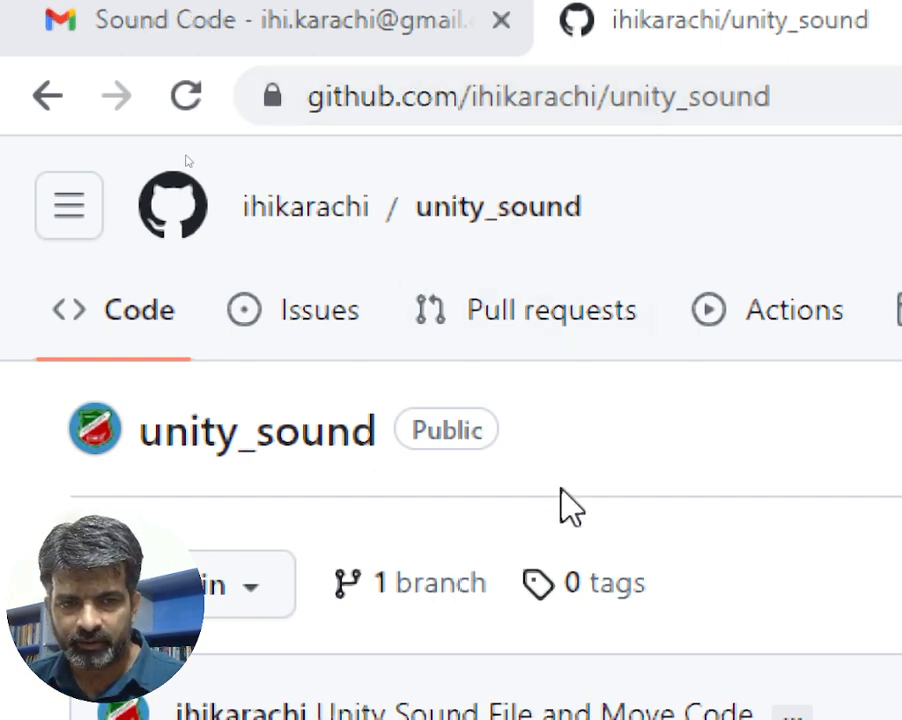
scroll(560, 505, "down", 3)
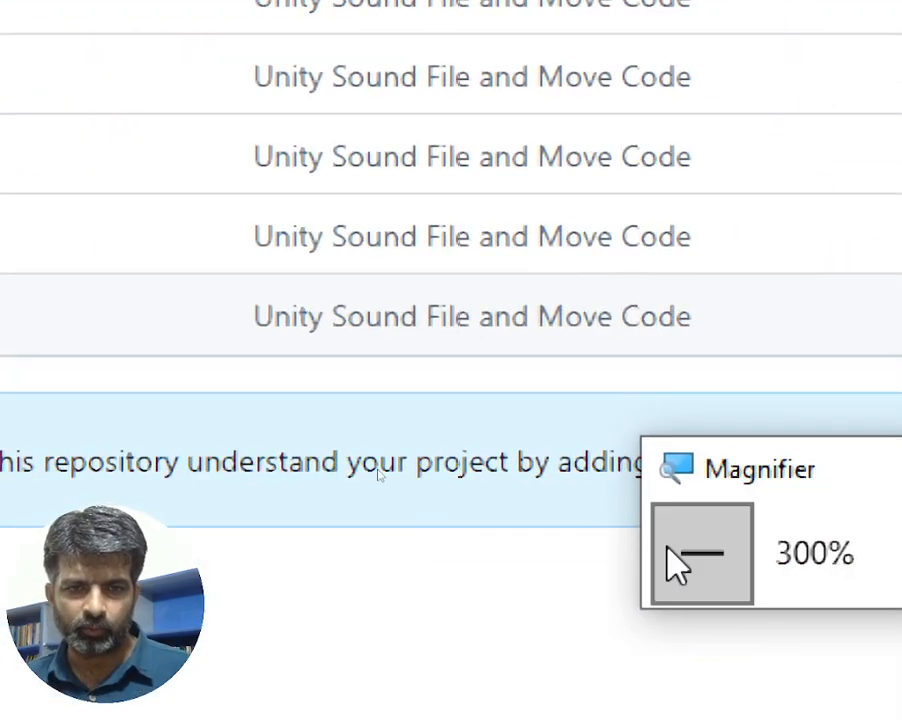
left_click(666, 552)
left_click(666, 552)
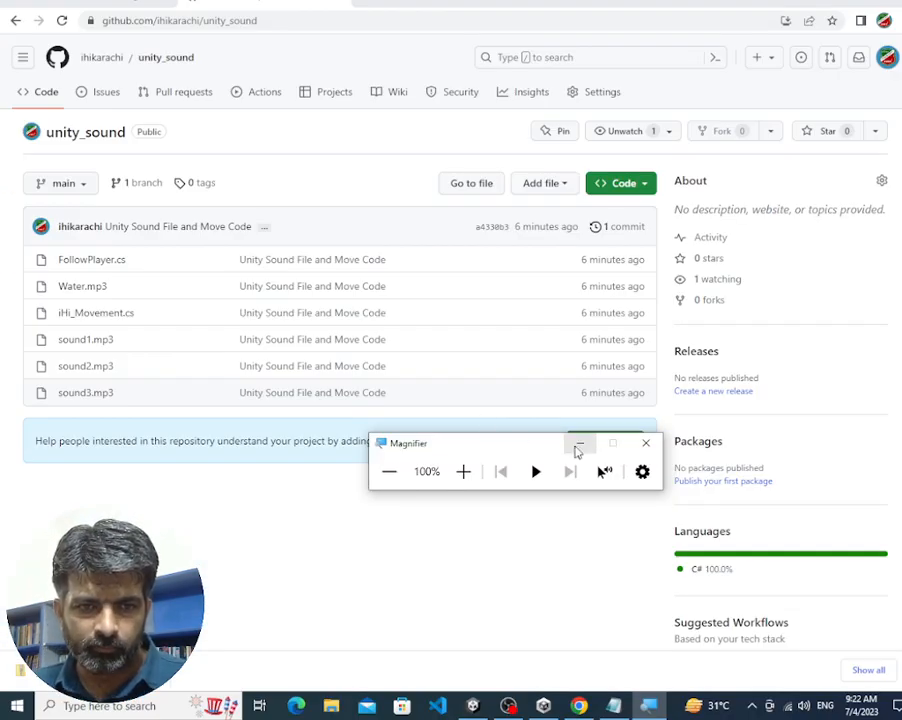
left_click(580, 443)
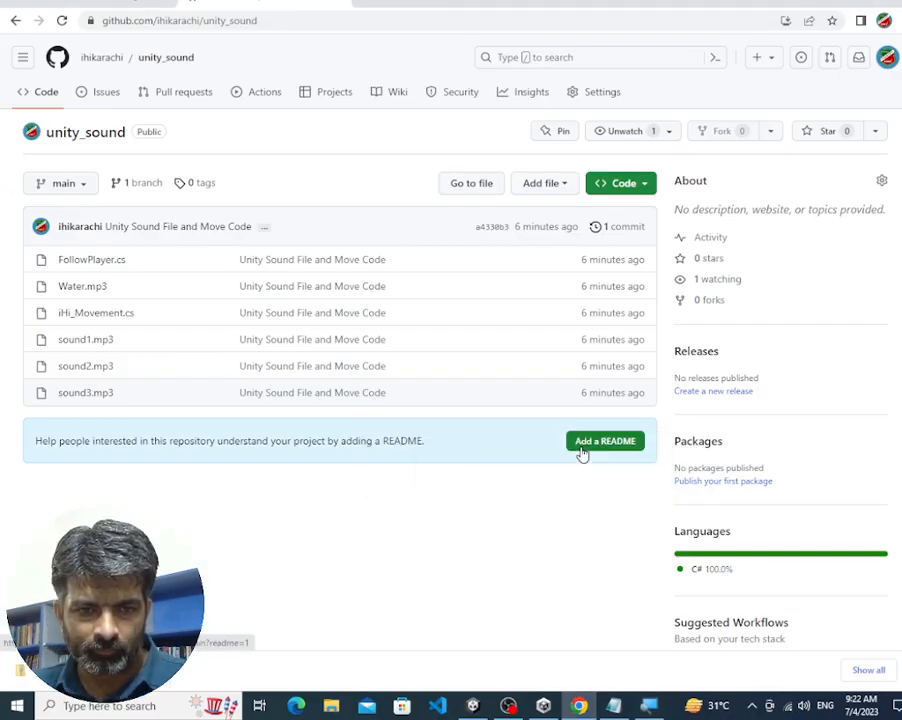
Switch to Unity and add a 3D plane to the untitled scene
left_click(473, 706)
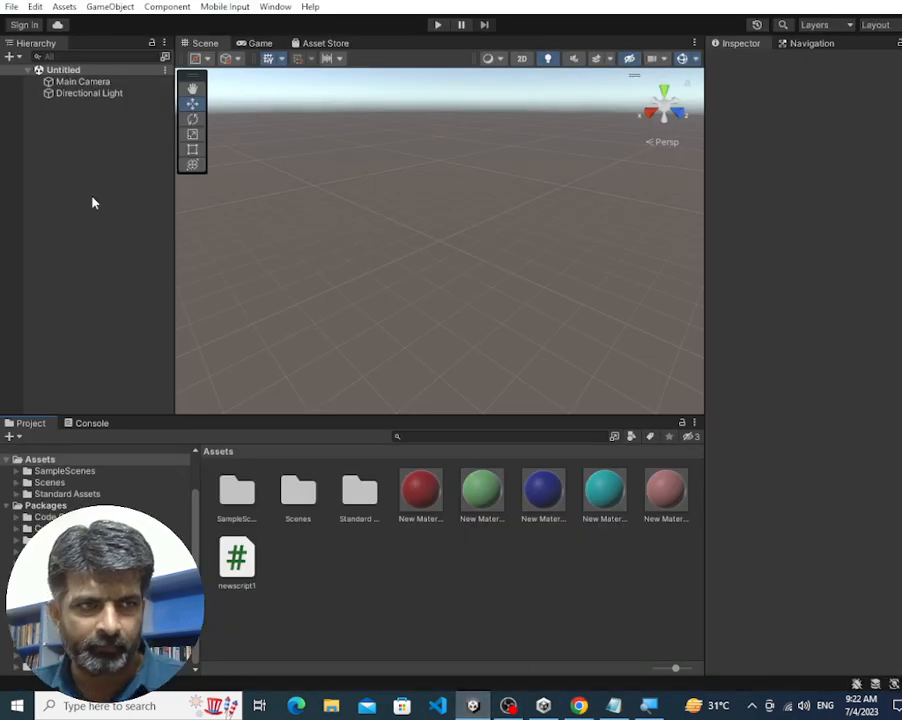
right_click(91, 157)
mouse_move(237, 355)
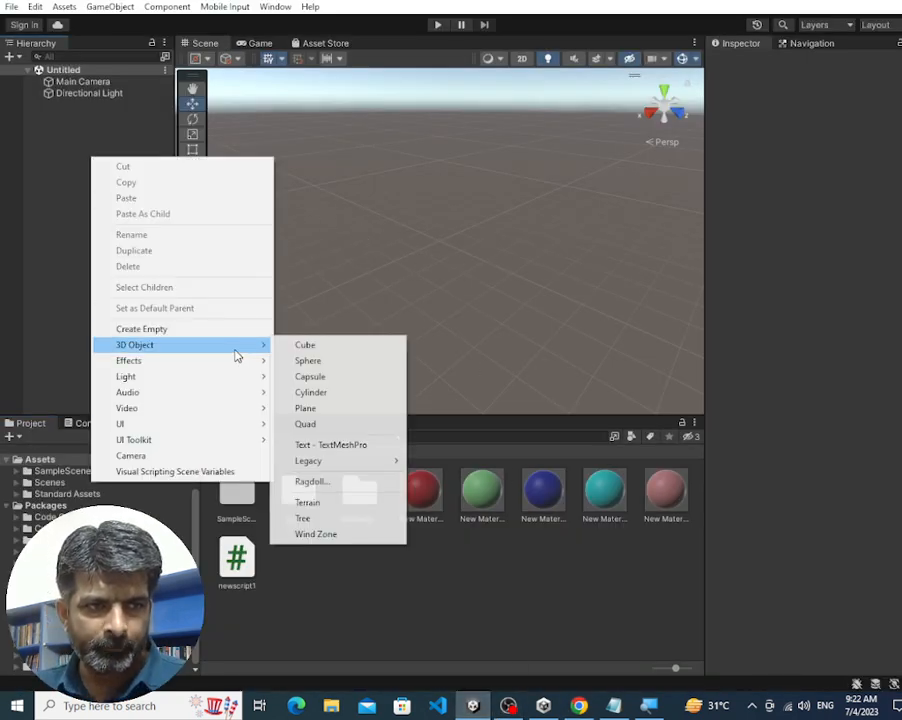
left_click(362, 409)
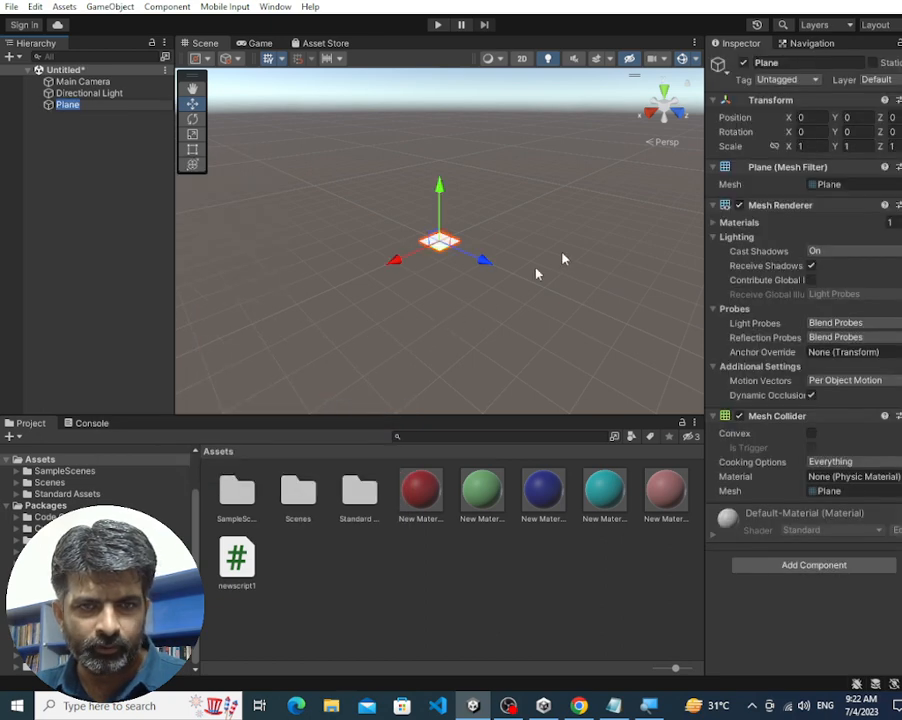
Set the plane's scale to 5 on X and 5 on Z
left_click(818, 147)
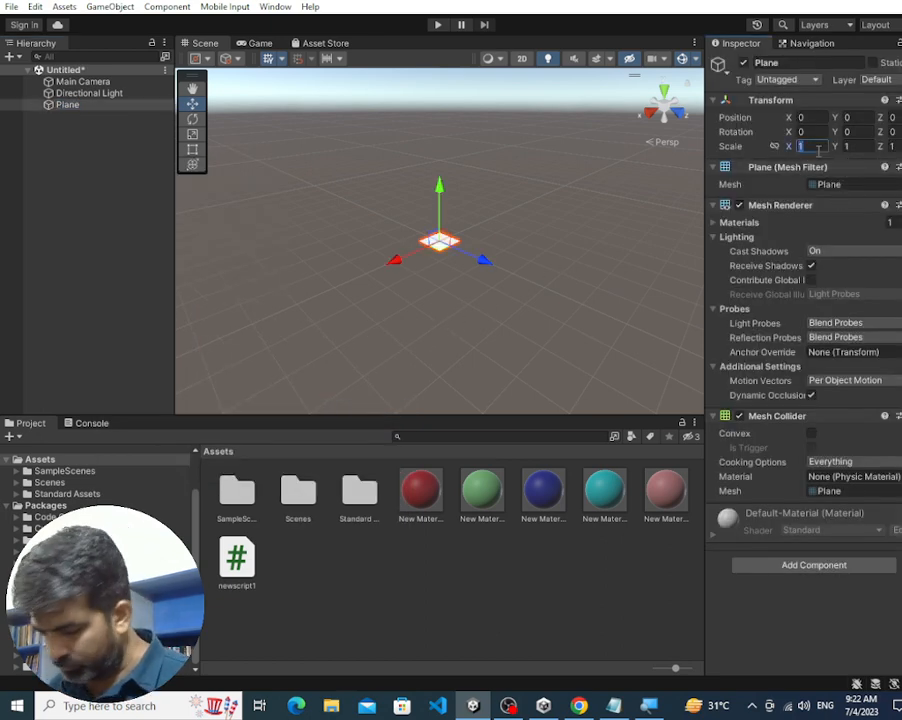
type("5")
key("Tab")
key("Tab")
type("5")
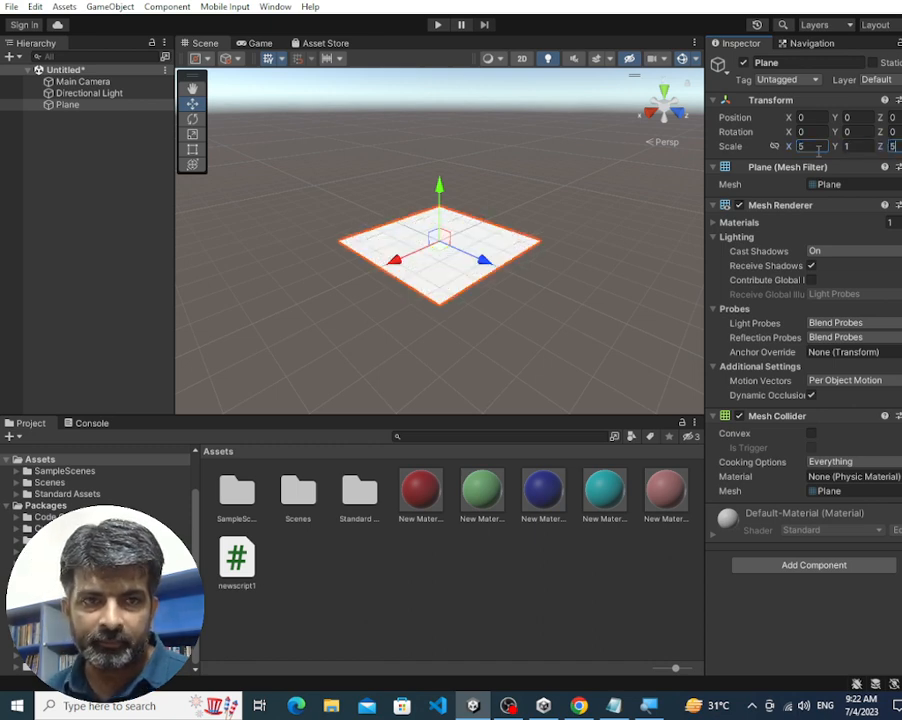
Add a capsule and move it above one side of the plane, to about X 15.9 and Y 3.1
left_click(50, 136)
right_click(51, 136)
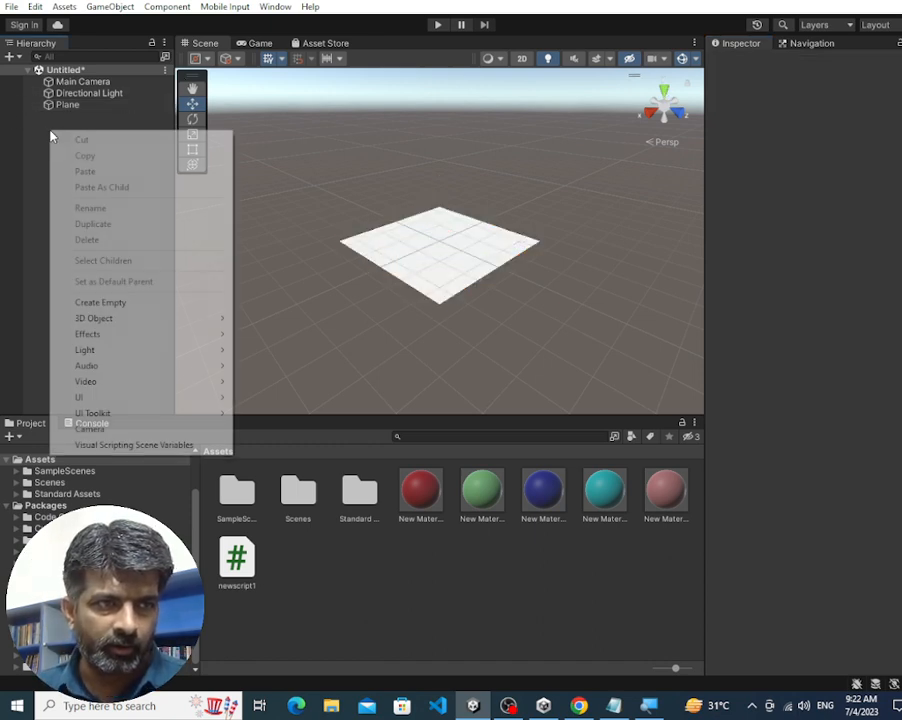
mouse_move(175, 317)
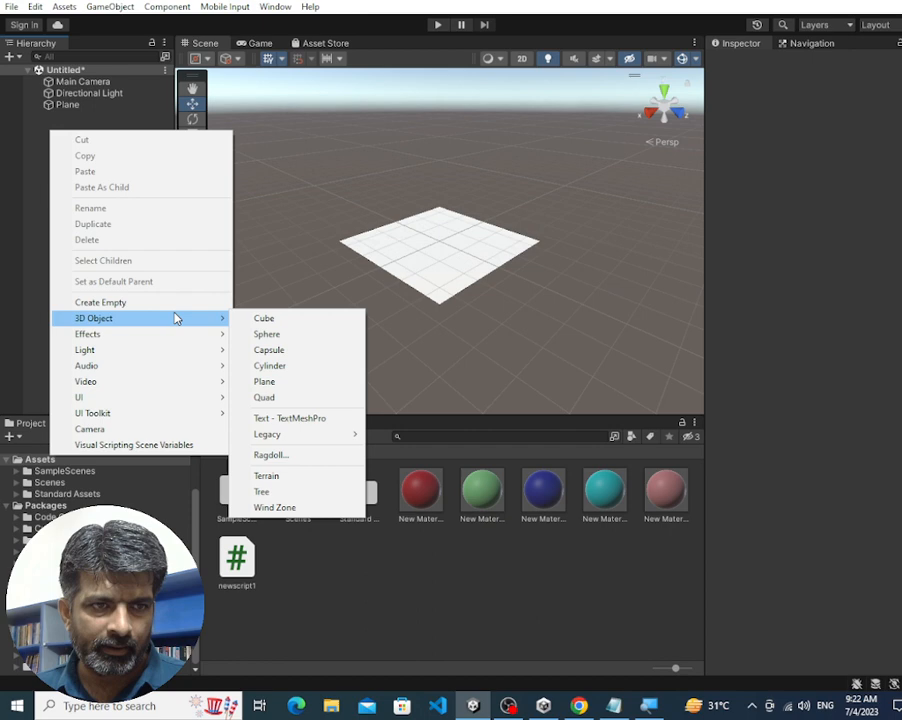
left_click(322, 350)
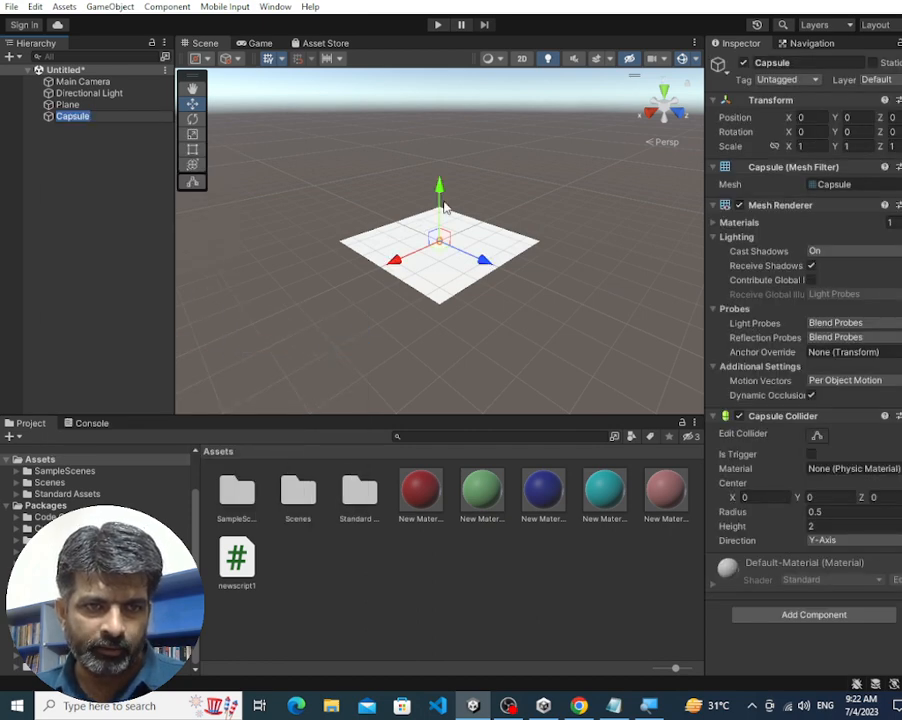
mouse_move(445, 207)
left_mouse_down()
mouse_move(443, 193)
mouse_move(438, 205)
left_mouse_up()
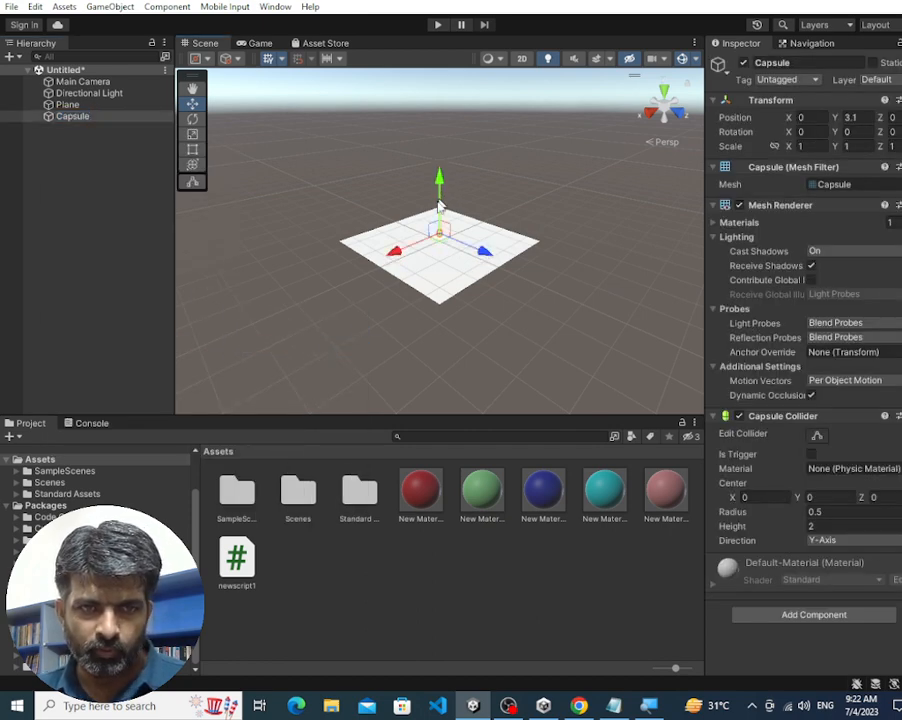
left_click_drag(394, 251, 356, 266)
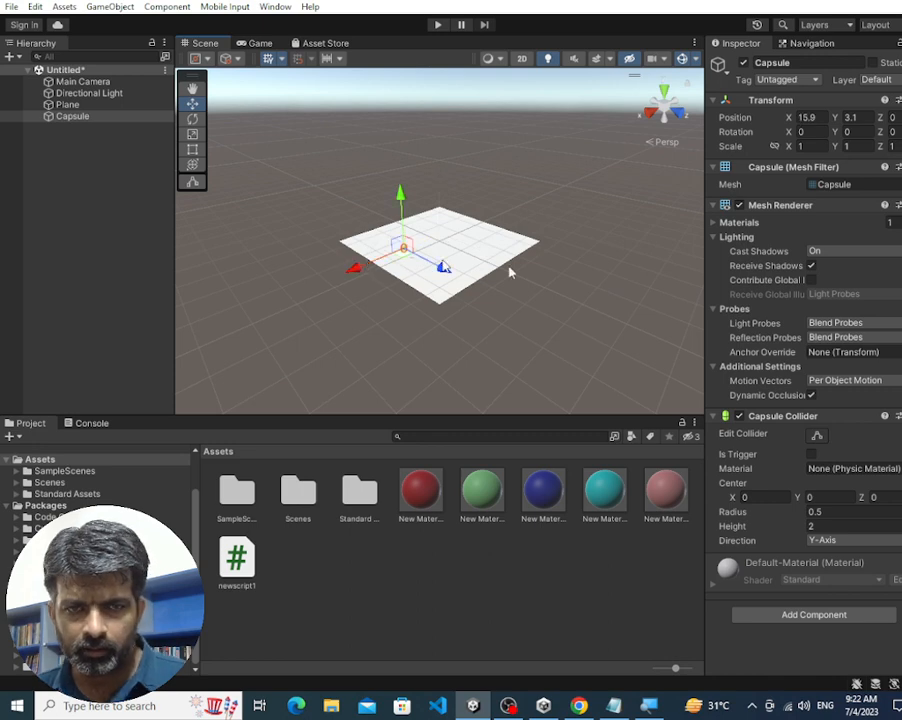
Add a Rigidbody component to the capsule
left_click(801, 617)
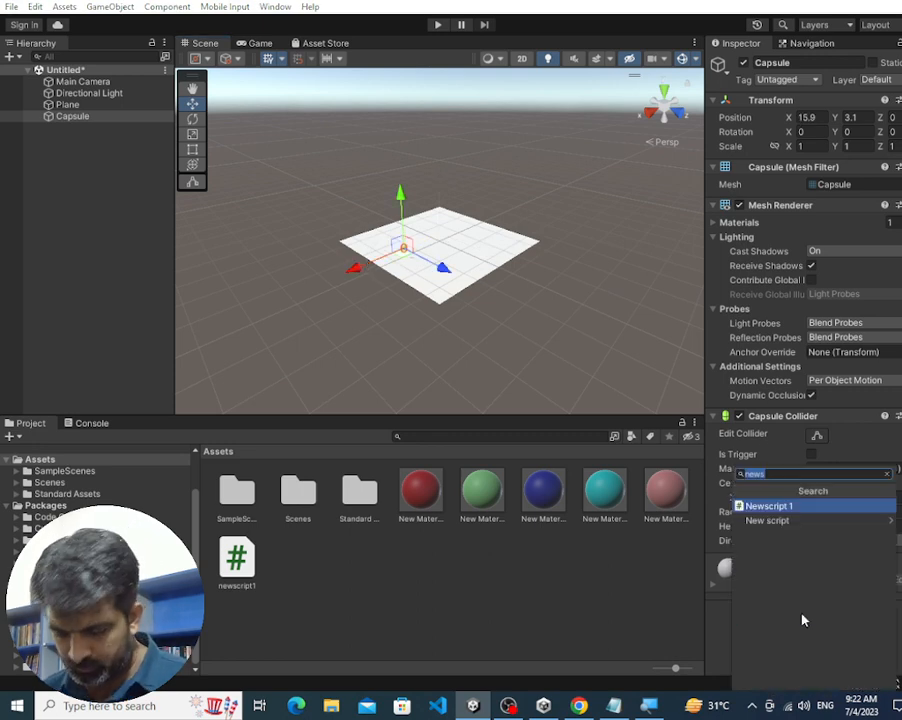
type("rigidbody")
key("Return")
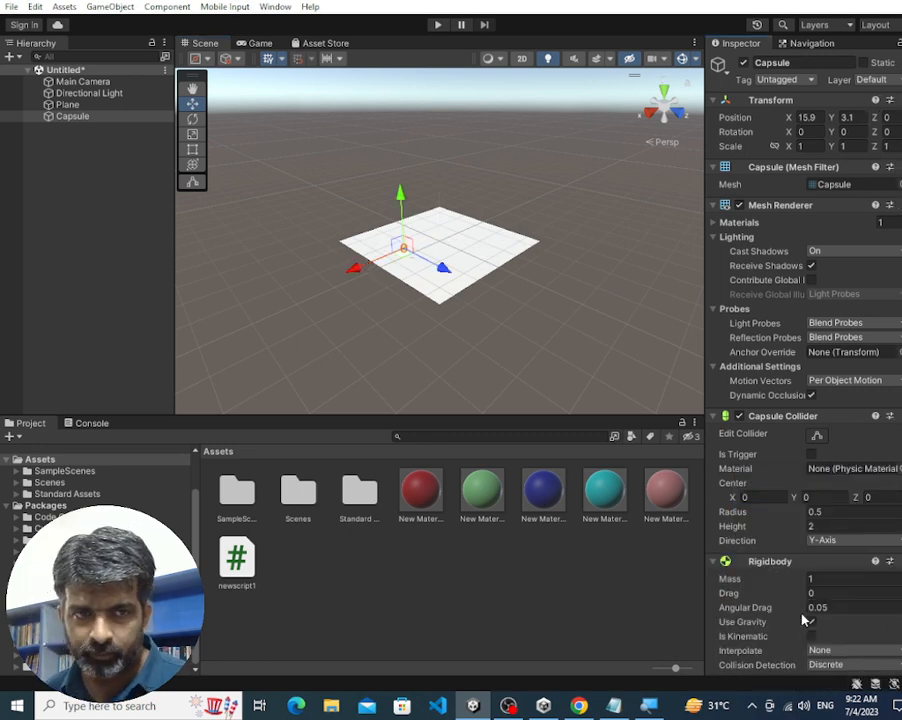
scroll(805, 380, "down", 3)
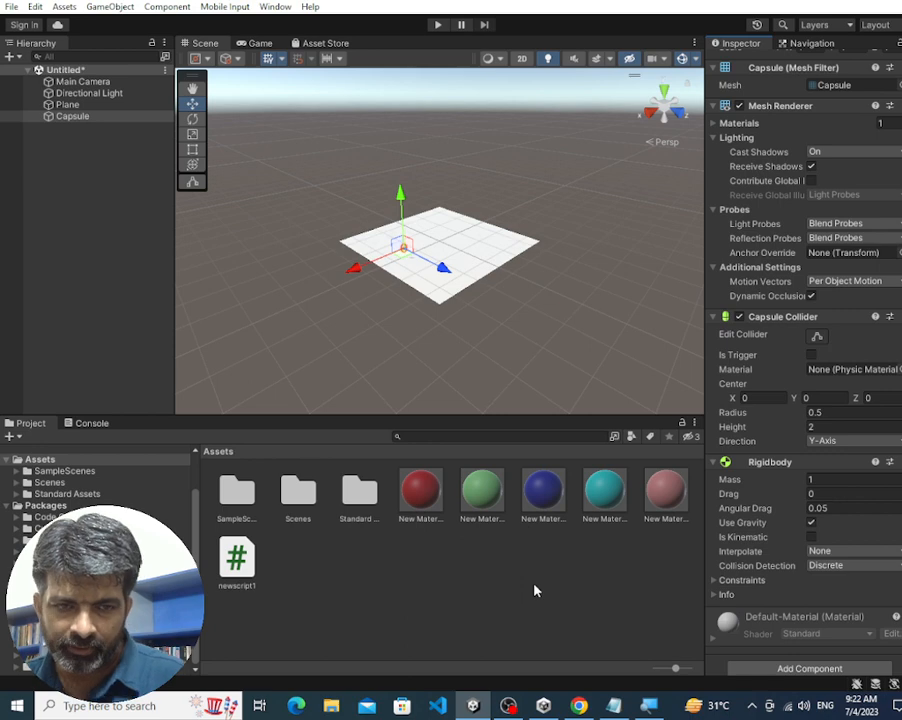
Switch to Chrome and download the unity_sound repository as a ZIP file
left_click(579, 706)
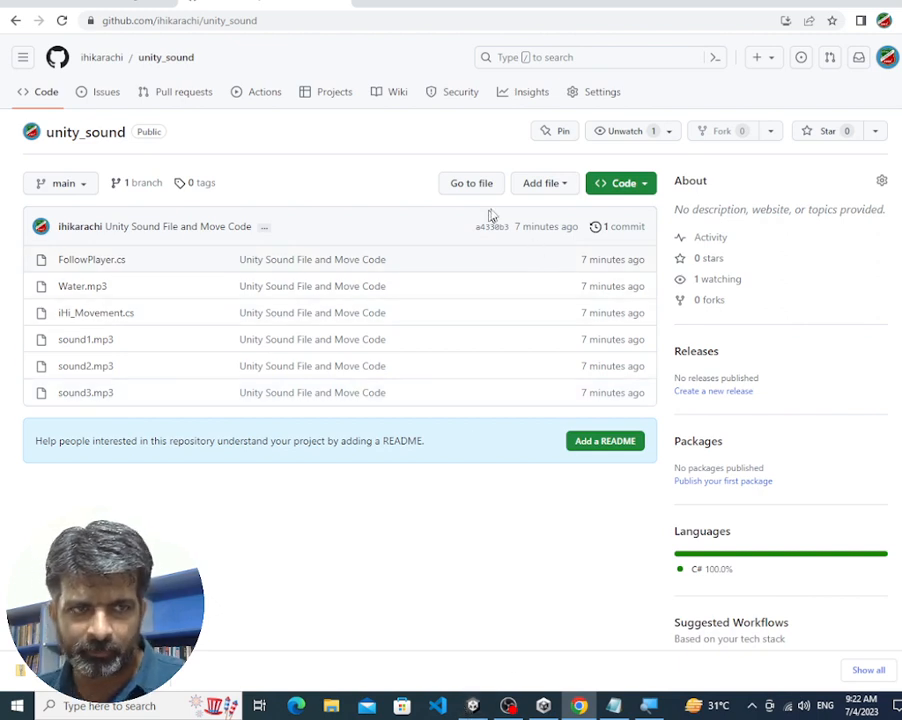
left_click(638, 183)
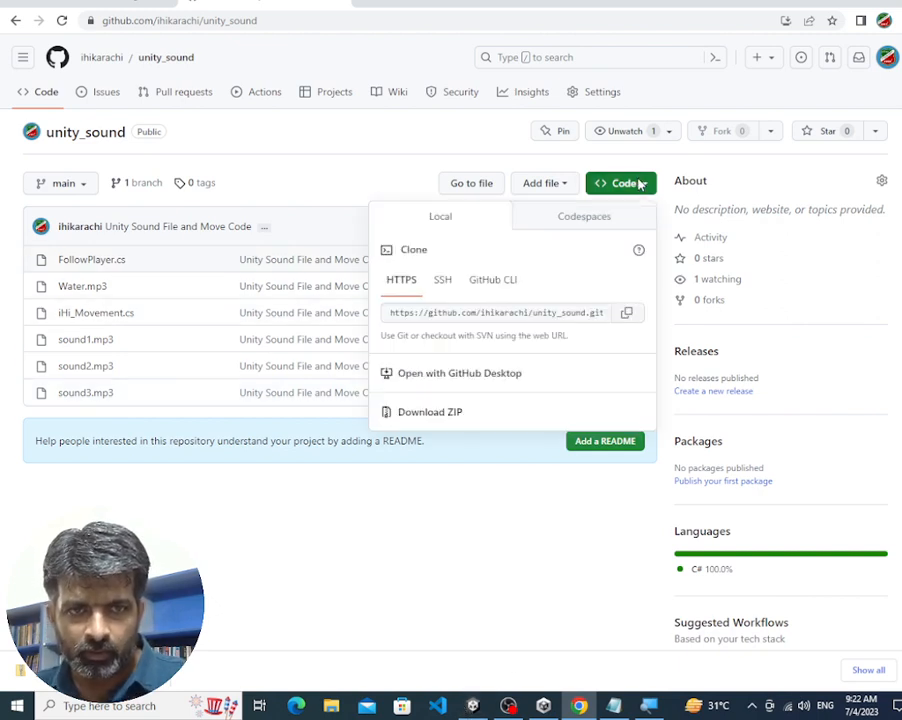
left_click(455, 414)
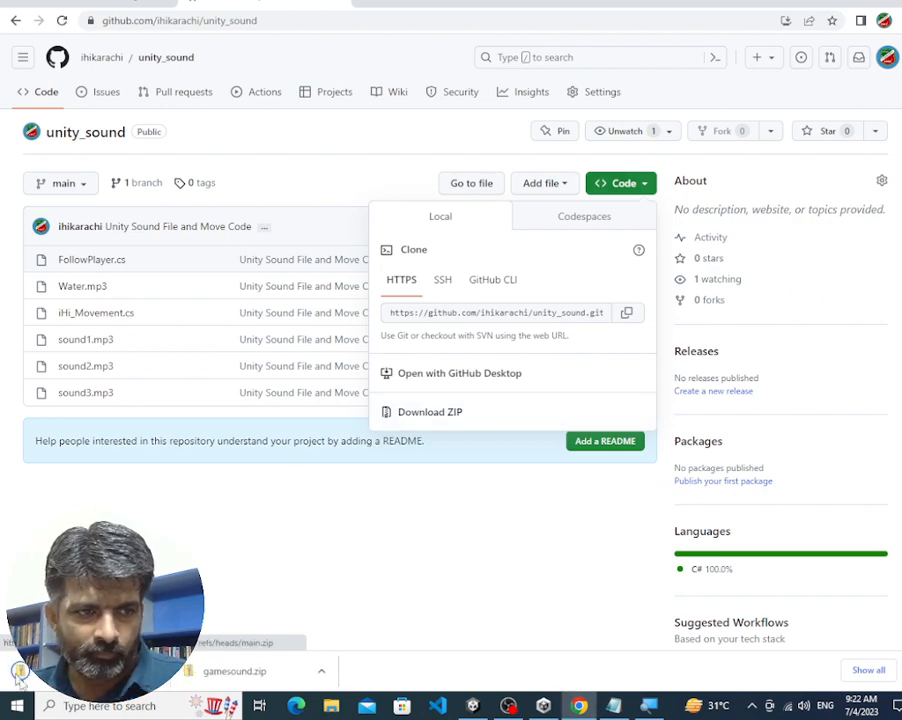
Show the downloaded unity_sound-main archive in the Downloads folder and extract all its contents
left_click(153, 671)
left_click(230, 621)
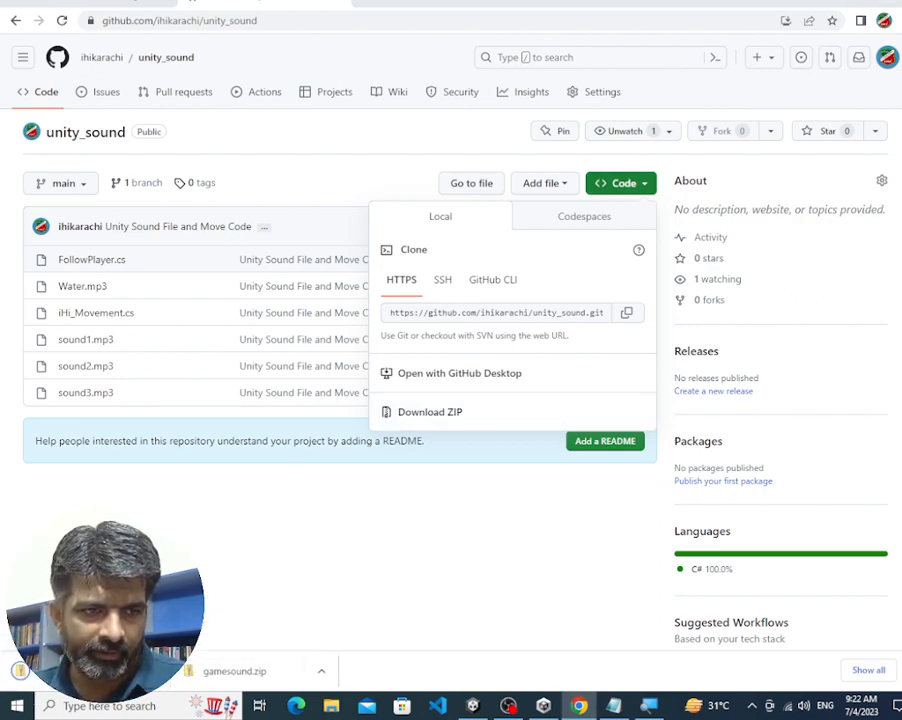
right_click(264, 164)
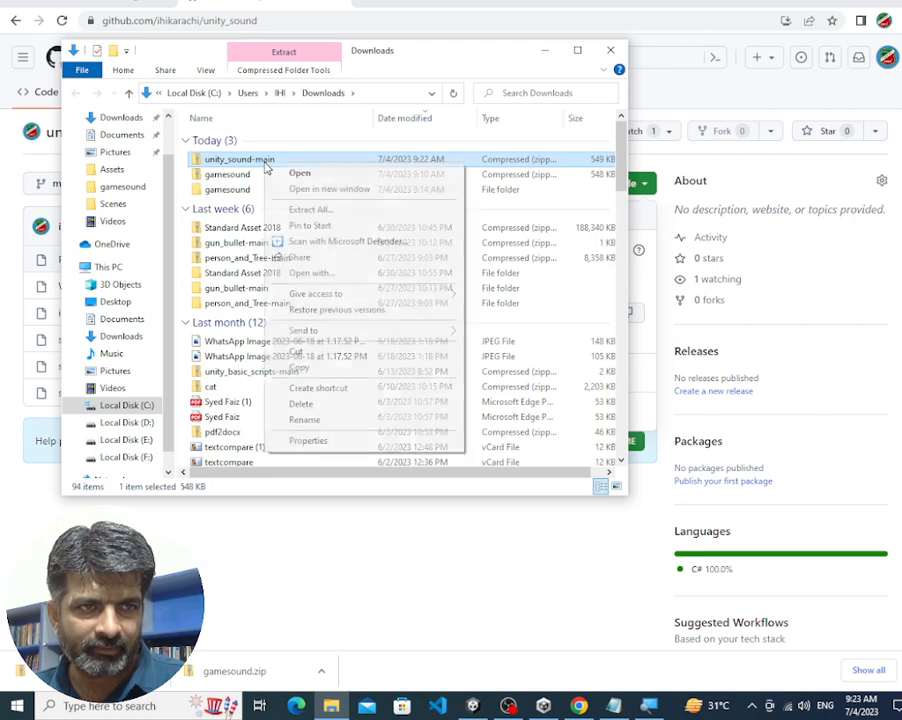
left_click(334, 209)
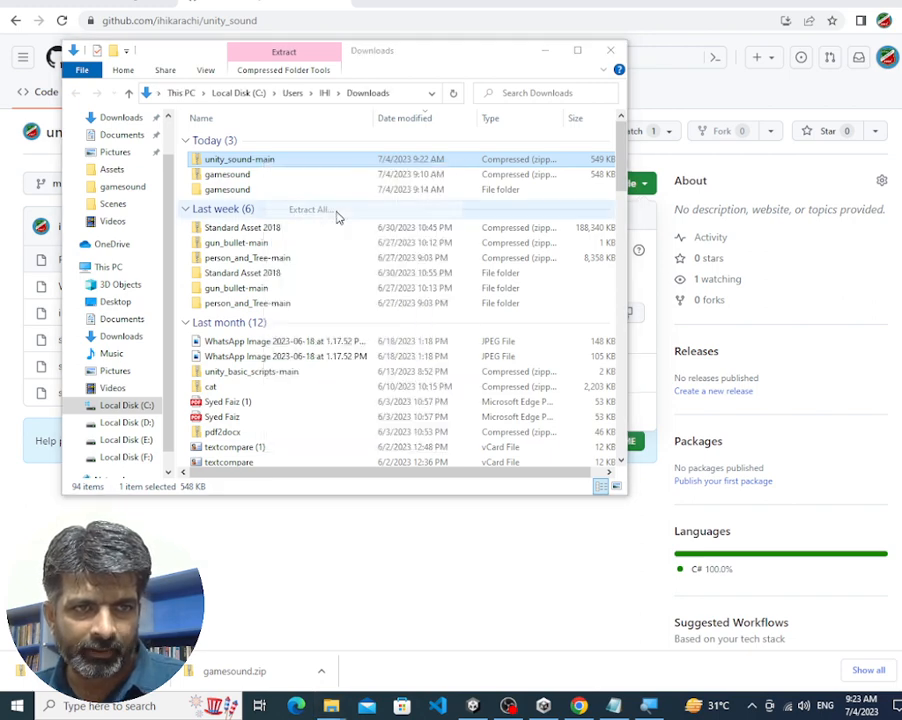
left_click(590, 484)
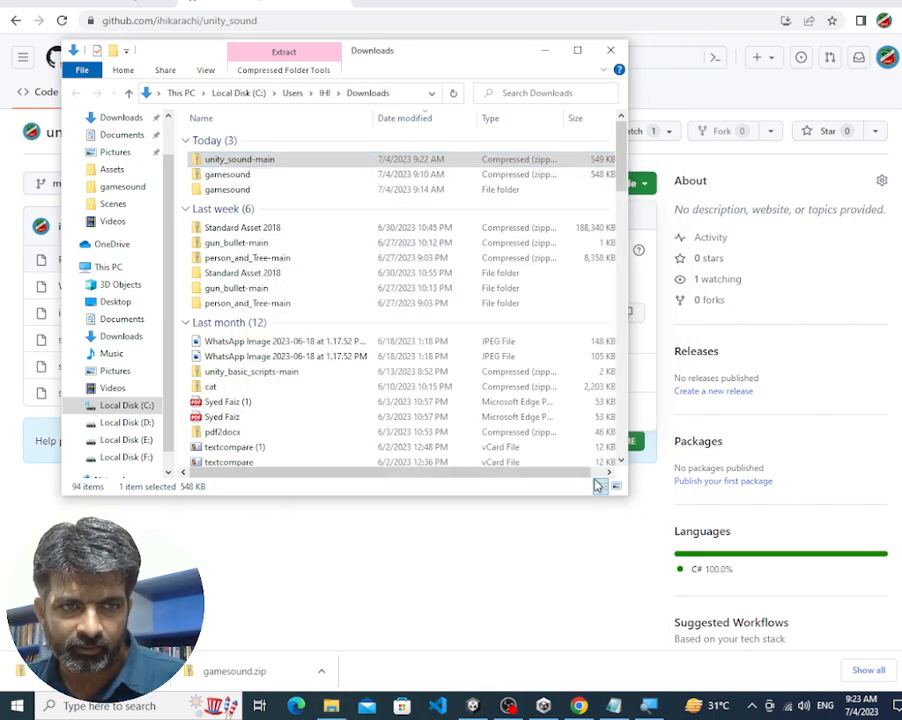
Import the extracted unity_sound-main folder into the Unity project's Assets and open it there
double_click(282, 160)
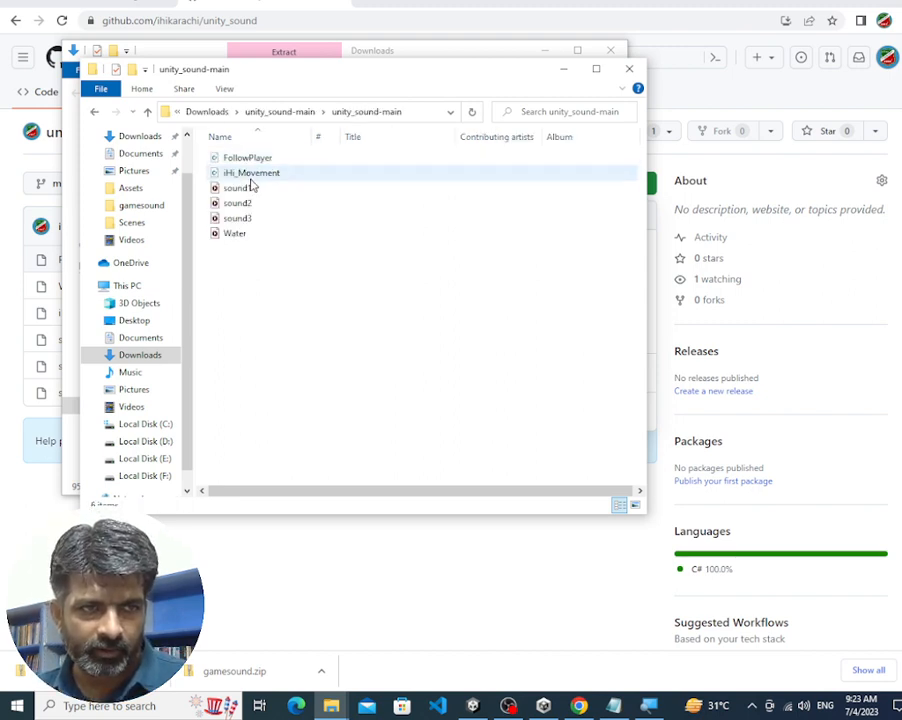
left_click(311, 115)
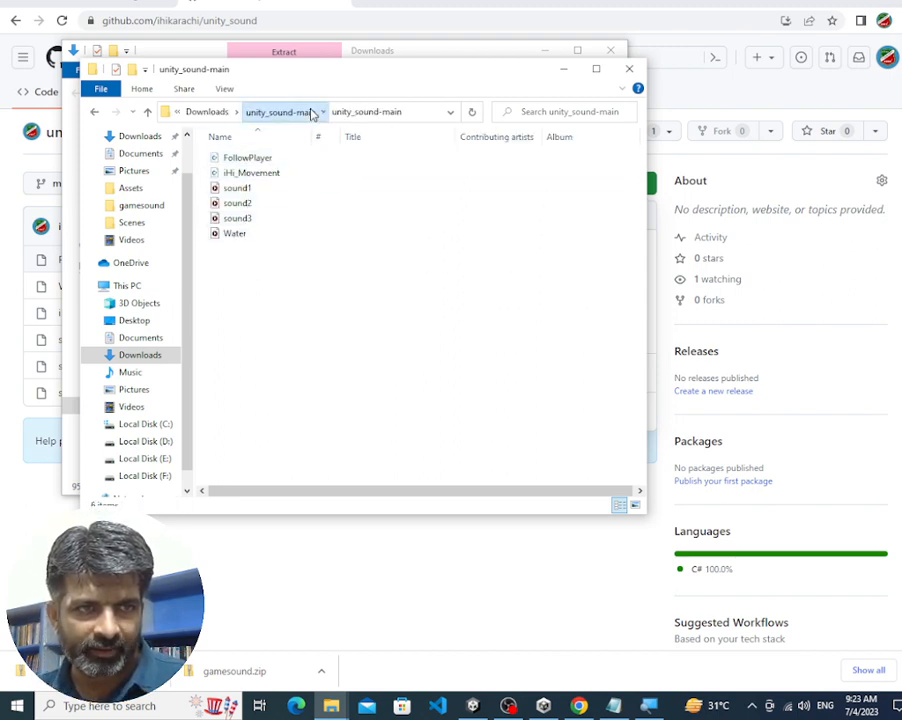
left_click_drag(285, 165, 462, 597)
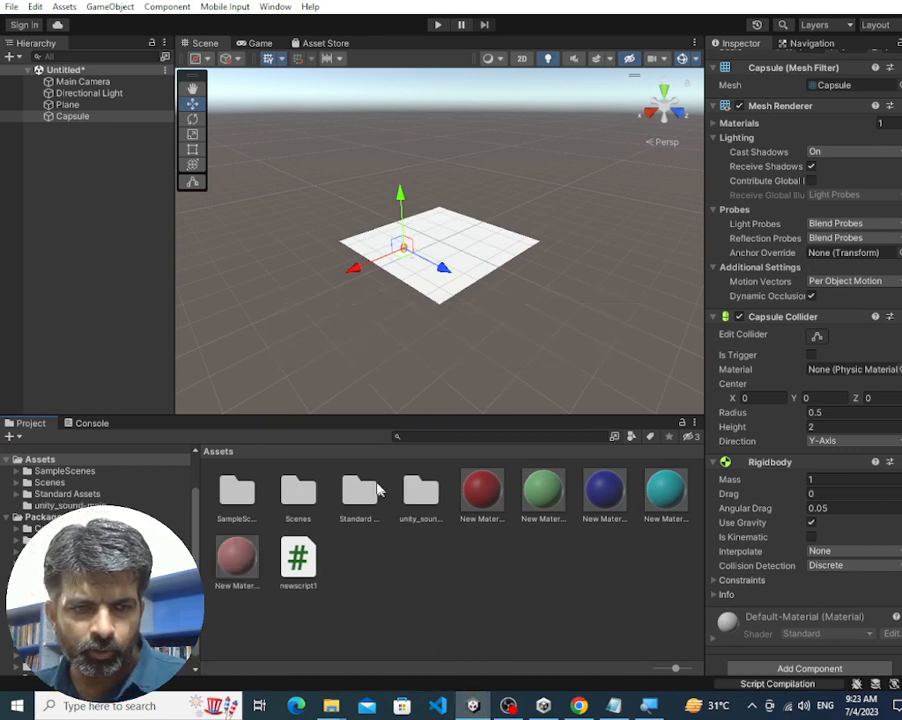
double_click(421, 498)
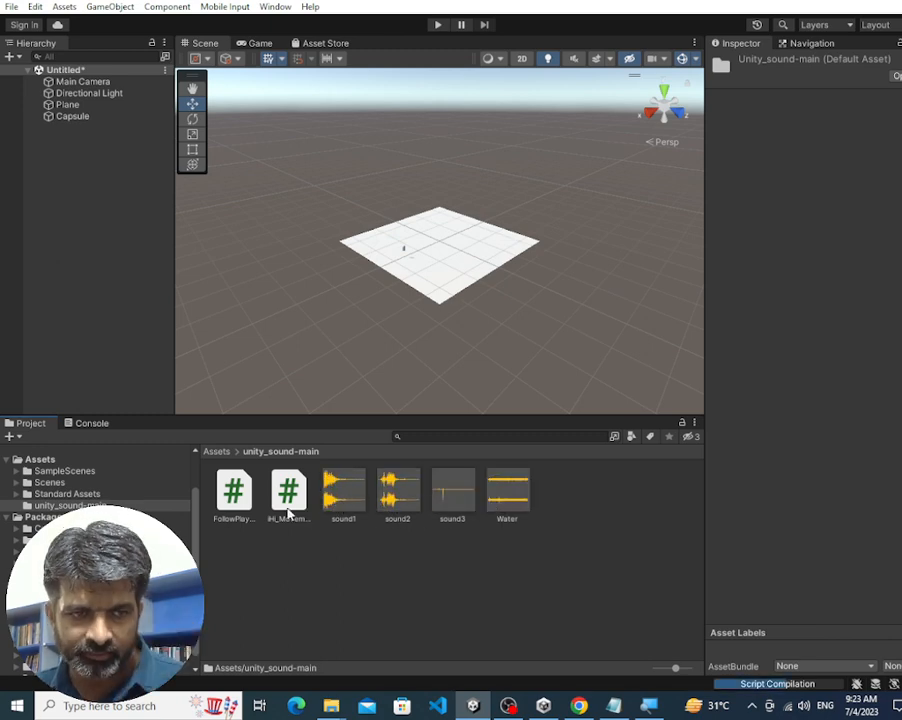
Try to add the iHi_Movement script to the capsule as a component
left_click(99, 117)
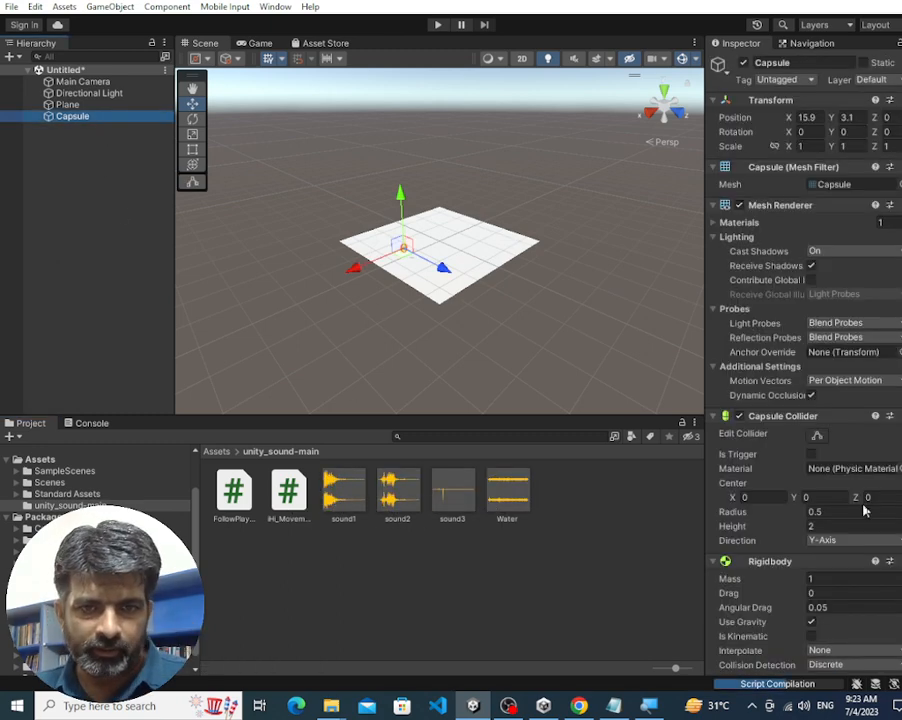
scroll(846, 644, "down", 3)
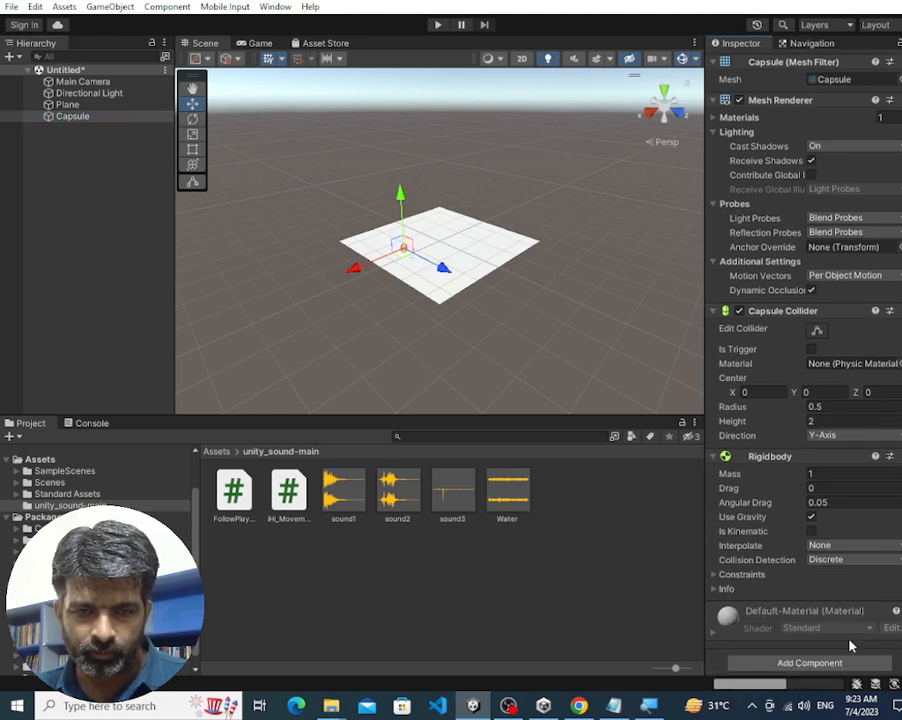
left_click(841, 666)
type("rigi")
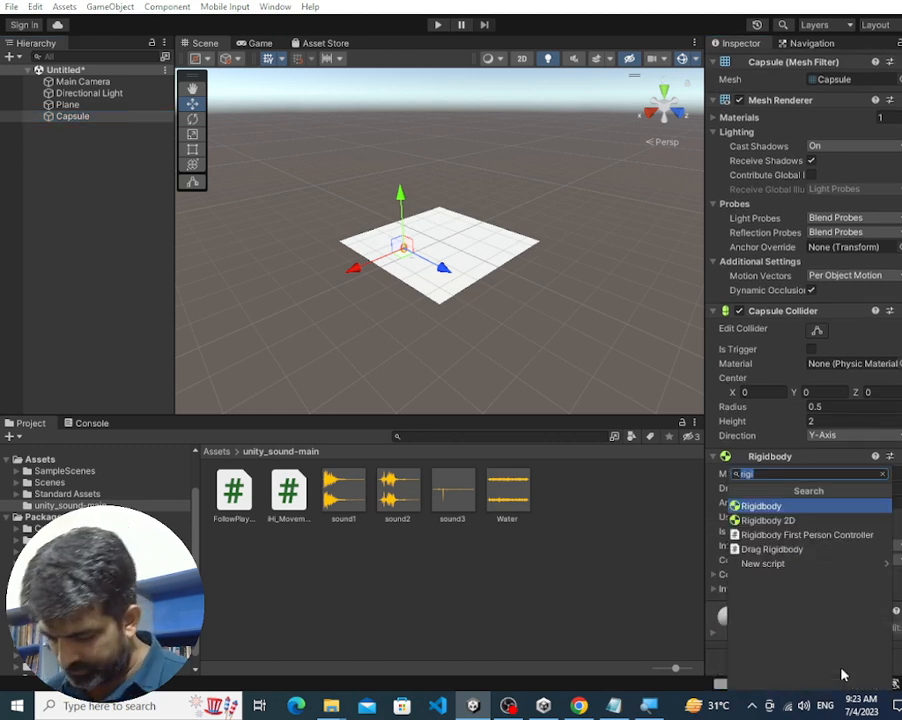
type("ih")
key("BackSpace")
key("BackSpace")
key("BackSpace")
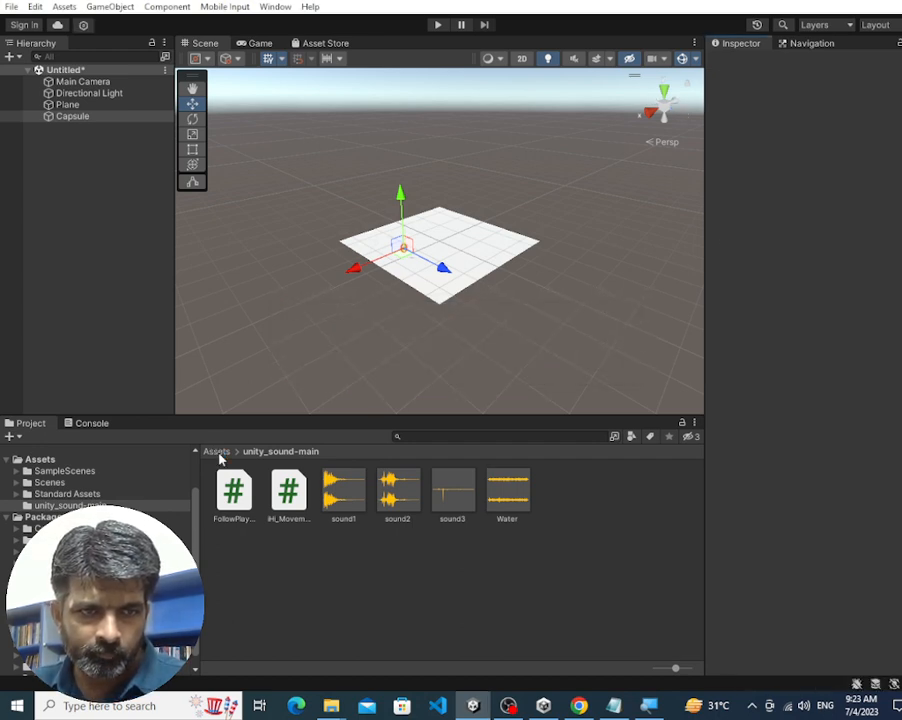
Check the contents of the unity_sound-main folder and return to the project's main Assets folder
left_click(218, 452)
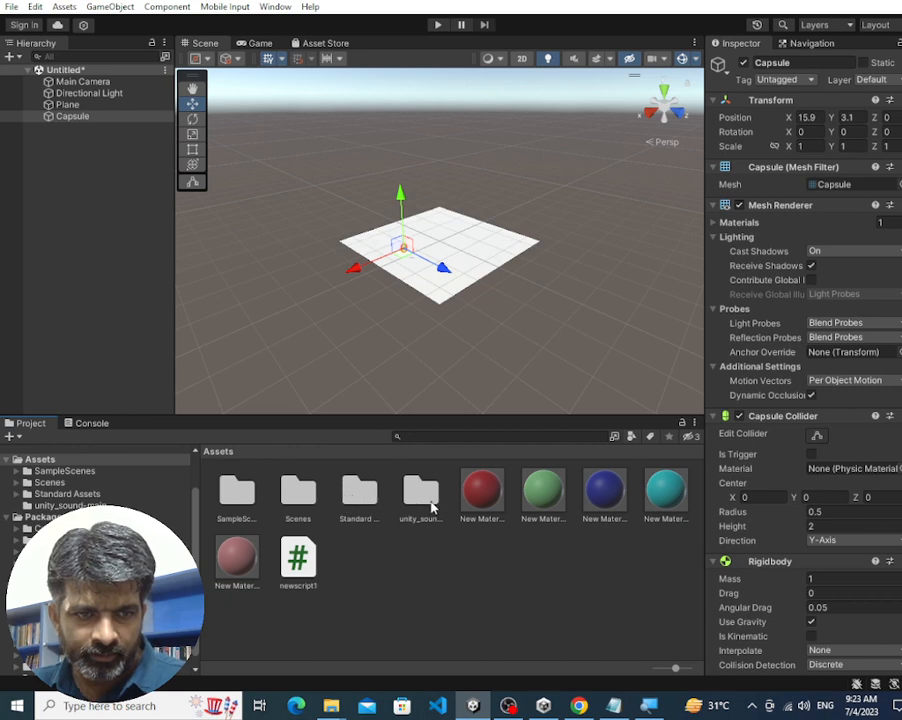
left_click(424, 495)
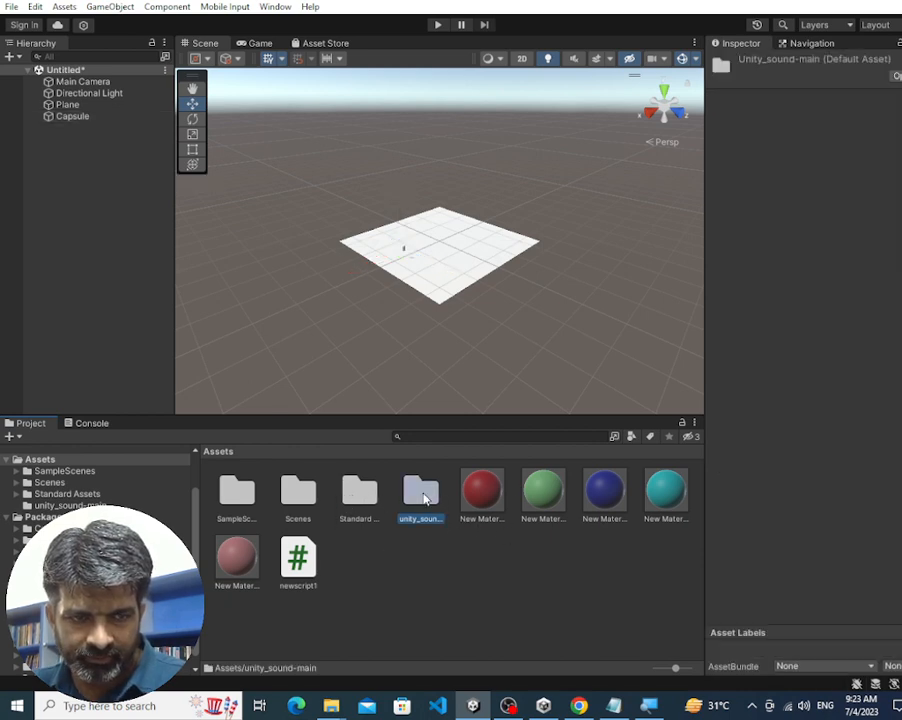
double_click(424, 497)
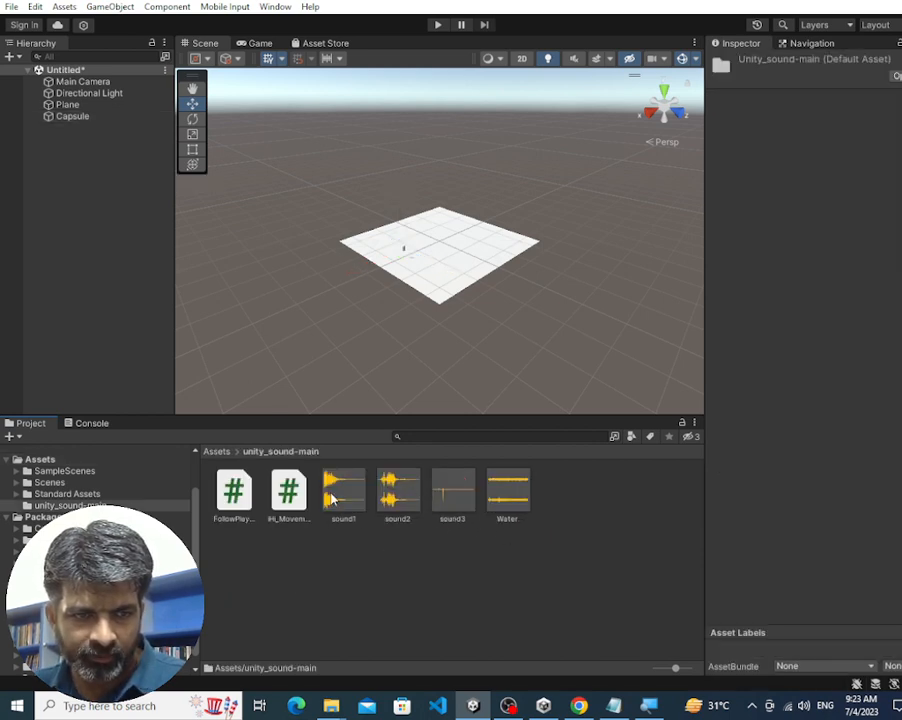
left_click(217, 452)
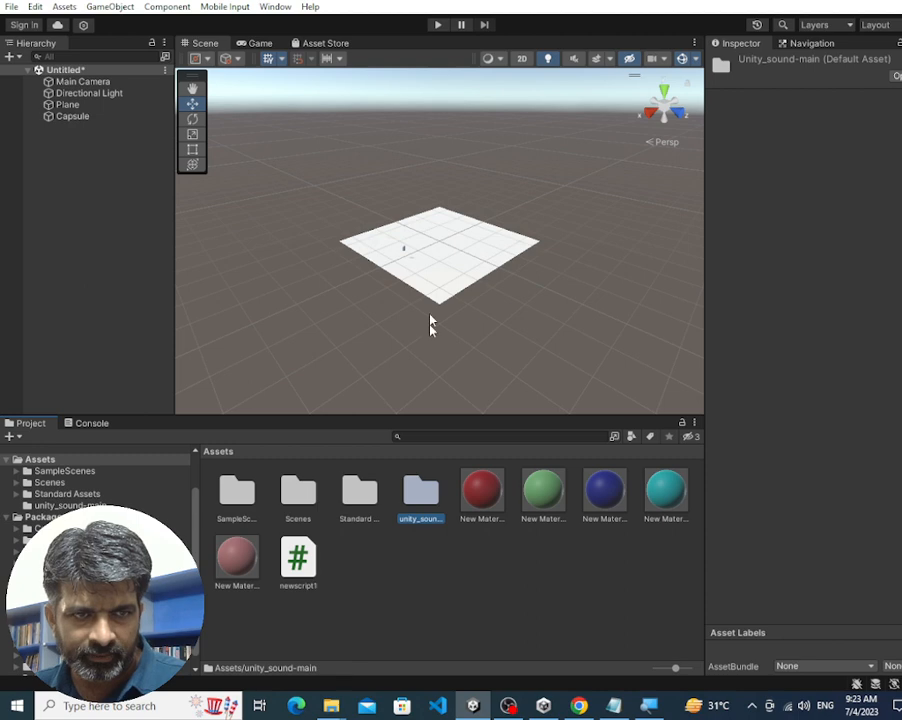
Add the iHi_Movement script to the capsule as a component
left_click(403, 253)
left_click(405, 250)
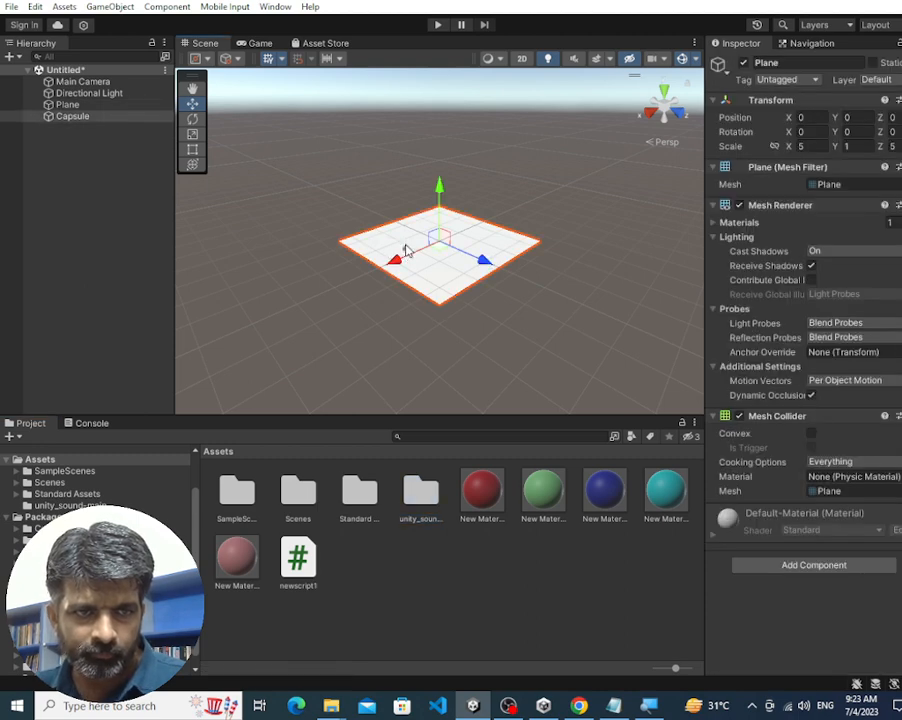
scroll(878, 646, "down", 1)
scroll(880, 660, "down", 1)
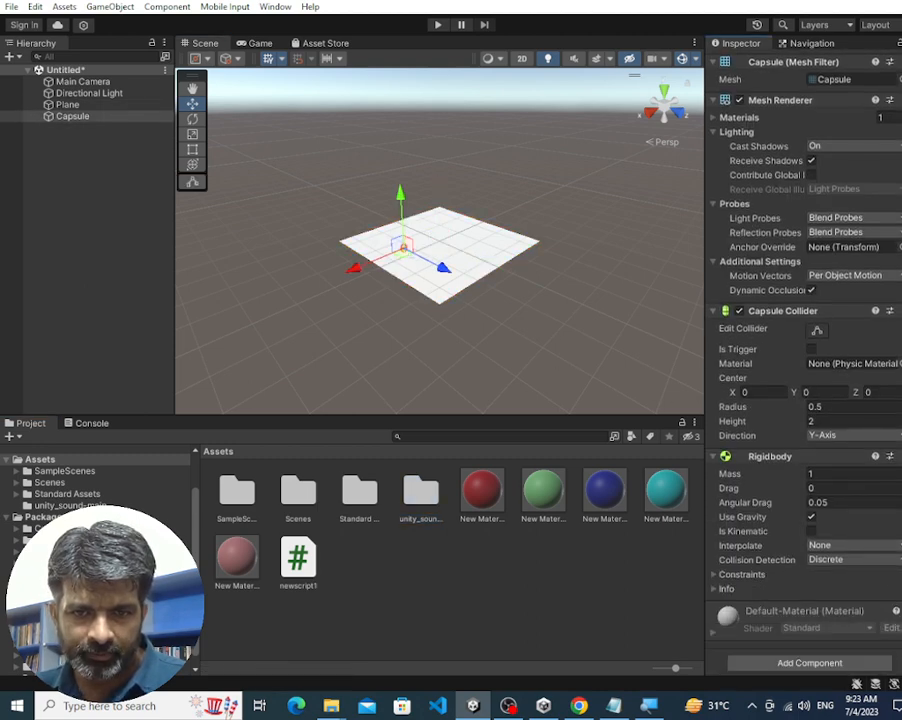
left_click(878, 663)
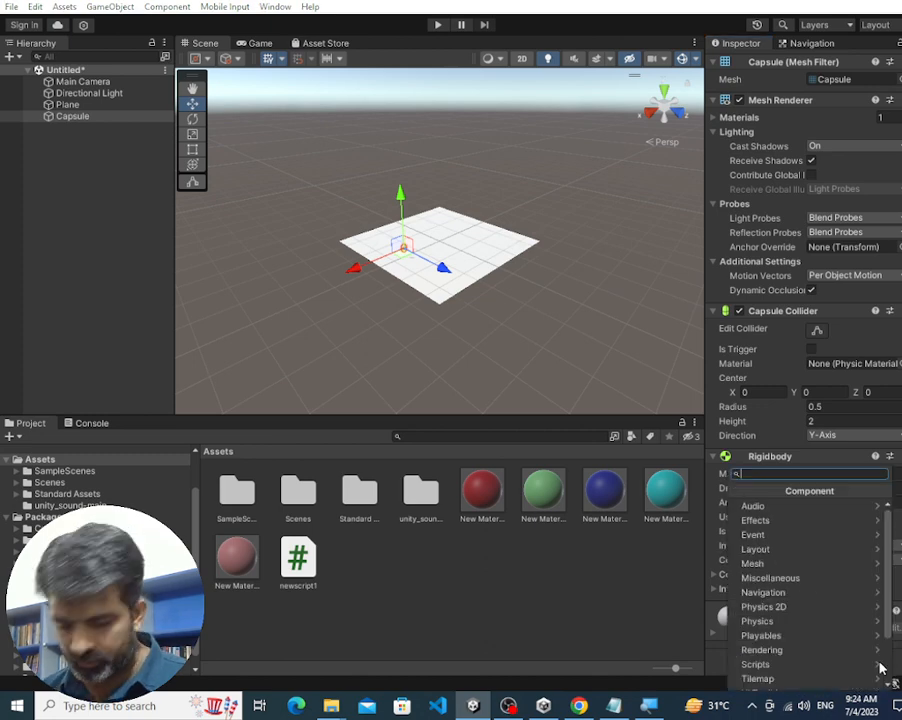
type("hi")
key("Return")
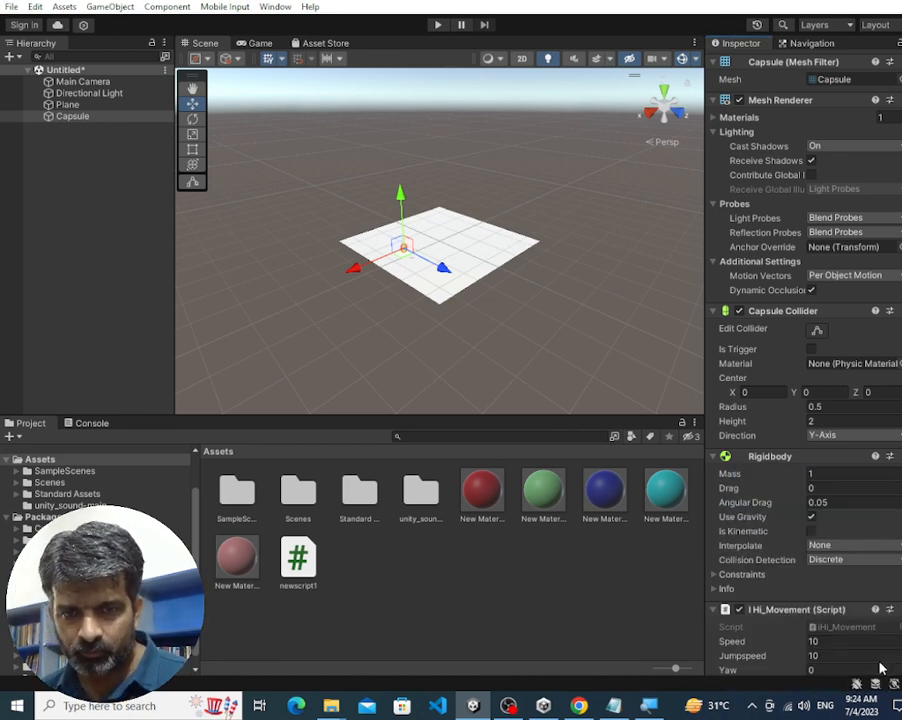
scroll(810, 450, "down", 3)
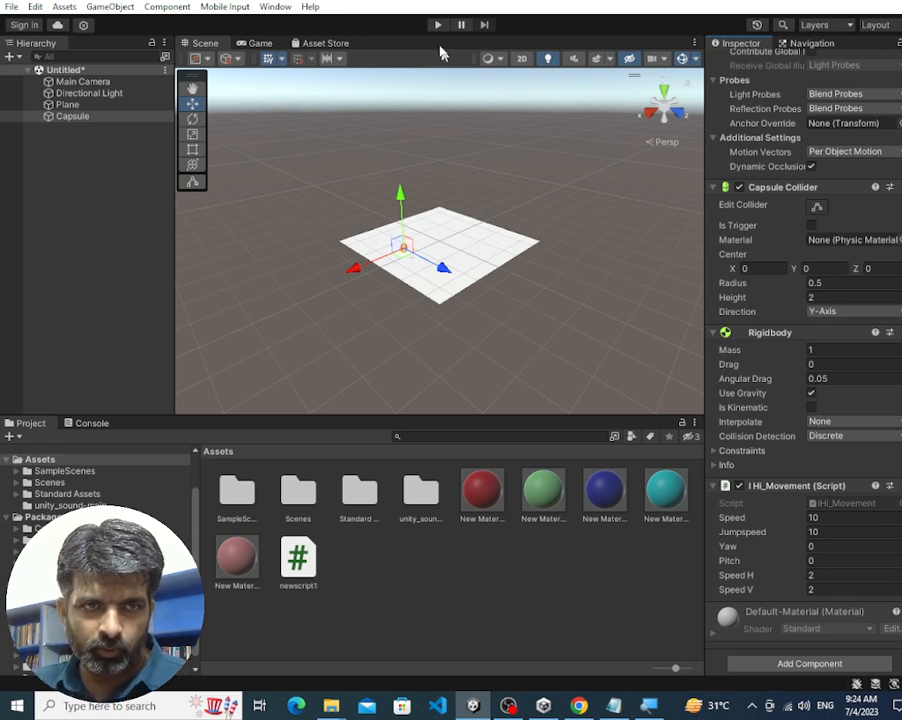
Apply the green material to the plane
left_click_drag(535, 505, 476, 270)
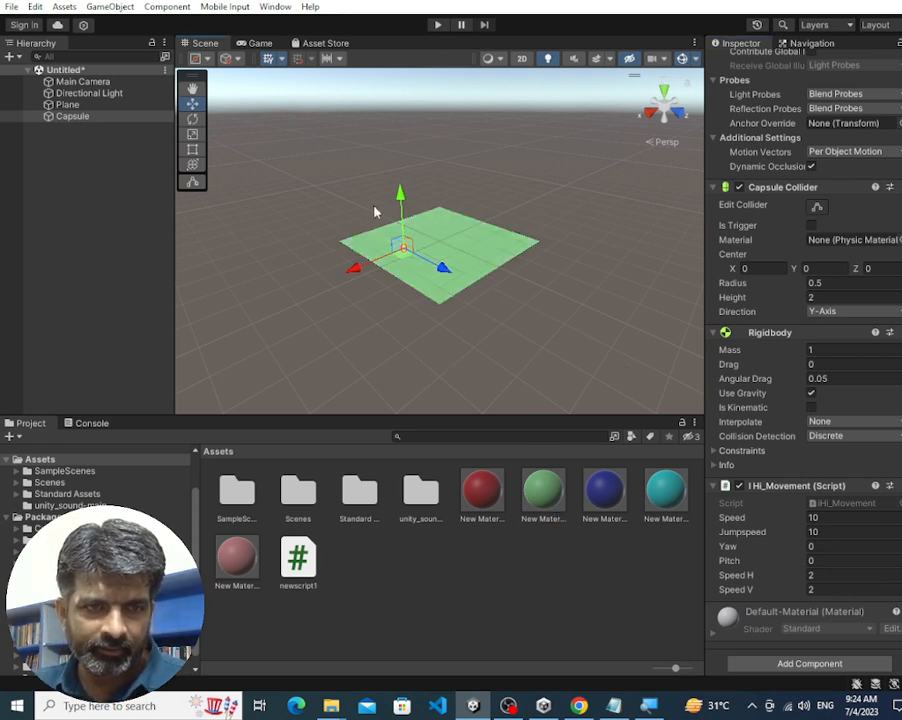
left_click_drag(603, 490, 405, 256)
left_click(467, 165)
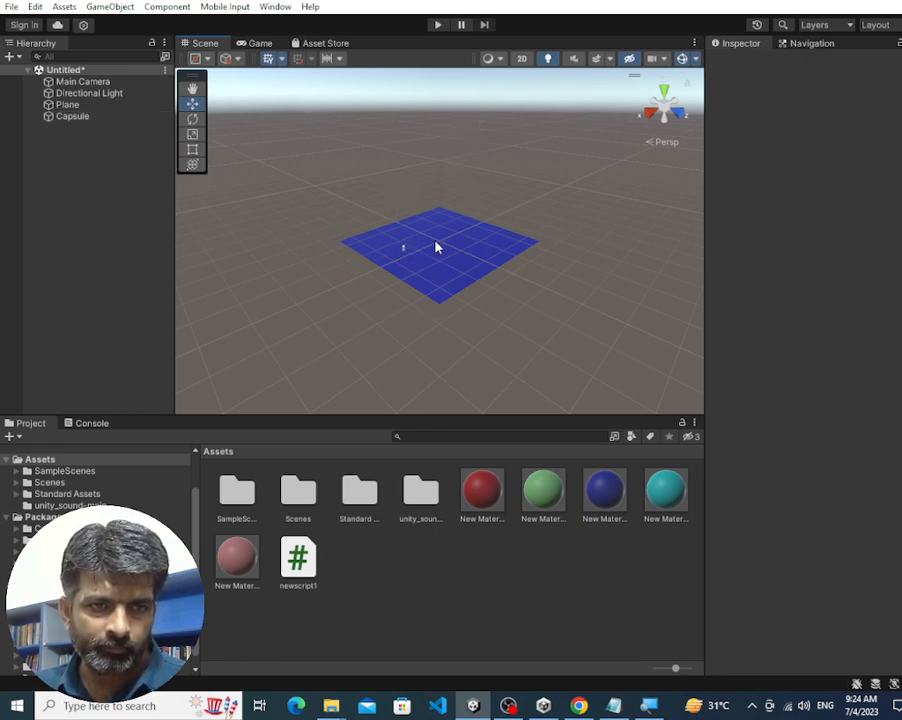
left_click(443, 270)
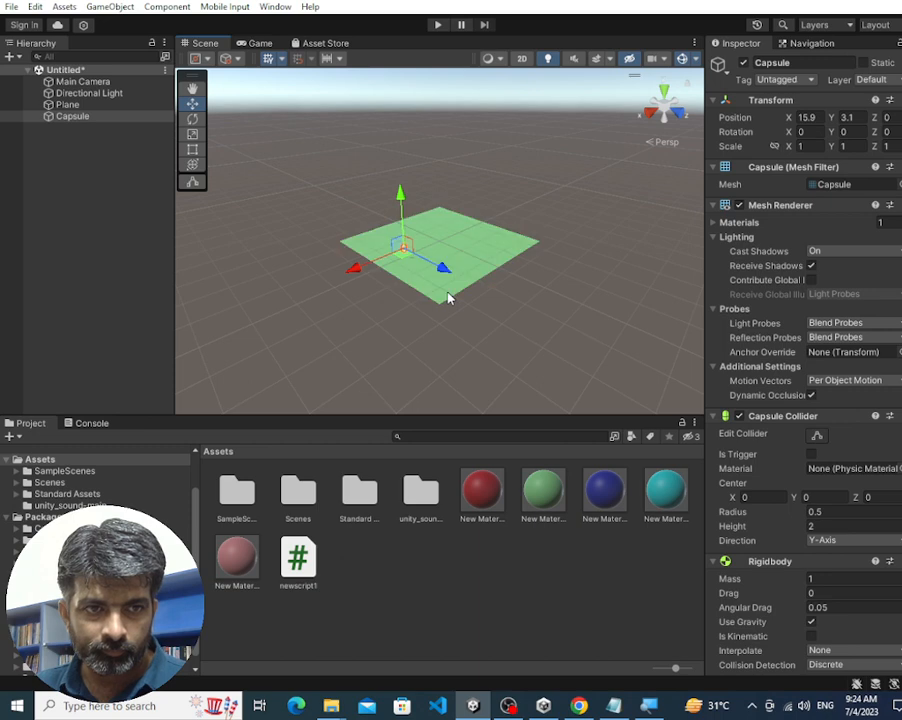
Apply the red material to the capsule, then briefly run the scene and stop it
double_click(103, 117)
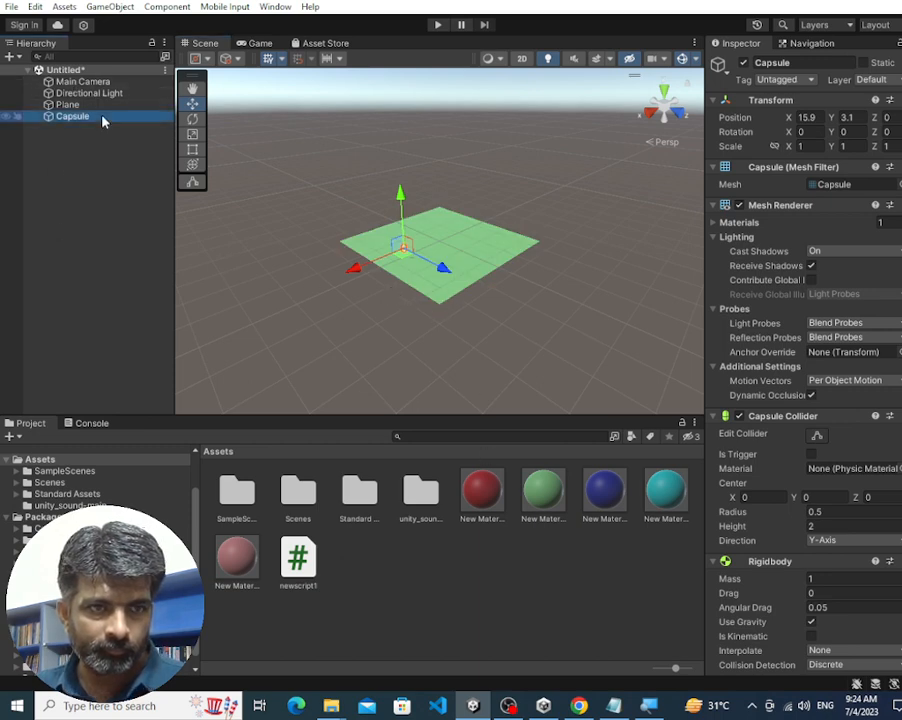
left_click_drag(498, 500, 453, 185)
left_click(438, 24)
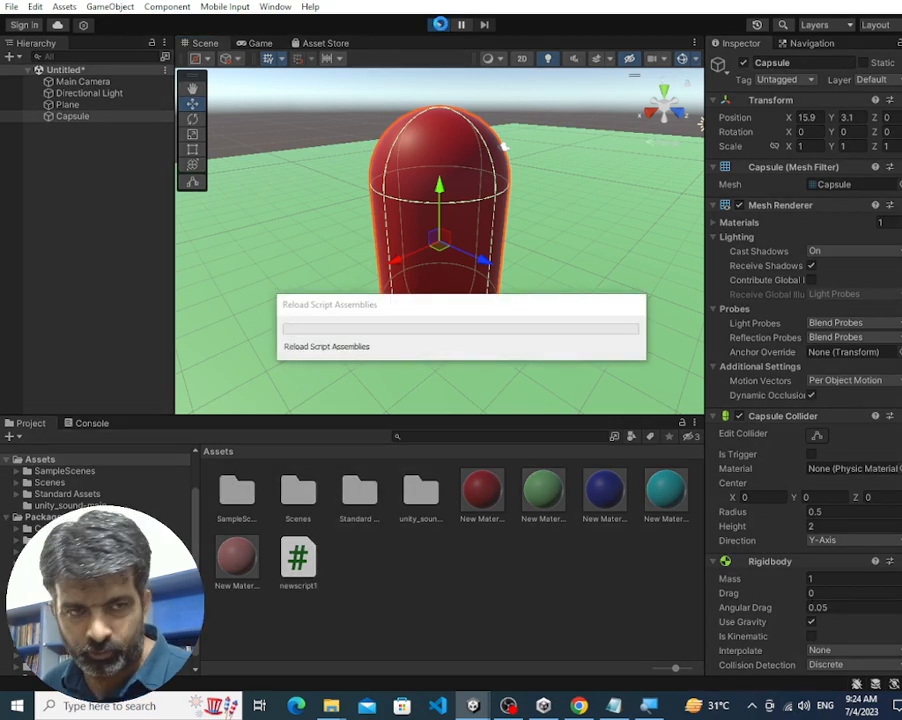
left_click(441, 28)
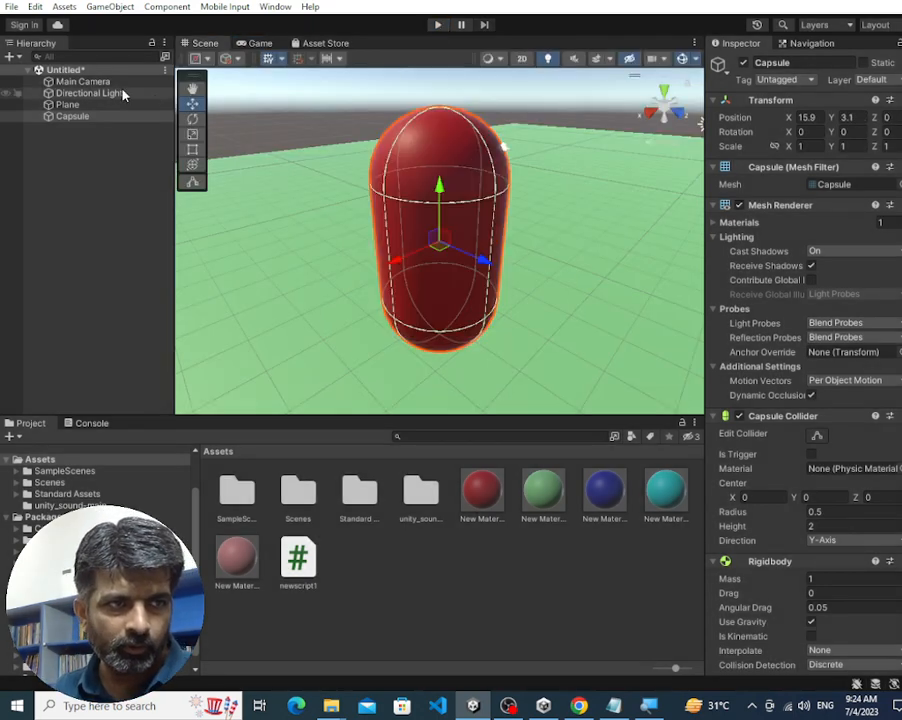
Add the Follow Player script to the Main Camera as a component
left_click(99, 84)
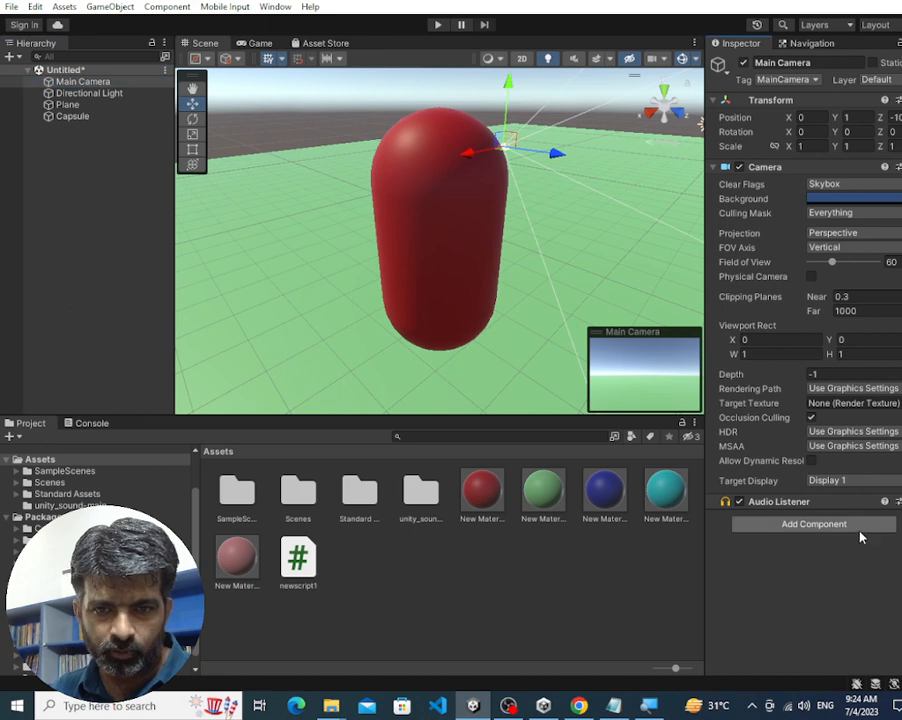
left_click(862, 538)
type("foll")
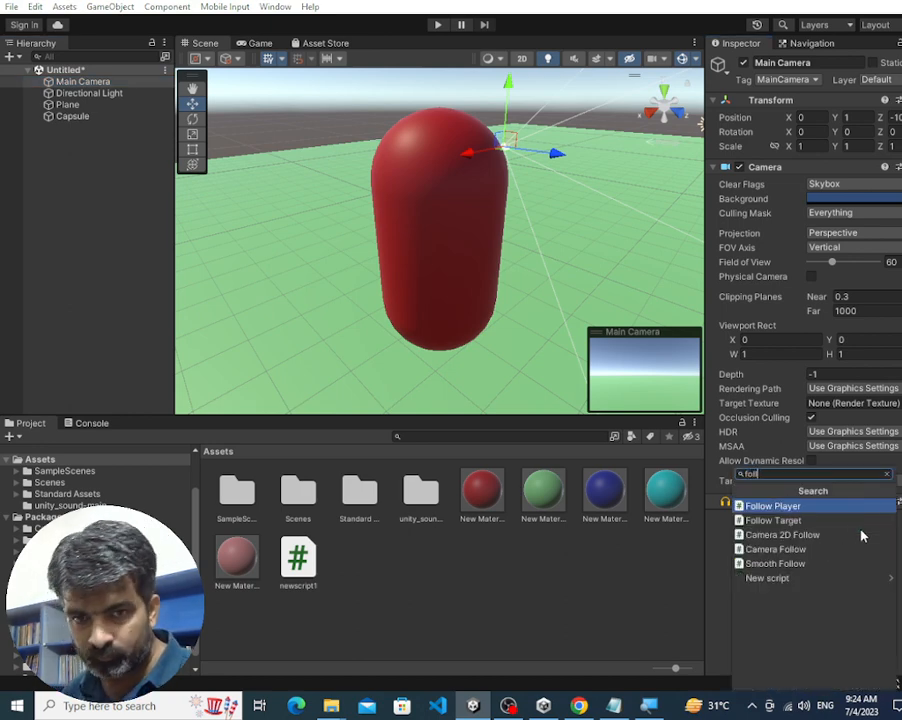
key("Return")
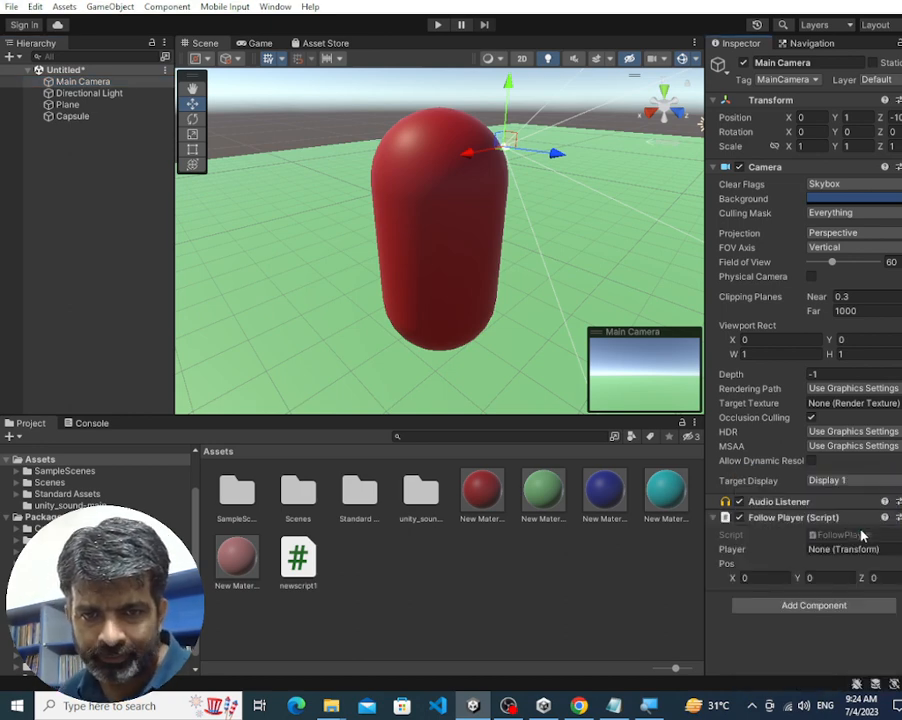
Set the Follow Player script's Pos to Y 1 and Z -5, and assign the Capsule as its Player
left_click(837, 578)
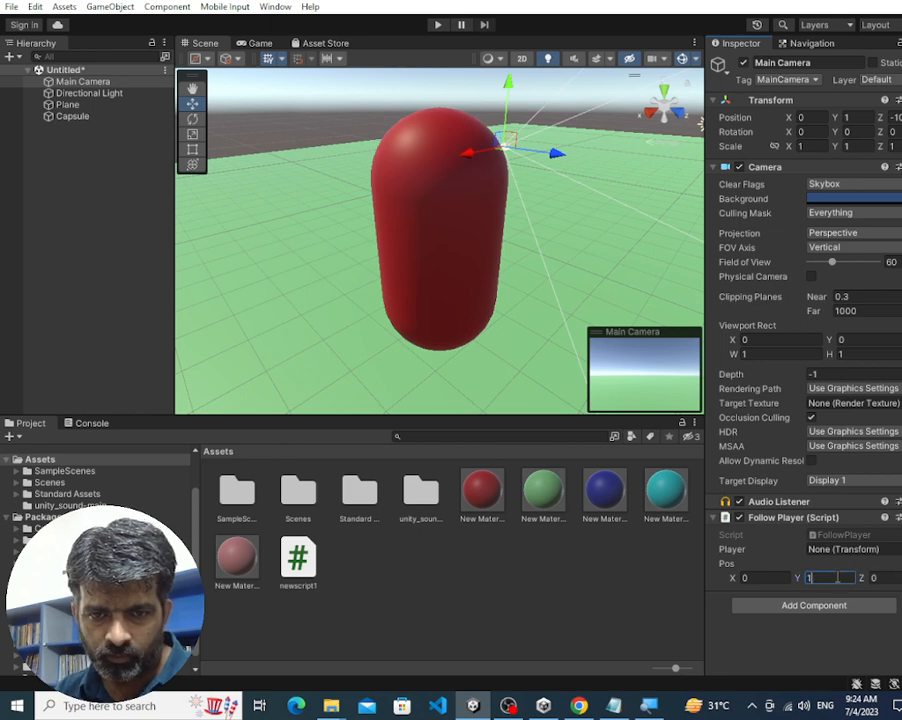
key("Tab")
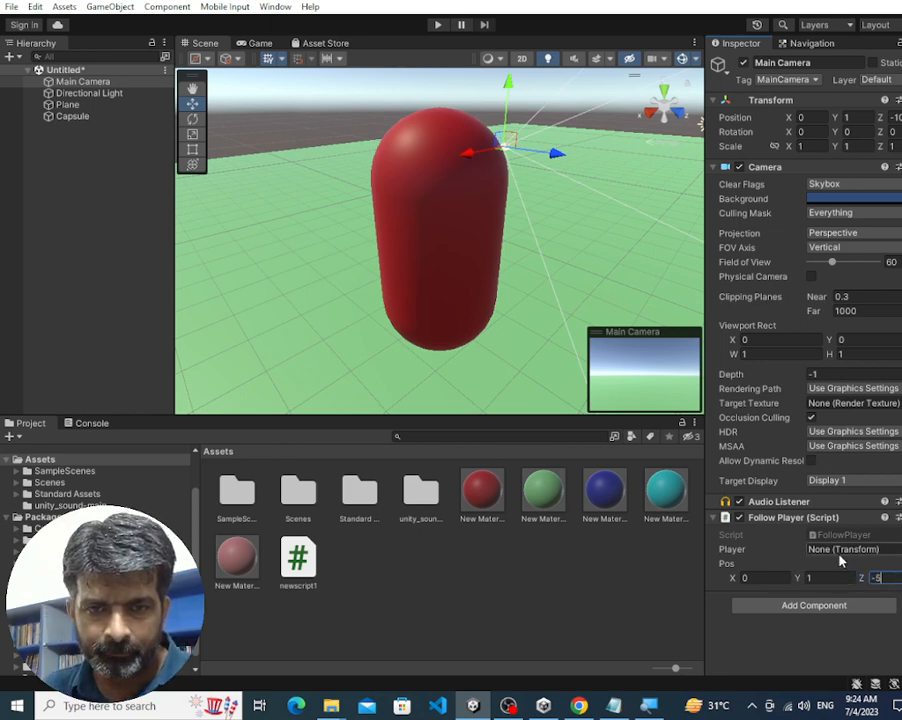
left_click_drag(100, 118, 845, 549)
Run the scene to check that the Main Camera follows the capsule, then stop play mode
left_click(438, 24)
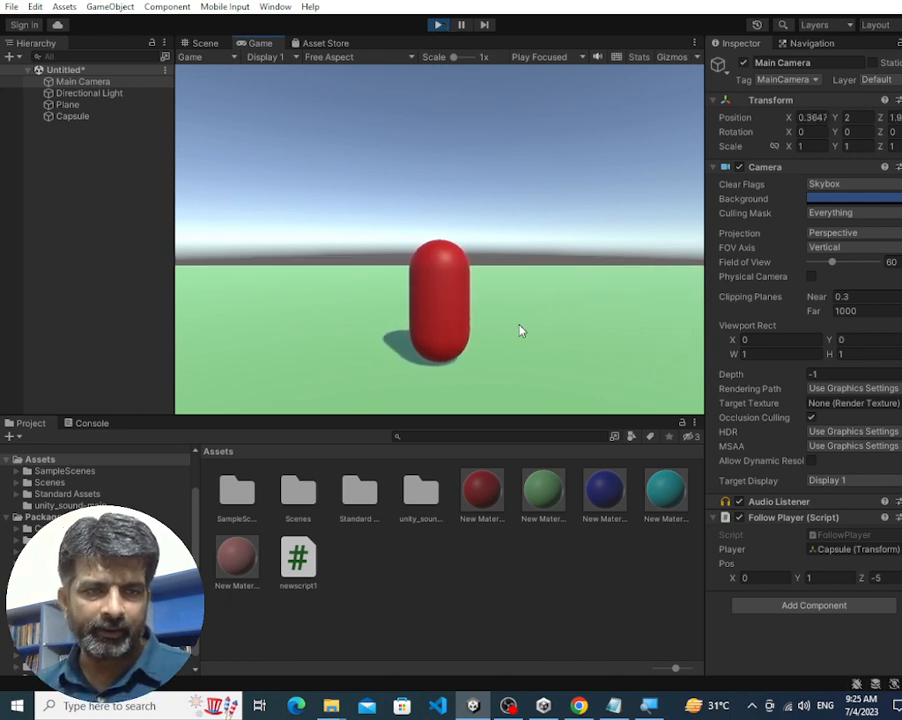
left_click(136, 84)
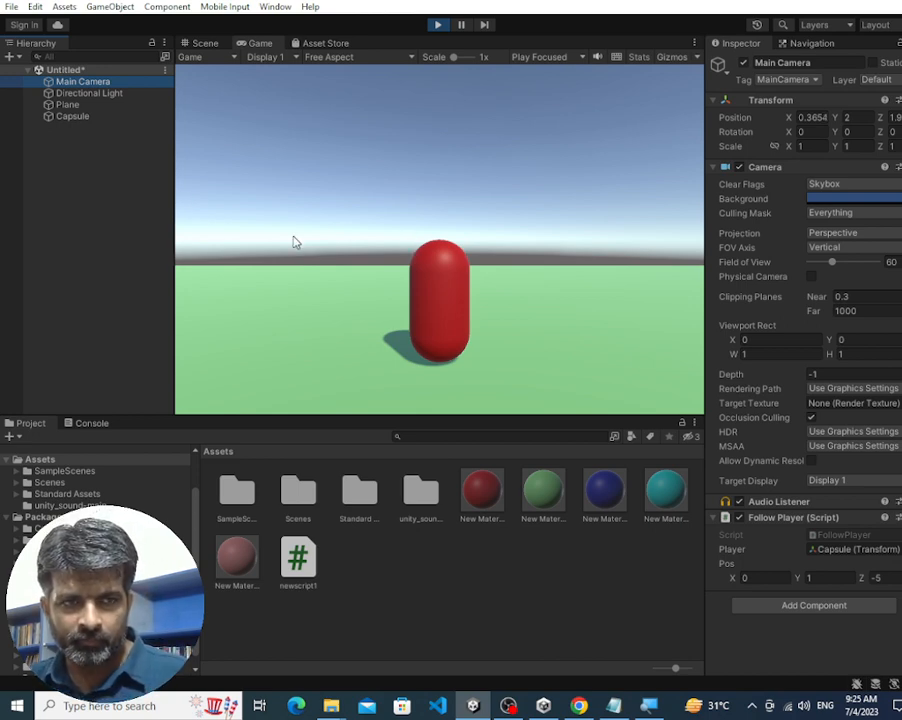
left_click(436, 26)
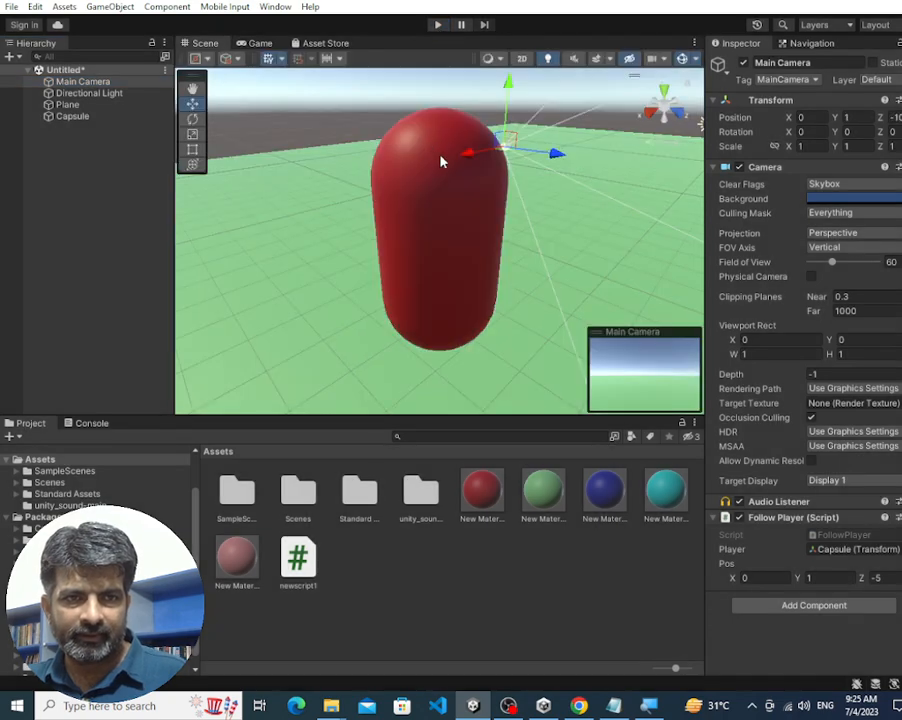
Move the capsule along the plane's X axis to about X -8.6
left_click_drag(368, 200, 427, 296, "alt")
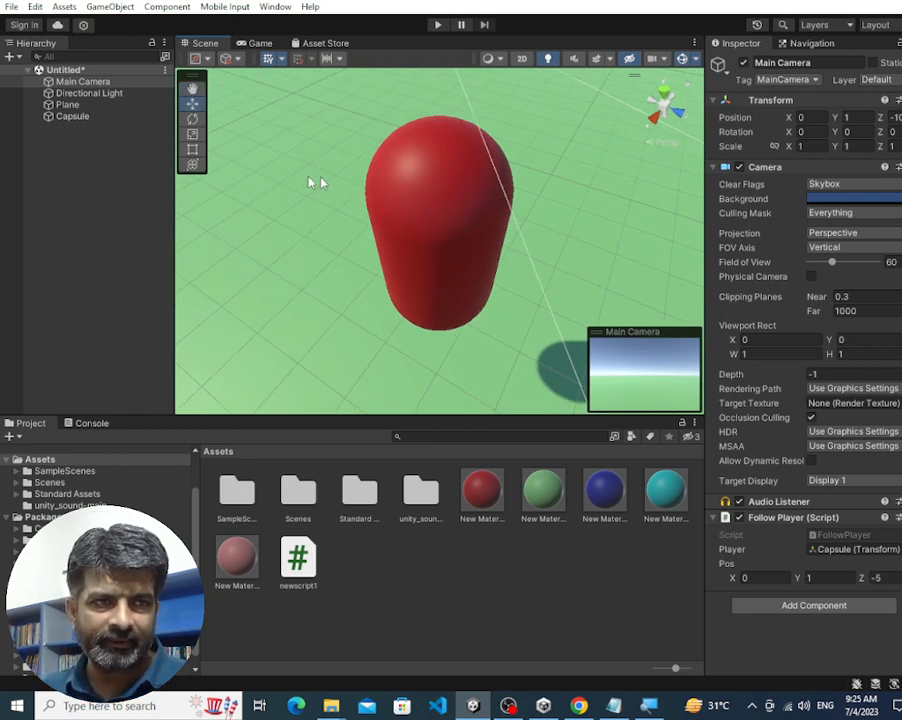
double_click(47, 104)
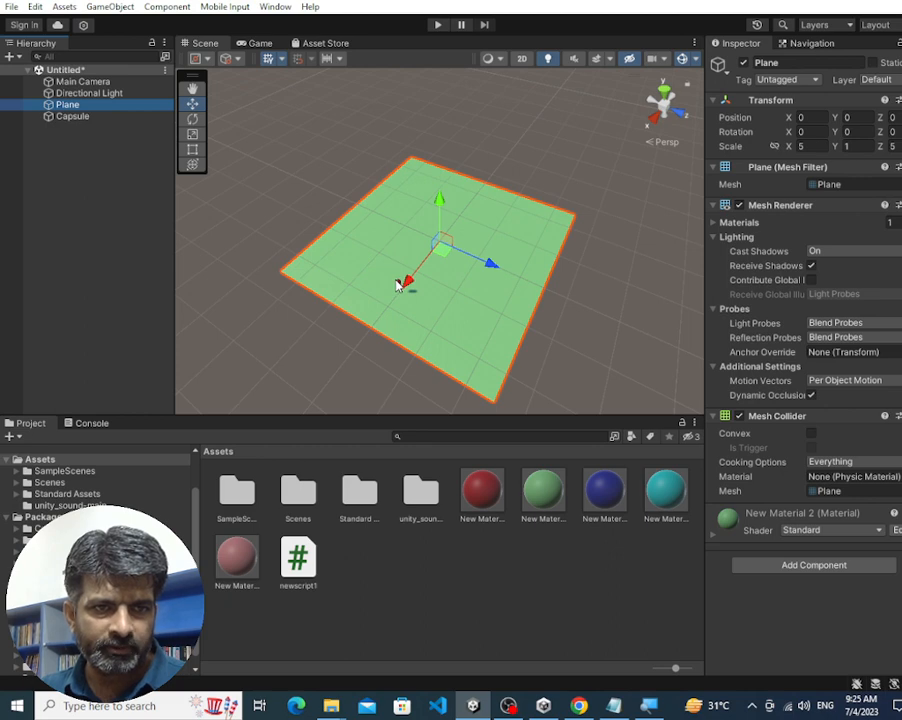
left_click(100, 116)
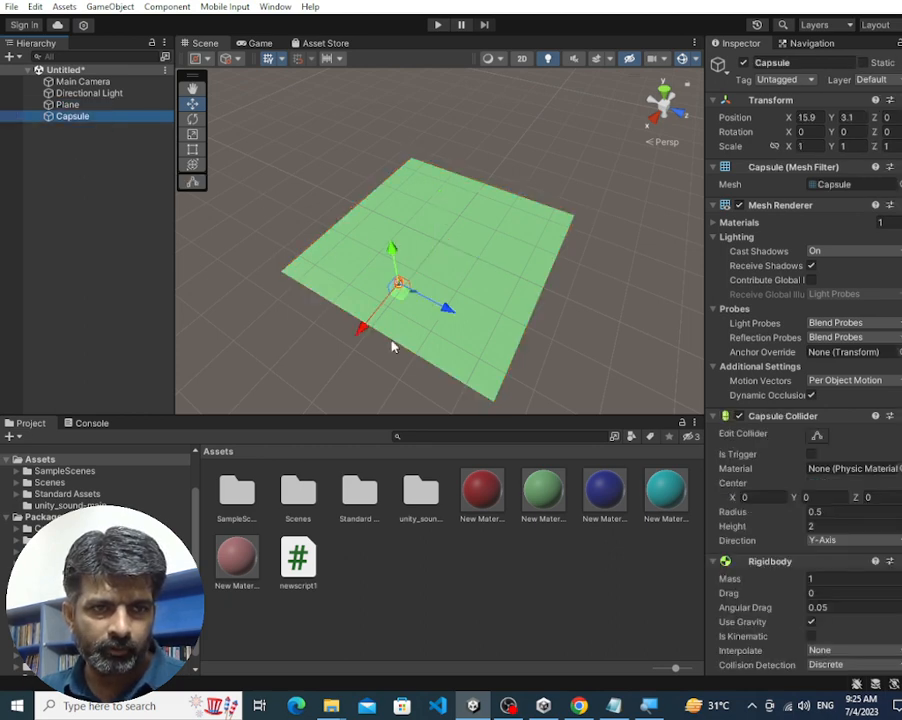
left_click_drag(357, 335, 435, 265)
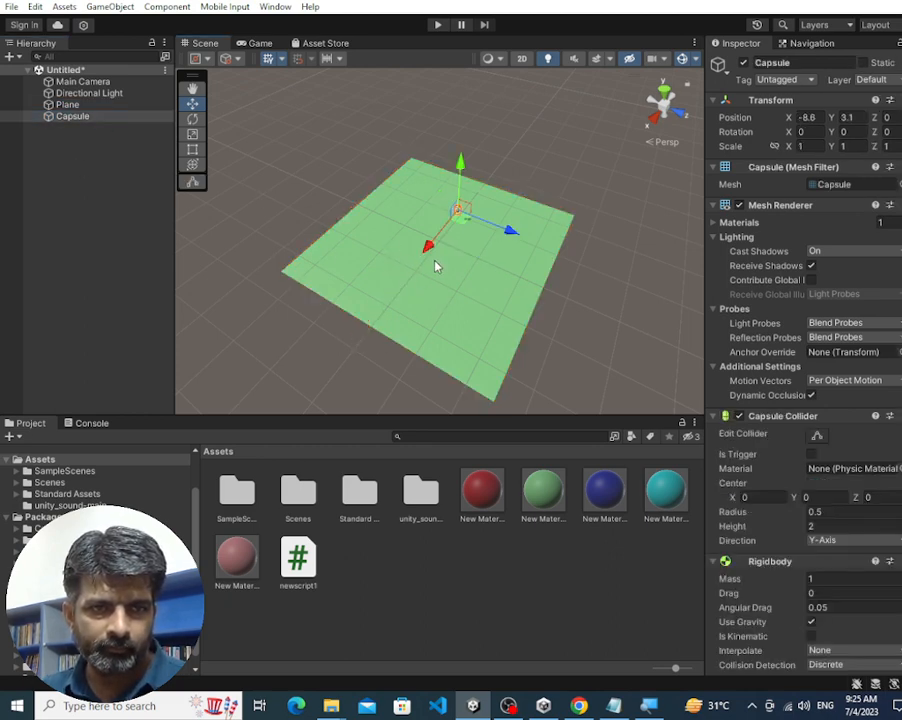
Run the scene, steer the capsule forward, right and backward, then stop play mode
left_click(437, 24)
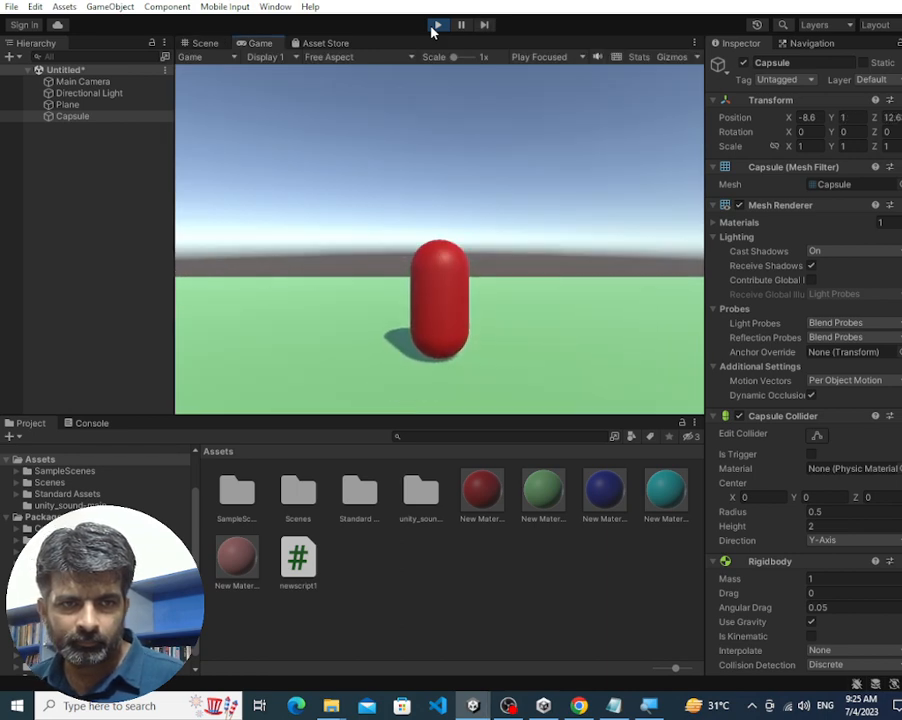
key("Up")
key("Right")
key("Down")
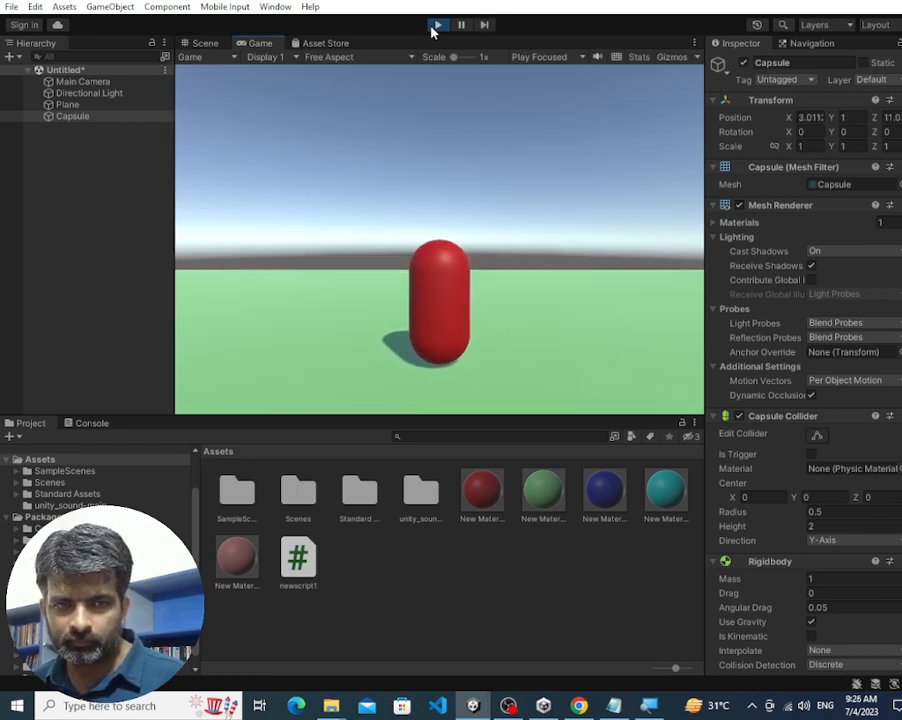
left_click(434, 27)
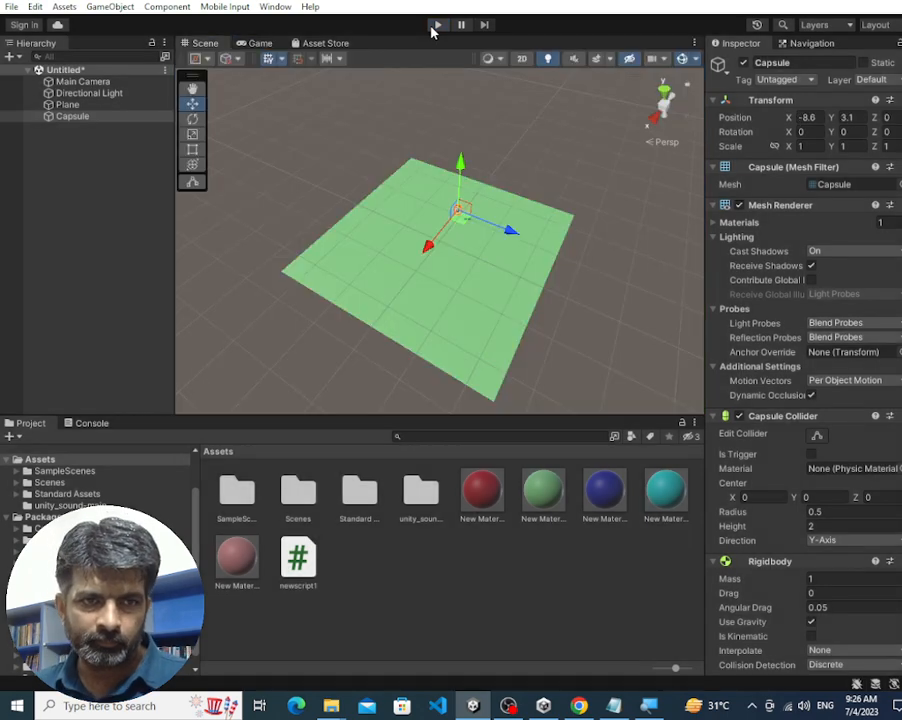
Move the capsule across the plane to about X 2.7, Z 10.1
left_click_drag(495, 333, 193, 265, "alt")
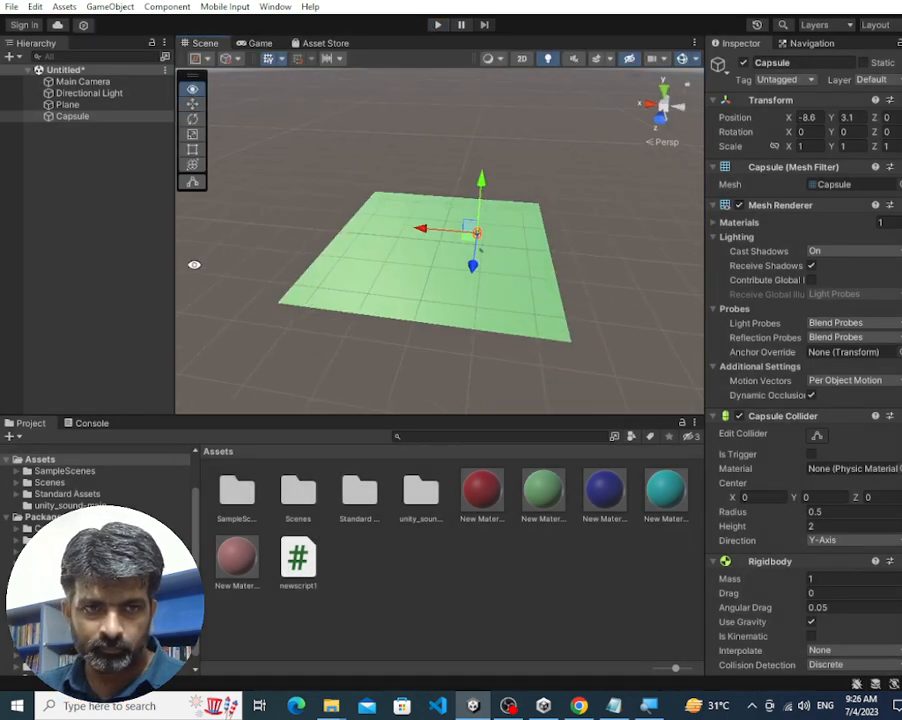
left_click_drag(522, 310, 413, 356, "alt")
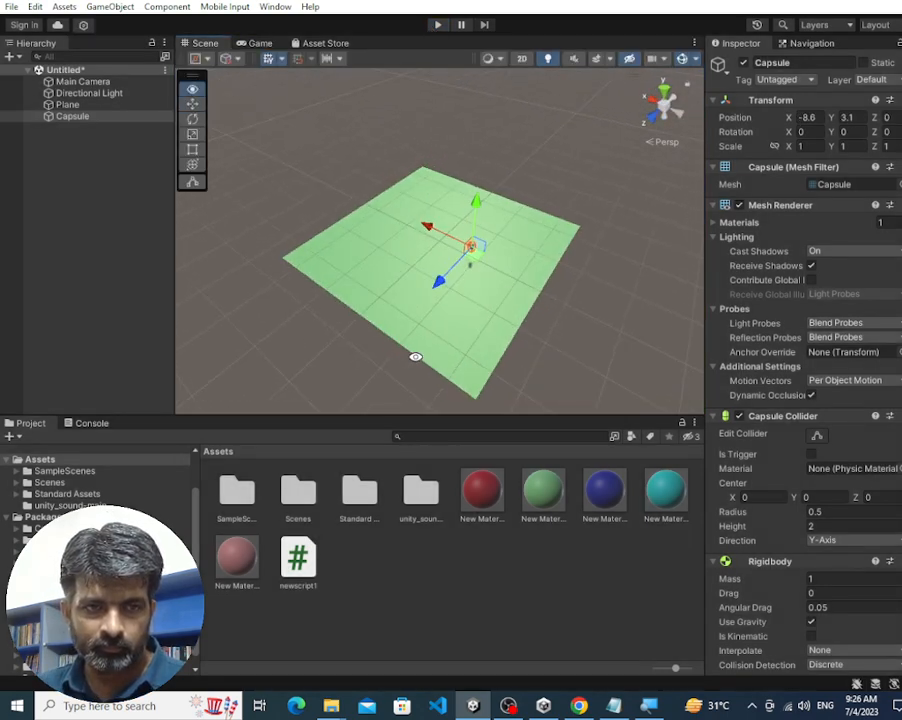
scroll(512, 289, "up", 2)
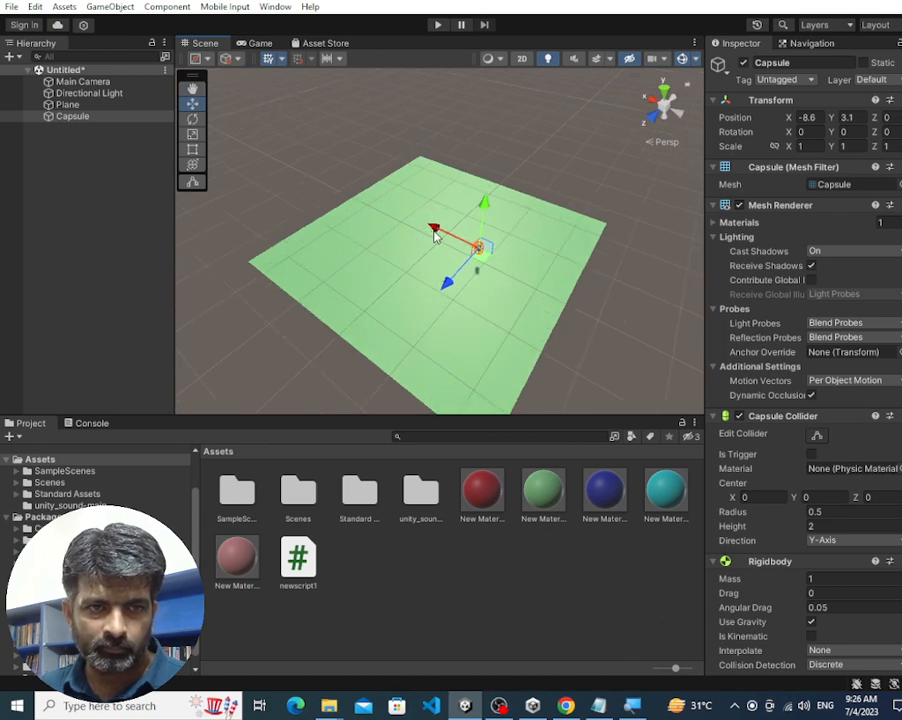
left_click_drag(445, 289, 353, 255)
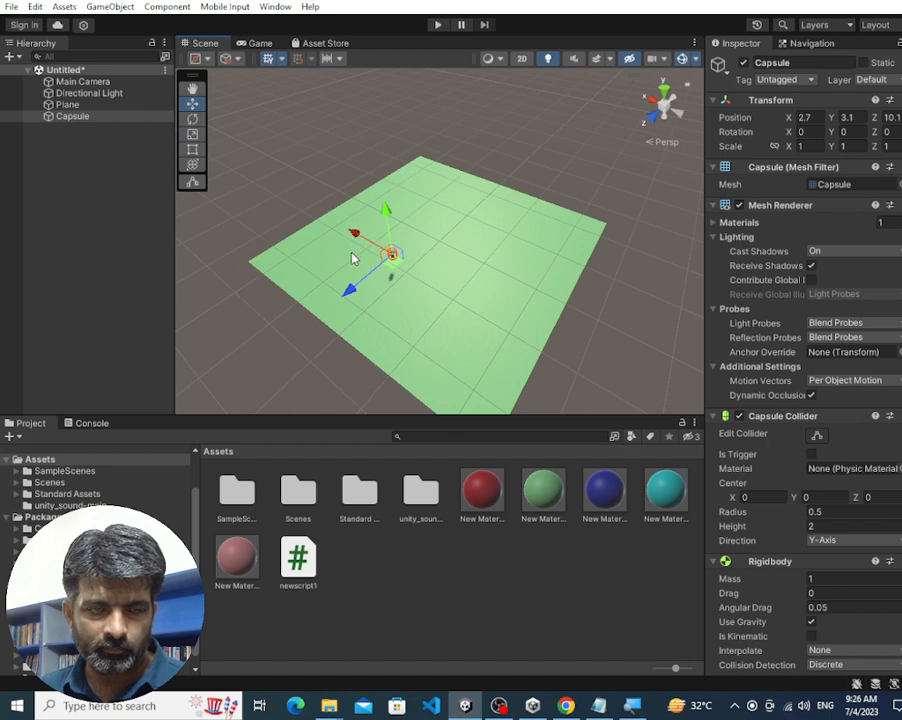
Run the scene, steer the capsule right and backward, then stop play mode
left_click(437, 24)
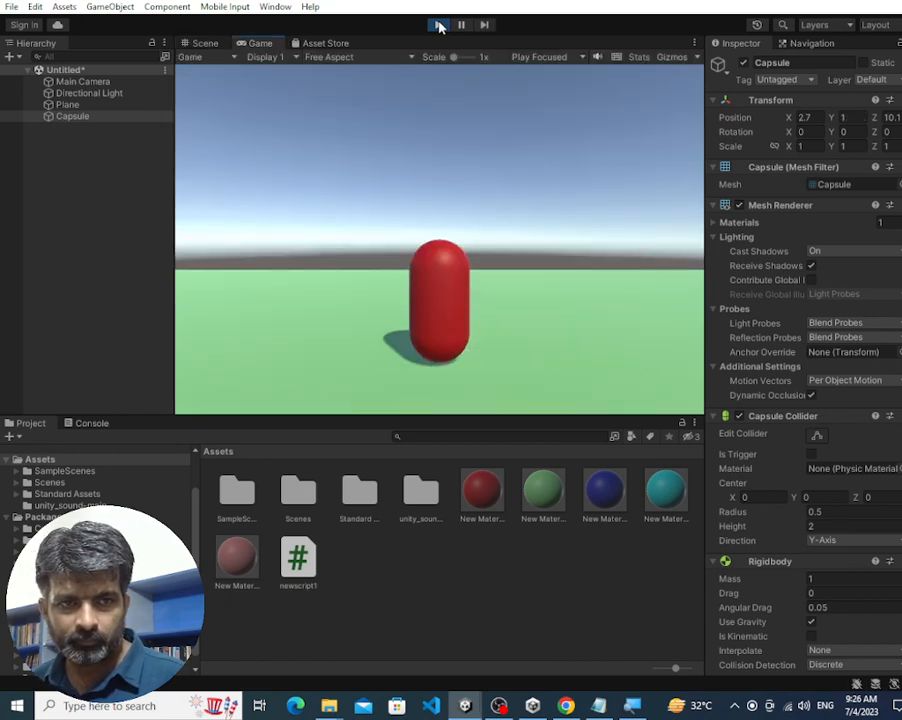
key("Right")
key("Down")
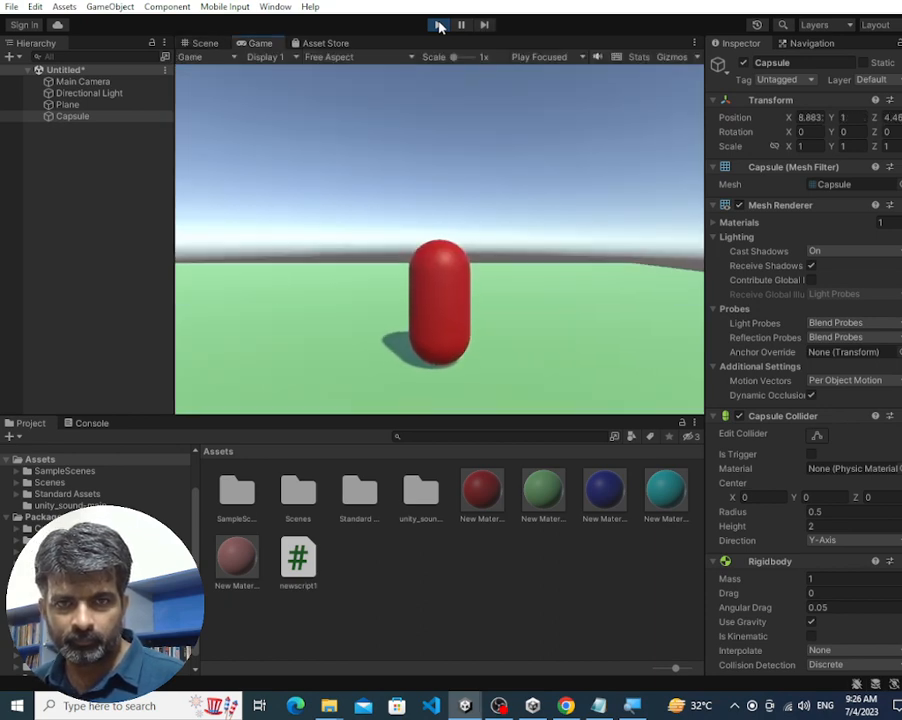
left_click(440, 26)
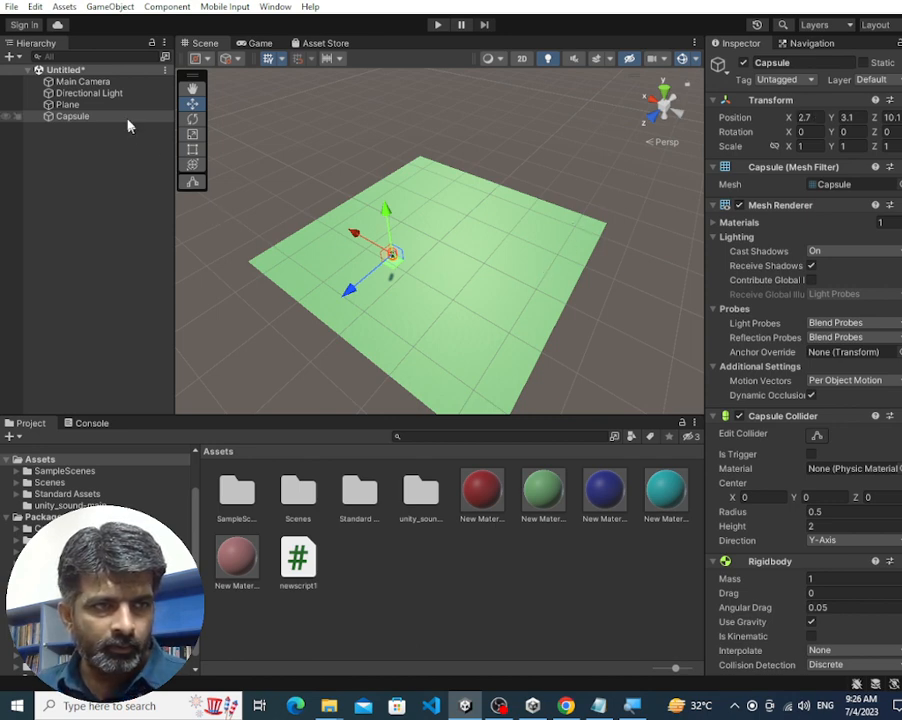
Set the capsule's position to X 0, Y 0, Z 0 and test it briefly in play mode
left_click(818, 117)
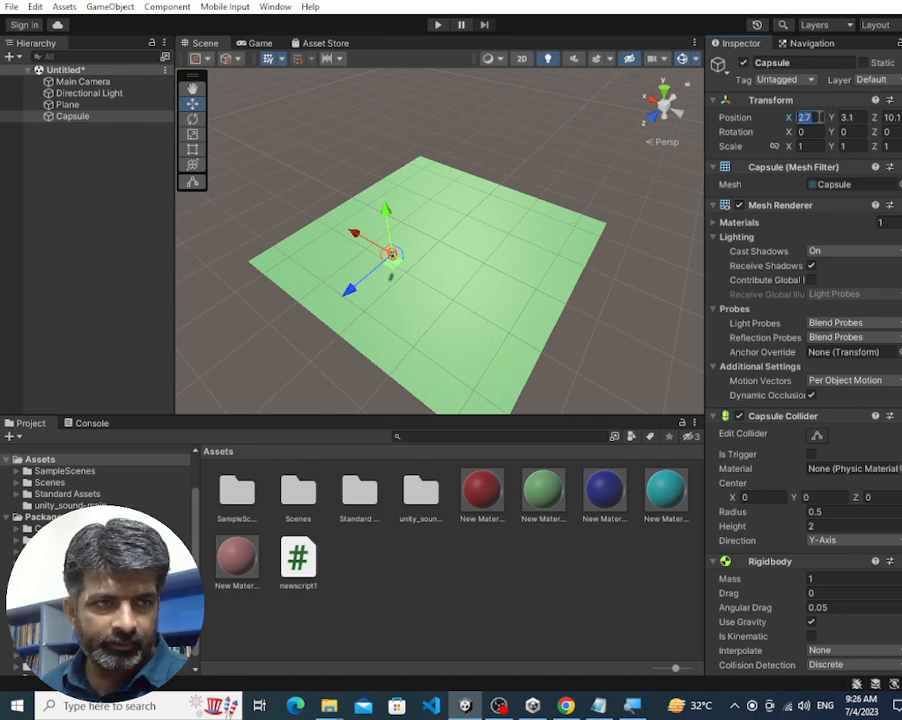
type("0")
key("Tab")
type("0")
key("Tab")
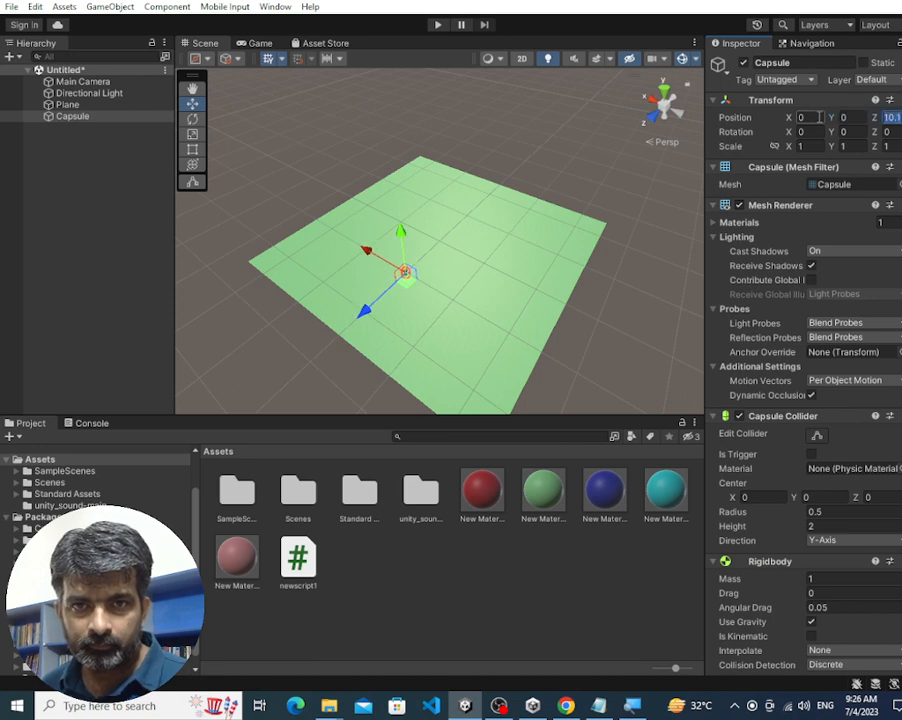
type("0")
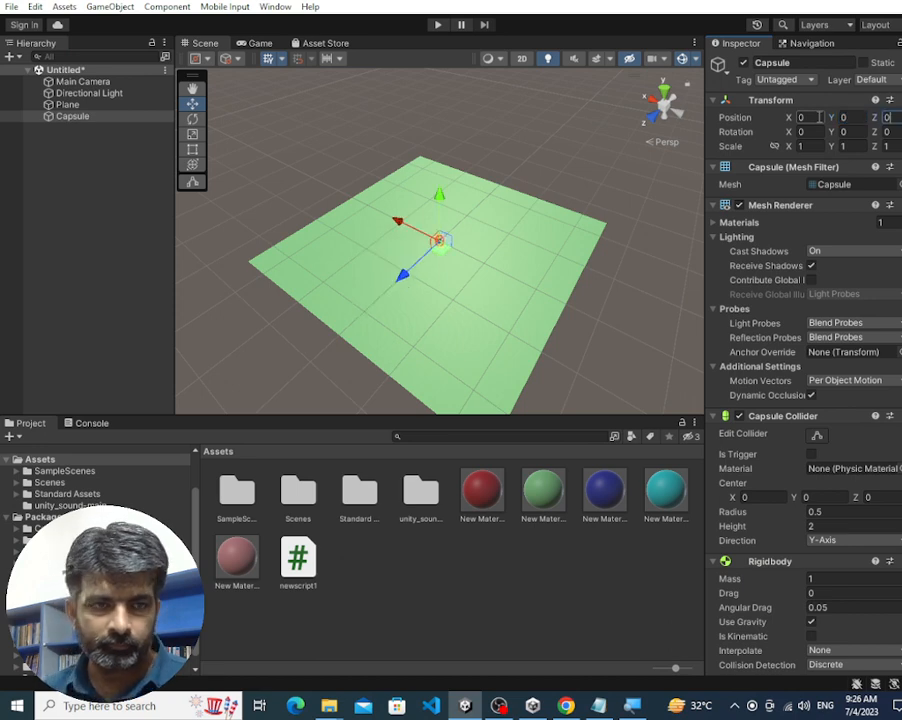
left_click(438, 24)
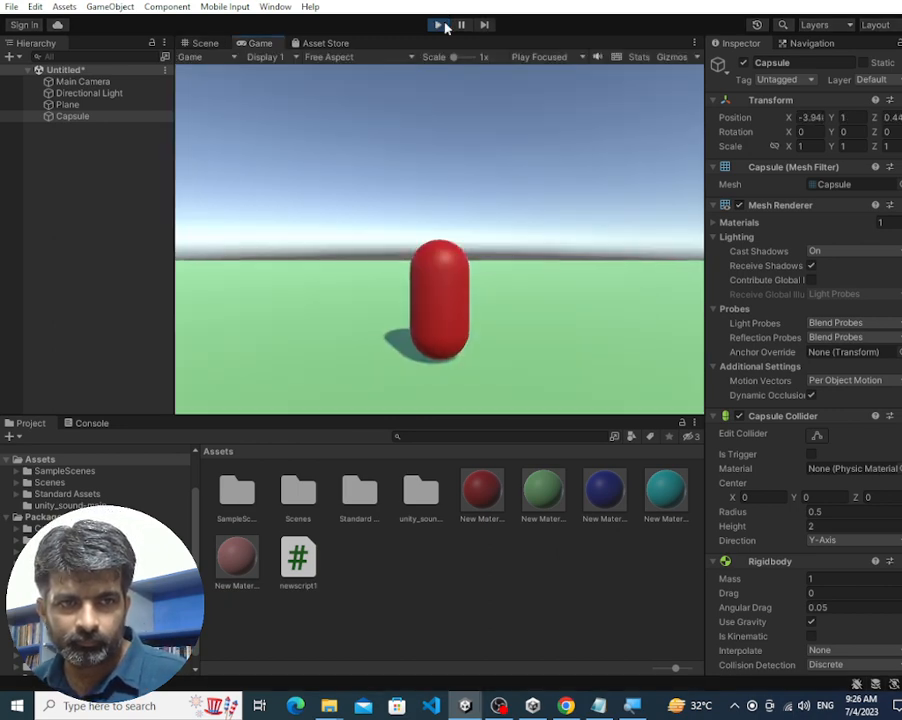
left_click(444, 25)
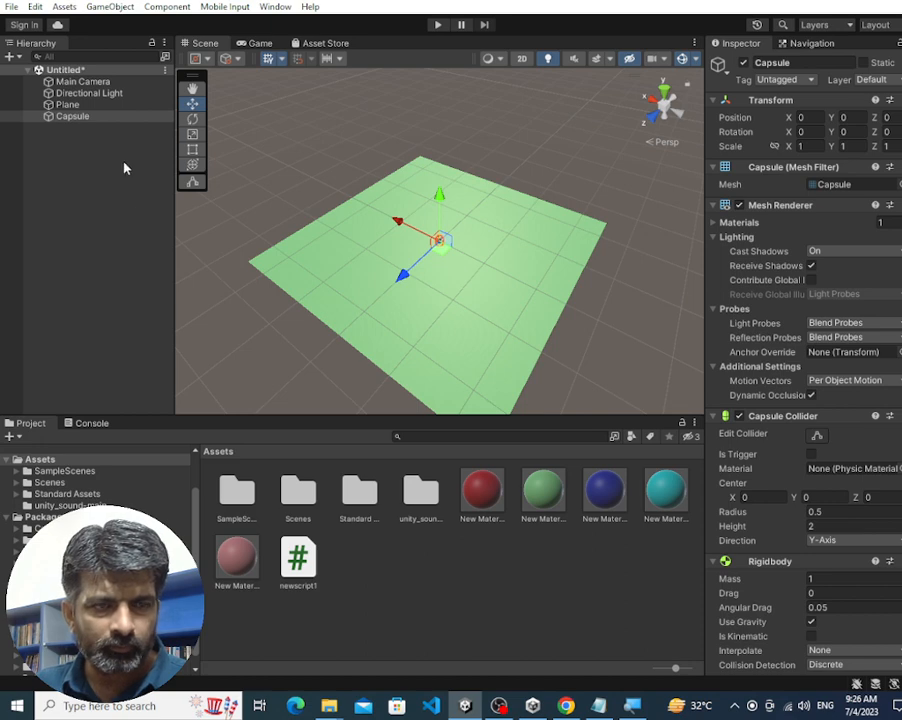
Add a 3D cube to the scene as a separate object
right_click(76, 164)
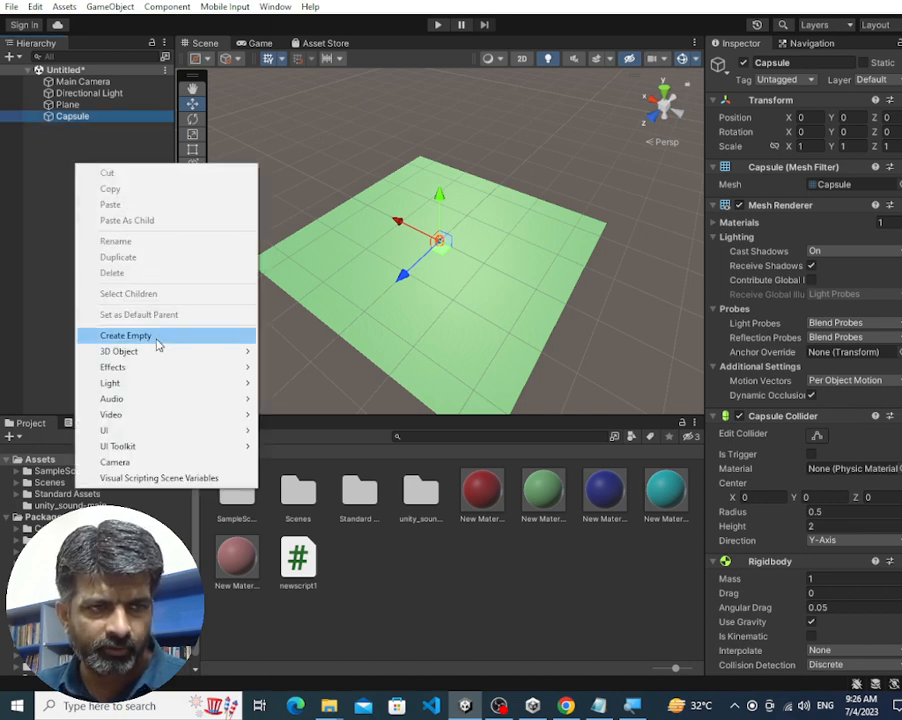
mouse_move(193, 352)
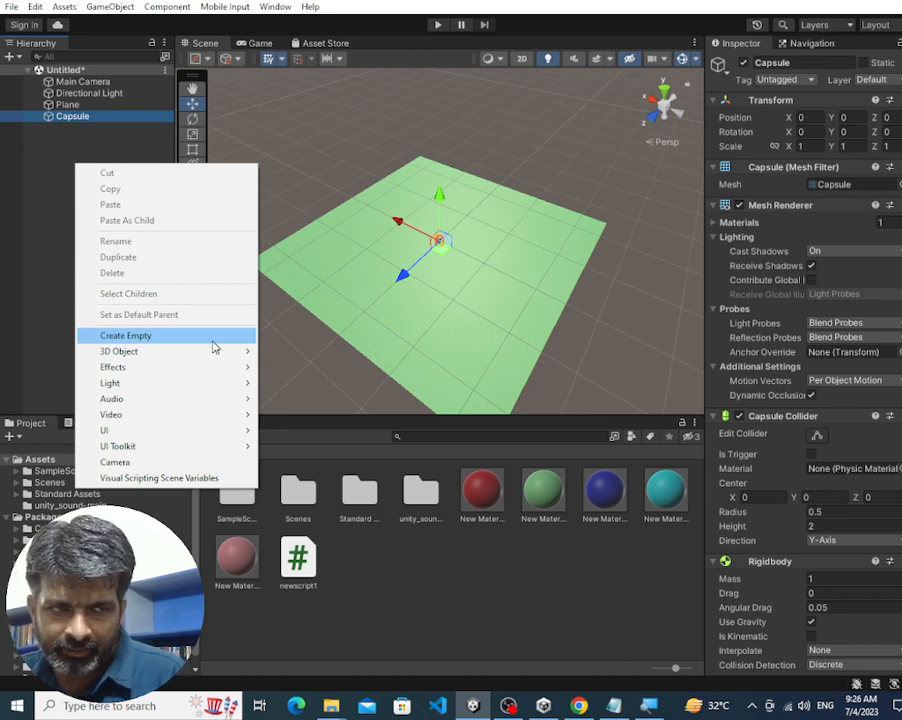
mouse_move(240, 351)
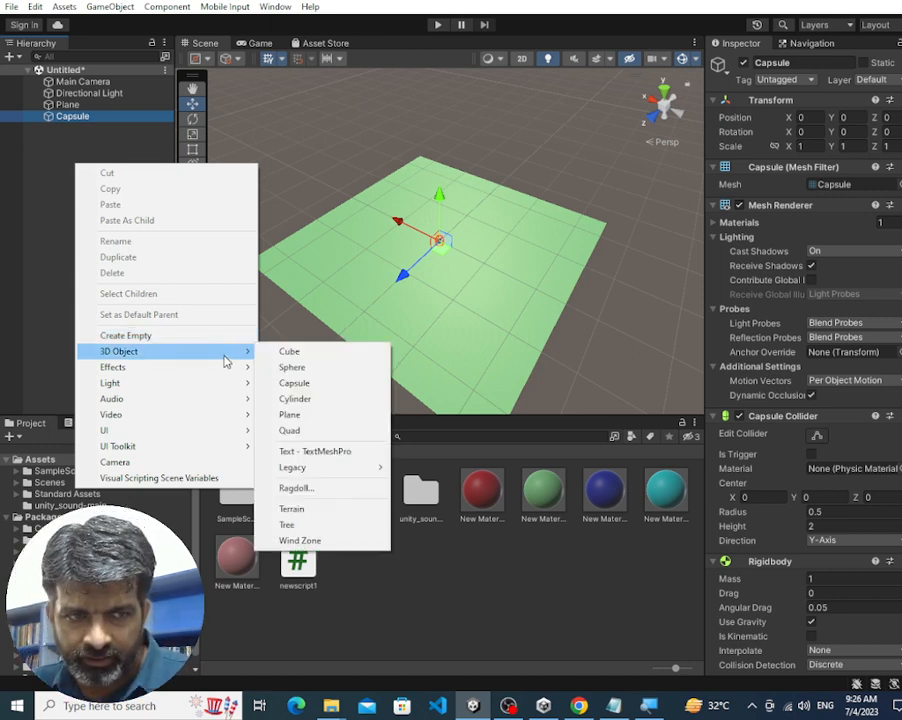
left_click(300, 351)
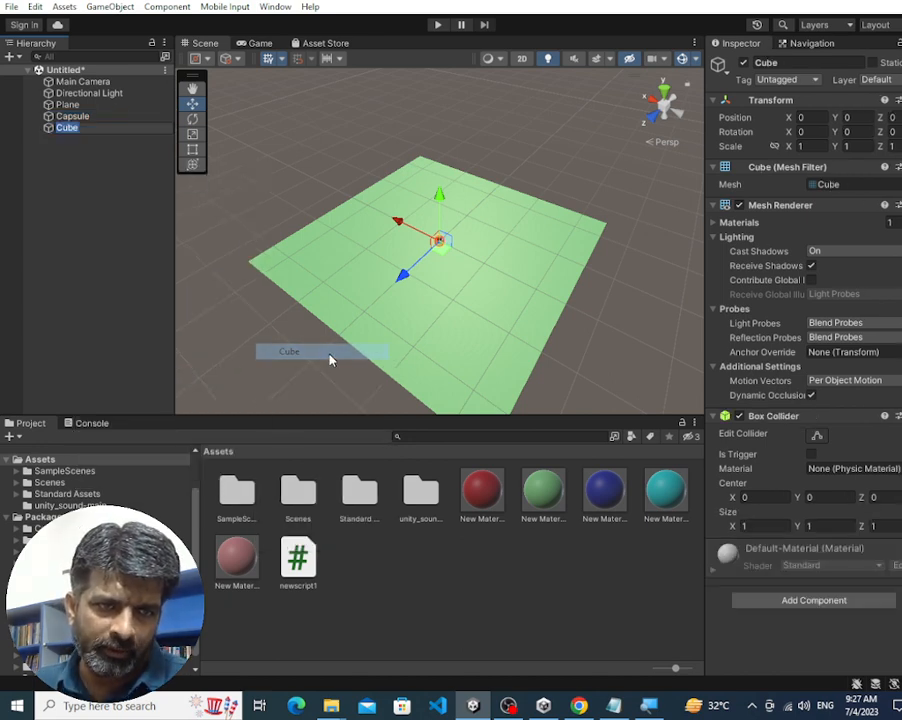
Move the cube to about Y 1.5, Z 14 and check its placement in a short play-mode run
left_click_drag(440, 197, 438, 177)
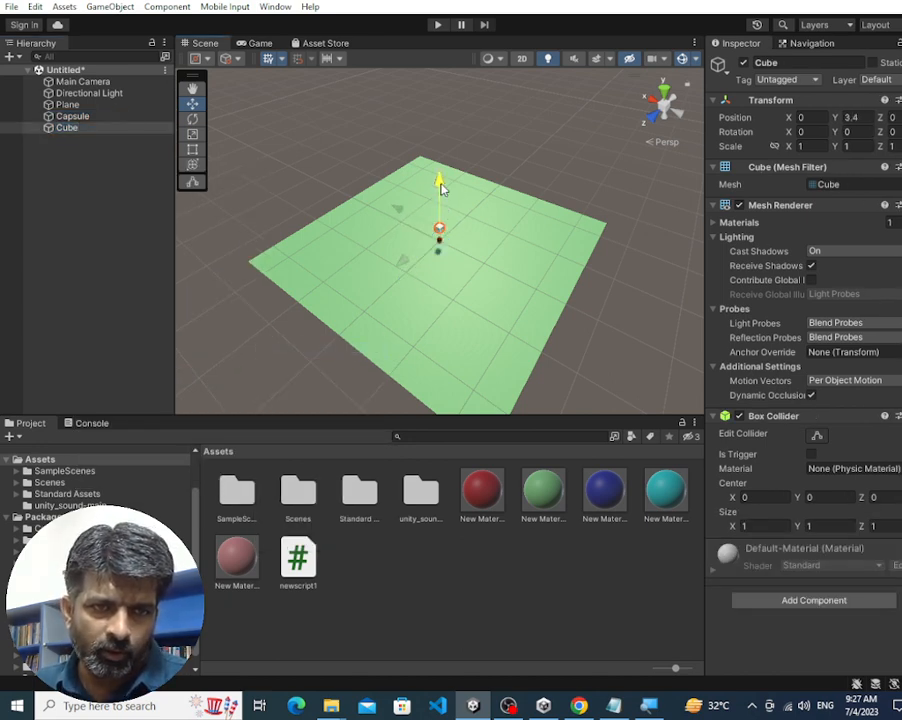
left_click_drag(413, 261, 346, 311)
mouse_move(380, 233)
left_mouse_down()
mouse_move(384, 252)
mouse_move(386, 244)
left_mouse_up()
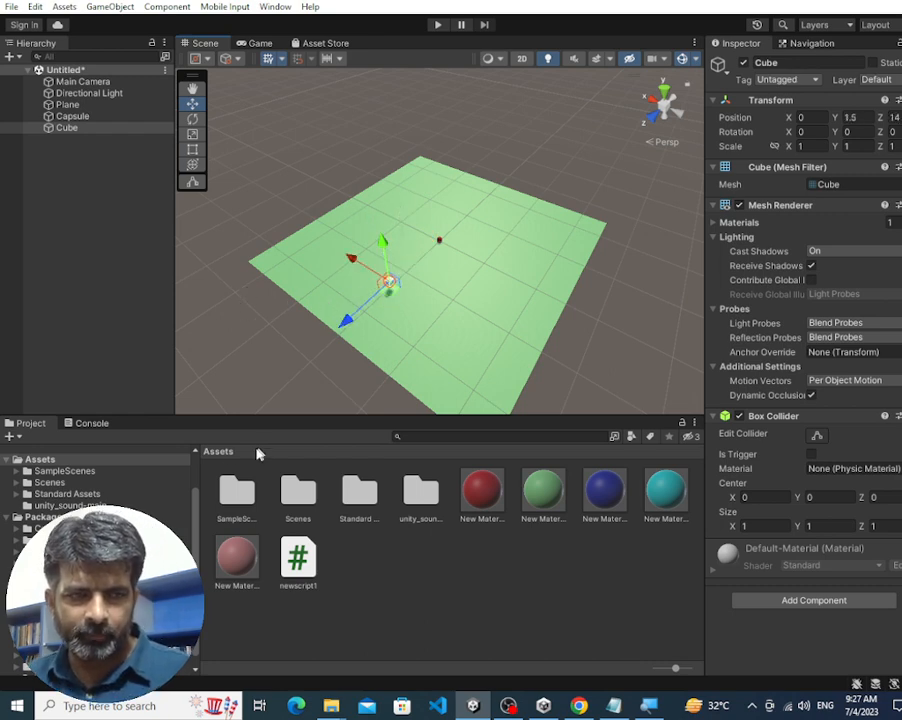
left_click(437, 24)
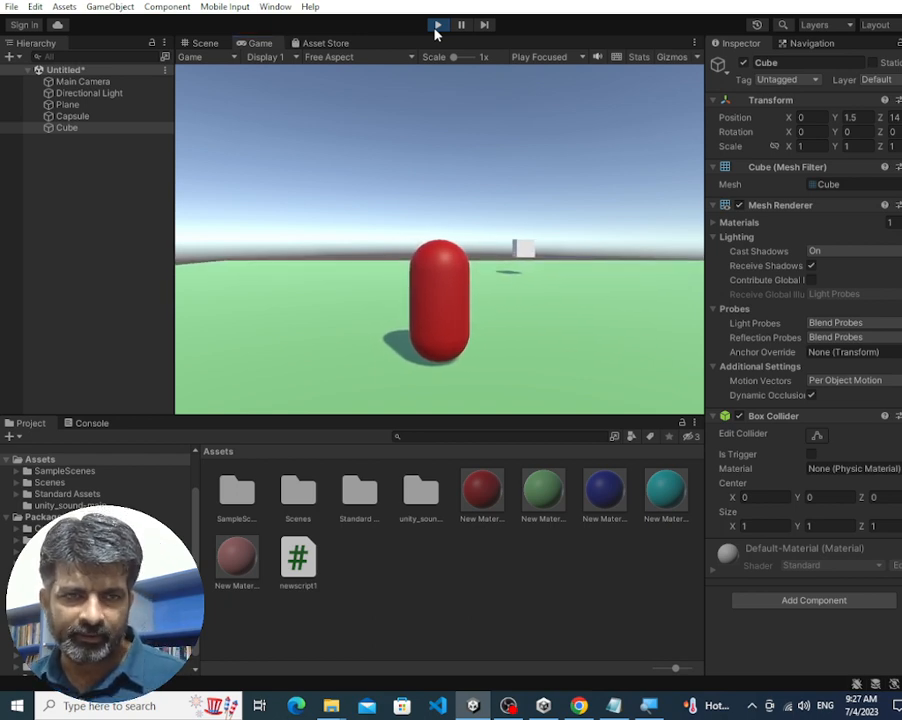
left_click(436, 27)
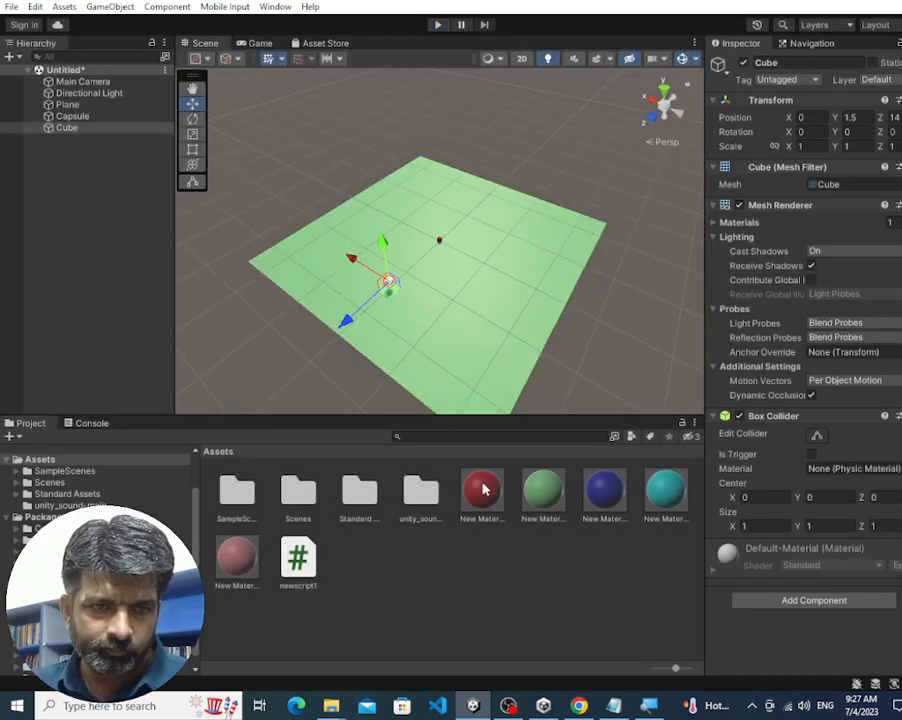
Apply the dark blue New Material 3 to the cube and frame the cube in the Scene view
left_click_drag(600, 495, 393, 290)
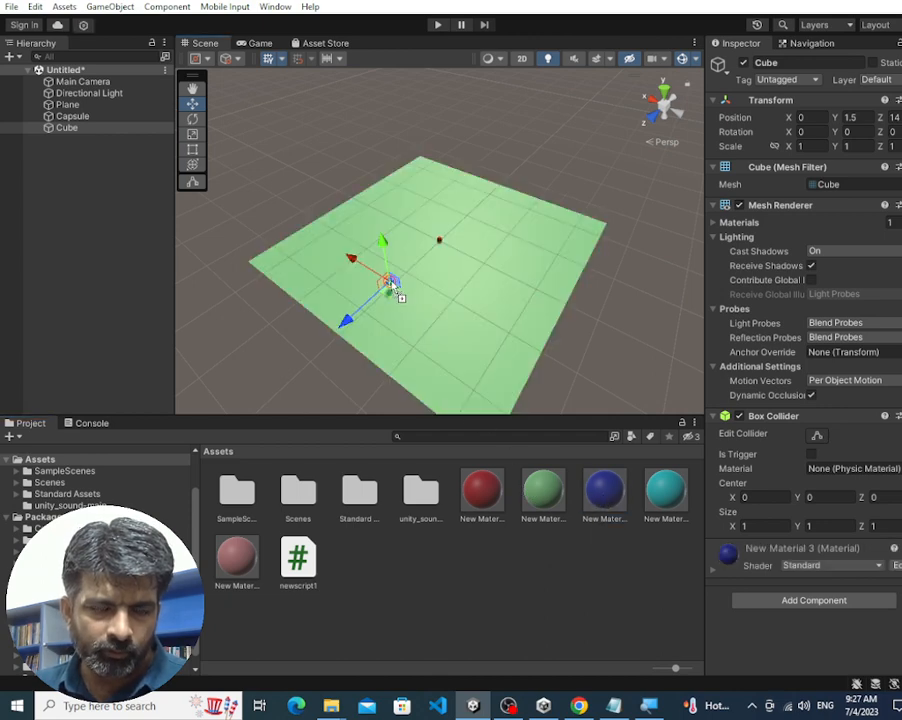
left_click(302, 248)
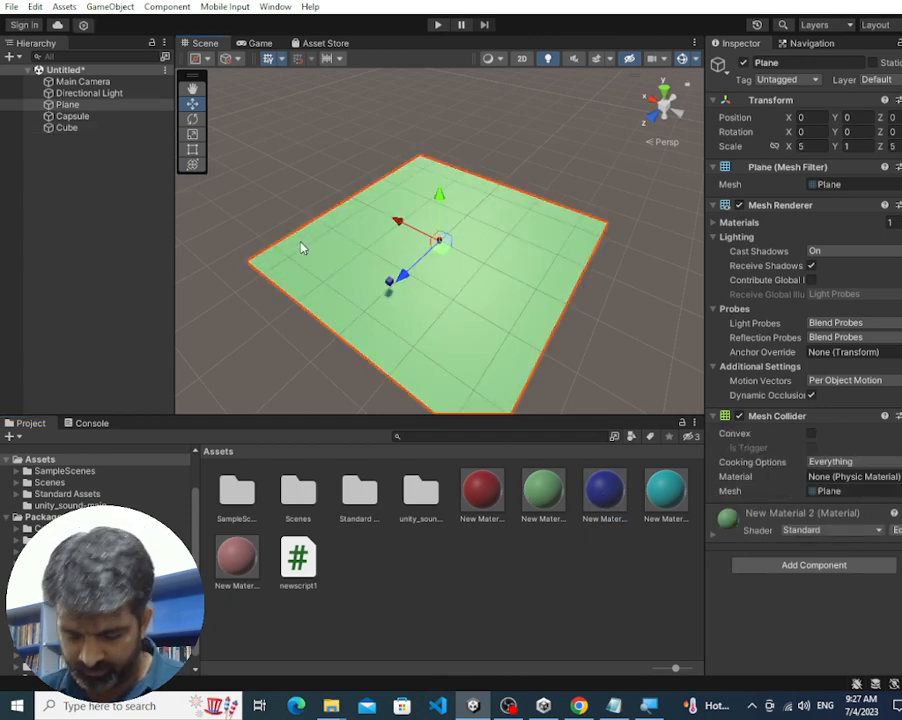
left_click(83, 127)
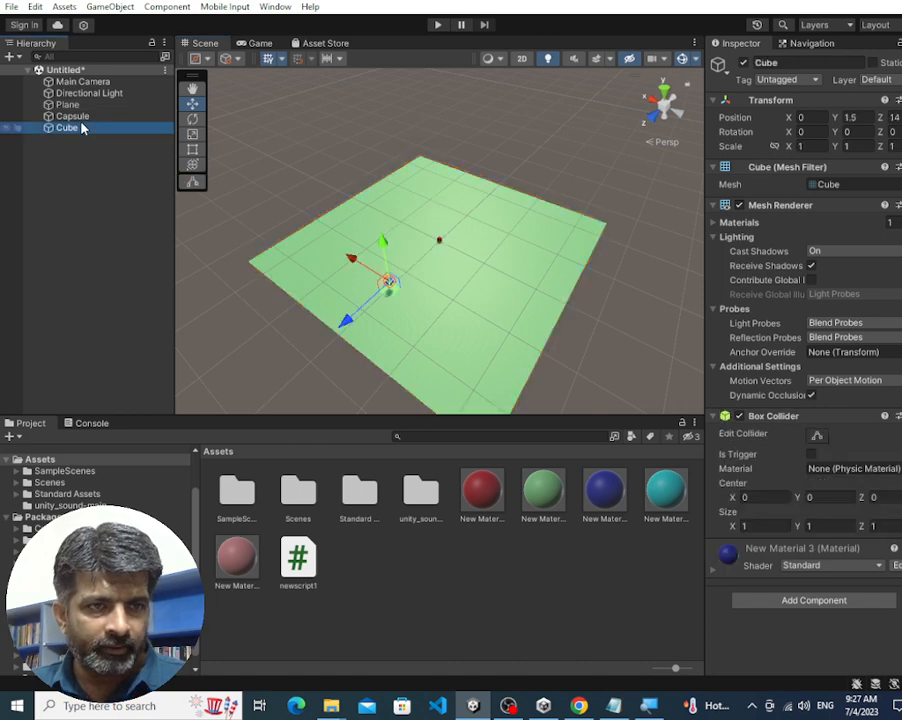
key("f")
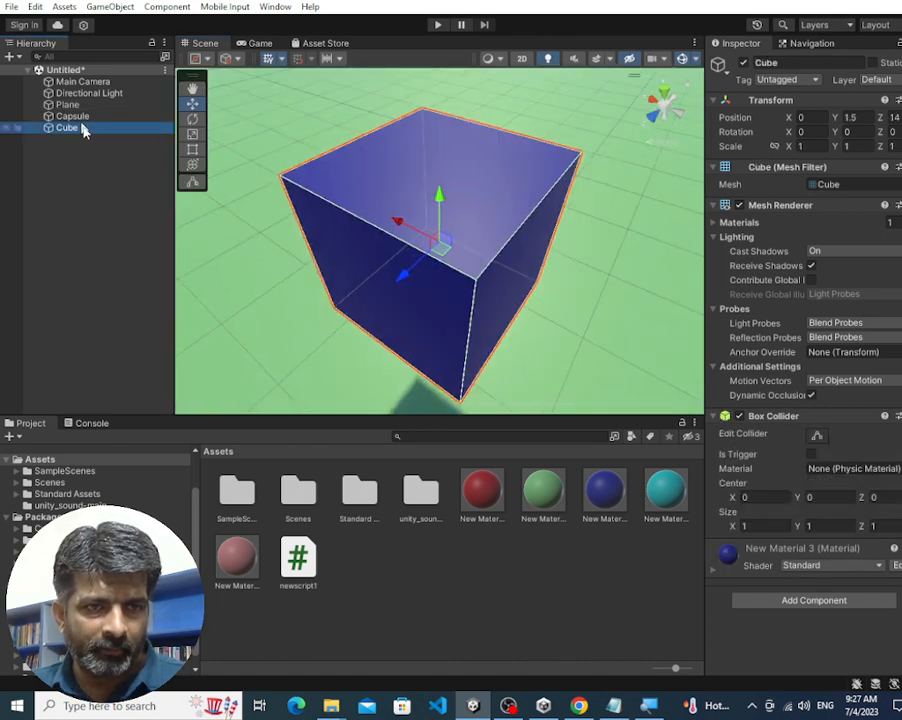
Attach the Water audio clip from the unity_sound-main folder to the cube and inspect the cube's Audio Source
left_click(421, 492)
double_click(421, 492)
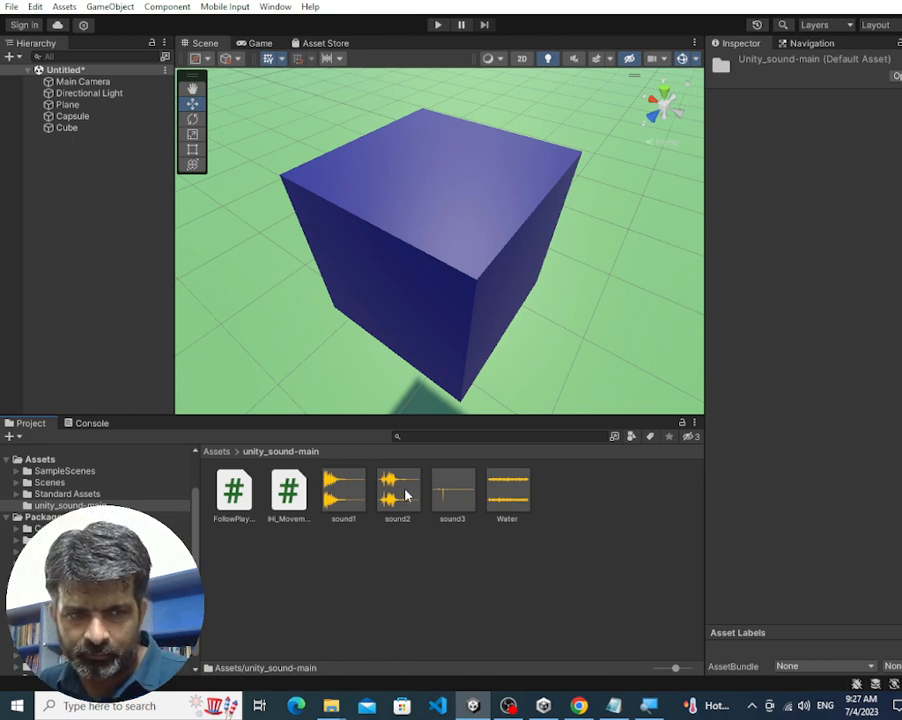
left_click(509, 503)
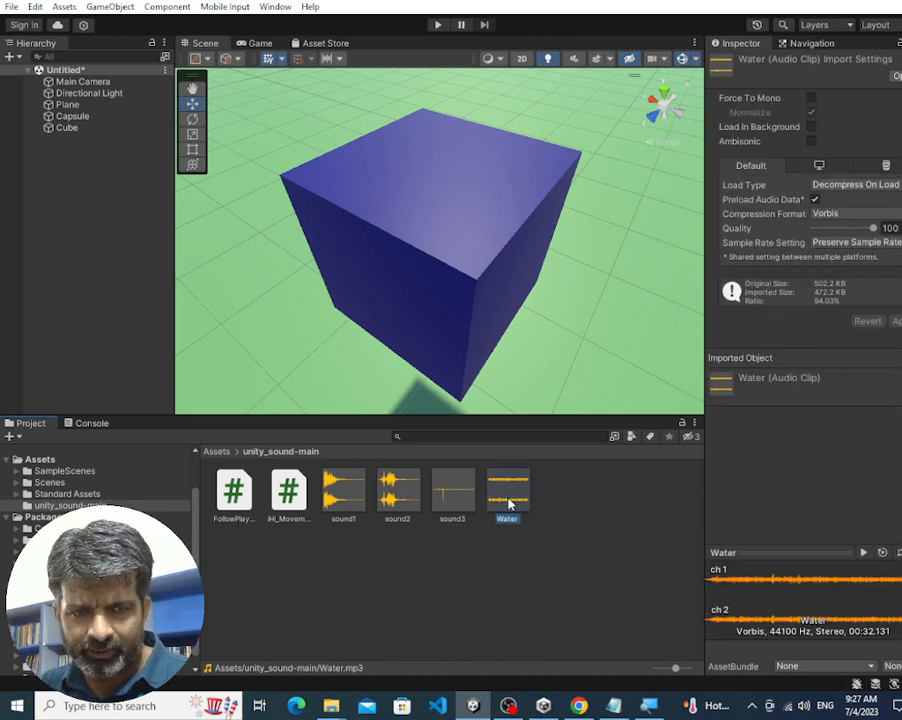
left_click_drag(509, 503, 453, 300)
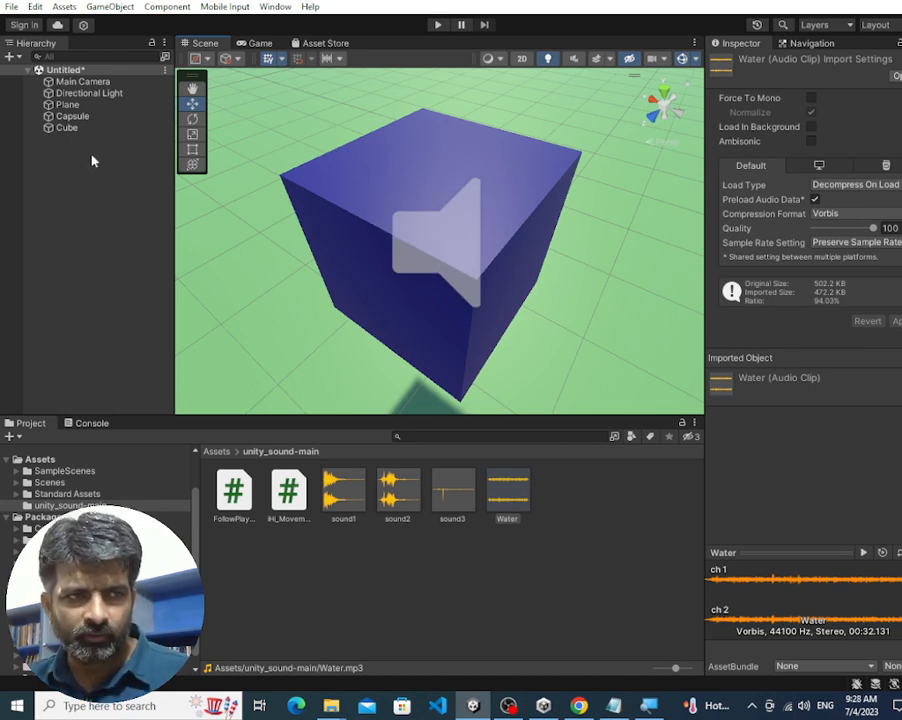
left_click(68, 128)
scroll(380, 207, "down", 6)
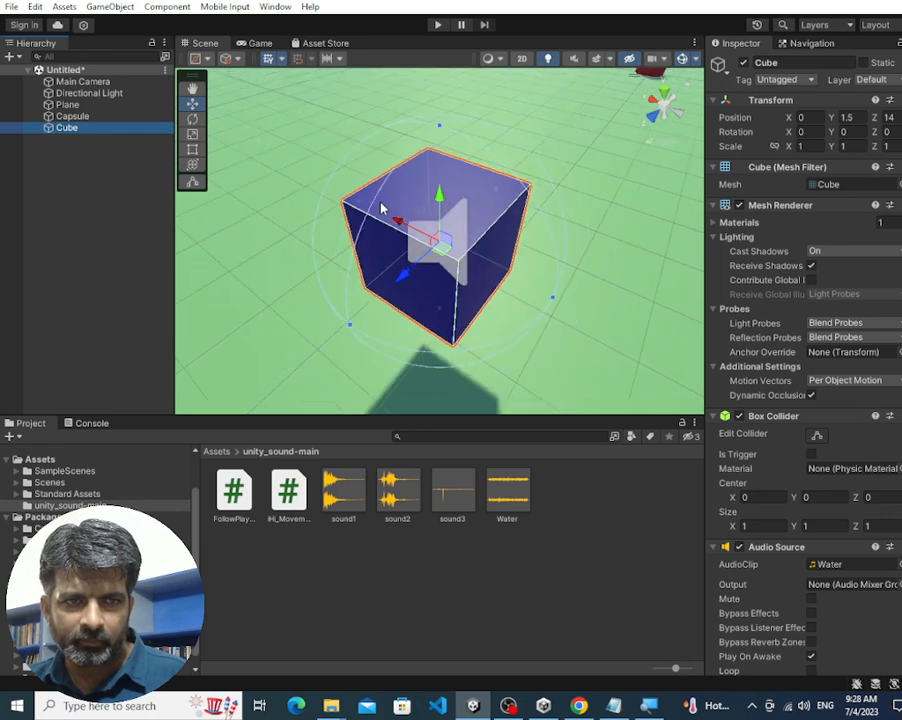
left_click_drag(640, 342, 350, 231, "alt")
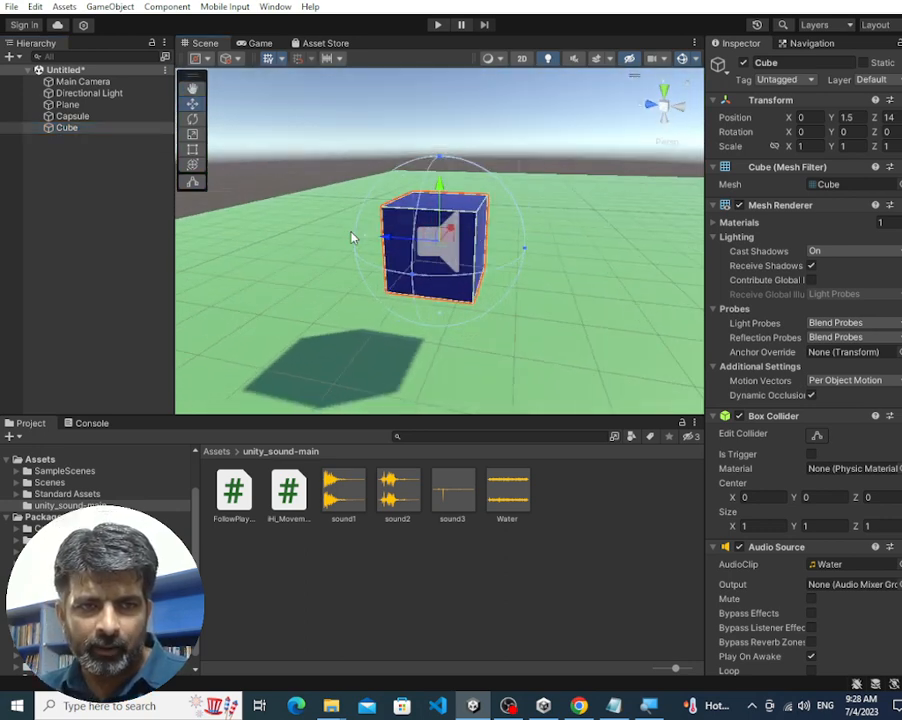
Run the scene and steer the capsule around near and away from the cube to test the Water sound, then stop play mode
left_click(436, 25)
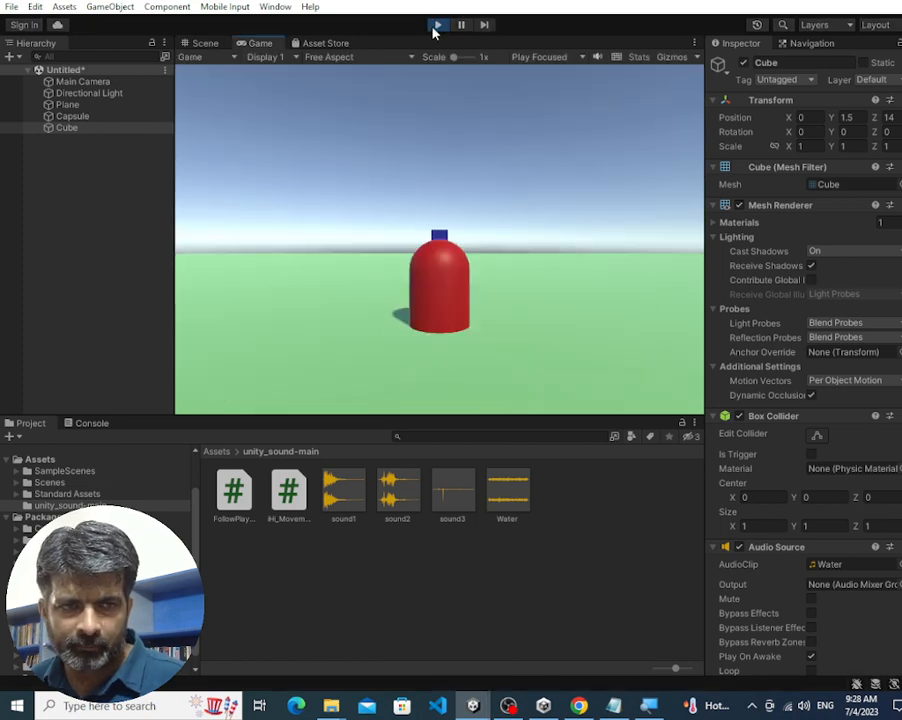
key("Right")
key("Left")
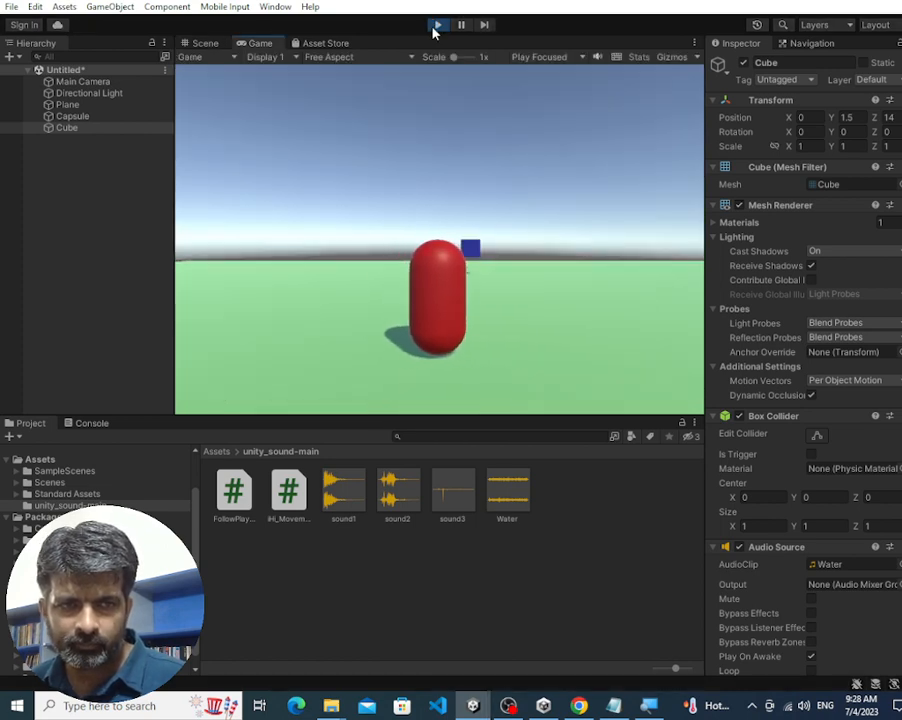
key("Down")
key("Left")
key("Down")
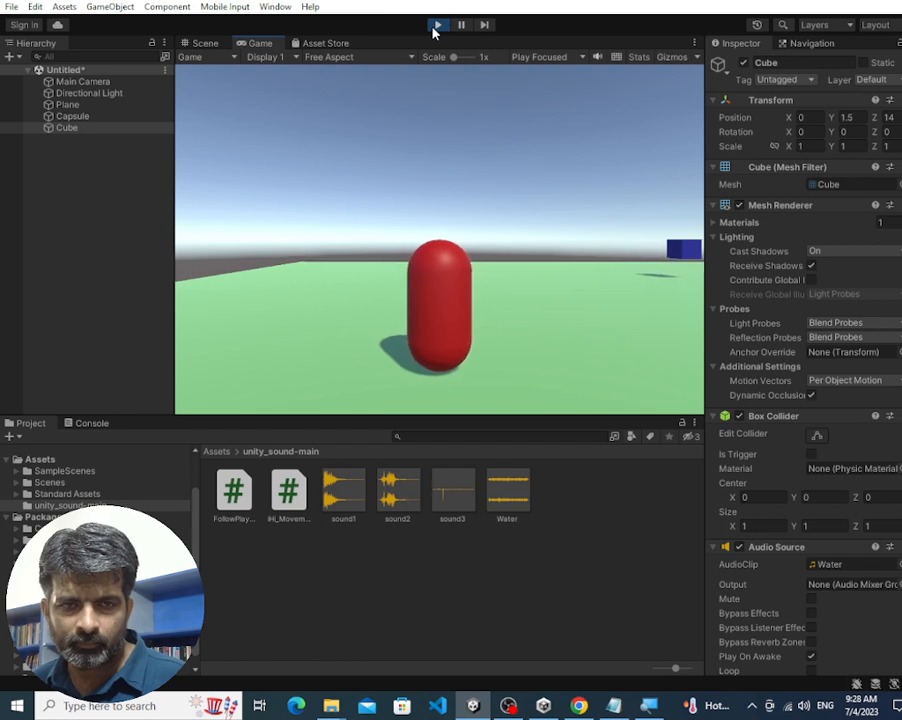
key("Right")
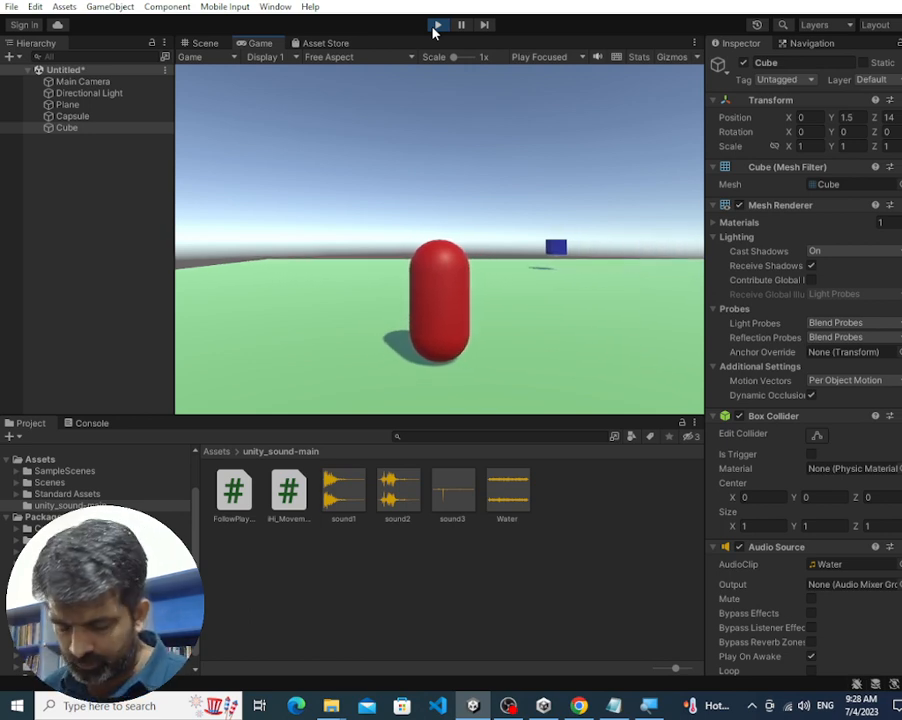
key("Right")
key("Up")
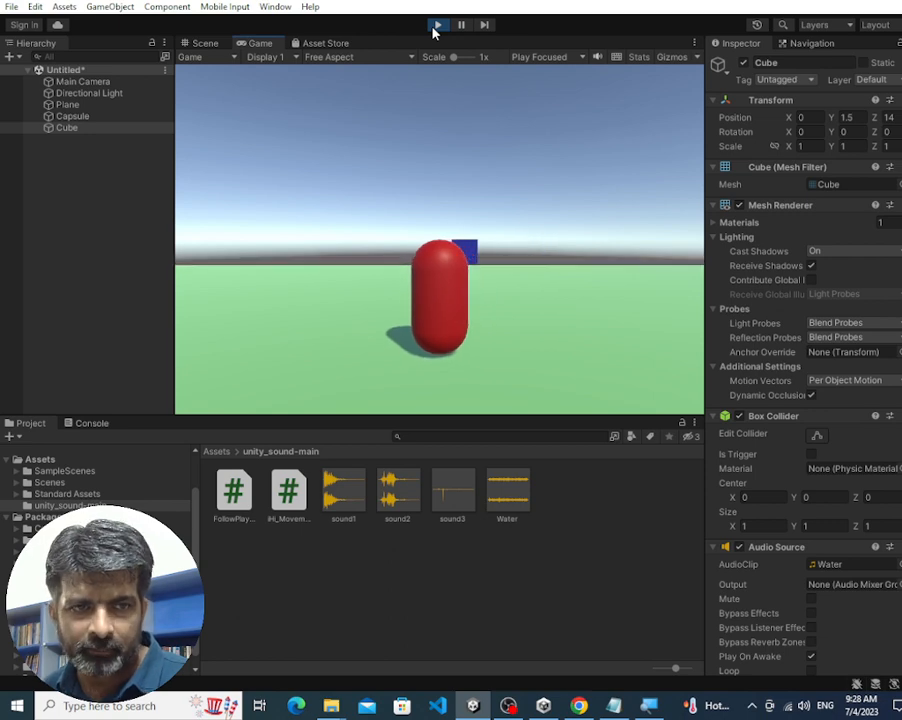
key("Down")
key("Right")
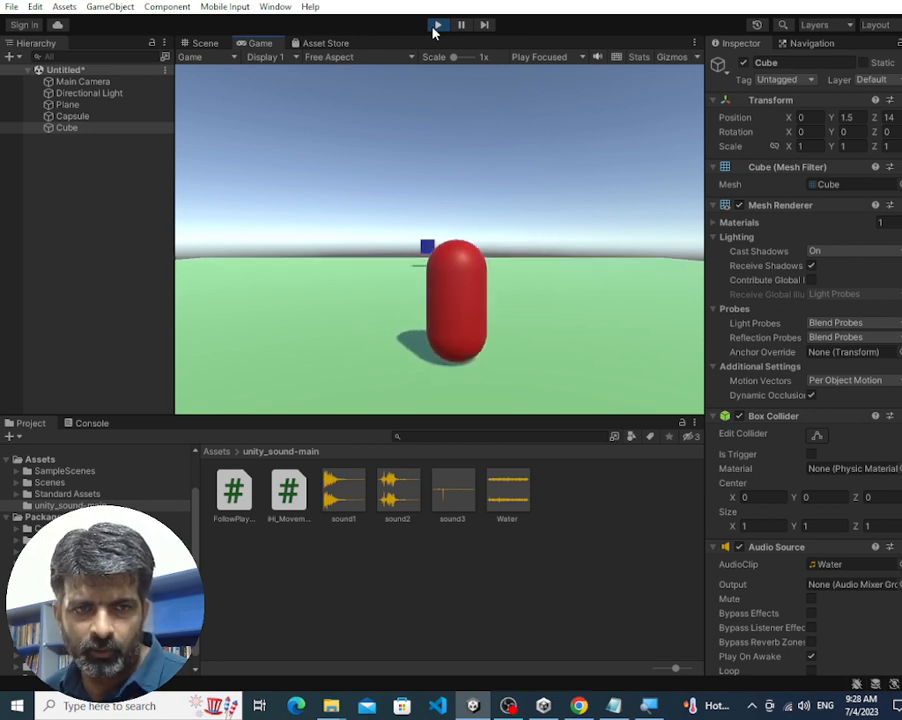
left_click(434, 28)
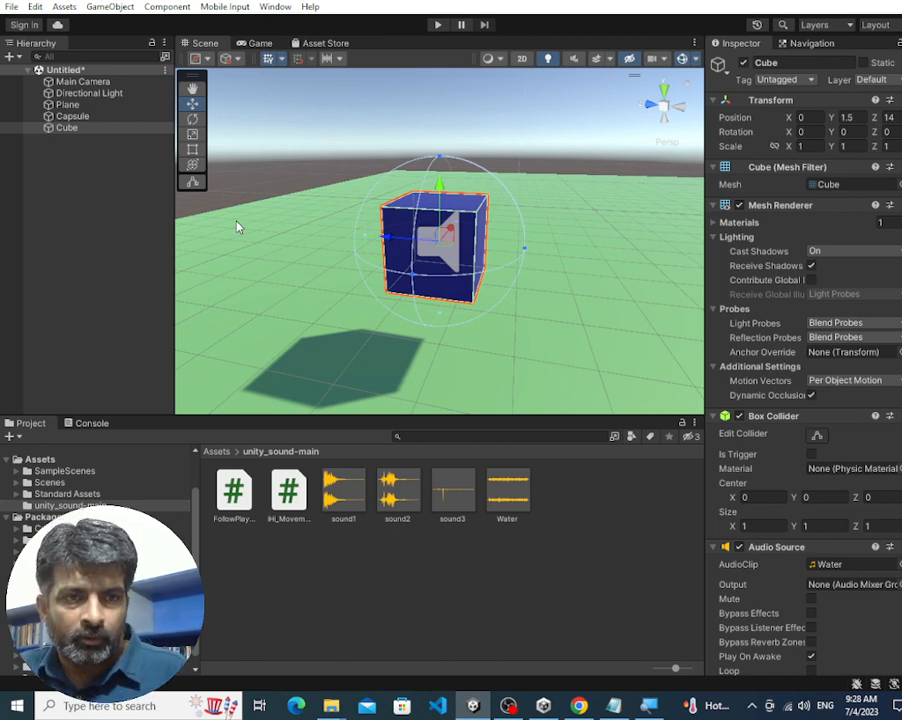
Select the cube, inspect its components from Transform to Audio Source, and enable Loop on the Audio Source
left_click(66, 128)
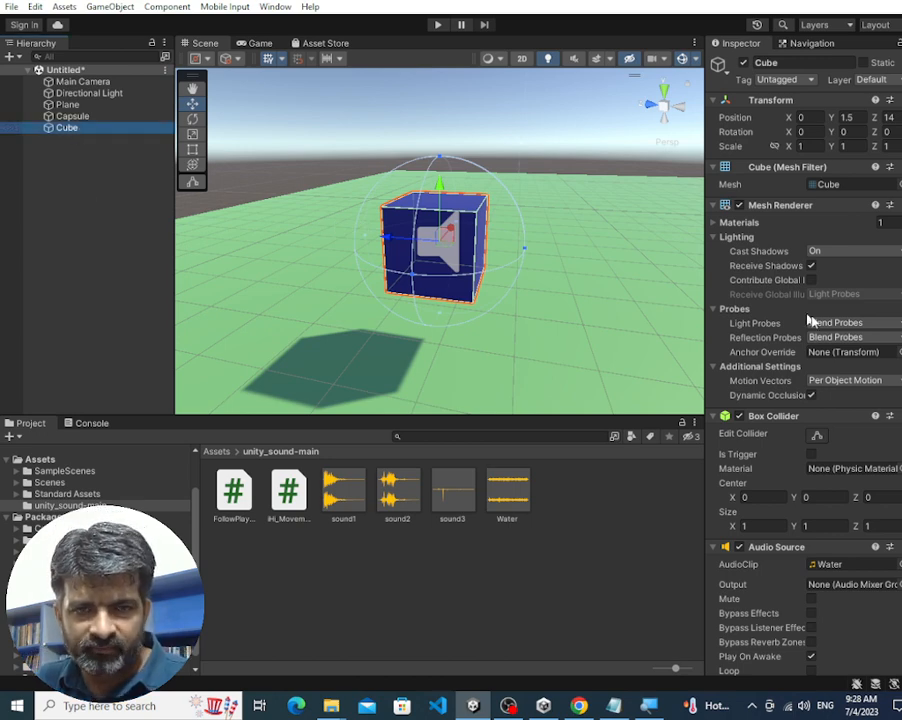
scroll(805, 400, "down", 6)
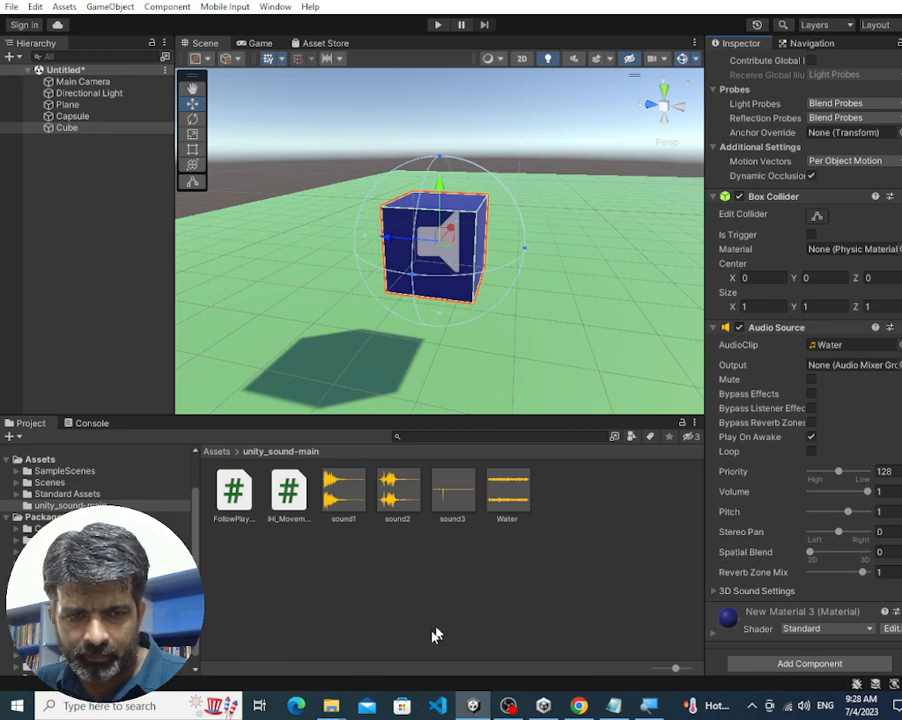
left_click(648, 705)
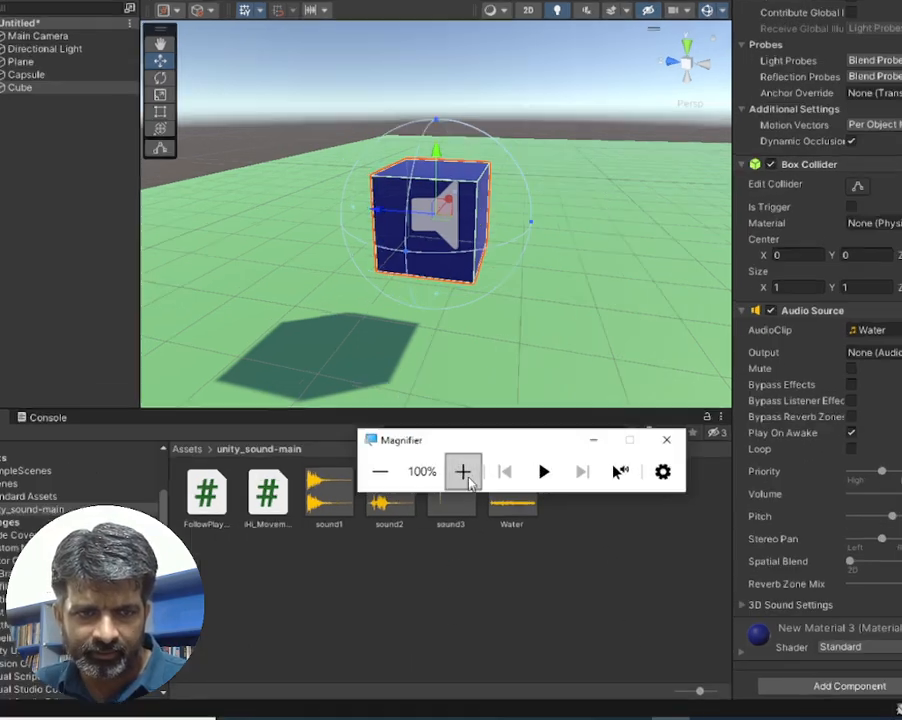
left_click(466, 476)
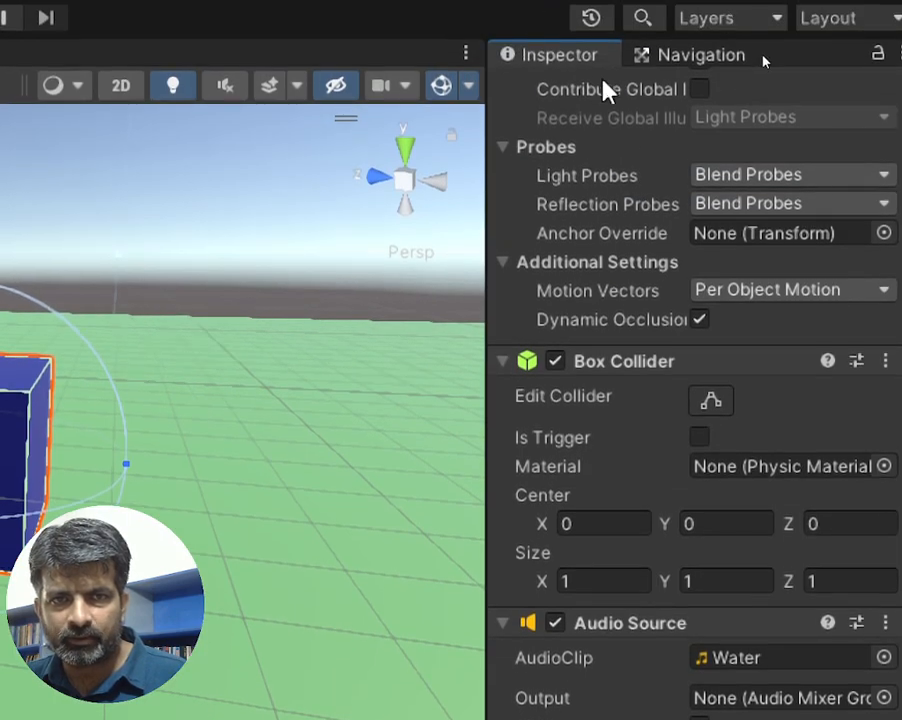
scroll(694, 390, "up", 2)
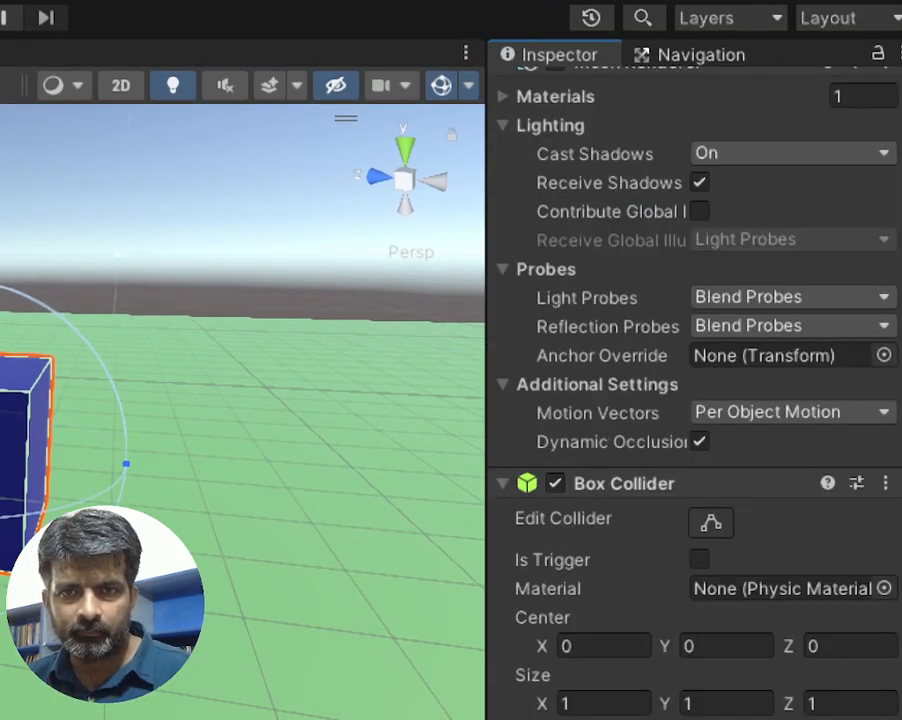
scroll(694, 390, "up", 3)
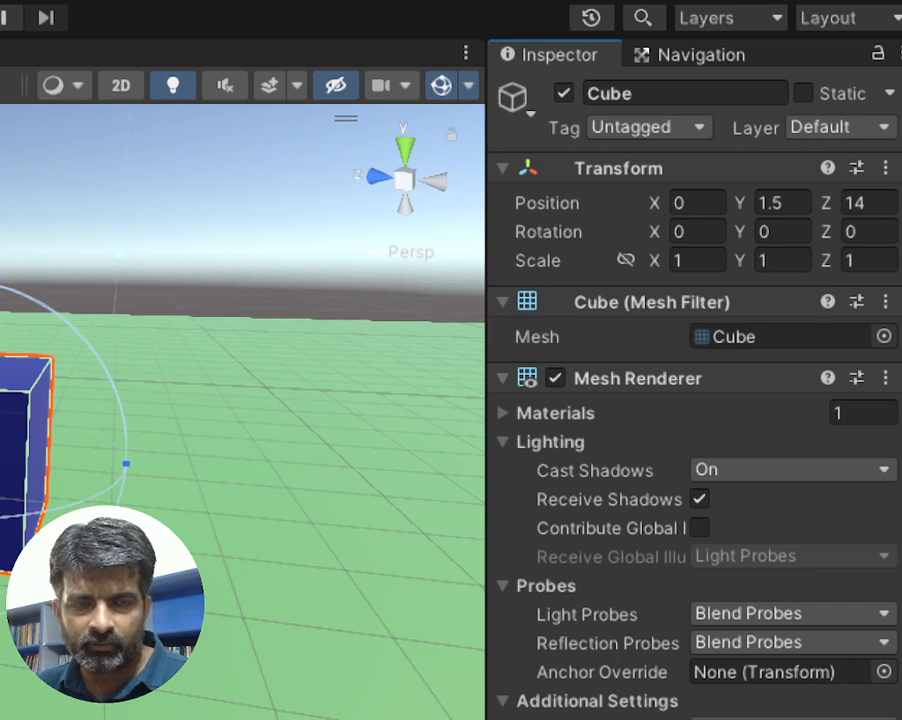
scroll(694, 390, "down", 5)
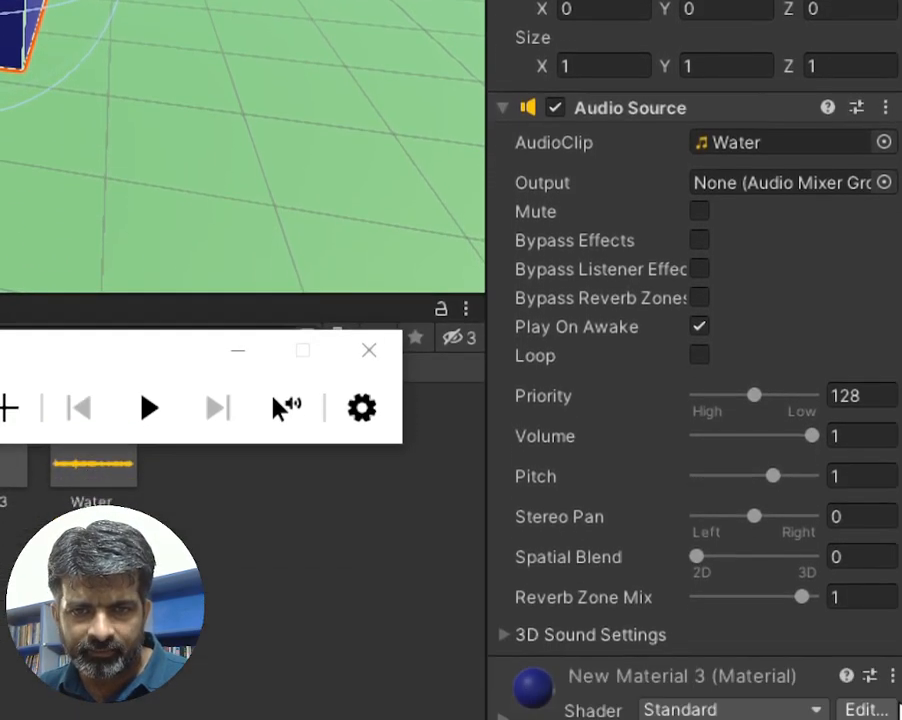
left_click(700, 354)
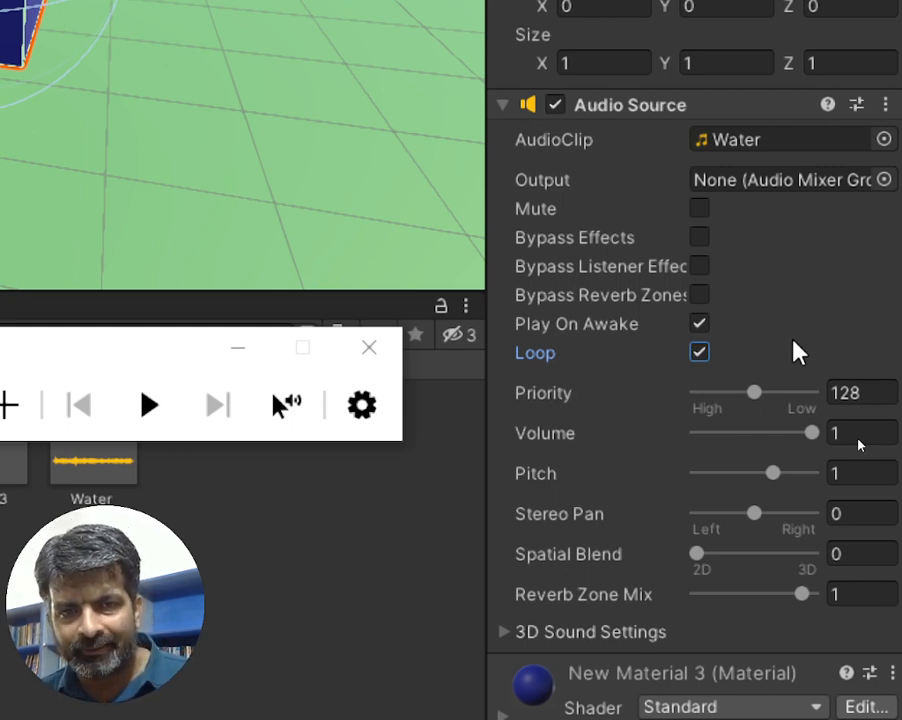
left_click(696, 354)
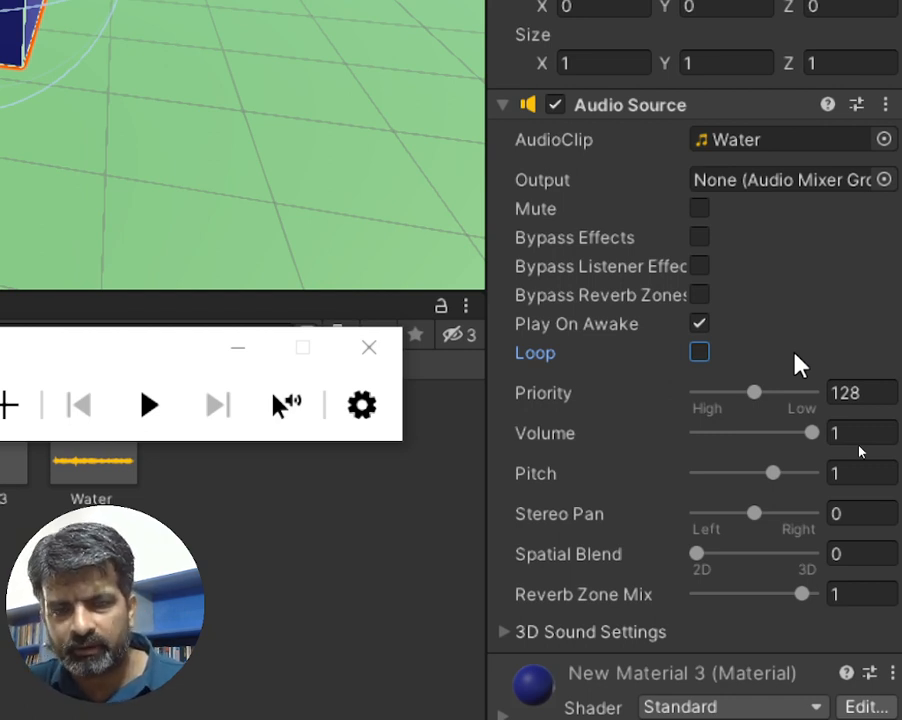
left_click(699, 354)
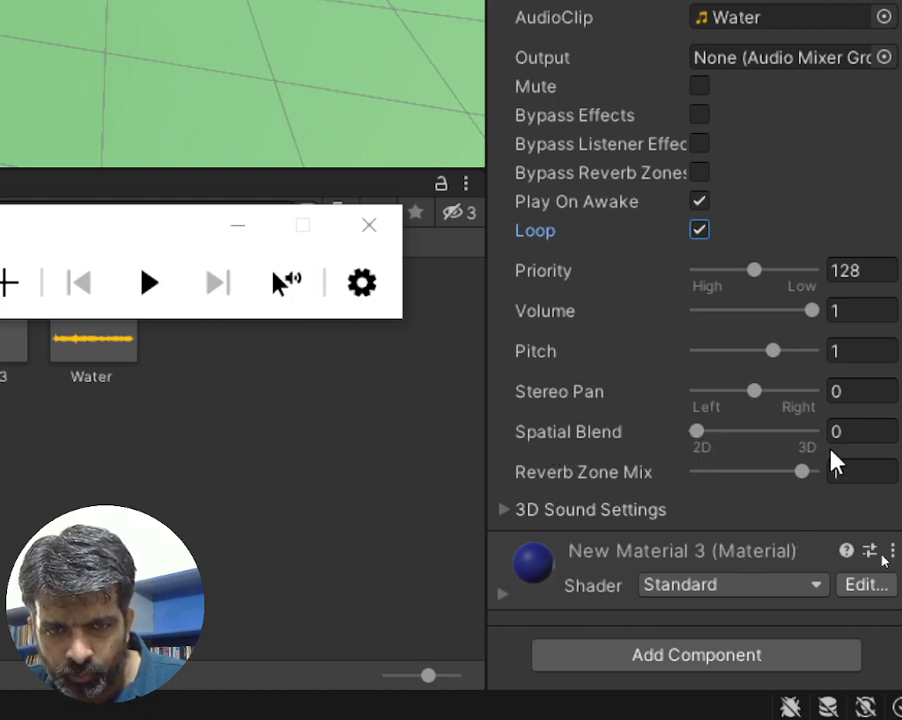
Set the cube's Audio Source to Spatial Blend 1 (3D) and switch its Volume Rolloff to Linear Rolloff
left_click_drag(699, 435, 868, 441)
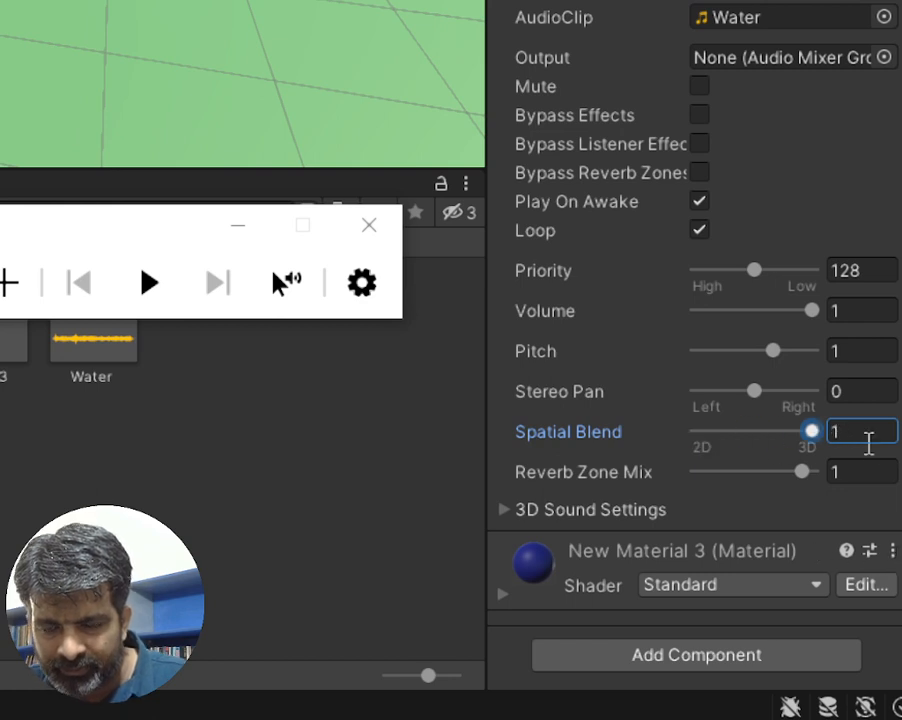
left_click(870, 431)
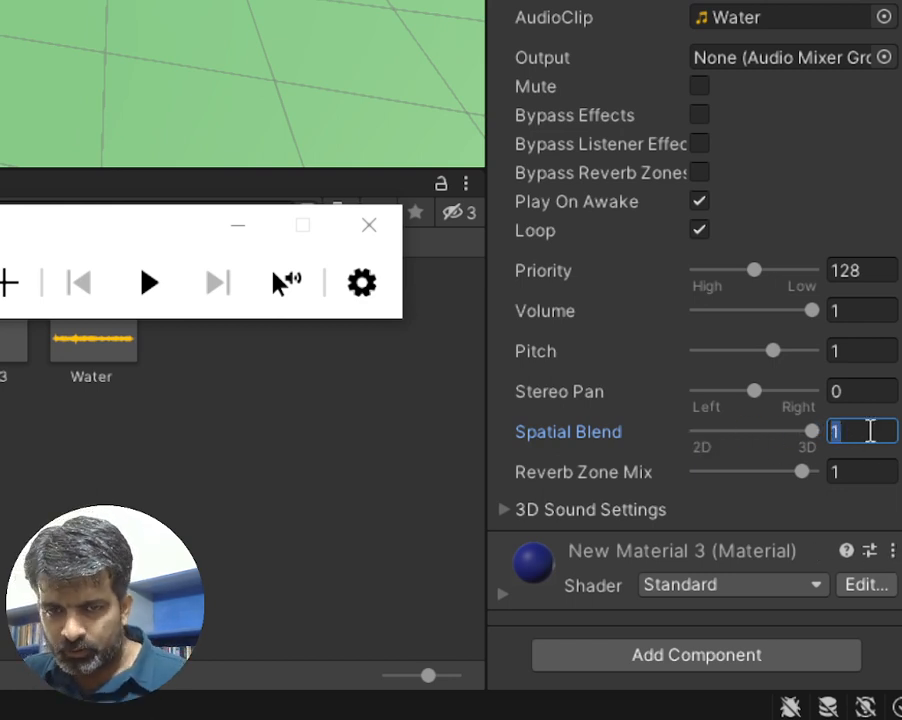
left_click(513, 512)
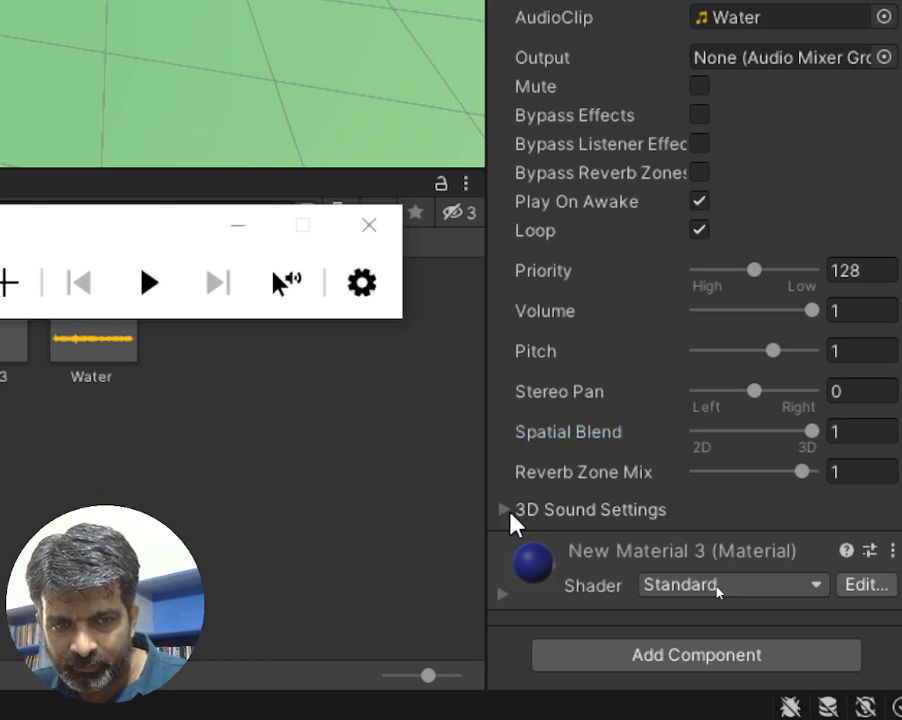
scroll(700, 400, "down", 5)
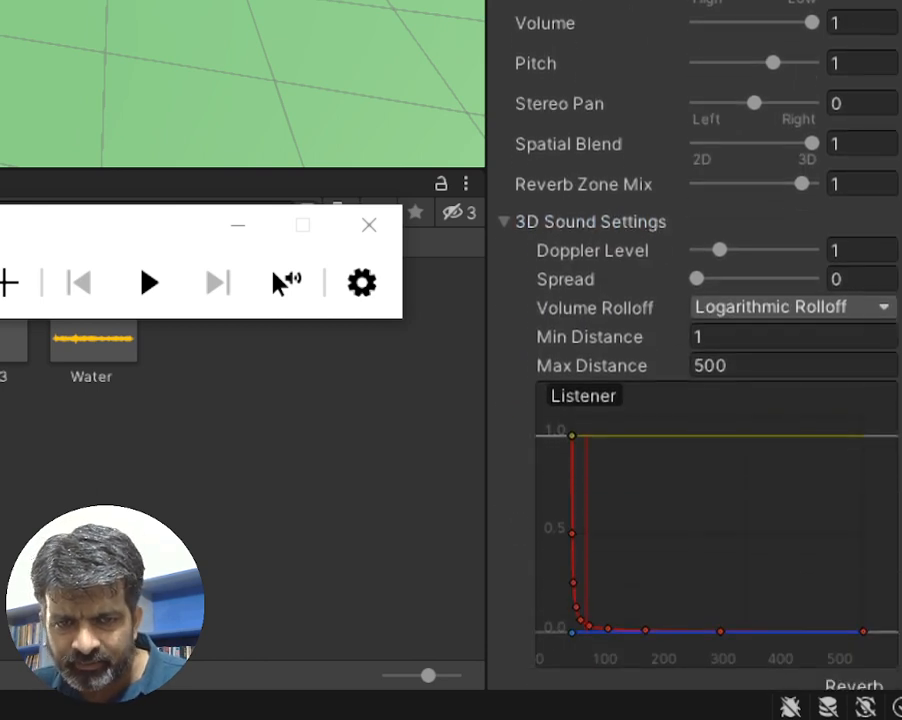
left_click(881, 310)
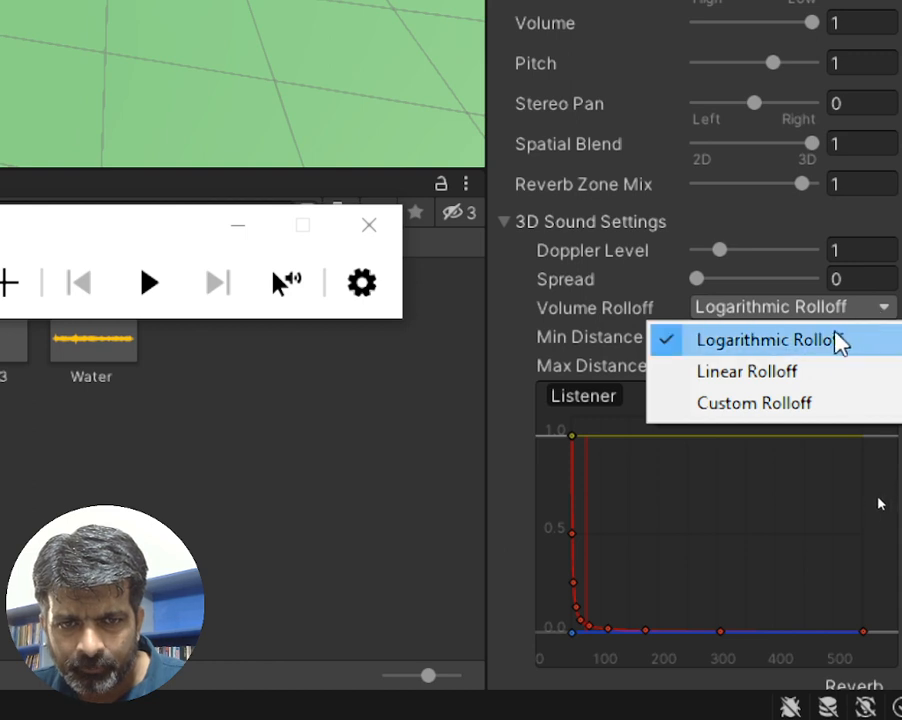
left_click(733, 374)
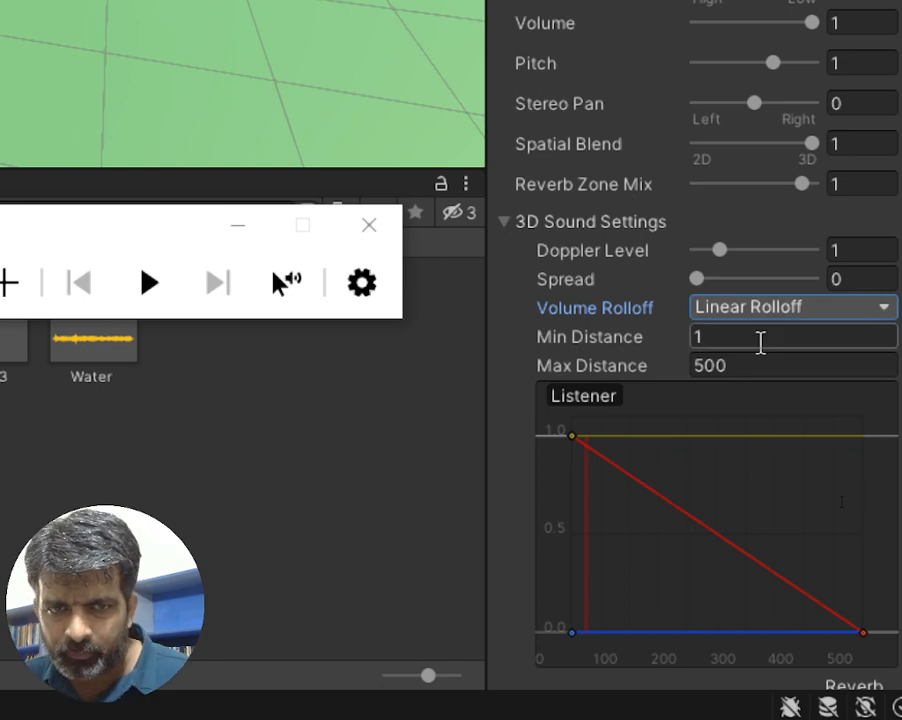
Set the Max Distance of the cube's 3D sound to 50
left_click(760, 342)
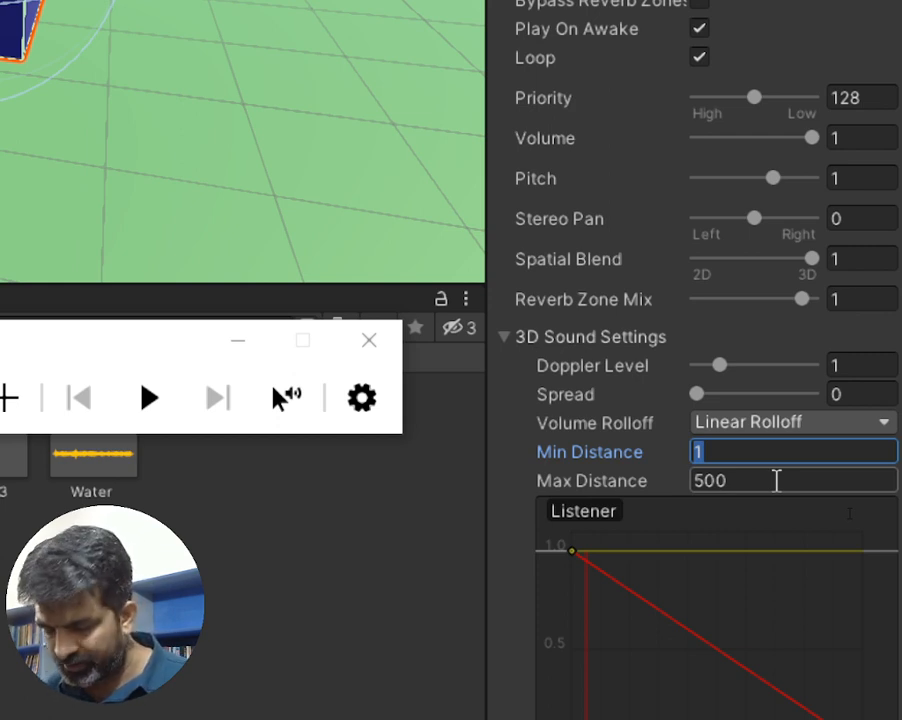
left_click(776, 481)
type("50")
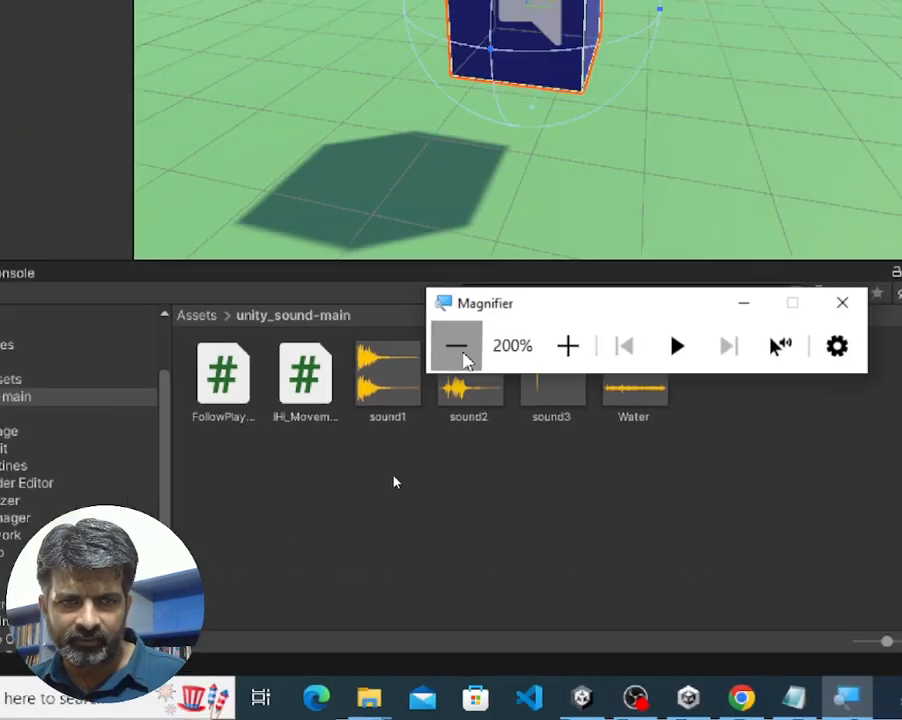
left_click(463, 358)
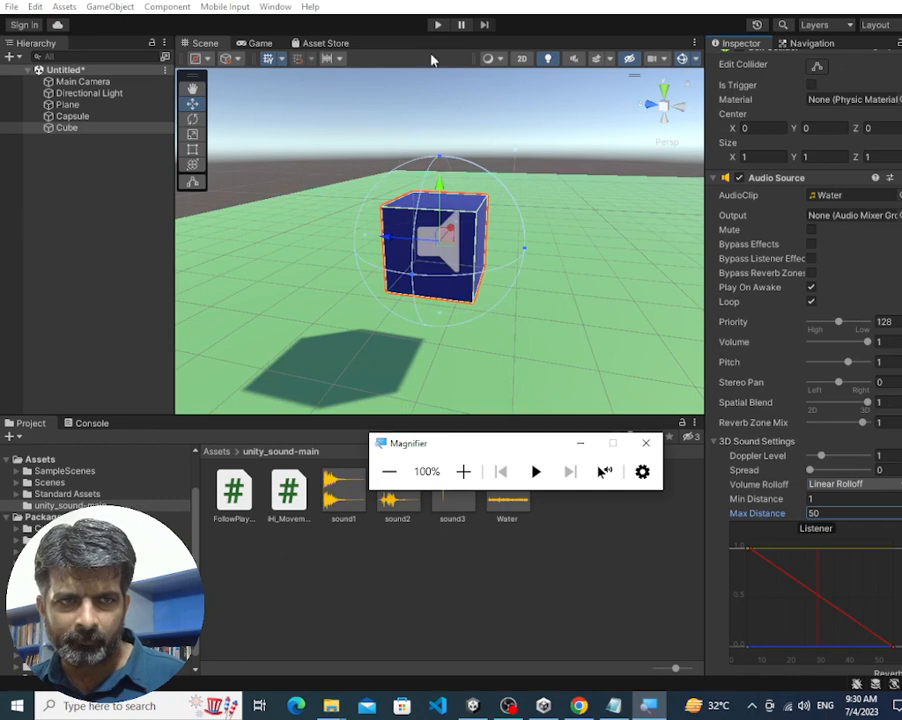
Test the cube's 3D Water sound in two play-mode runs and stop each run
left_click(440, 25)
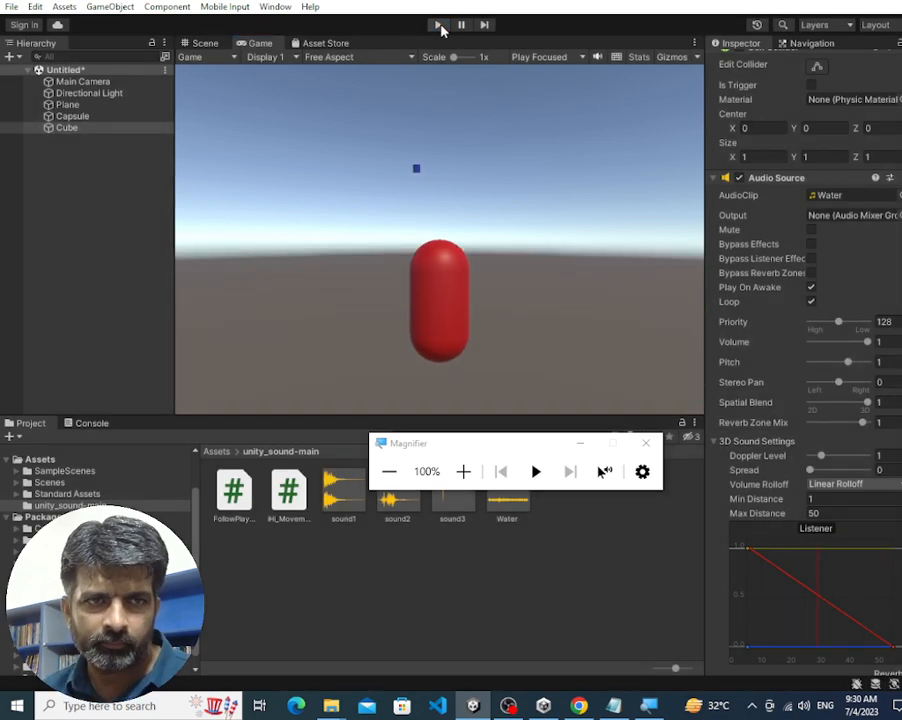
left_click(439, 27)
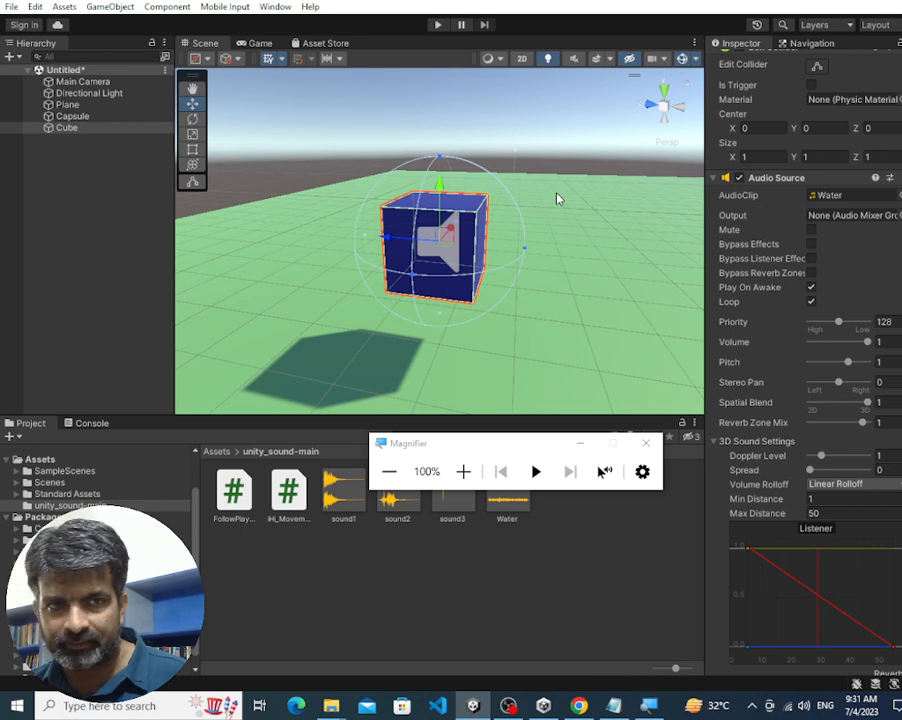
left_click(435, 24)
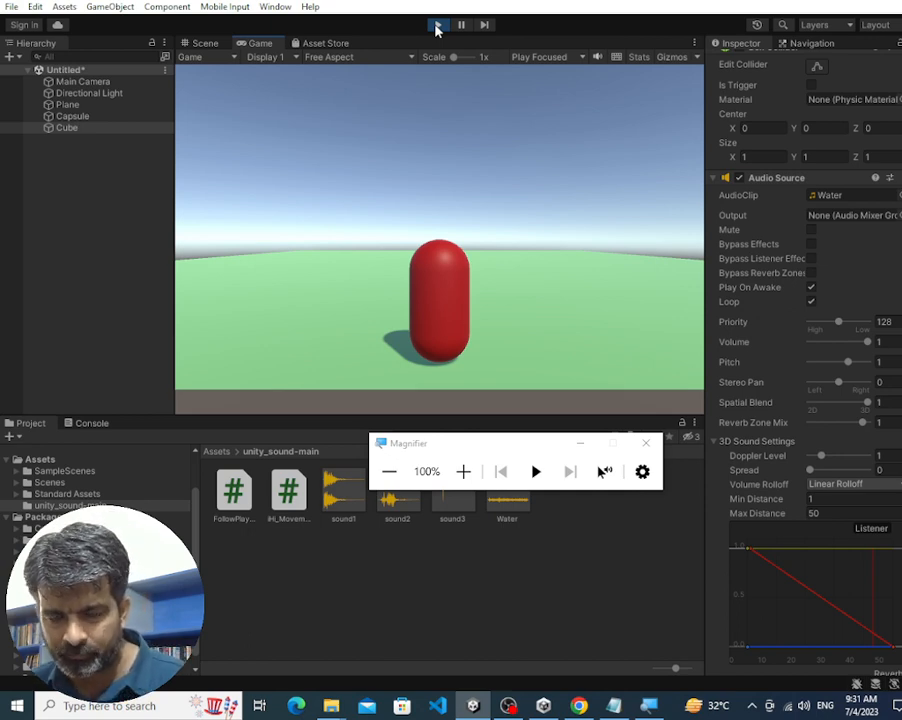
left_click(436, 27)
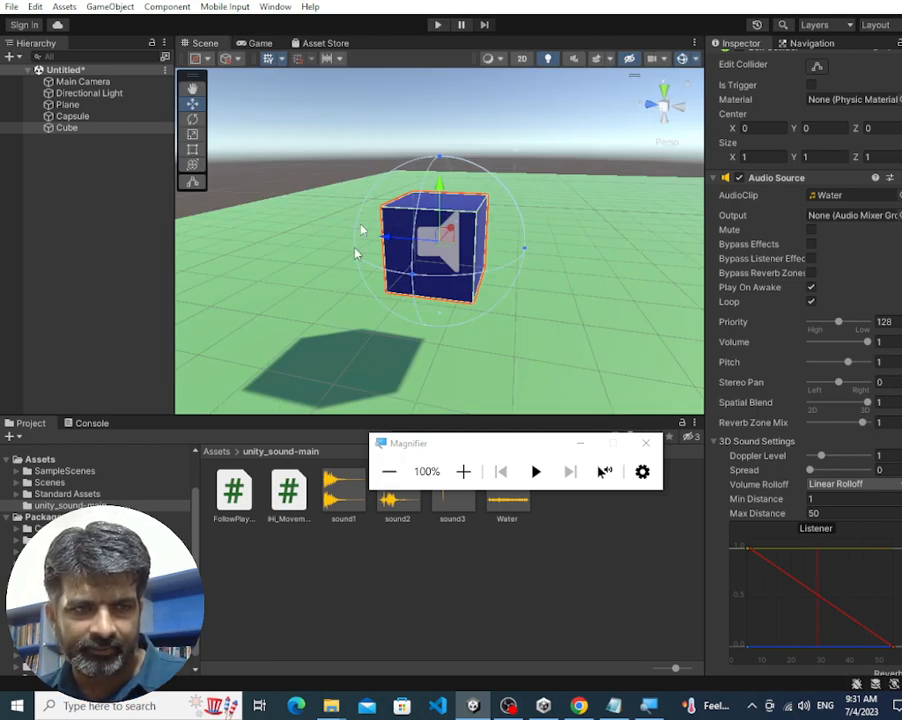
Set the Max Distance of the cube's Audio Source to 20
left_click(68, 127)
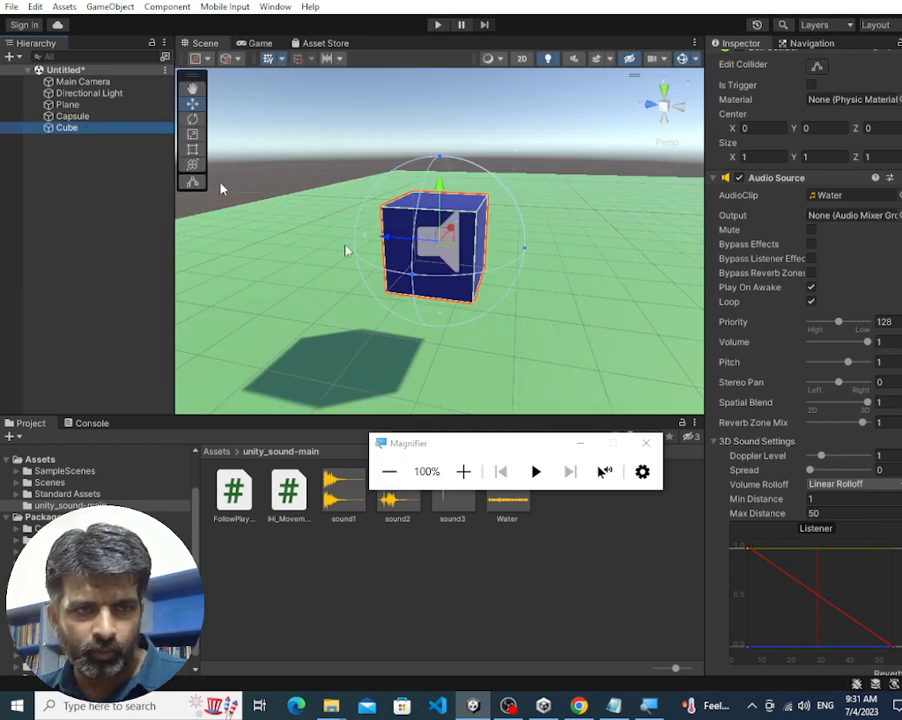
left_click(860, 513)
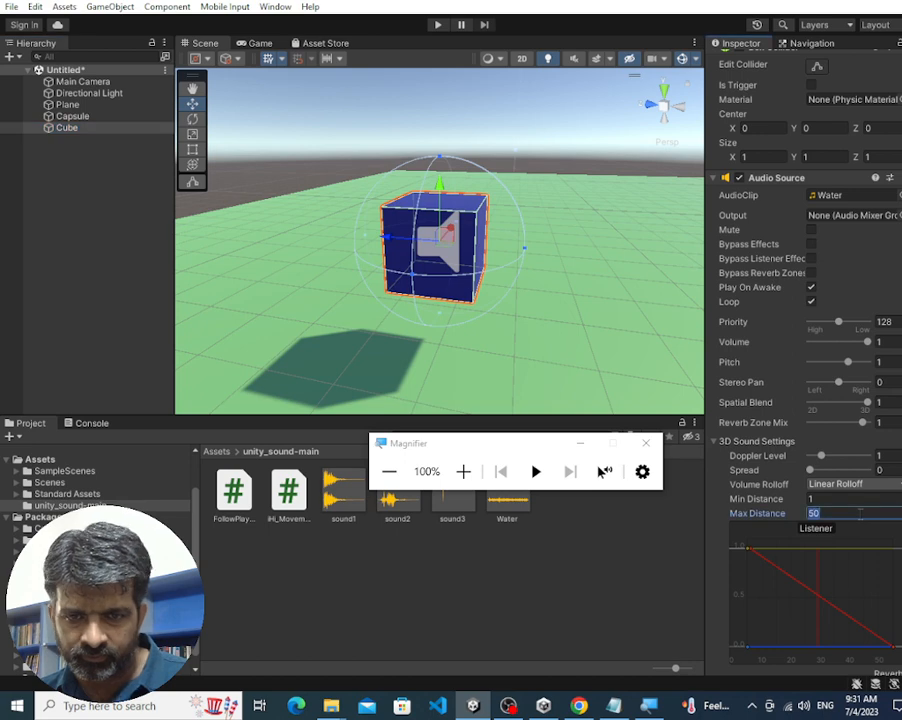
type("20")
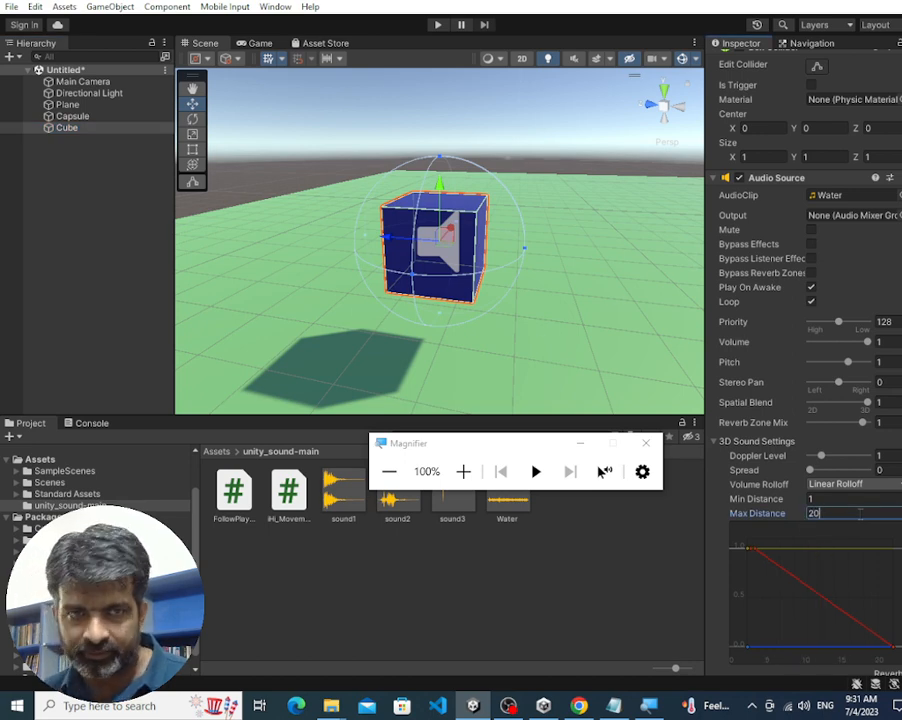
Test the cube's 3D Water sound in play mode by moving the capsule toward and away from the cube, and stop the run
left_click(436, 25)
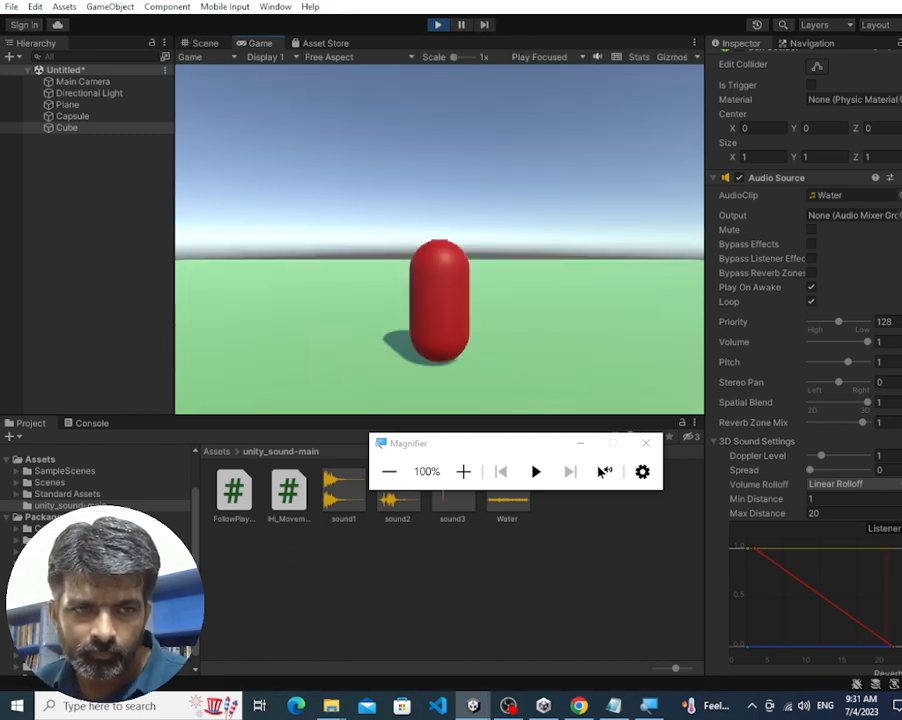
key("s")
key("d")
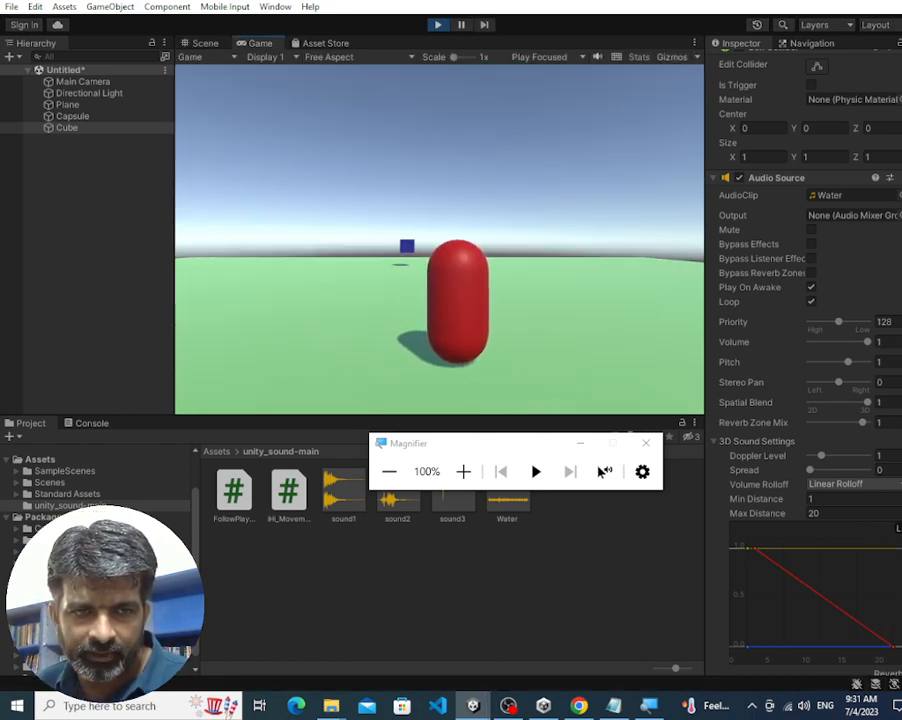
key("a")
key("w")
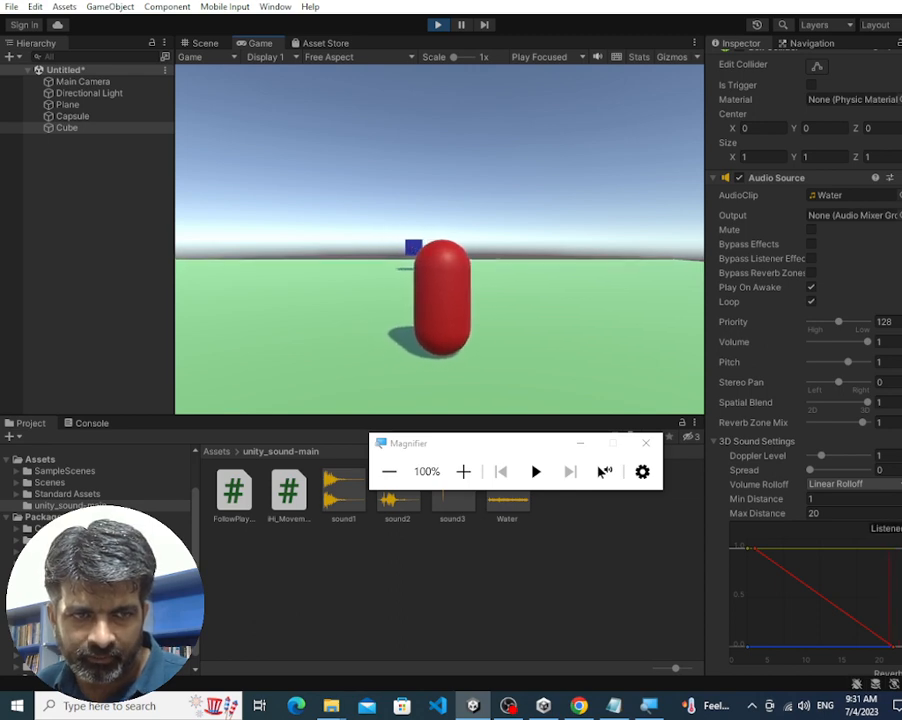
key("w")
key("a")
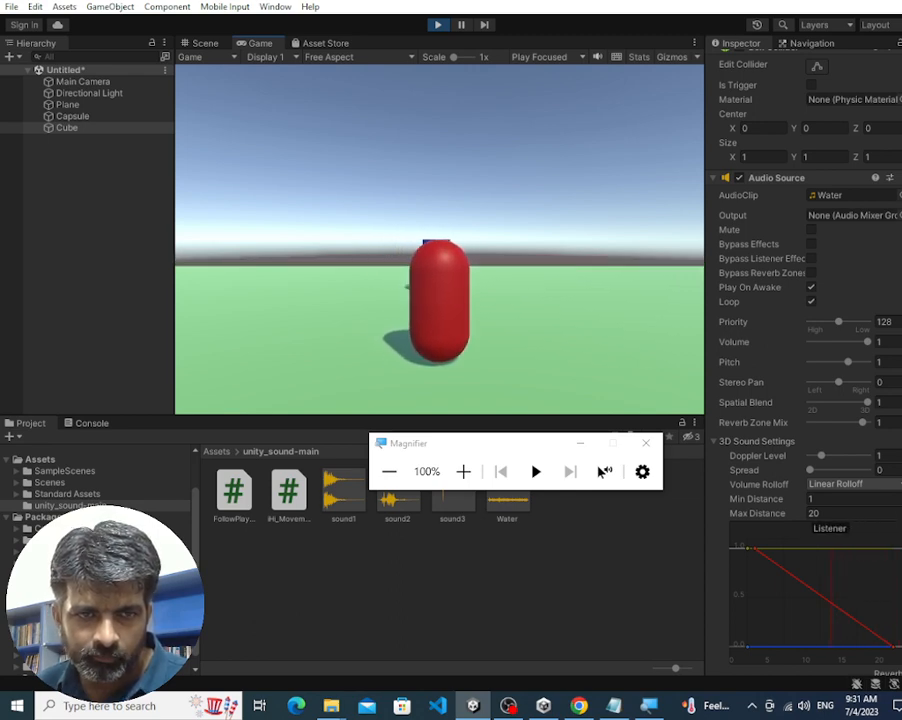
key("w")
key("d")
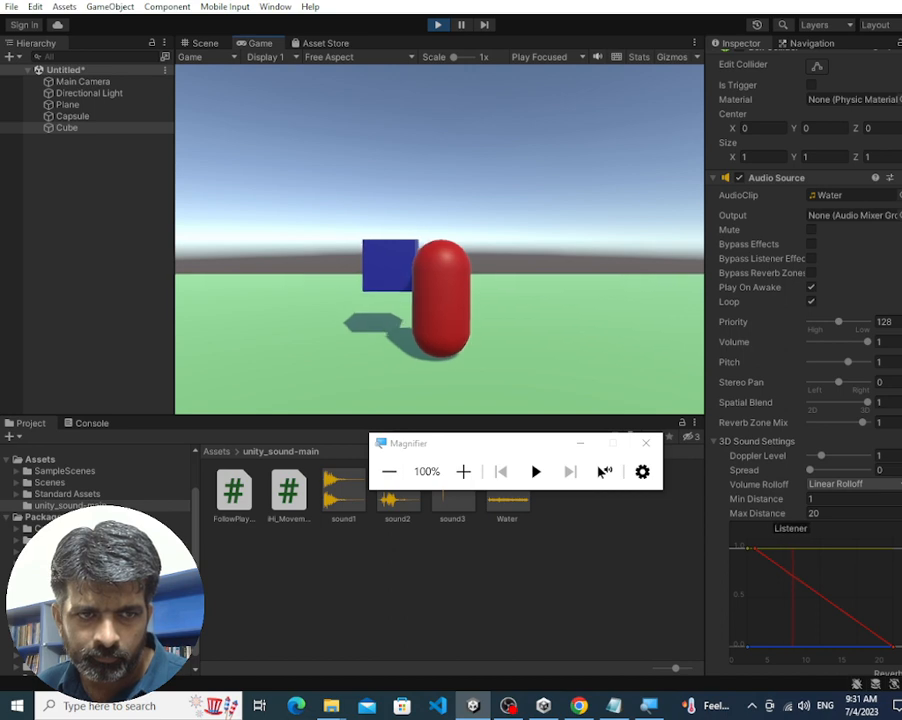
key("w")
key("a")
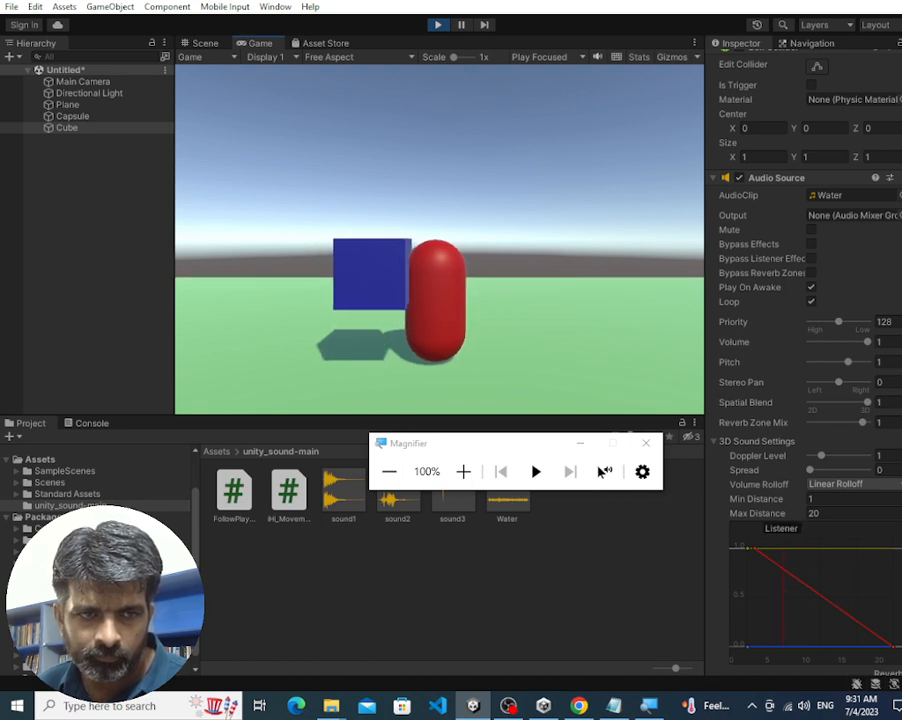
key("d")
key("s")
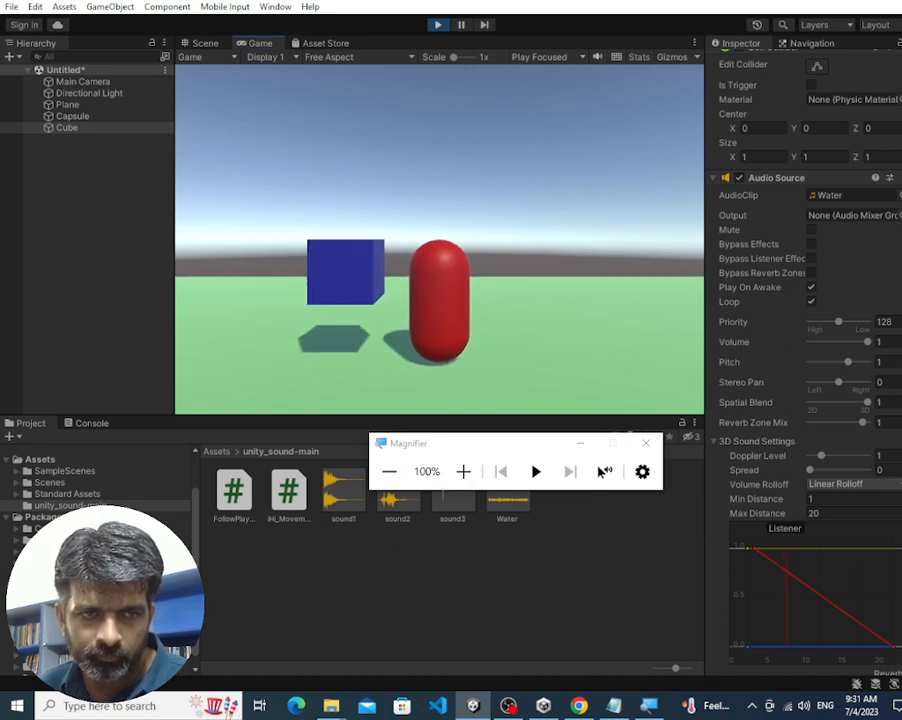
key("s")
key("a")
key("s")
key("s")
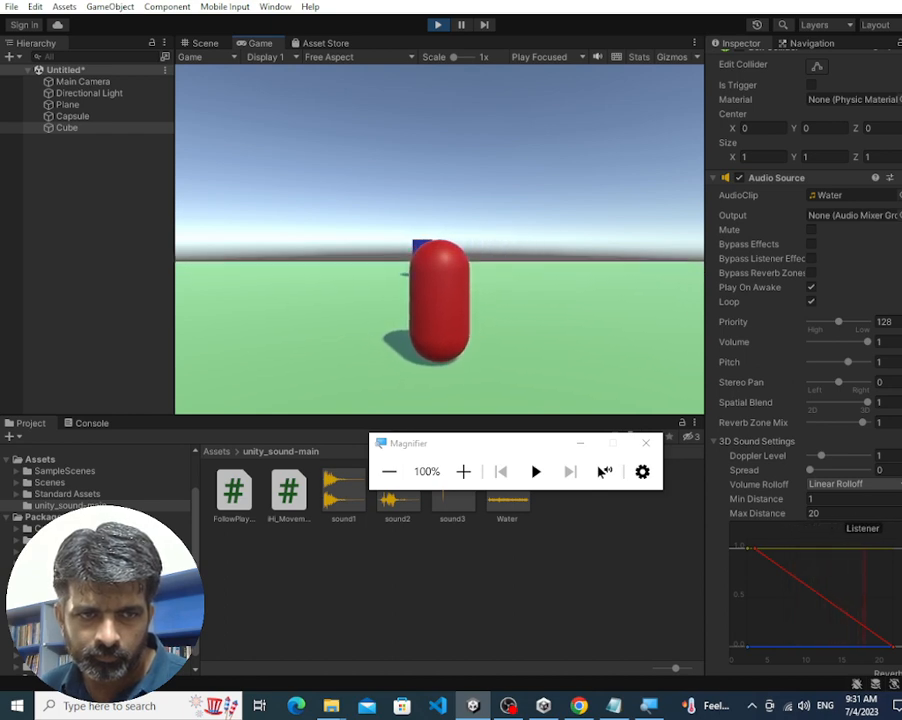
key("d")
key("a")
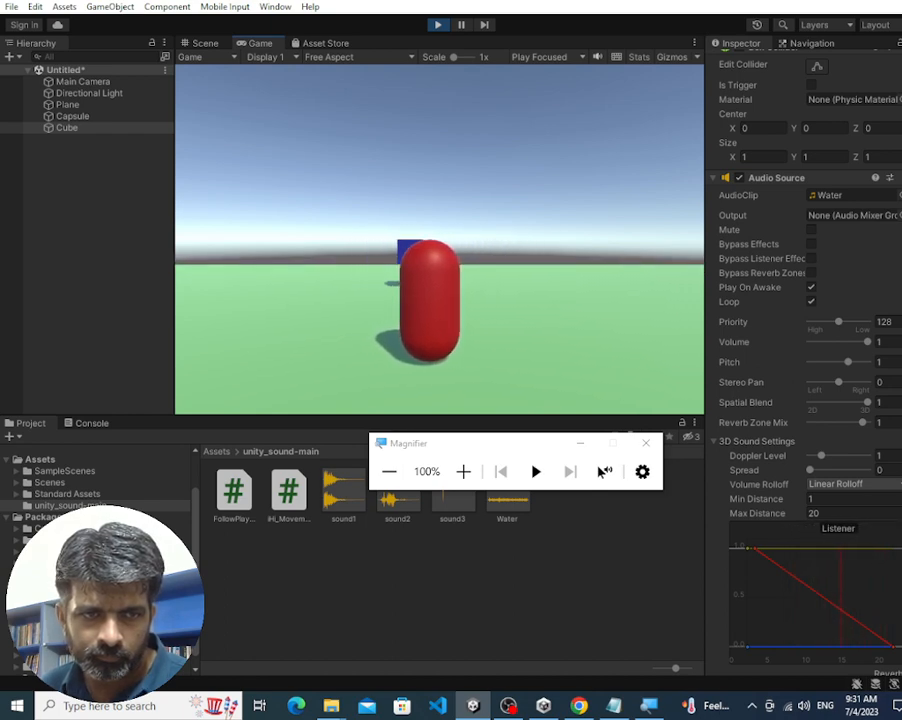
key("w")
key("s")
key("d")
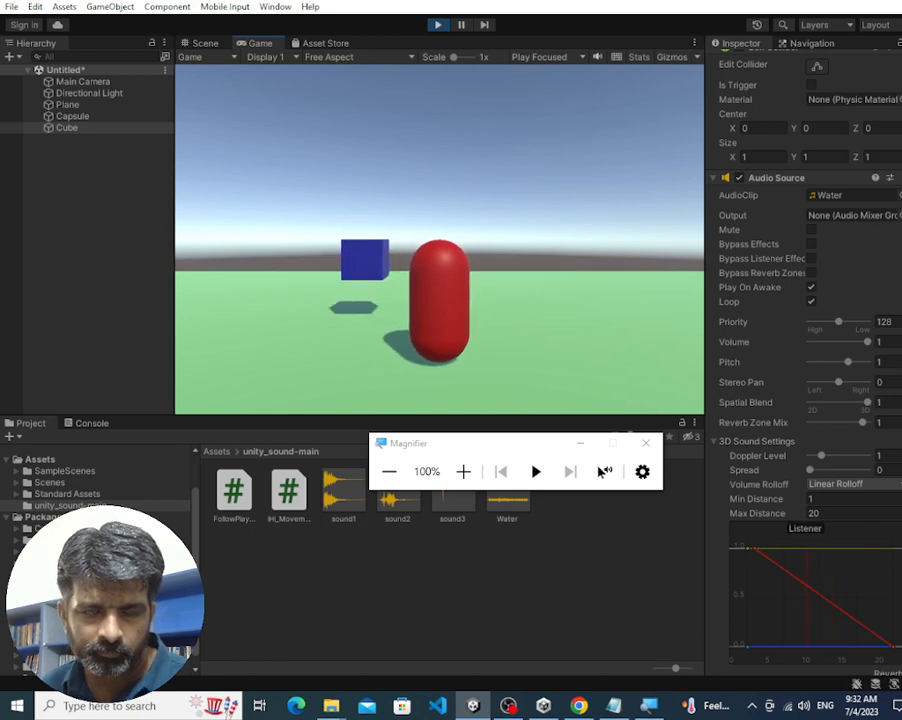
left_click(444, 26)
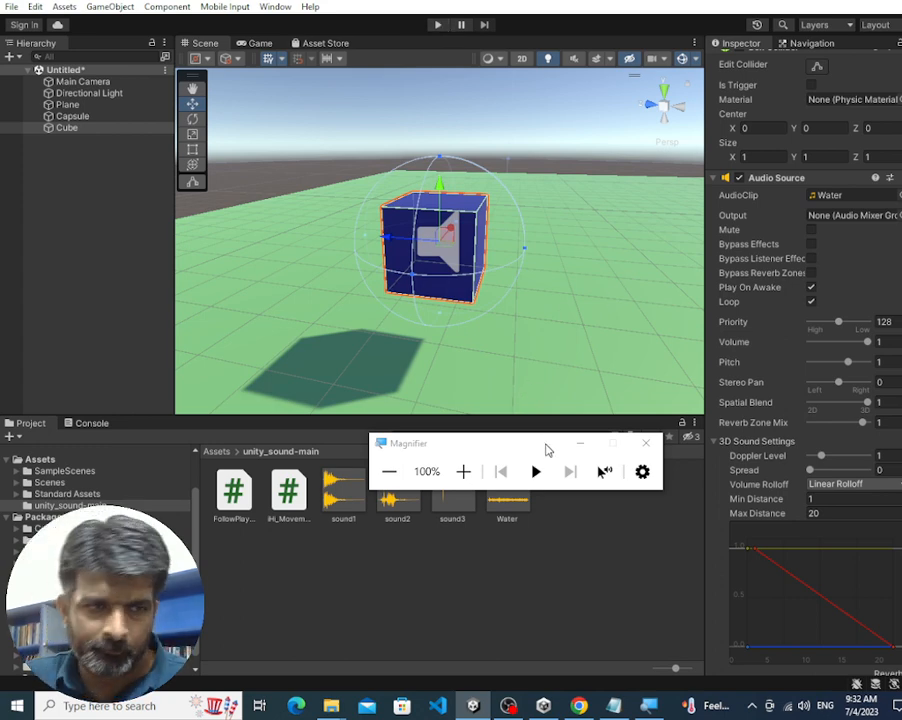
Raise the capsule above the plane to a Y position of about 1.25
scroll(553, 338, "down", 5)
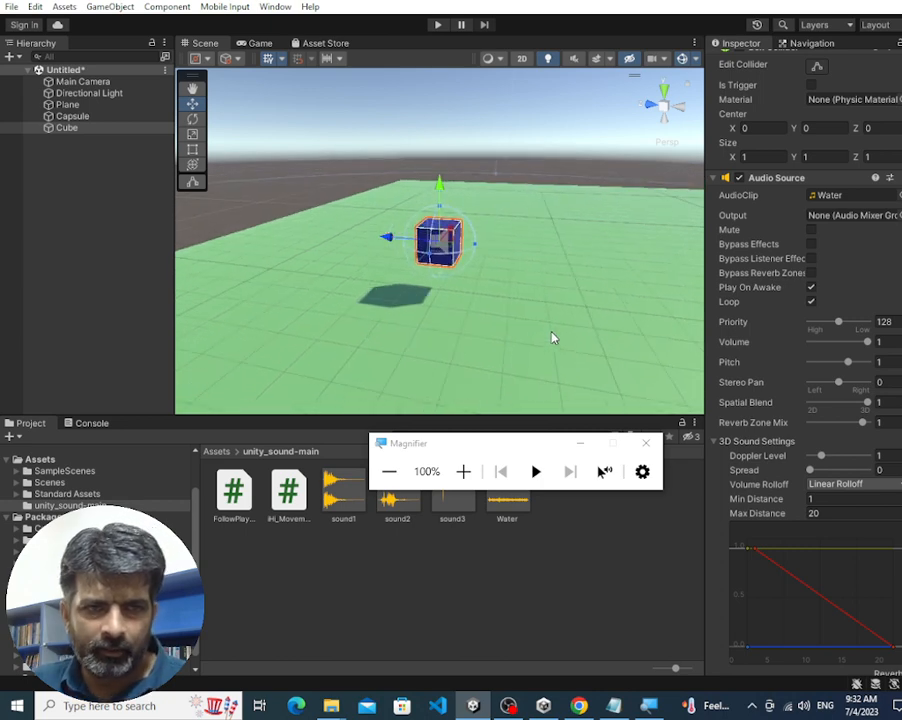
scroll(553, 338, "down", 3)
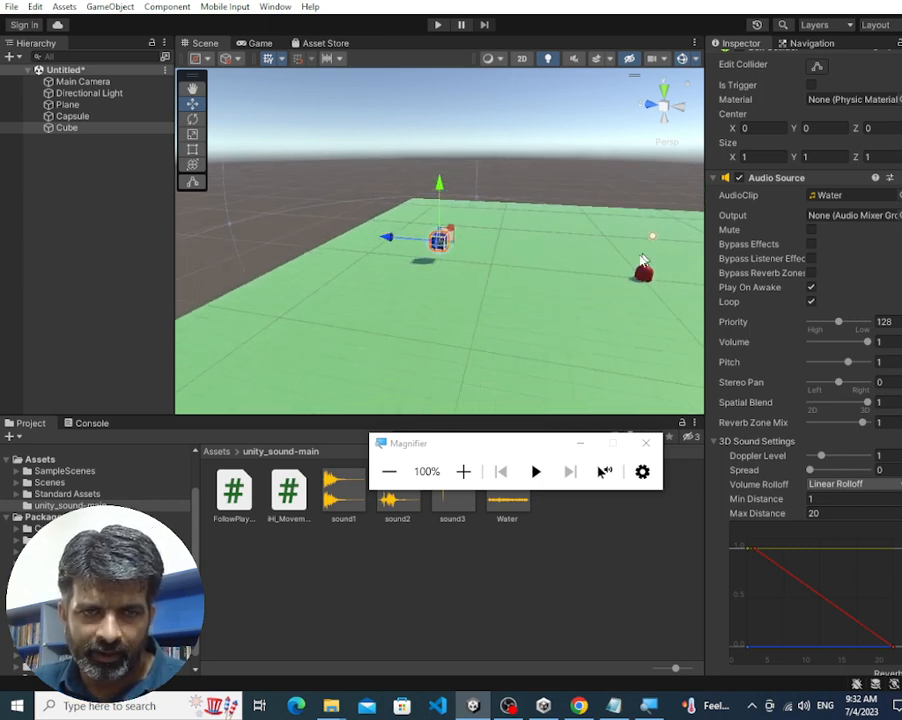
left_click(143, 117)
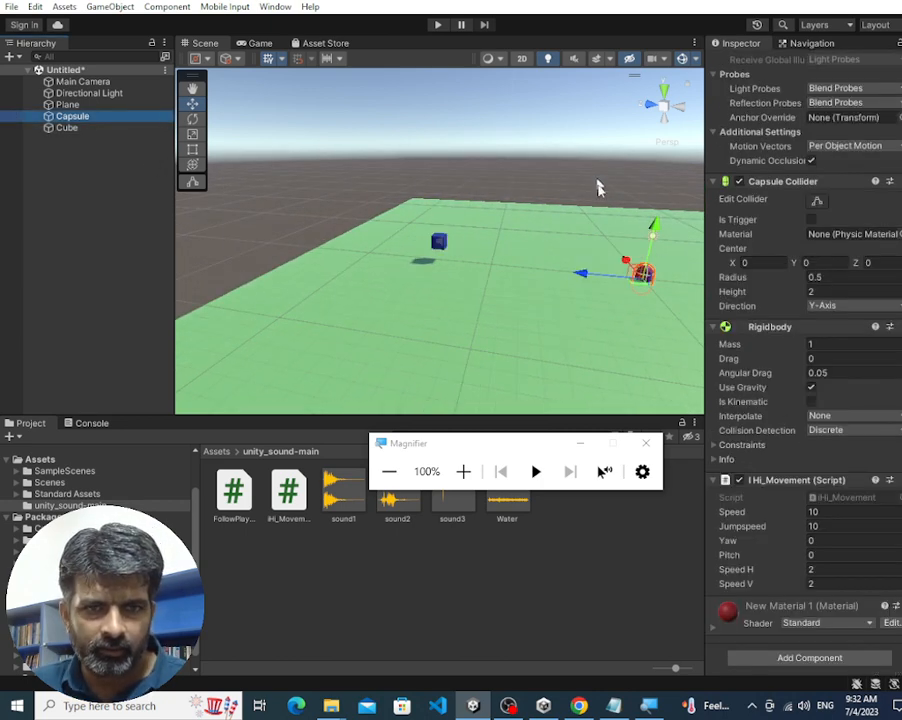
mouse_move(652, 226)
left_mouse_down()
mouse_move(652, 194)
mouse_move(665, 212)
left_mouse_up()
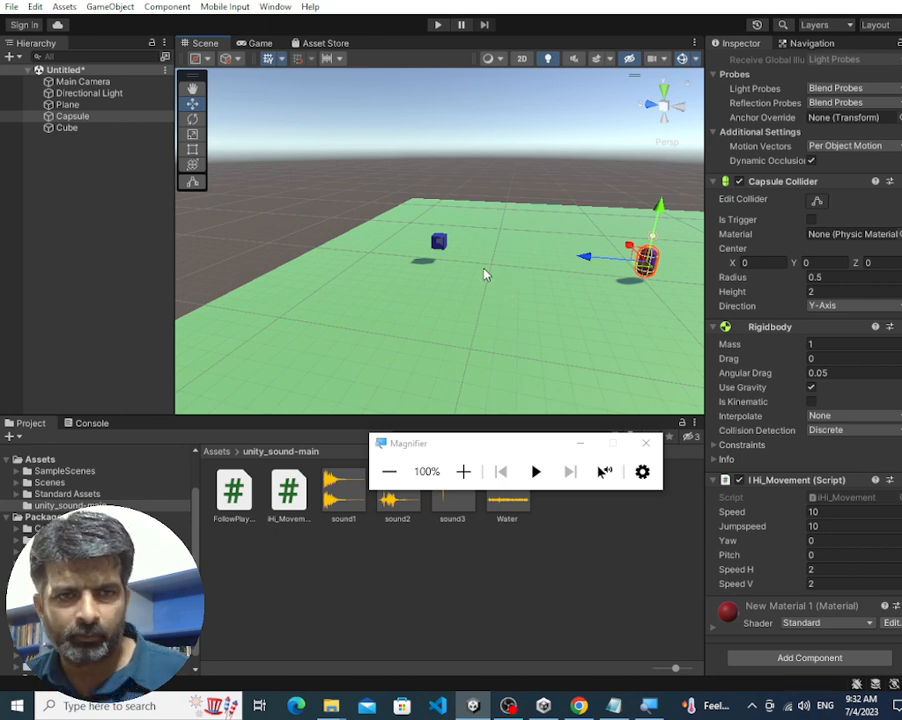
Create an empty game object in the scene and name it s1
left_click_drag(506, 438, 573, 561)
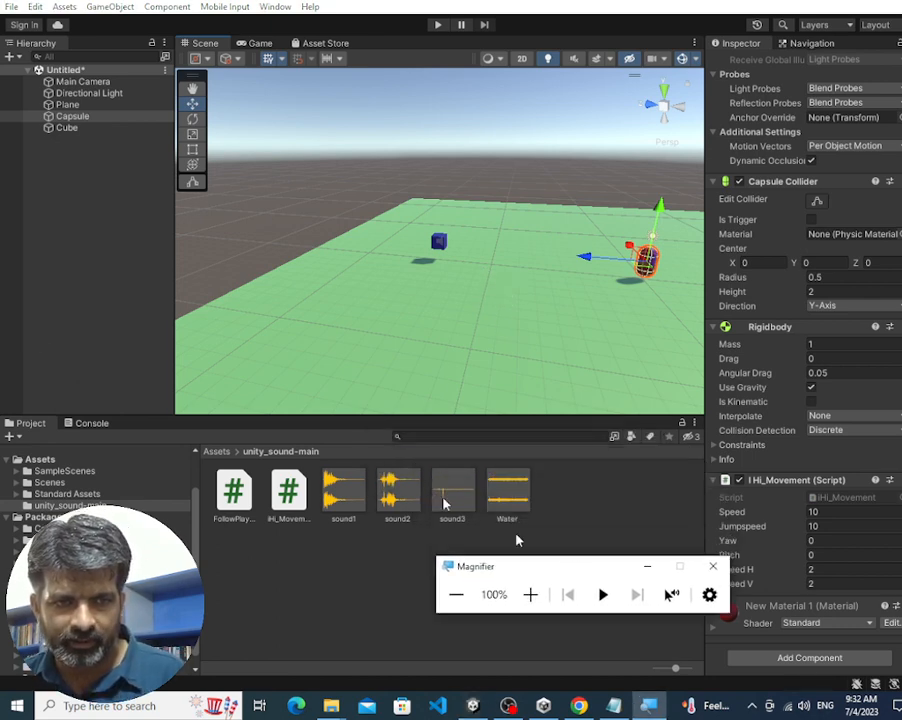
right_click(91, 193)
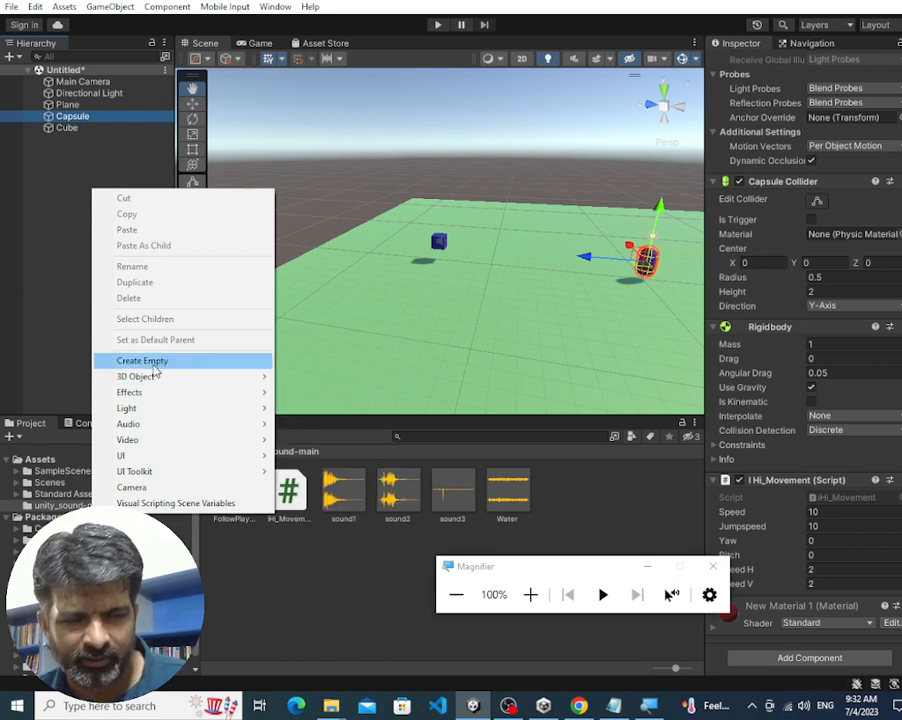
left_click(155, 370)
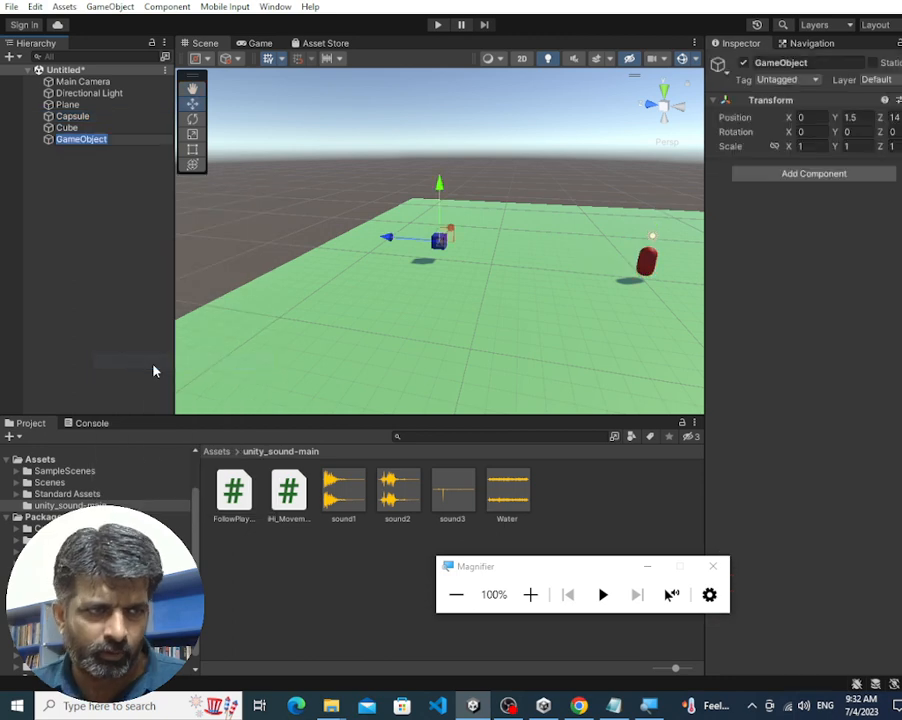
type("s1")
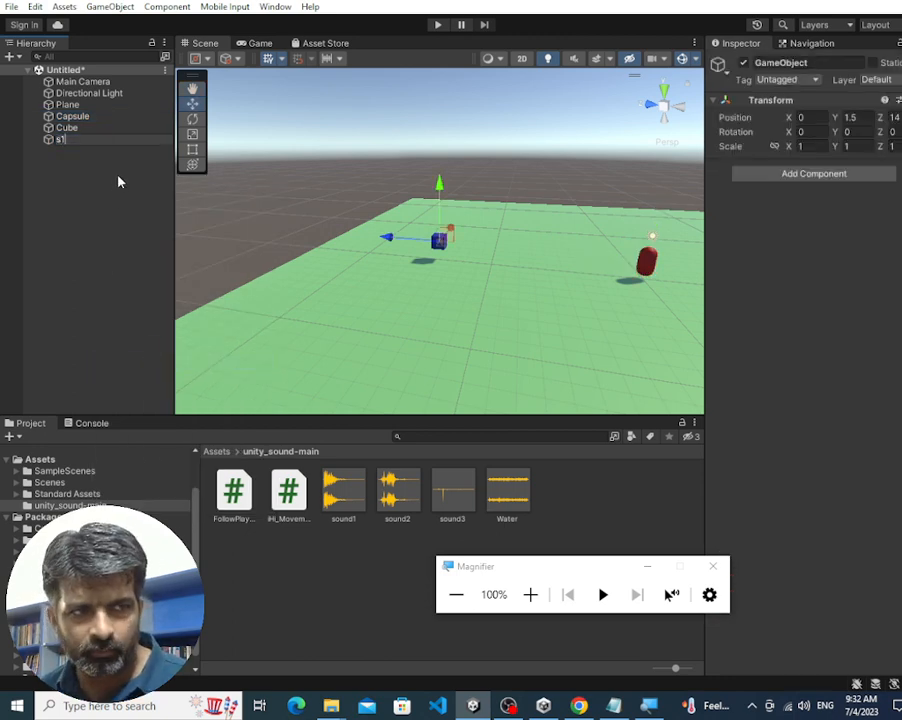
key("Return")
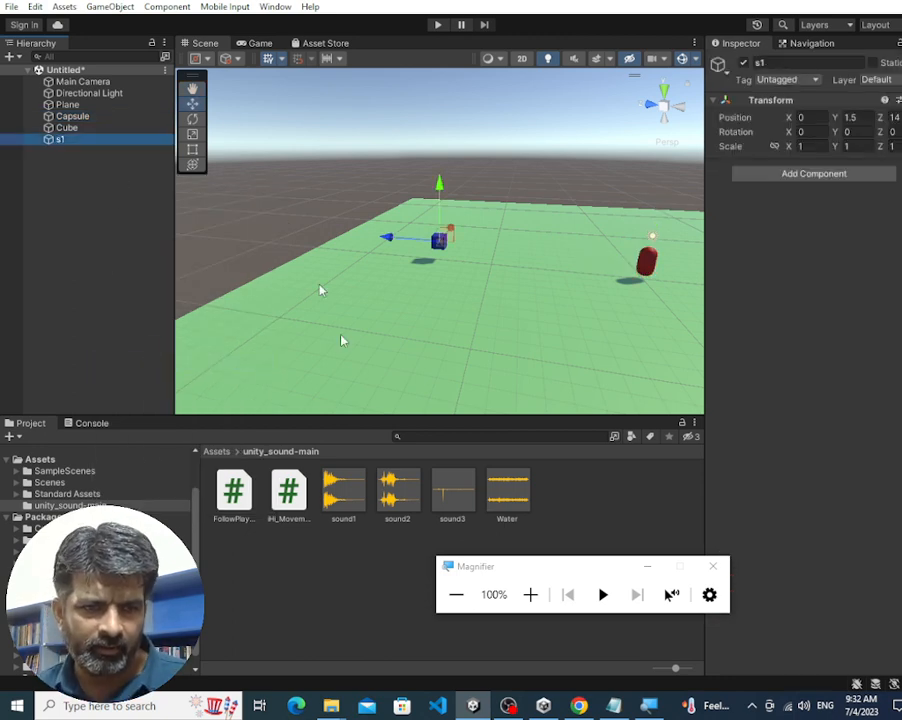
Add the sound1 clip from the unity_sound-main folder to the s1 object as an Audio Source
left_click(531, 595)
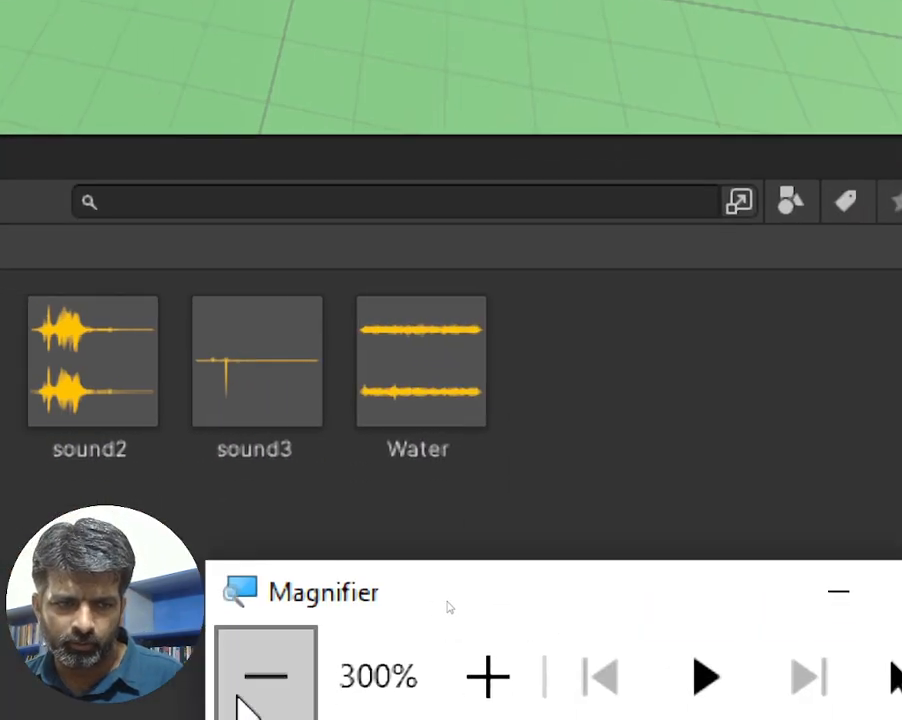
left_click(455, 596)
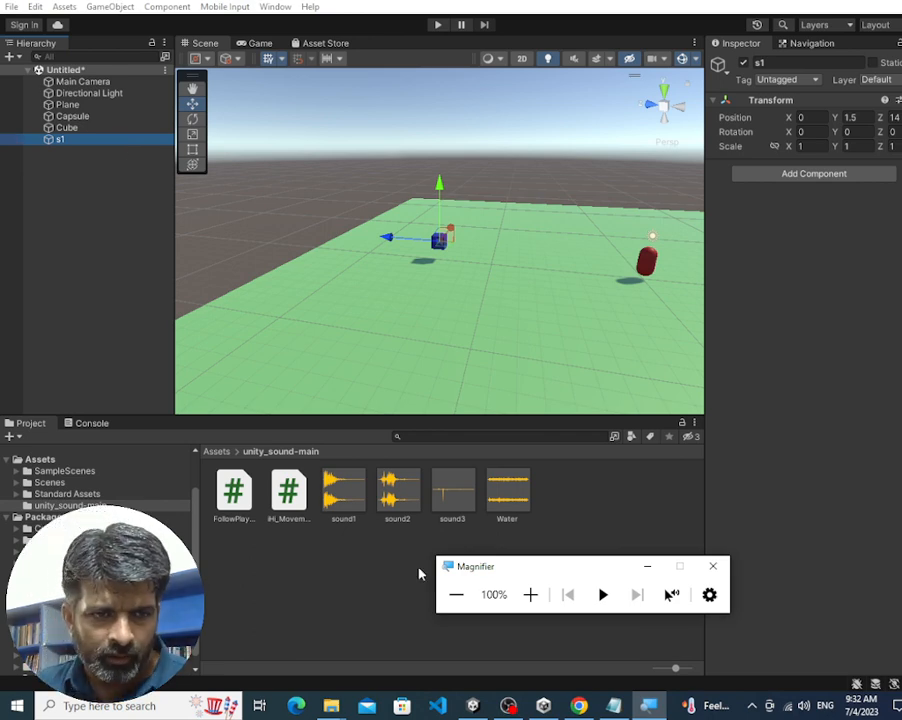
left_click(356, 505)
left_click_drag(358, 508, 84, 140)
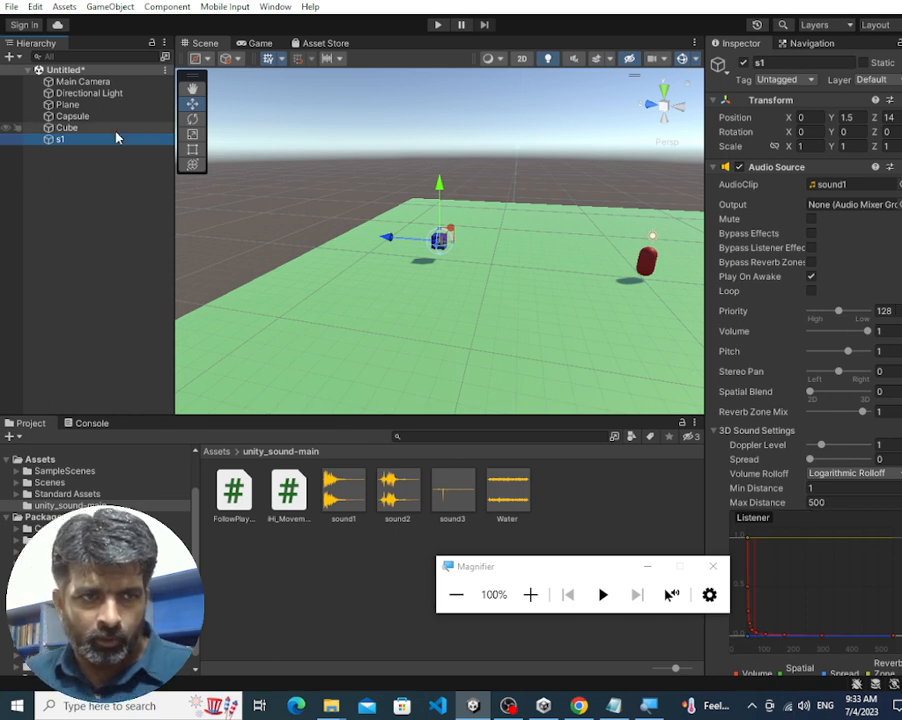
right_click(110, 176)
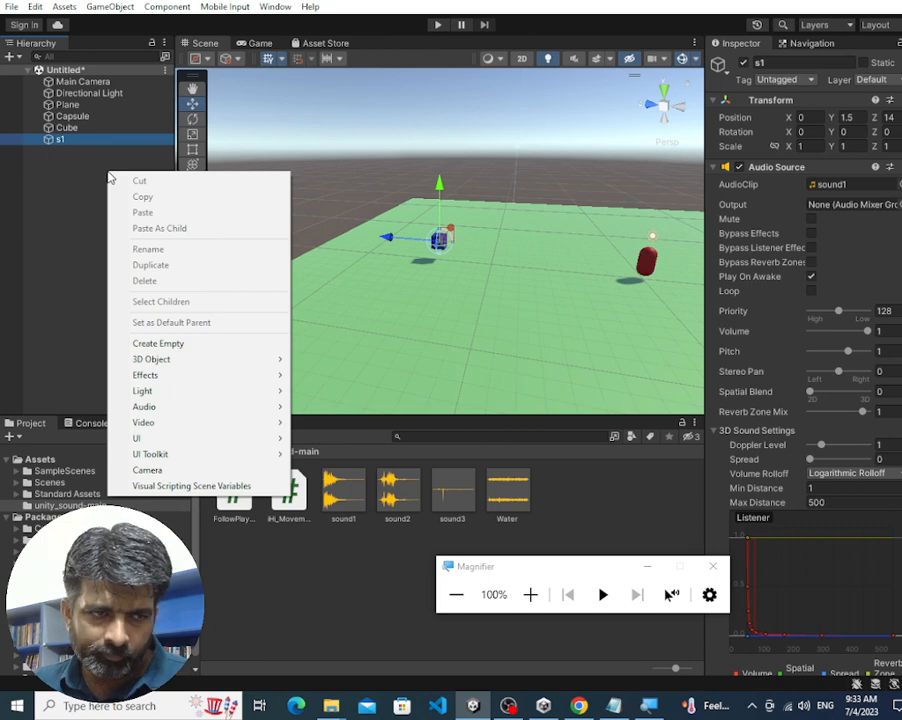
left_click(40, 250)
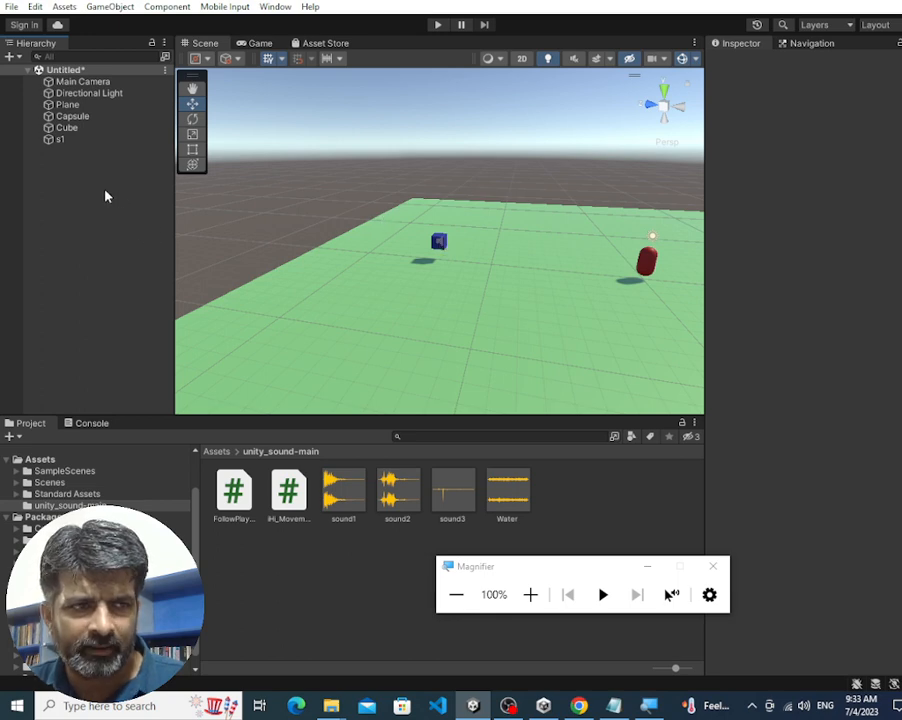
Test the sound1 Audio Source on s1 in two play-mode runs and stop each run
left_click(62, 140)
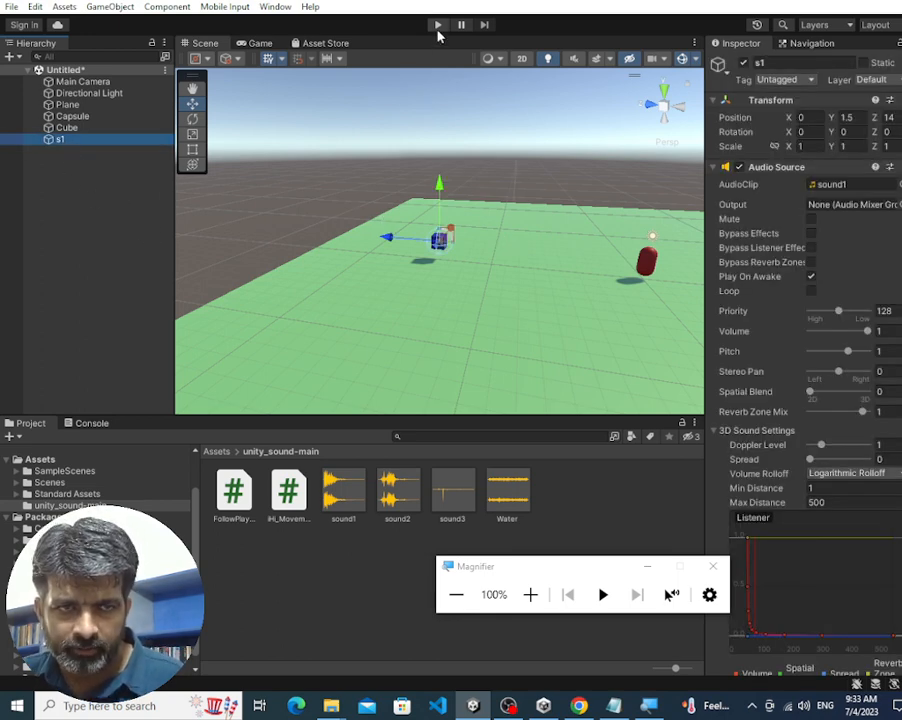
left_click(438, 25)
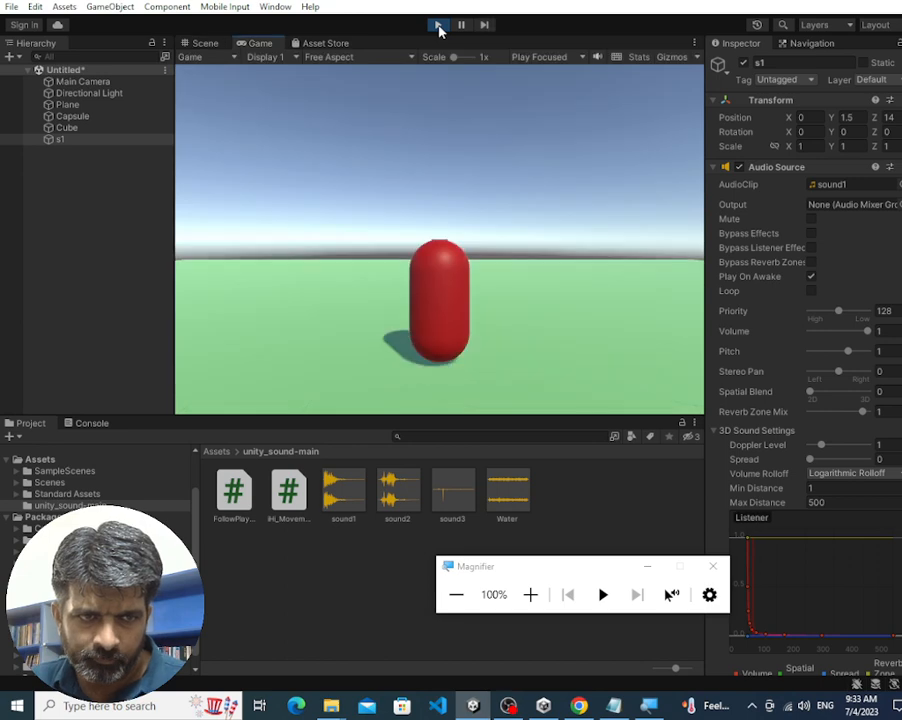
left_click(438, 25)
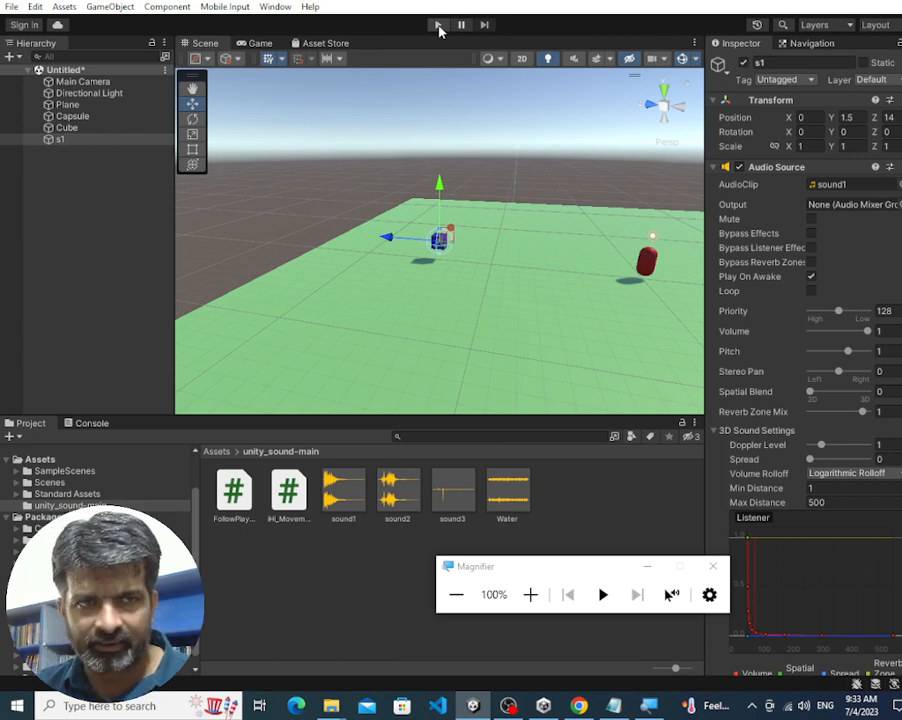
left_click(438, 25)
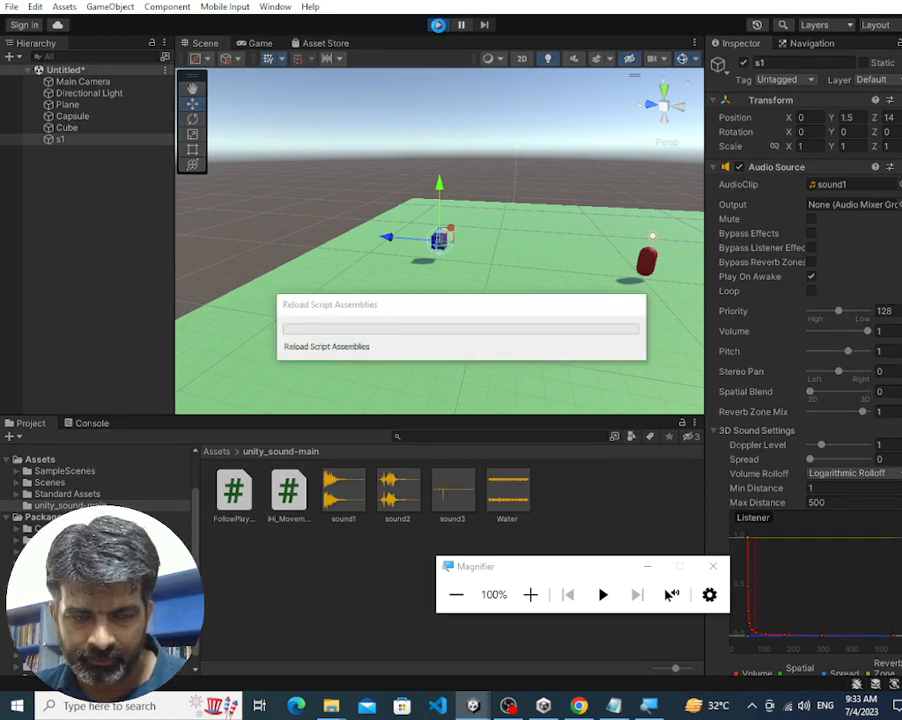
left_click(438, 25)
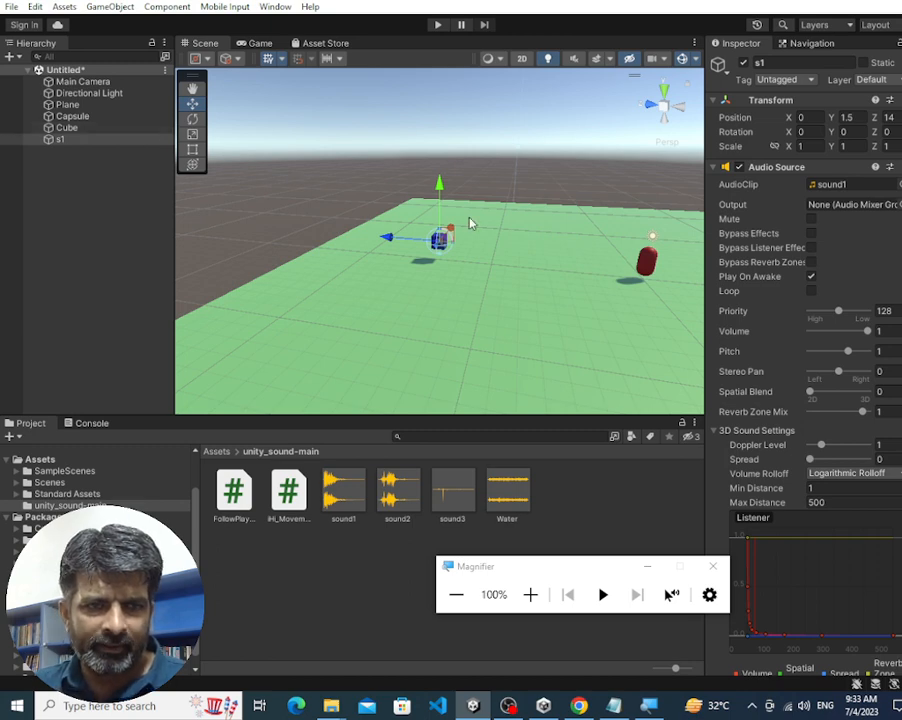
Open the capsule's iHi_Movement script for editing in Visual Studio Code and go to its Update function
left_click(646, 265)
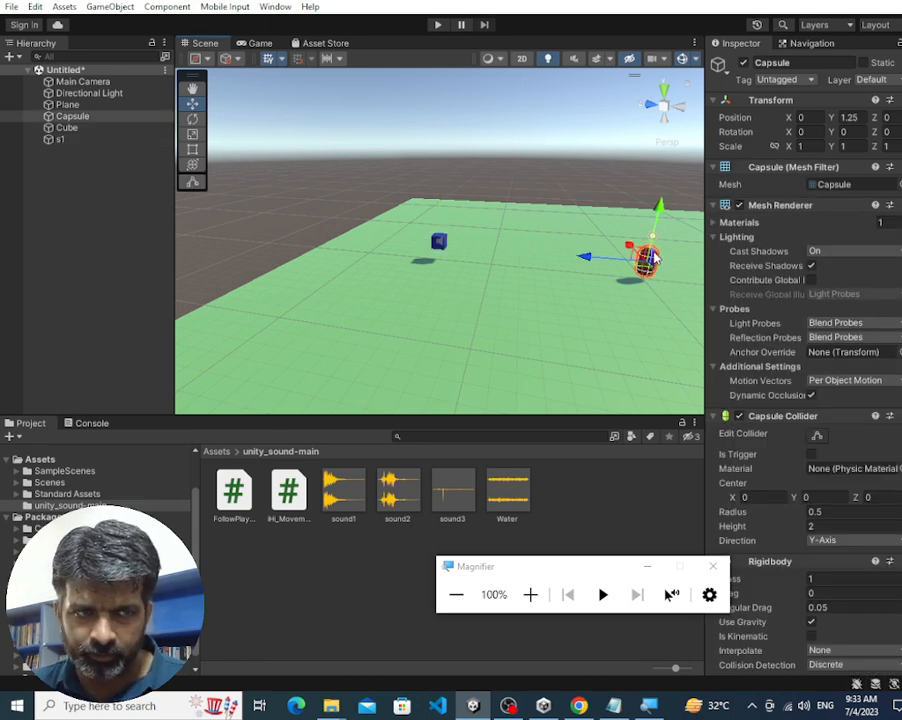
scroll(806, 400, "down", 5)
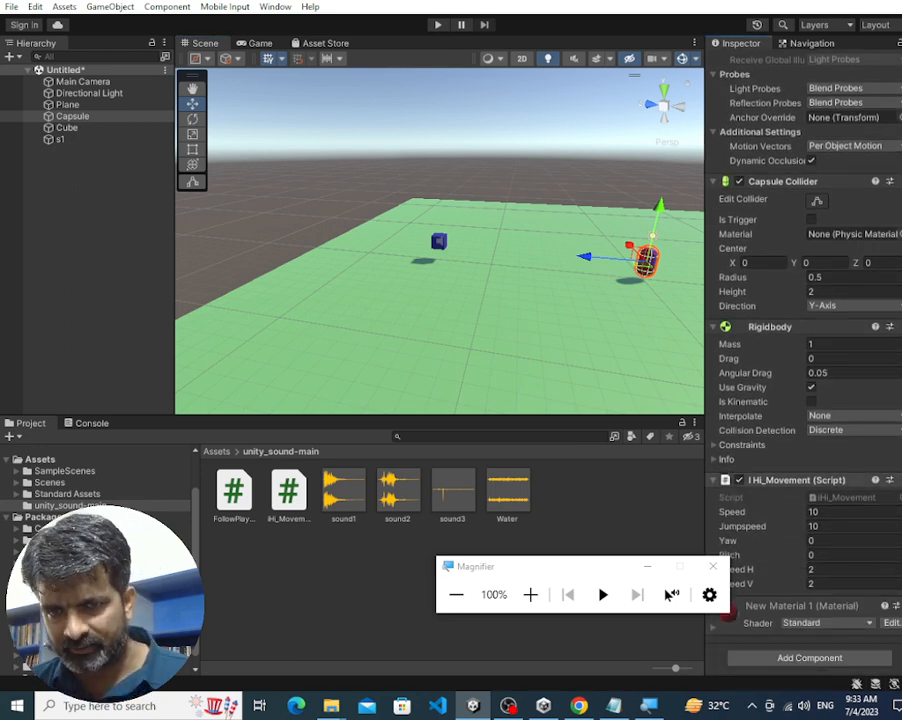
right_click(759, 485)
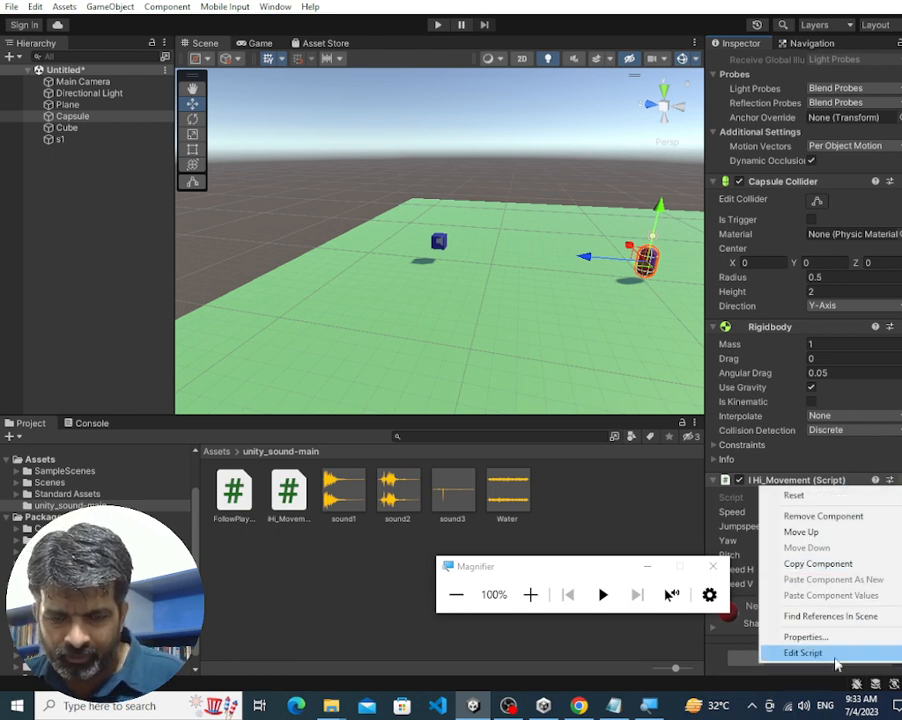
left_click(803, 652)
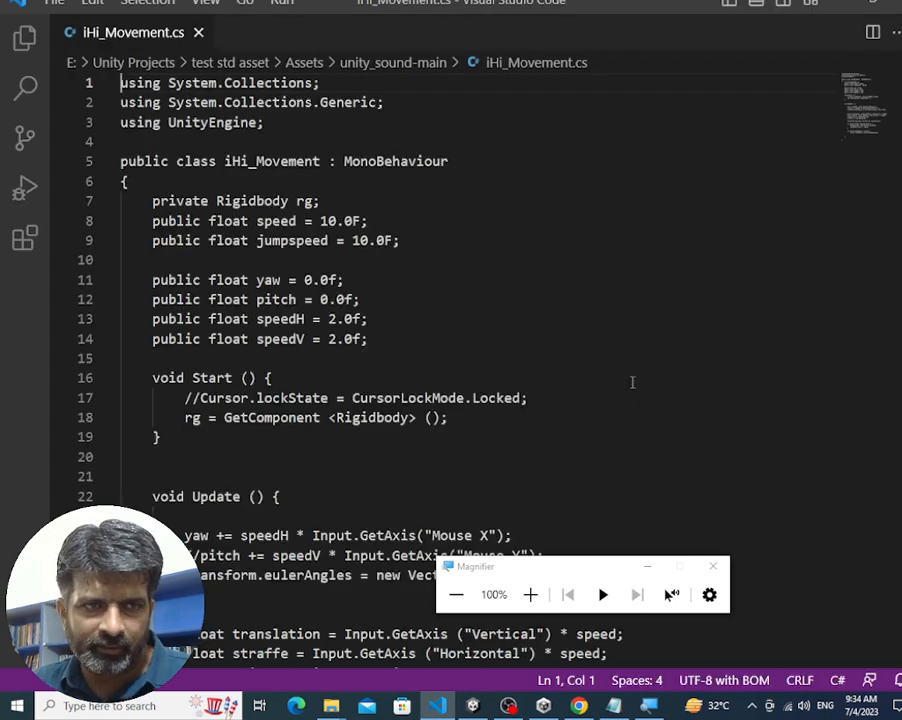
scroll(632, 382, "down", 6)
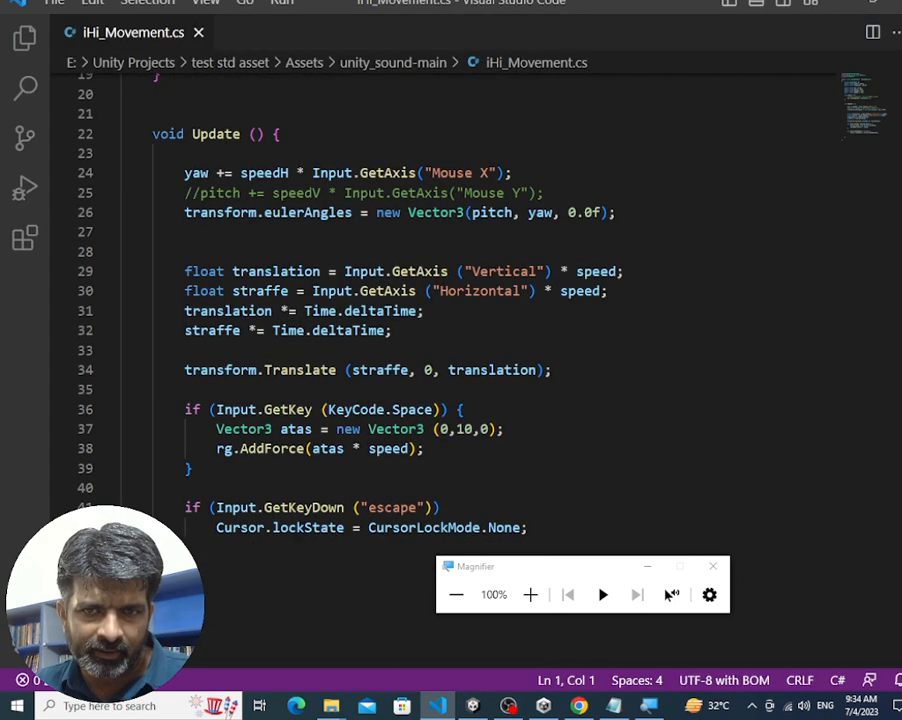
Add a private OnCollisionEnter(Collision other) method below the Update function in the iHi_Movement script
scroll(312, 326, "down", 7)
scroll(312, 326, "up", 1)
left_click(211, 280)
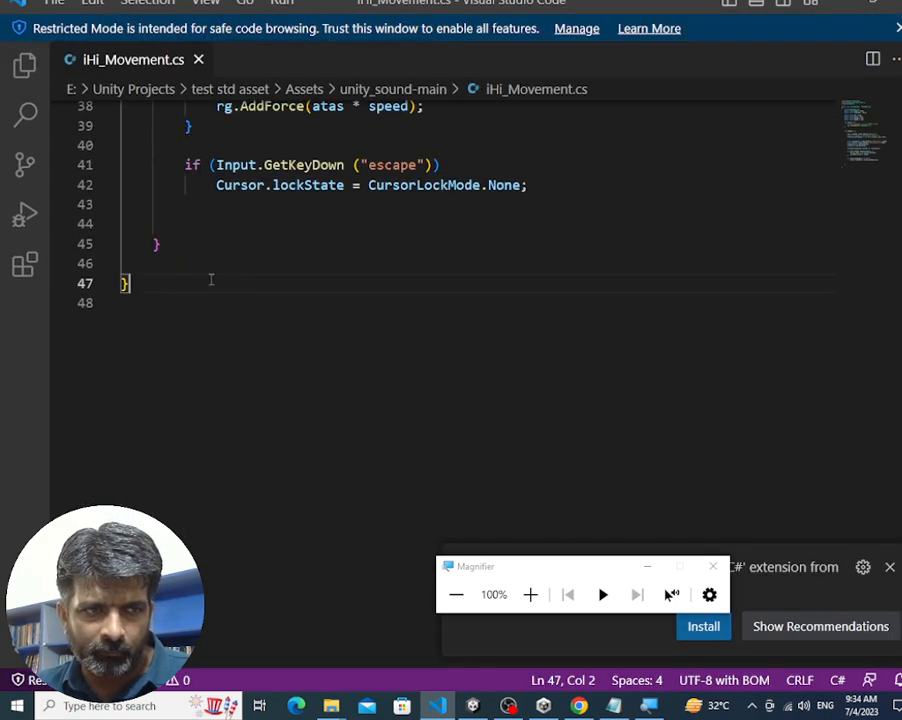
left_click(212, 245)
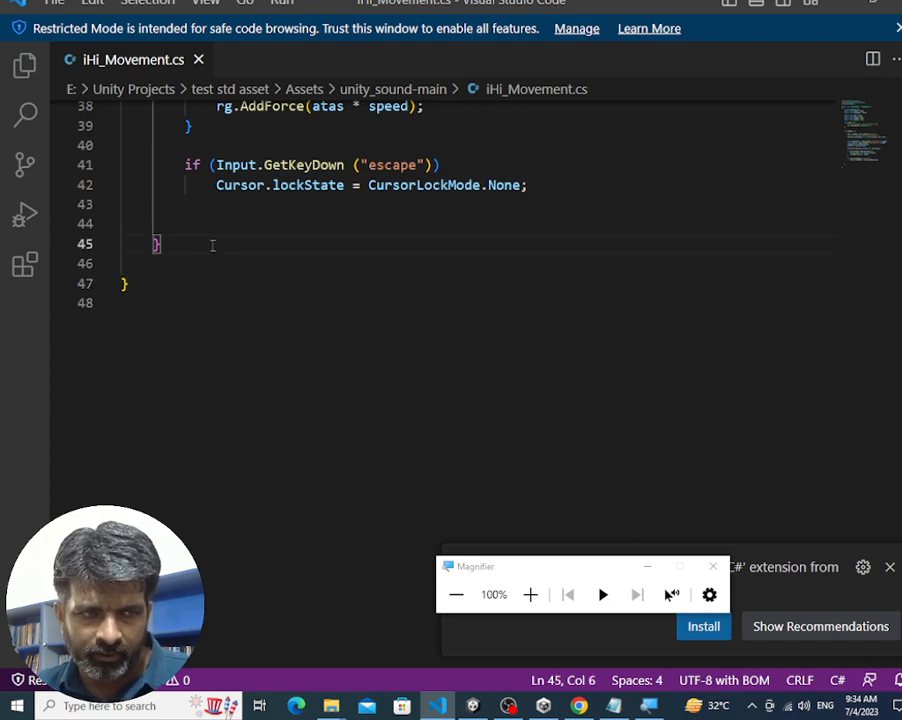
left_click(202, 265)
key("Return")
key("Return")
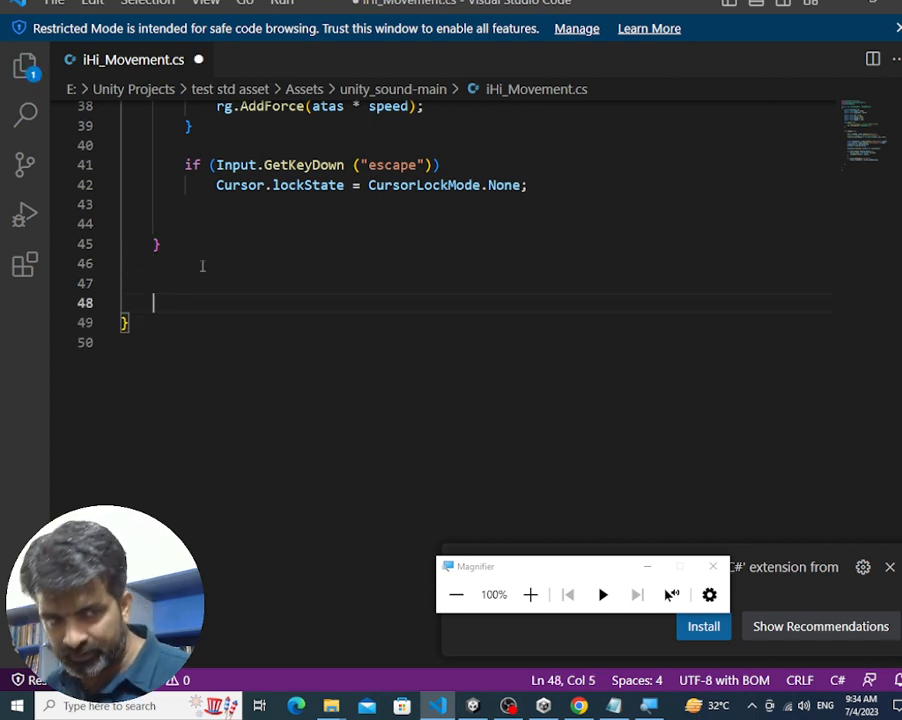
key("Up")
key("Tab")
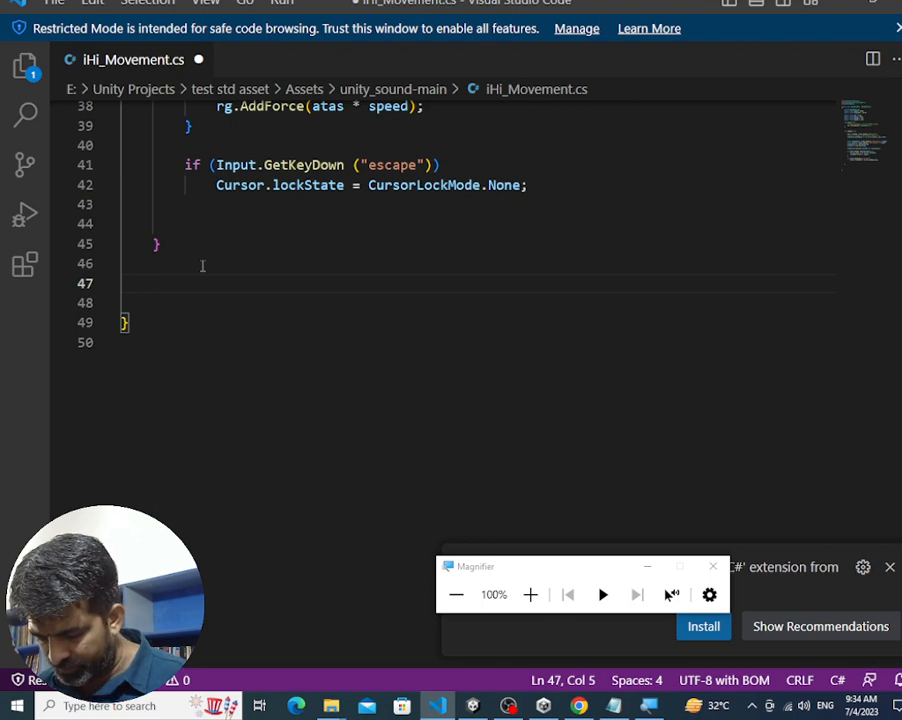
type("onc")
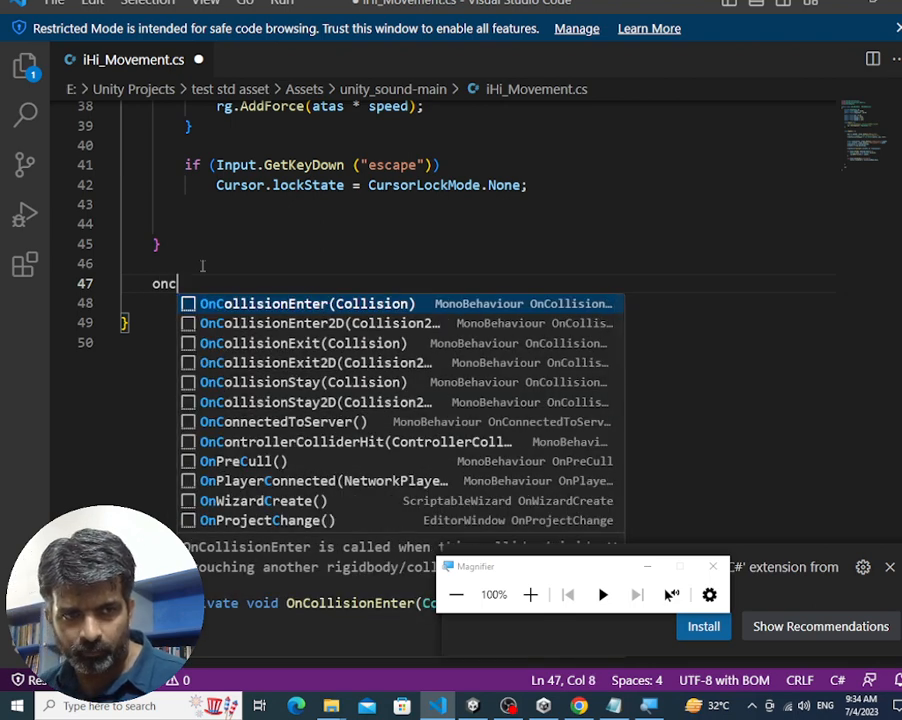
key("Return")
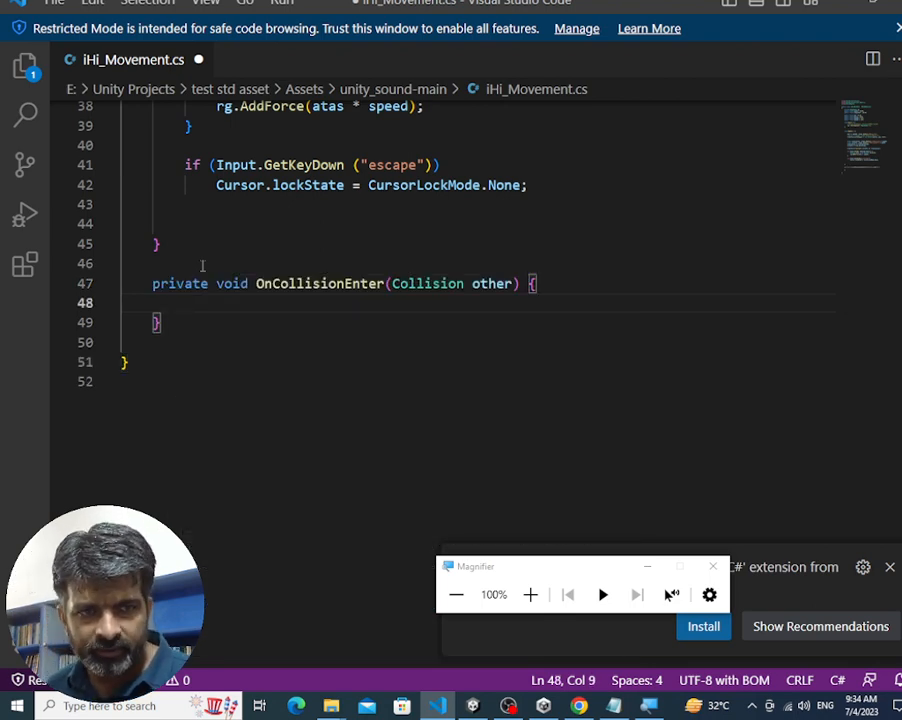
Highlight the other parameter in the OnCollisionEnter method signature to examine it
key("Up")
key("End")
key("ctrl+Left")
key("ctrl+Left")
key("ctrl+Left")
key("ctrl+shift+Right")
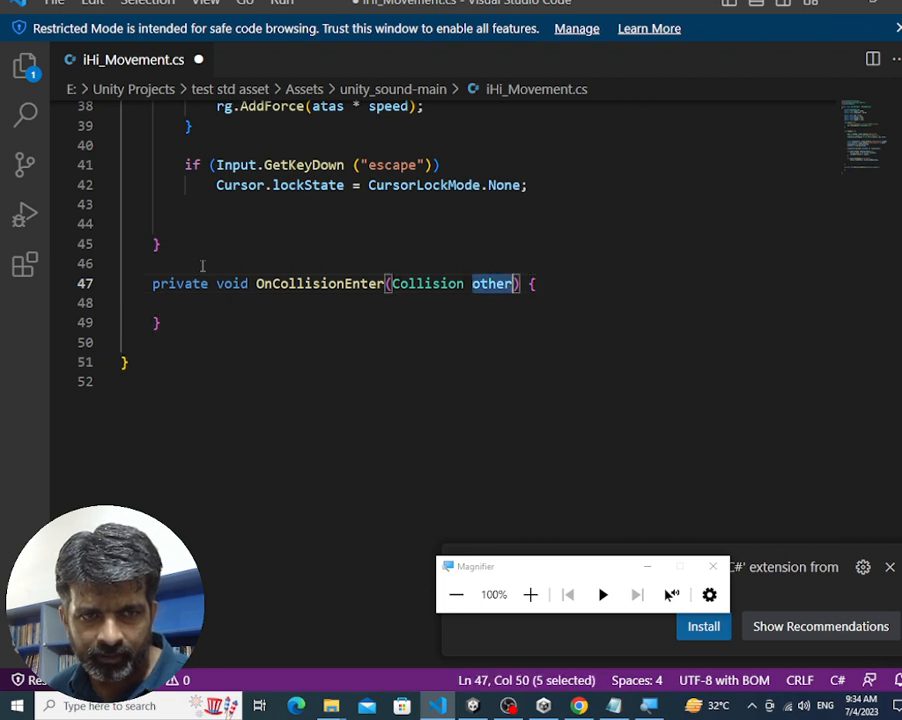
key("Right")
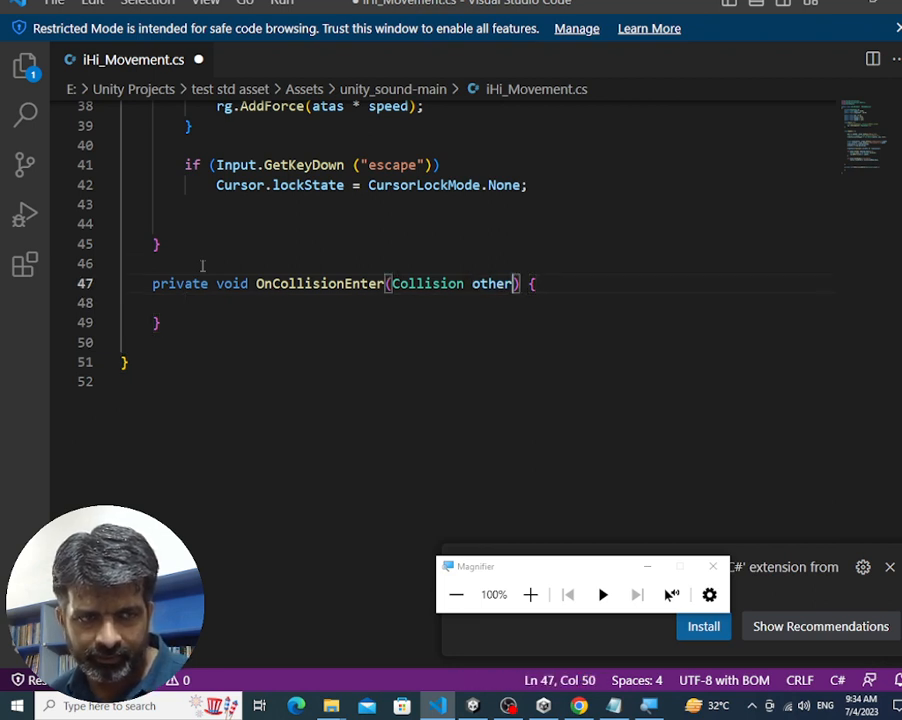
Declare the field public AudioSource as1; on its own line above the OnCollisionEnter method
key("Up")
key("Return")
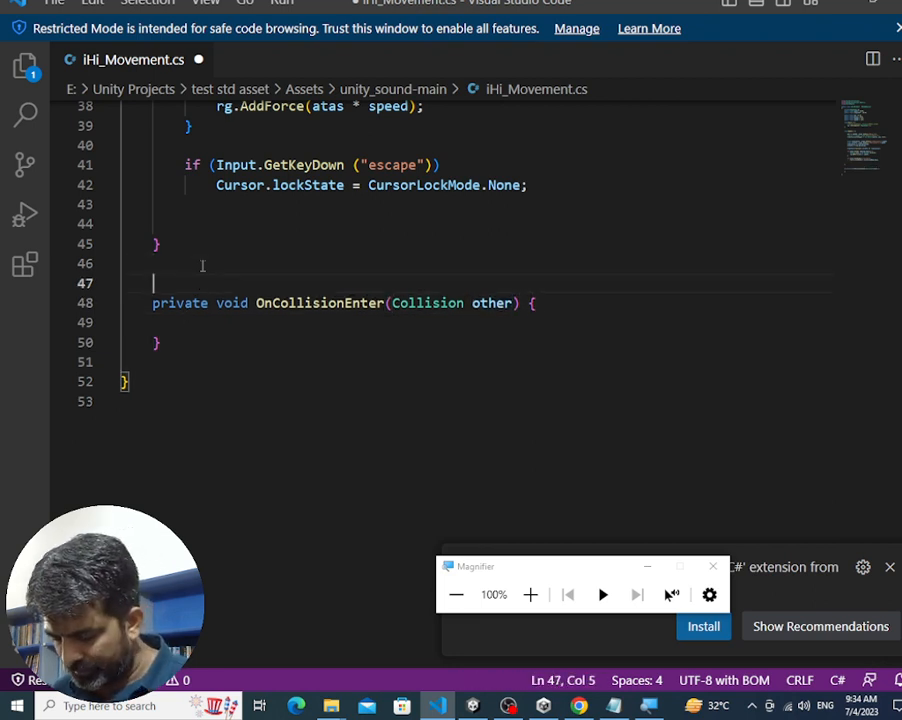
type("public ")
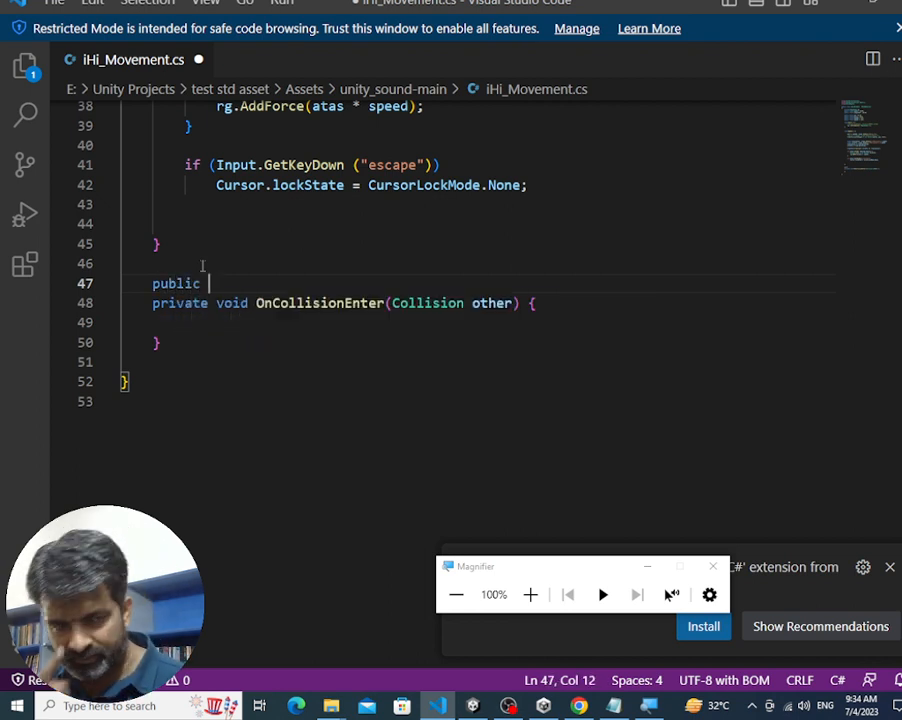
type("A")
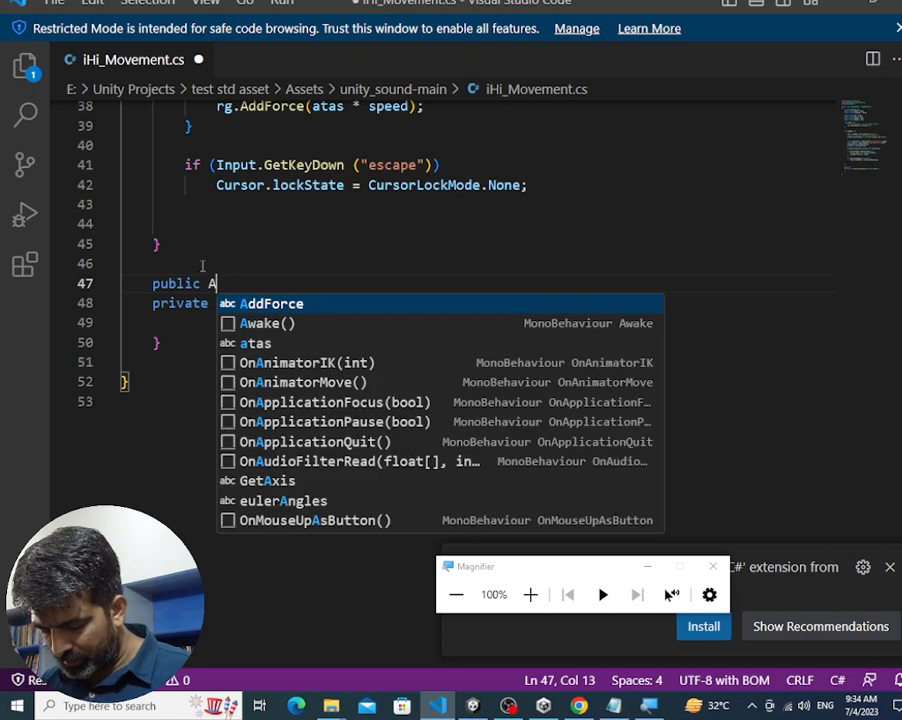
type("udioS")
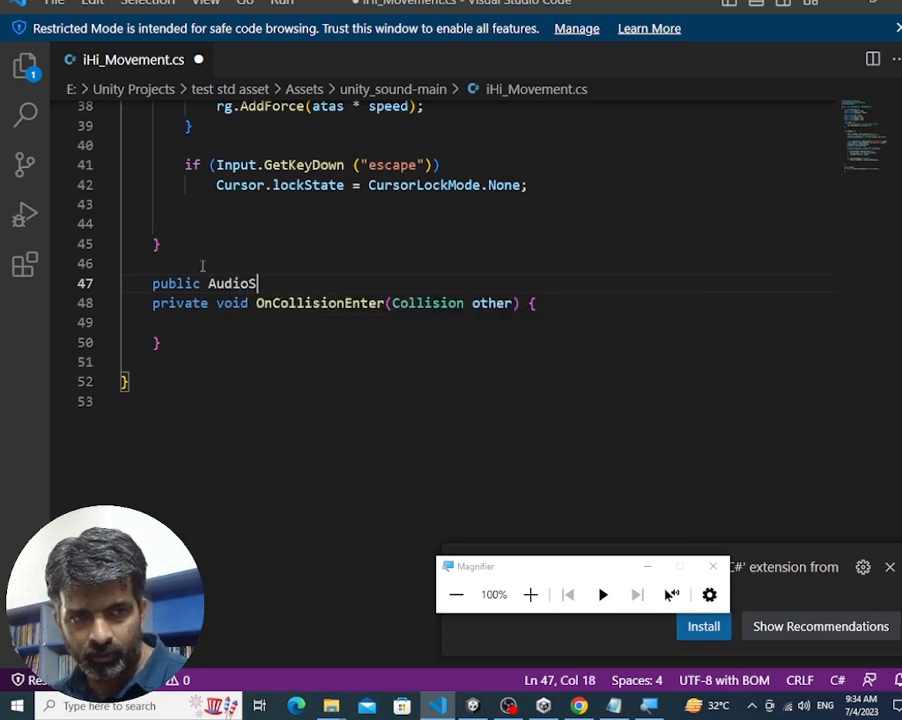
type("ource")
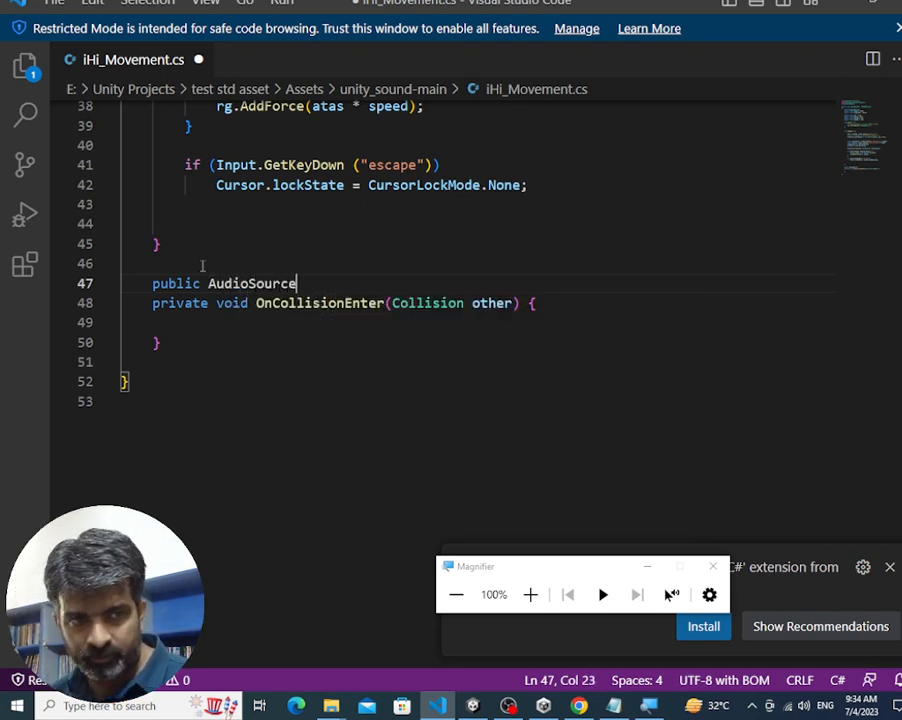
key("ctrl+Left")
key("shift+Right")
key("ctrl+Right")
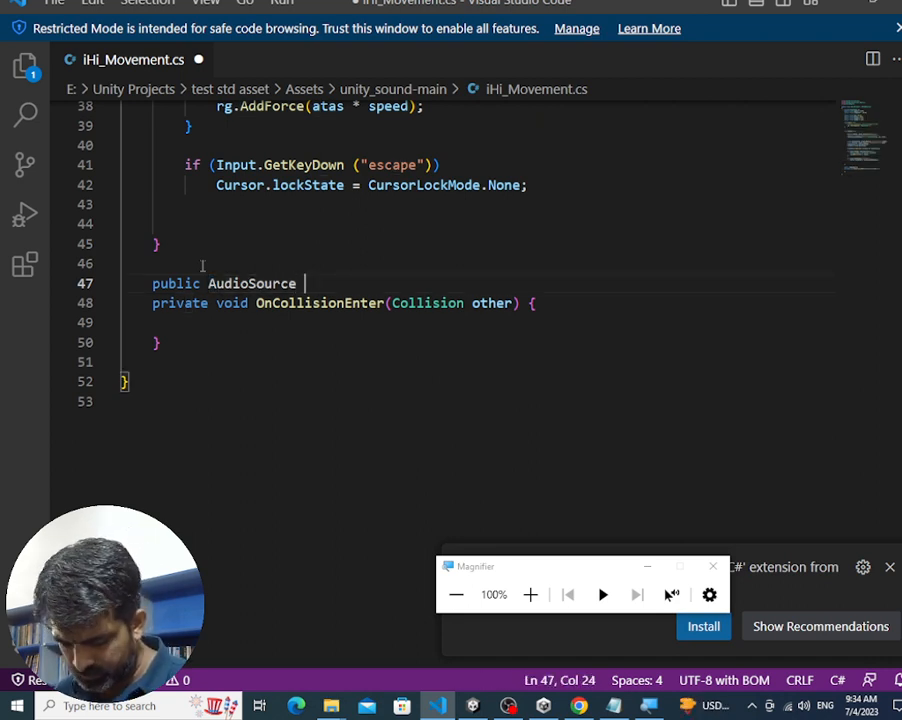
type("as1")
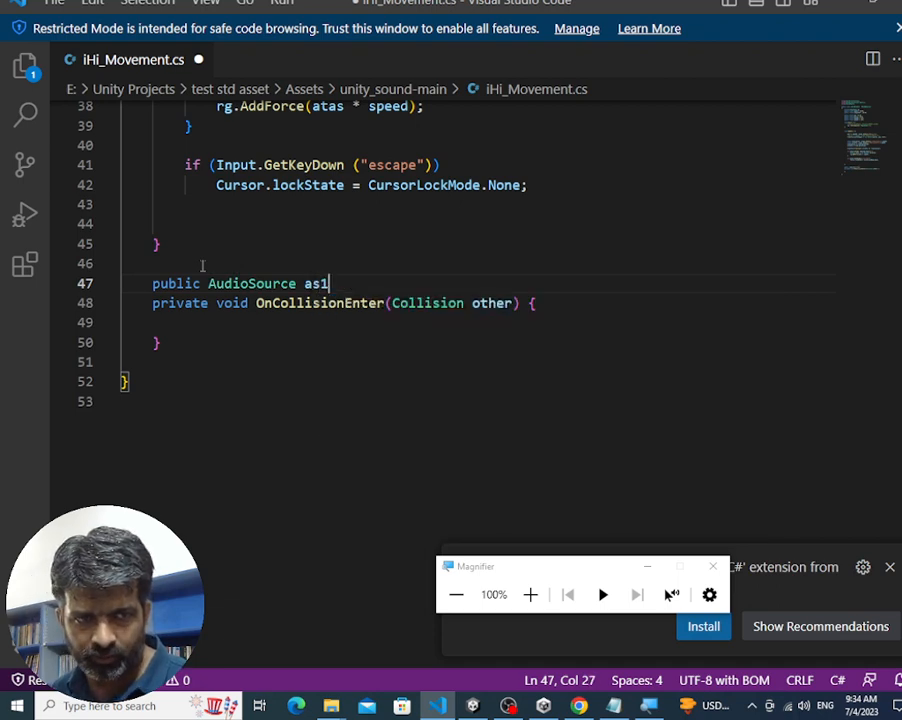
type(";")
key("Return")
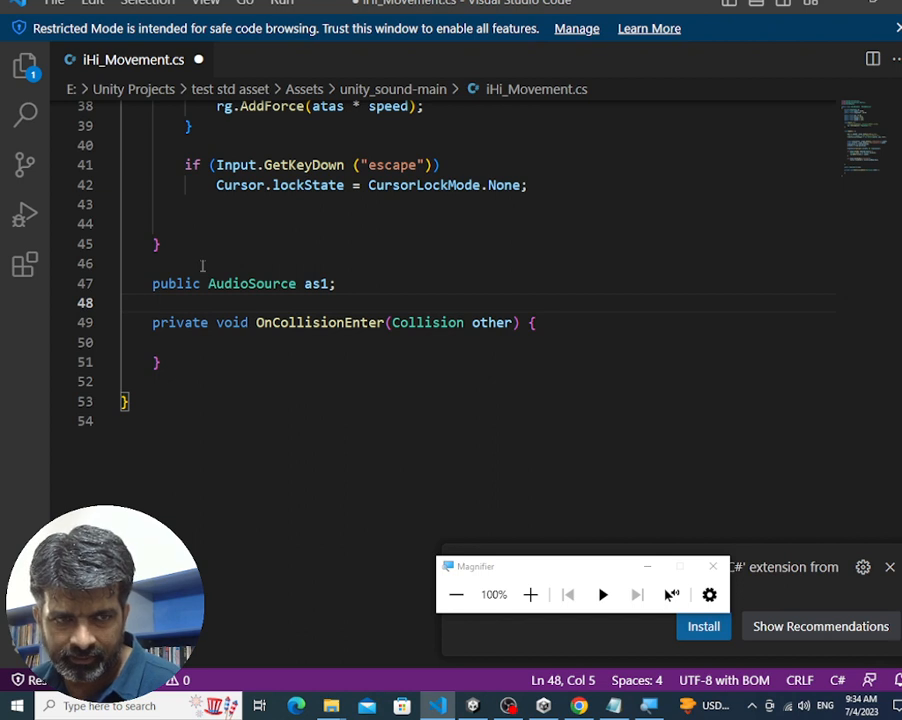
Call as1.Play(); inside the body of the OnCollisionEnter method
key("Down")
key("Down")
key("Return")
key("Up")
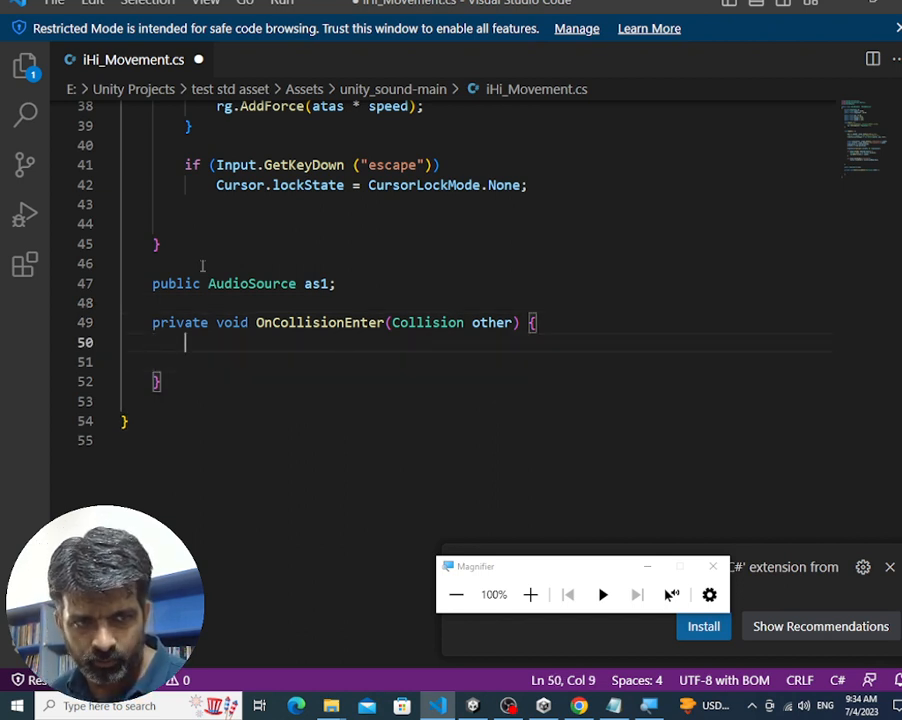
type("as1.")
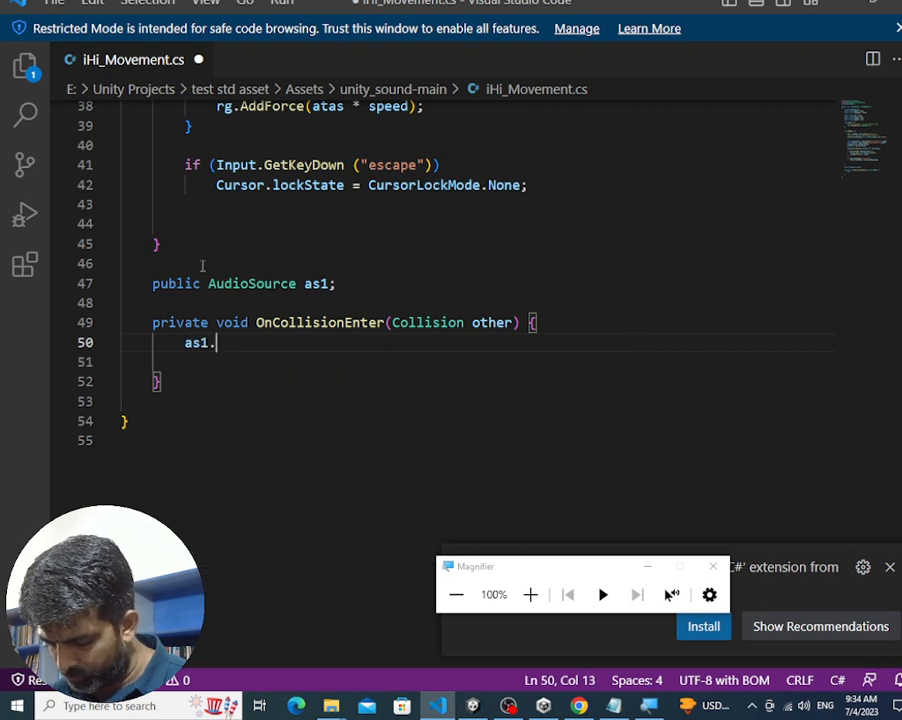
type("Playu")
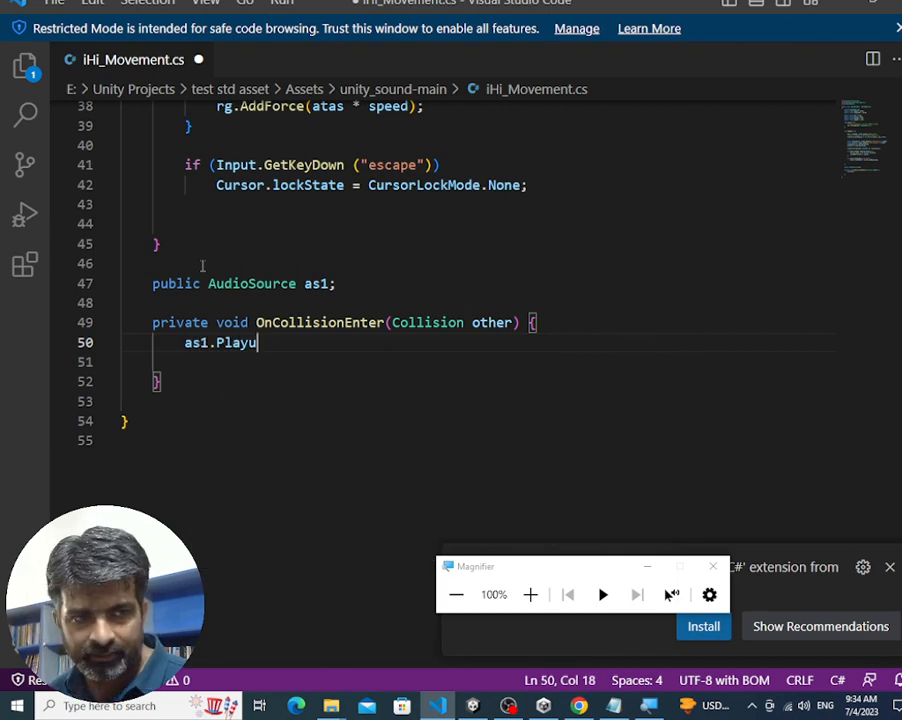
key("ctrl+shift+Left")
key("BackSpace")
key("BackSpace")
type(".")
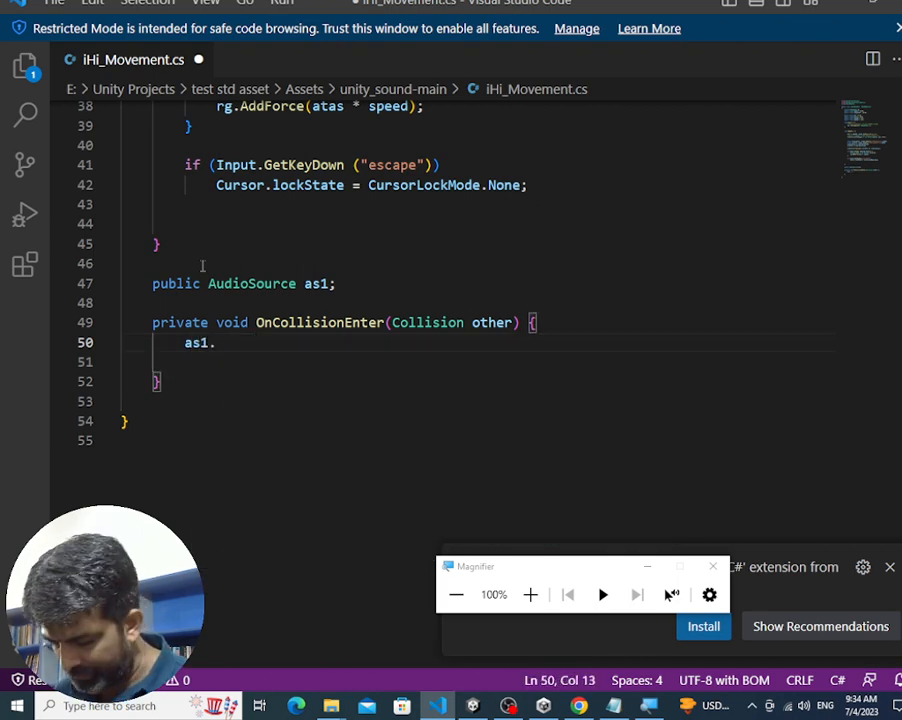
type("Play()")
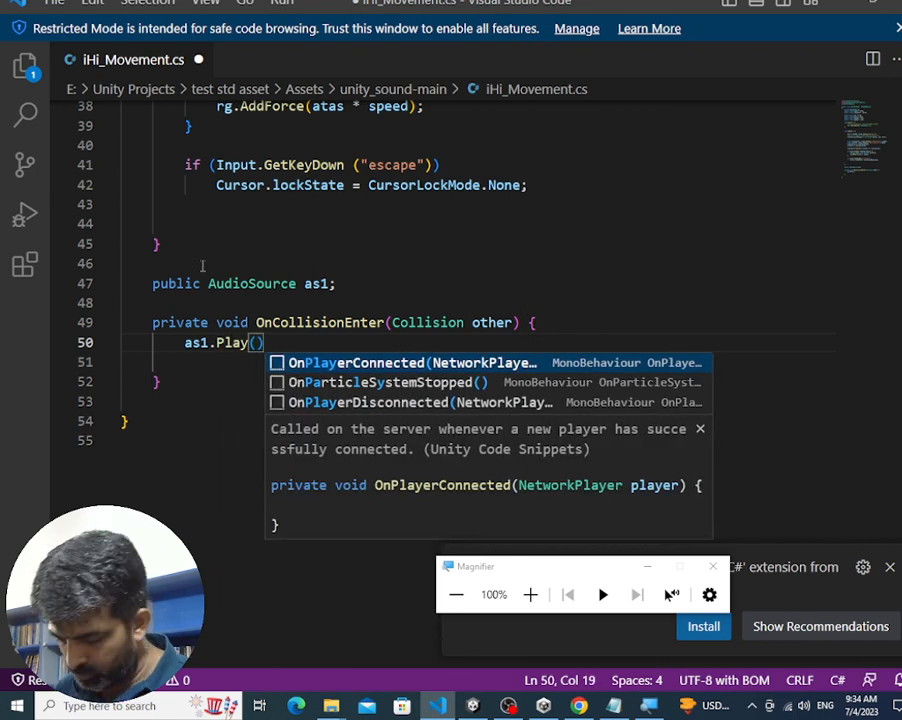
type(";")
Review the as1 declaration and Play call, keep one blank line after the call, and save the script
key("Up")
key("Up")
key("Up")
key("End")
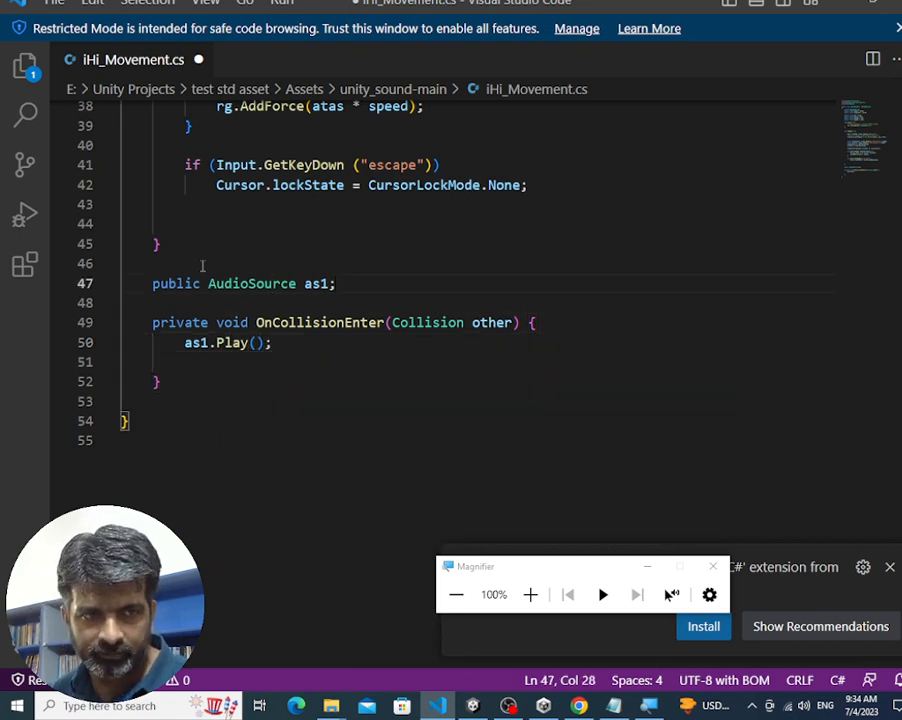
key("Down")
key("Down")
key("Down")
key("End")
key("shift+Left")
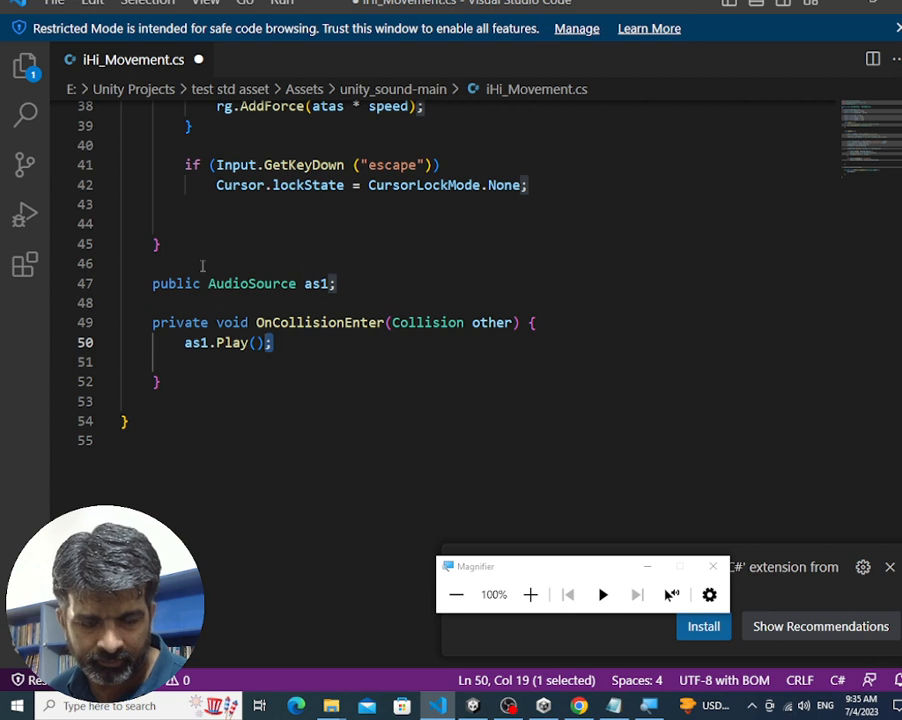
key("Right")
key("Delete")
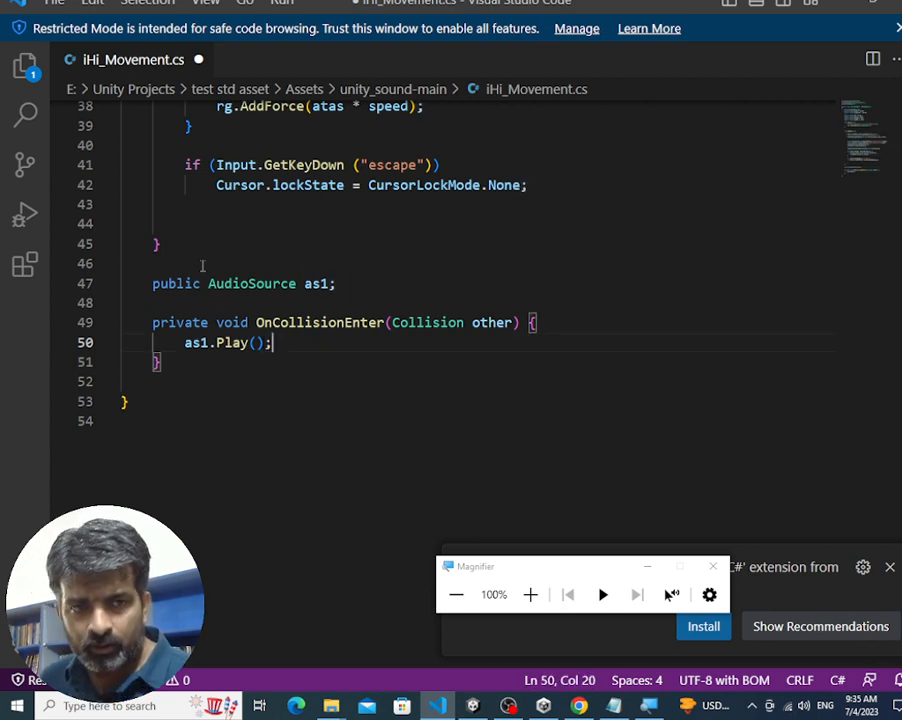
key("Return")
key("ctrl+s")
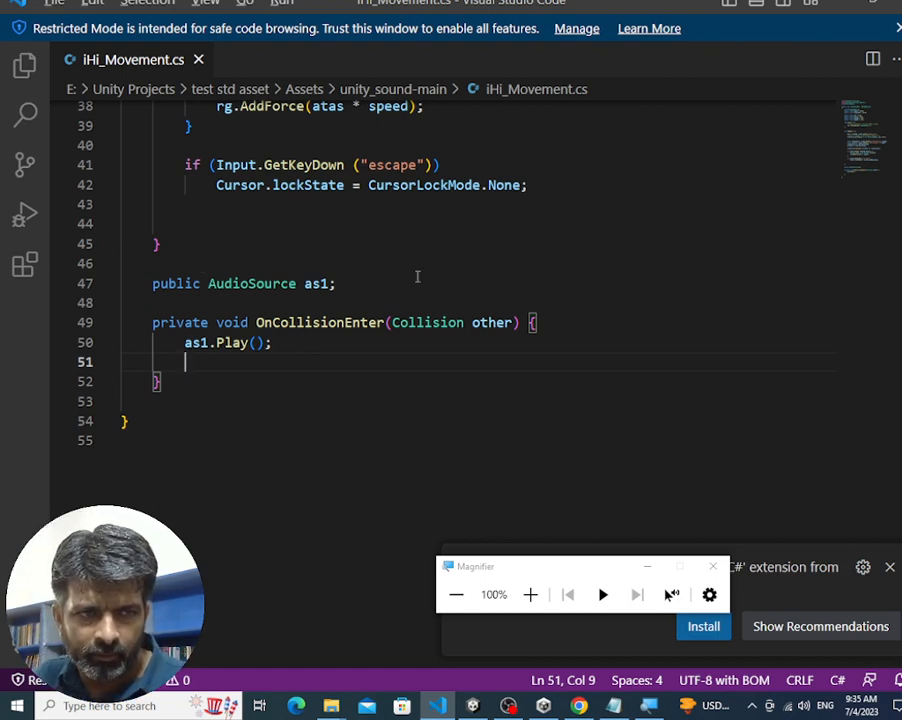
Switch to Unity and bring the capsule's iHi_Movement component with its As 1 audio source field into view
key("alt+Tab")
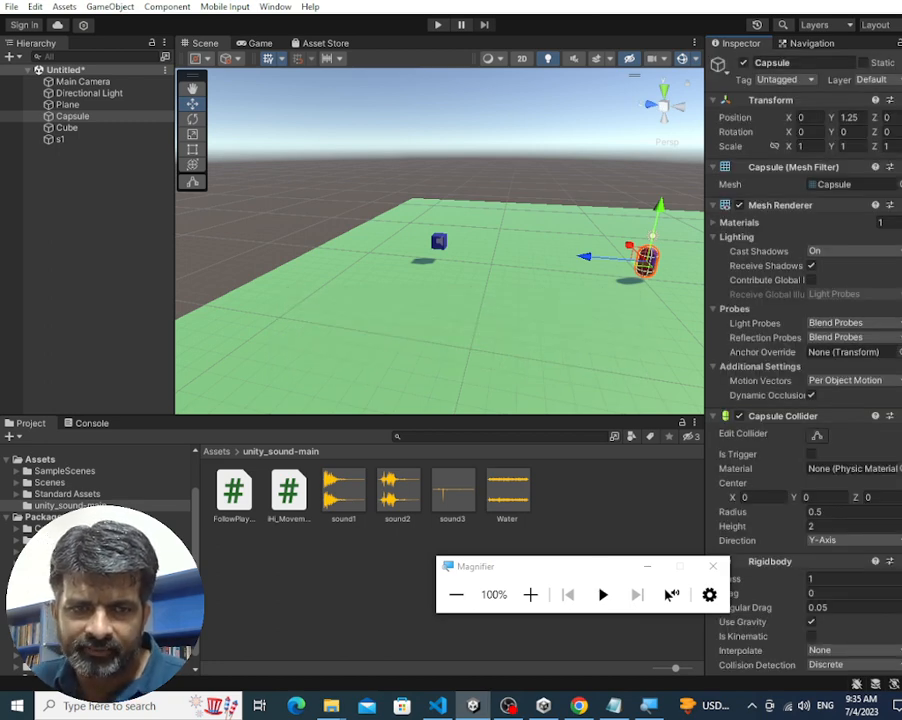
scroll(805, 365, "down", 5)
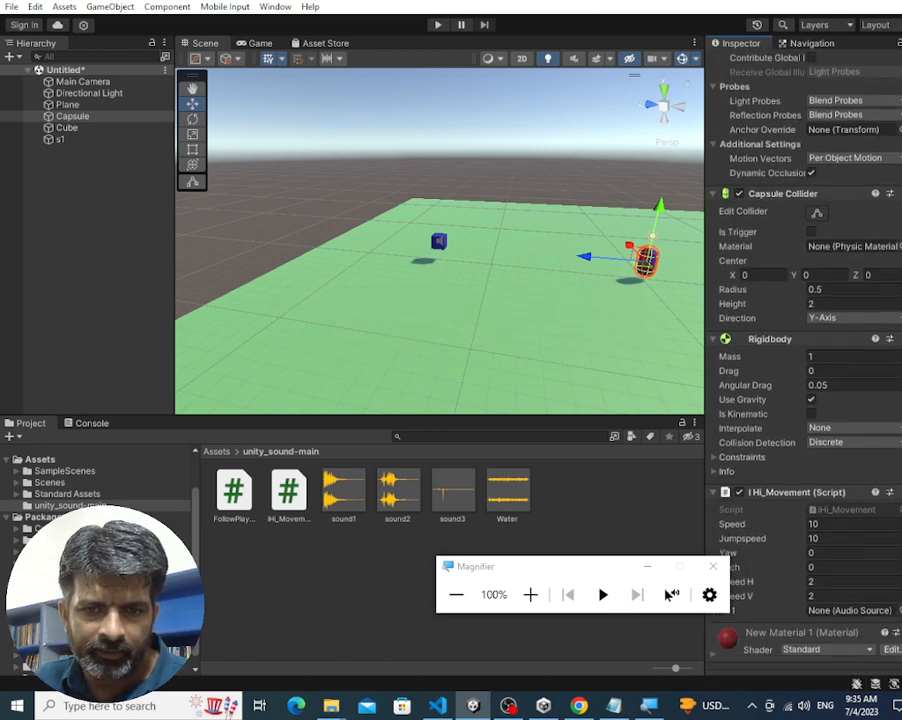
left_click_drag(604, 570, 516, 567)
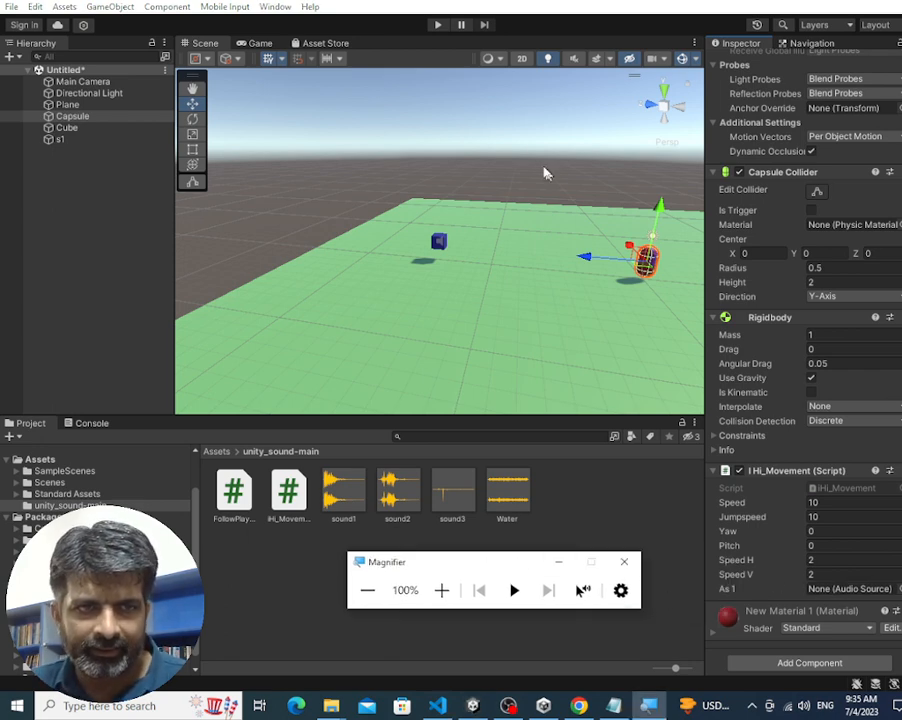
Test the scene in play mode, stop the run, and return the Magnifier zoom to 100%
left_click(436, 25)
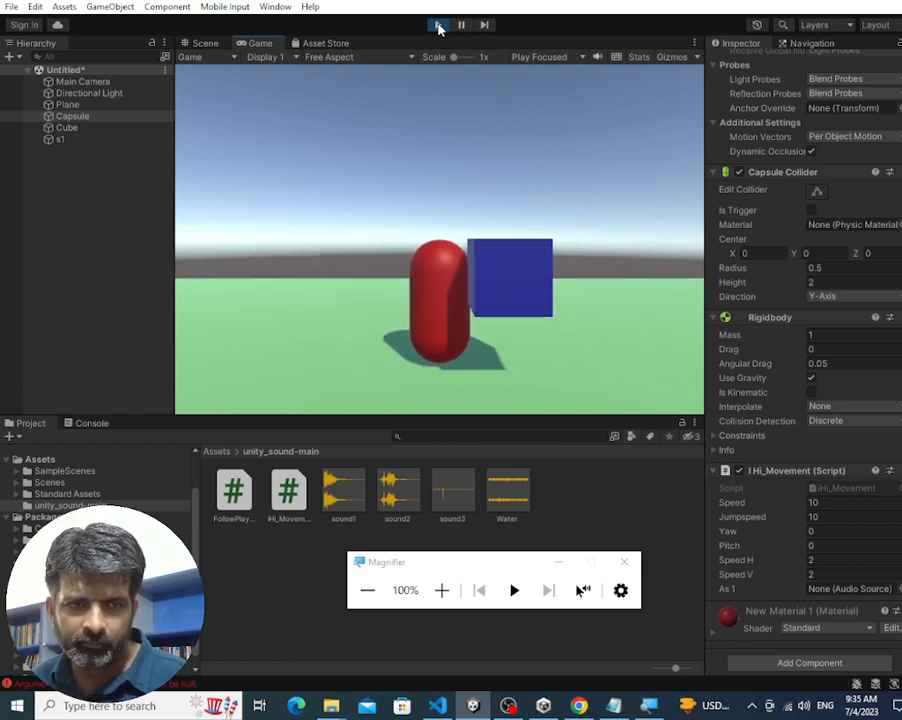
left_click(441, 590)
left_click(441, 590)
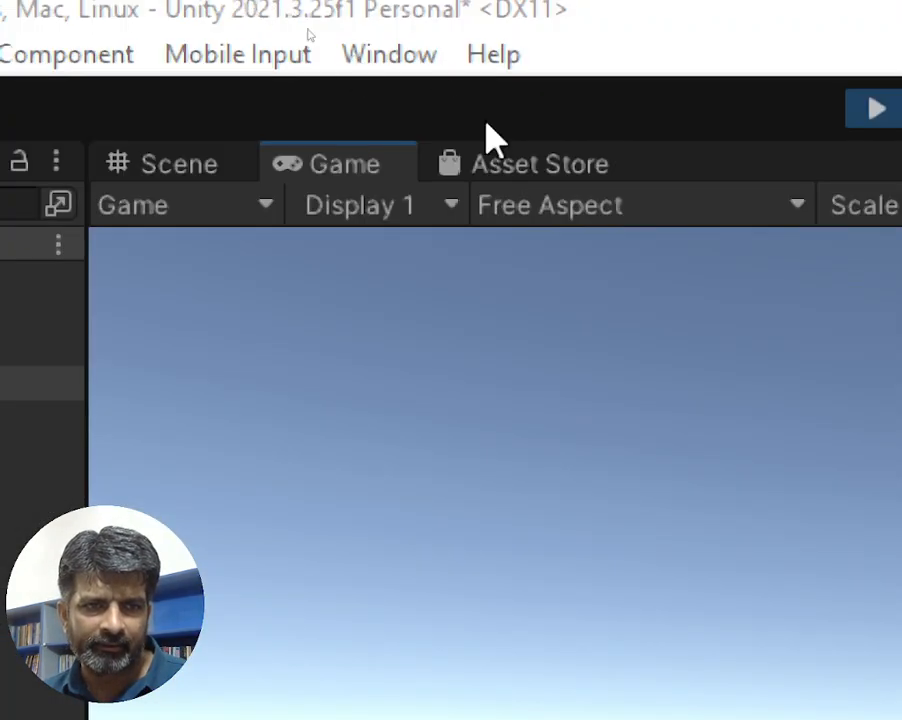
left_click(698, 109)
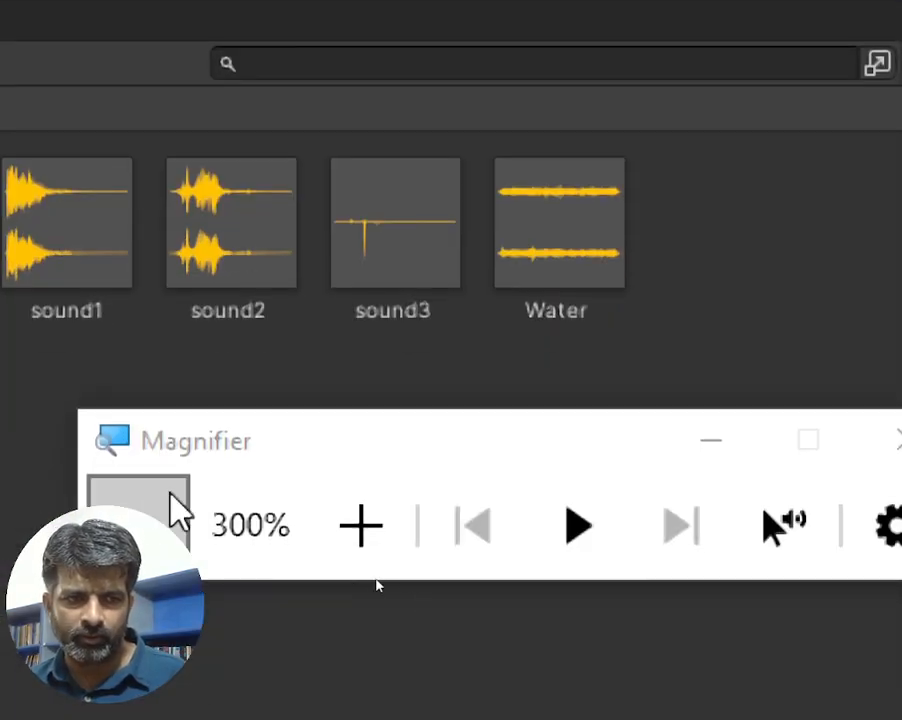
left_click(143, 538)
left_click(143, 538)
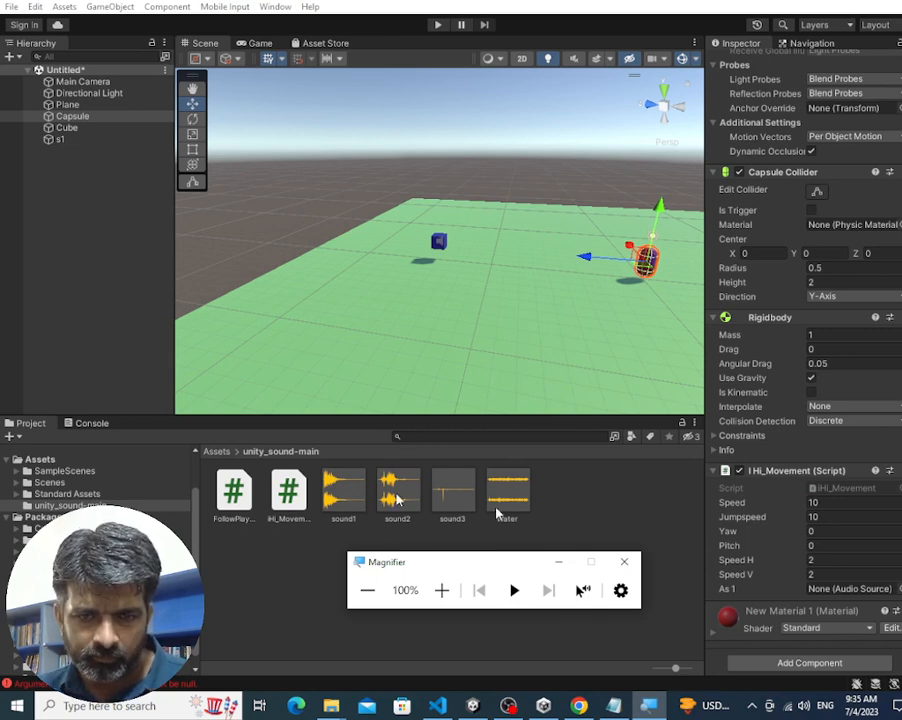
Reorder the scene objects so that Capsule and Plane come after Cube and s1, and select s1
scroll(803, 360, "down", 1)
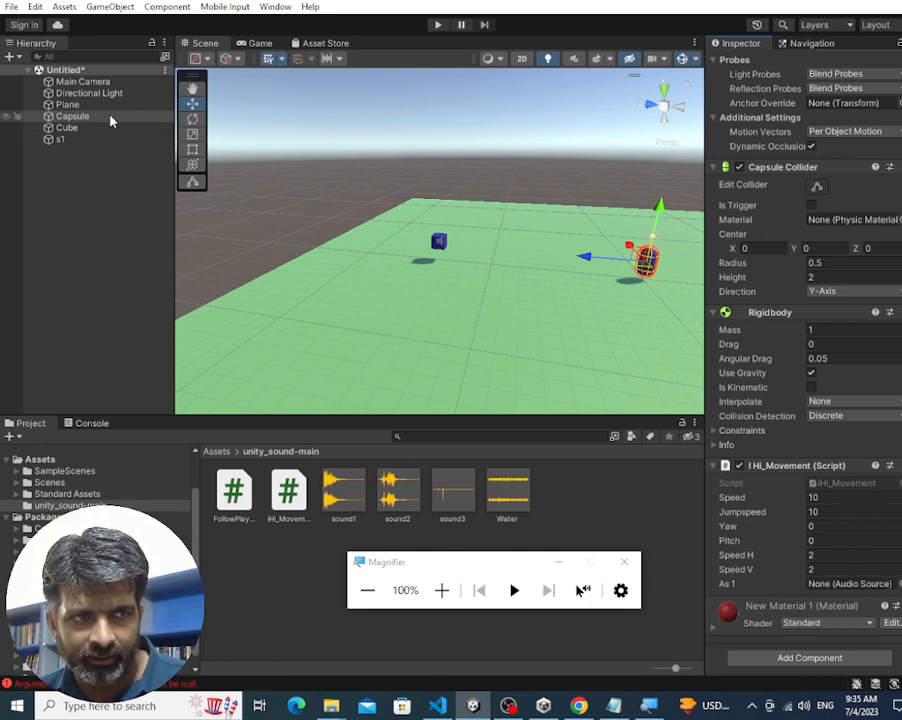
left_click_drag(110, 121, 97, 235)
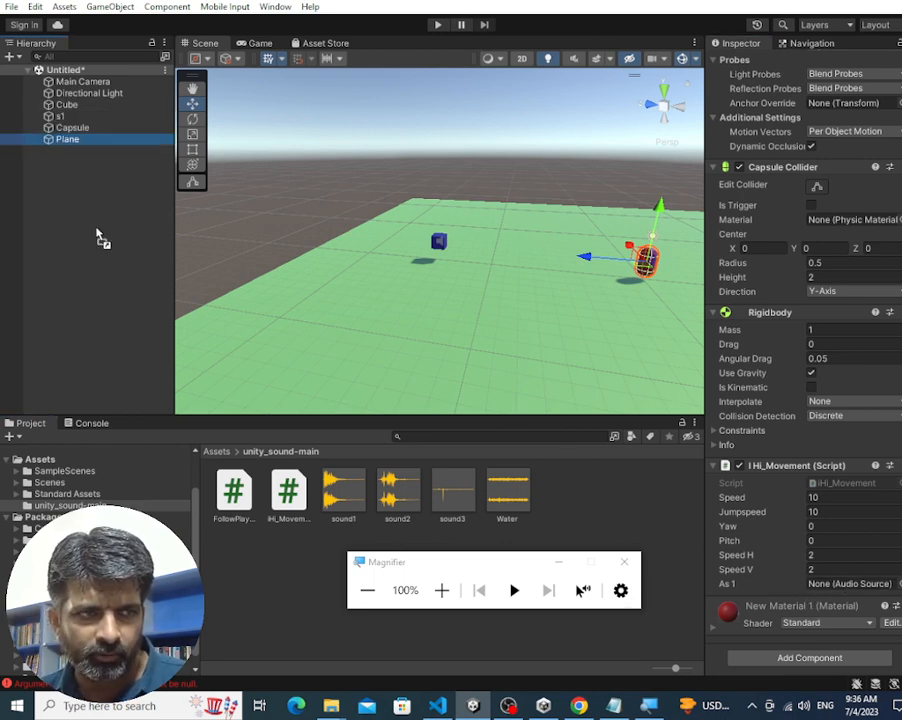
left_click(71, 117)
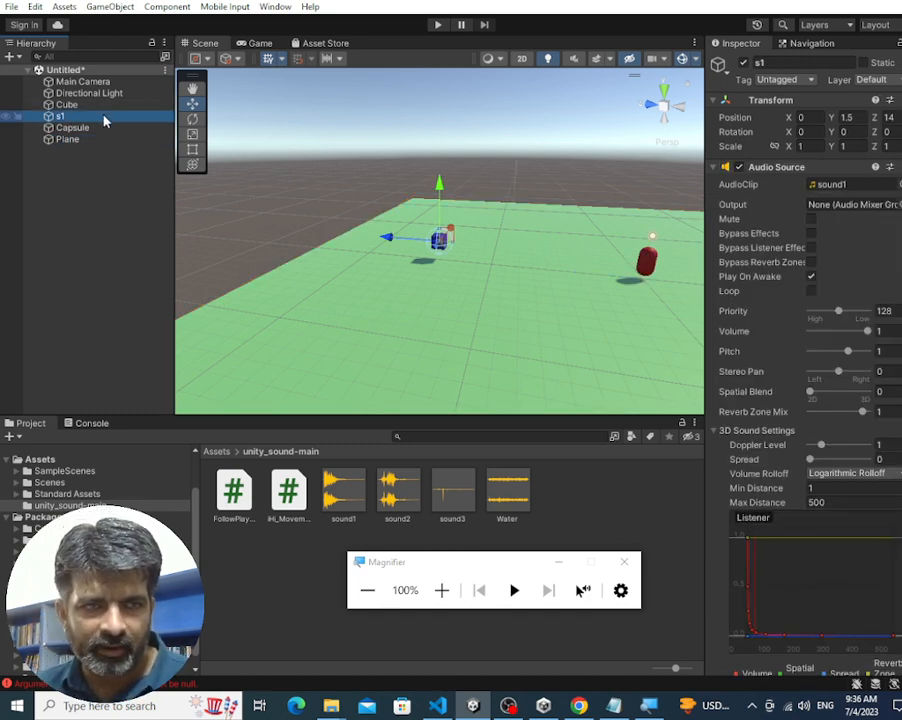
Assign the s1 object to the As 1 audio source field of the capsule's iHi_Movement script
left_click(106, 127)
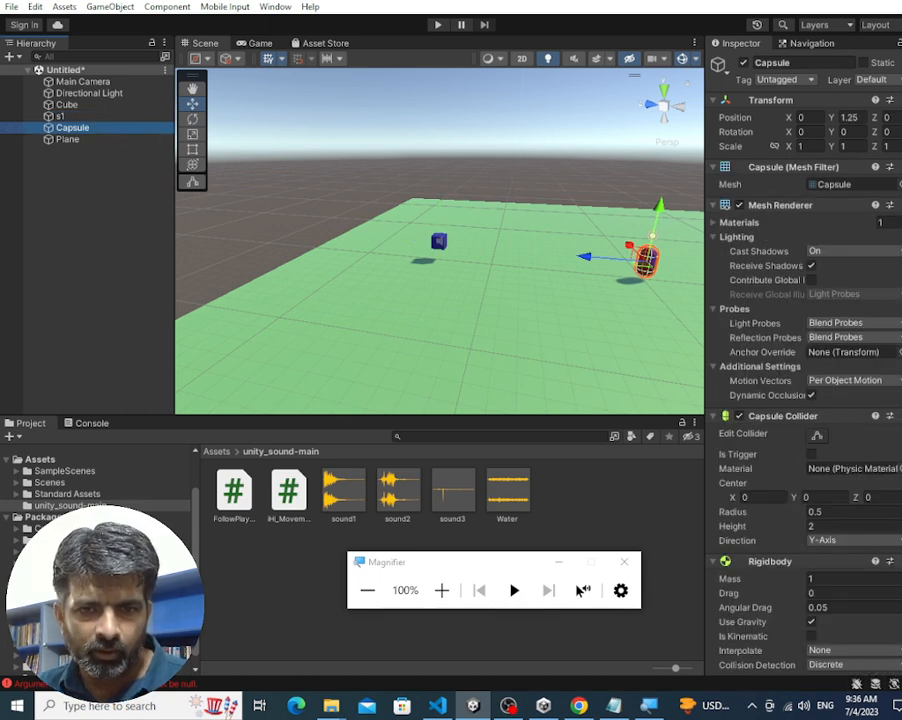
scroll(805, 380, "down", 5)
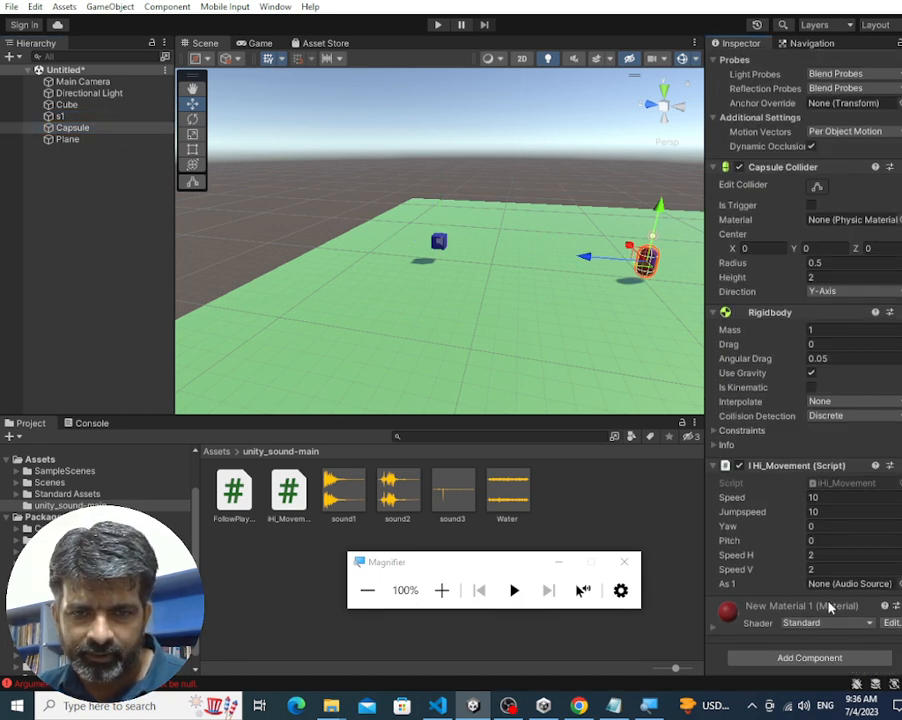
left_click_drag(59, 116, 838, 588)
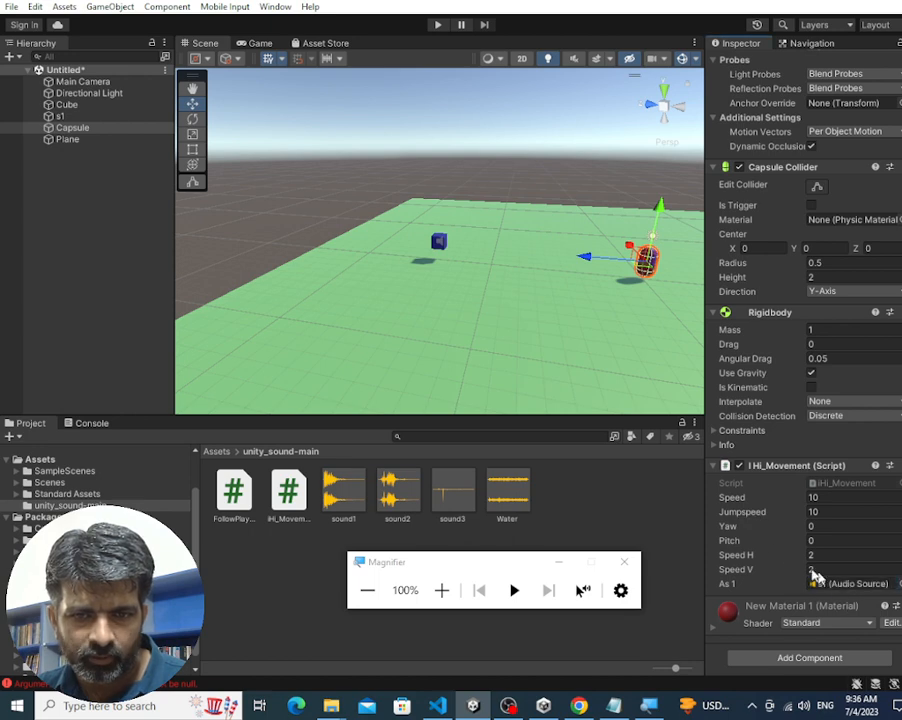
Test the scene in play mode by repeatedly moving the capsule into the blue cube and away from it, and stop the run
left_click(438, 25)
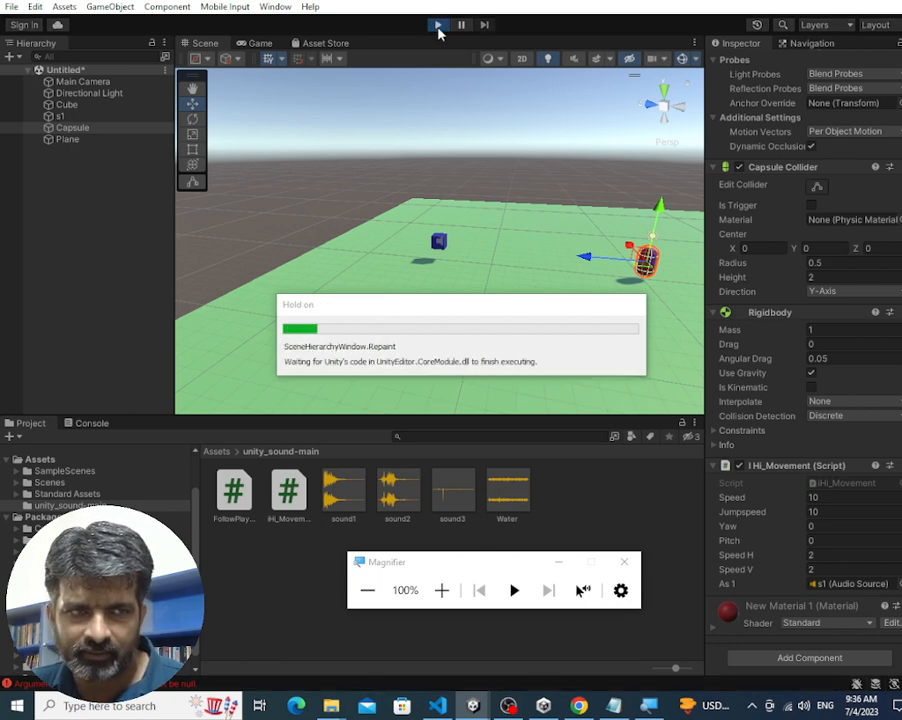
left_click(87, 127)
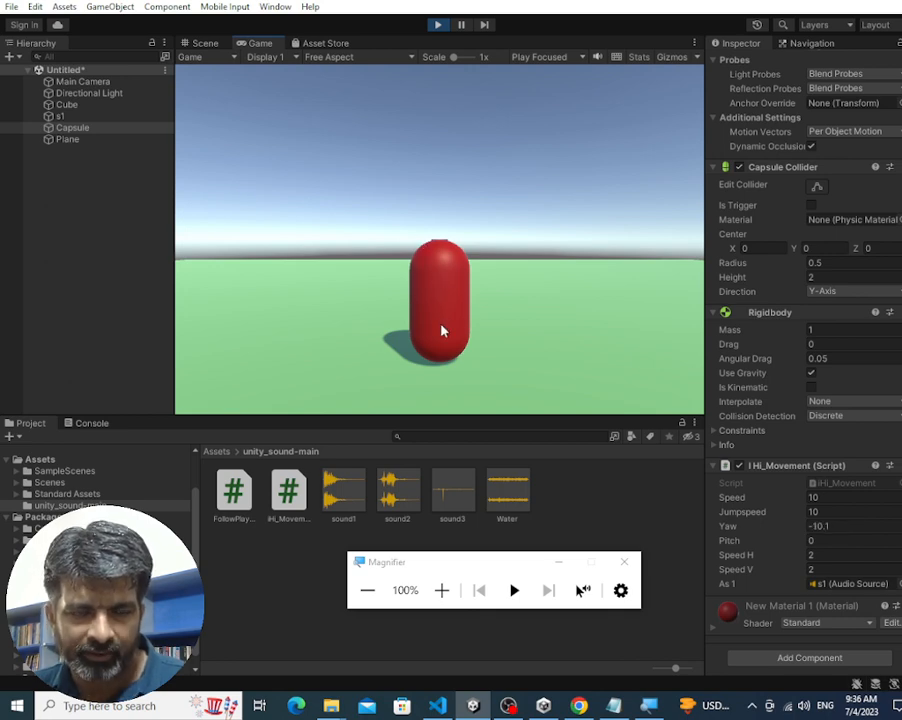
key("w")
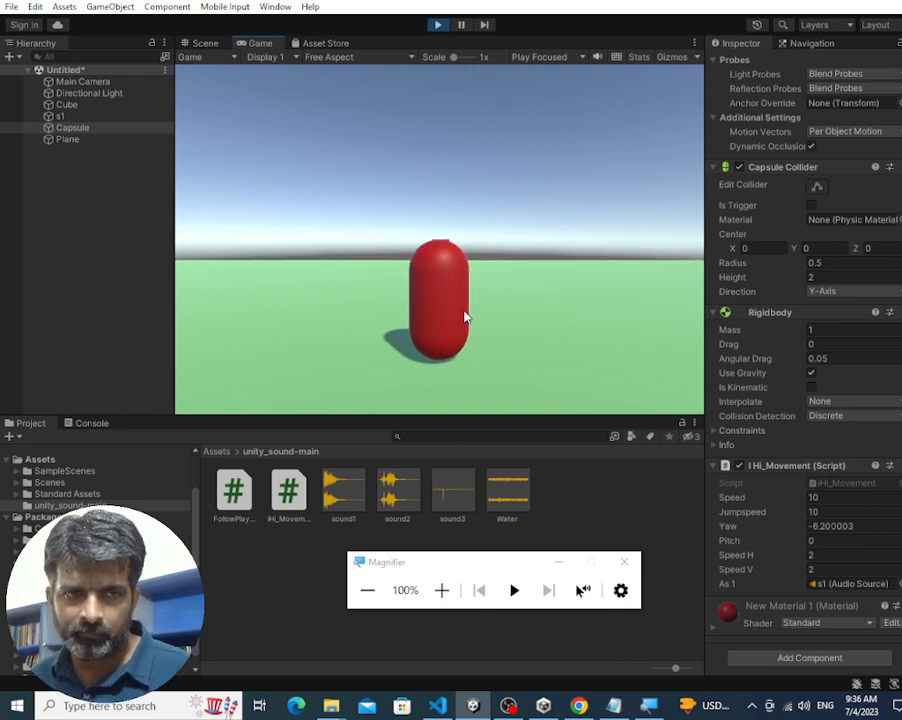
key("d")
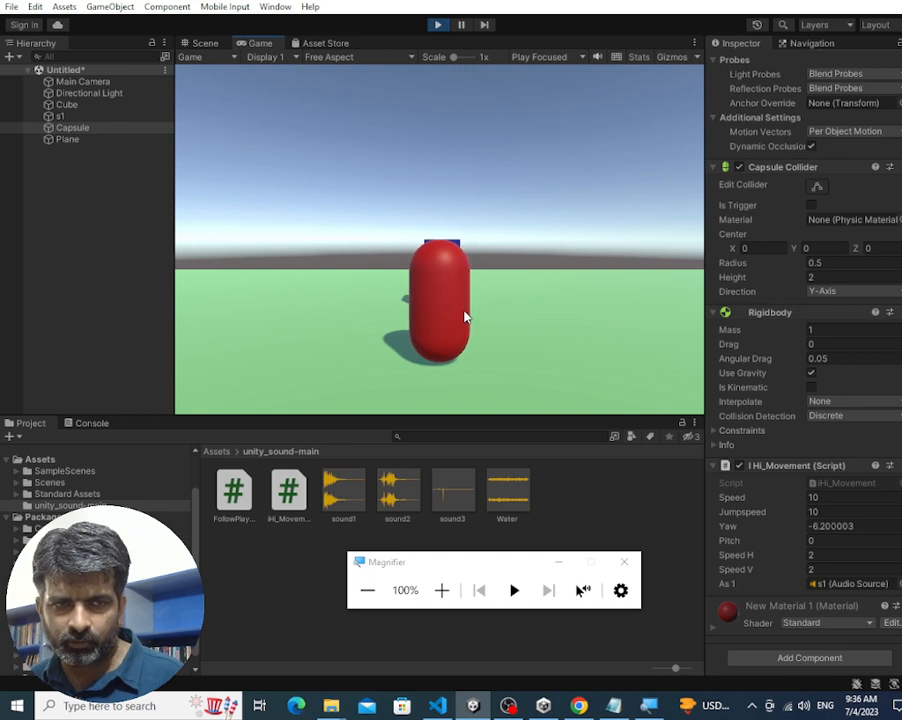
key("a")
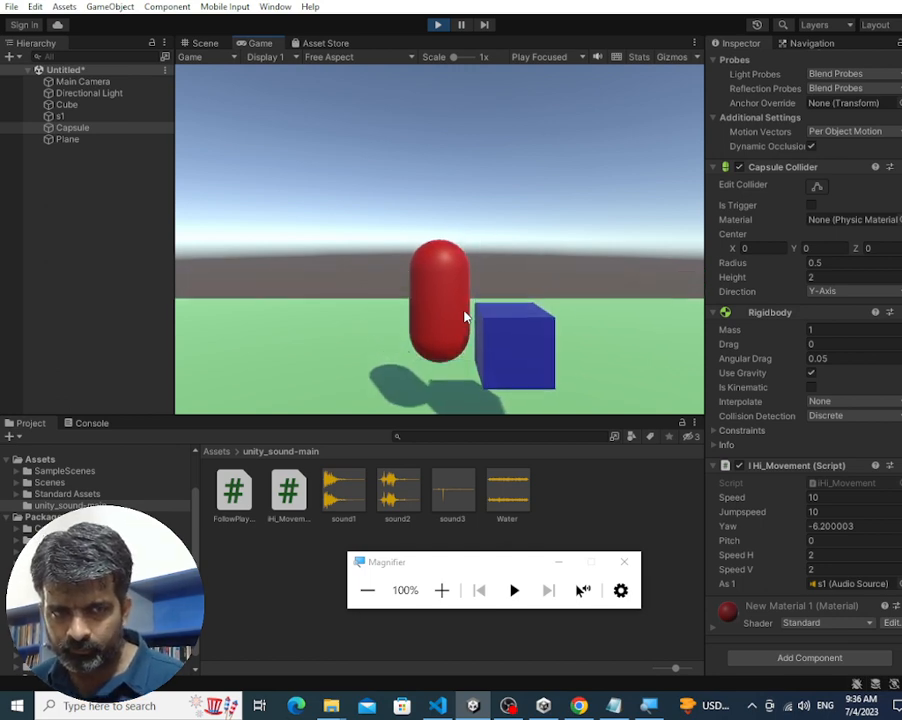
key("a")
key("s")
key("d")
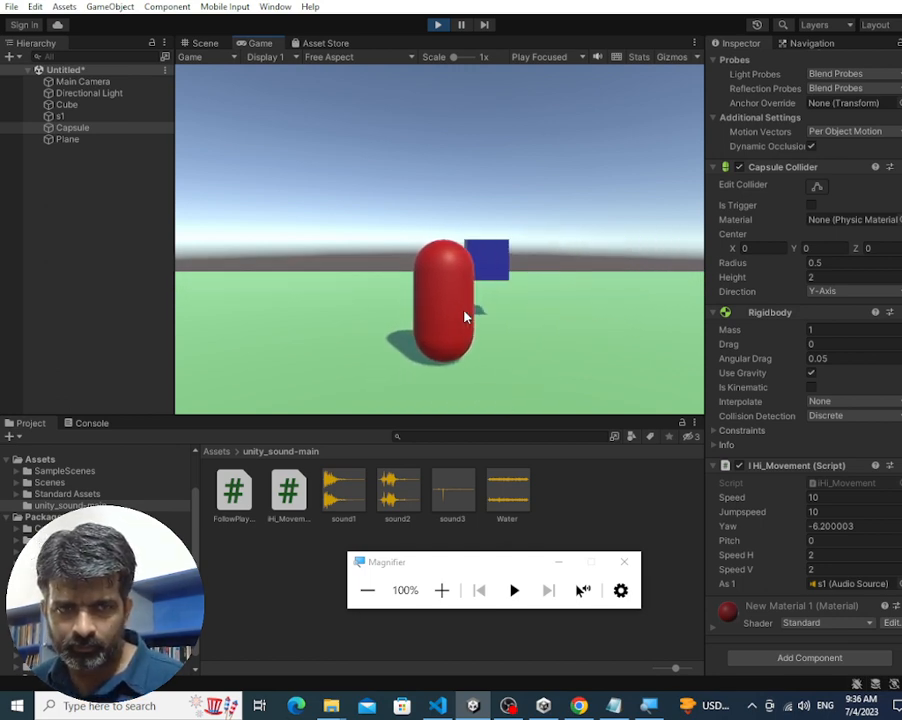
key("a")
key("space")
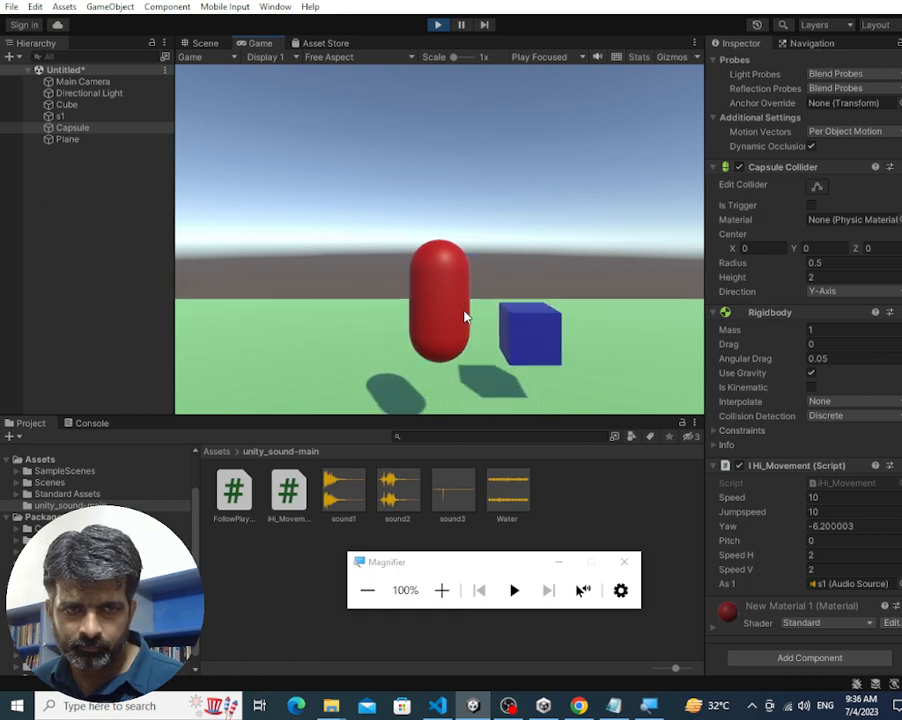
key("s")
key("d")
key("a")
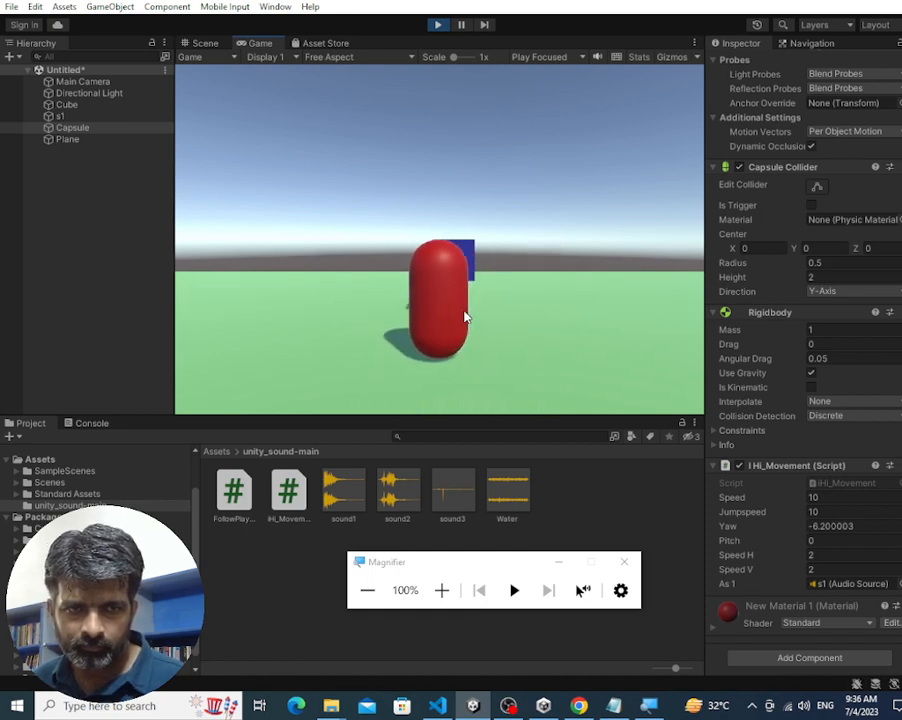
key("w")
key("a")
key("s")
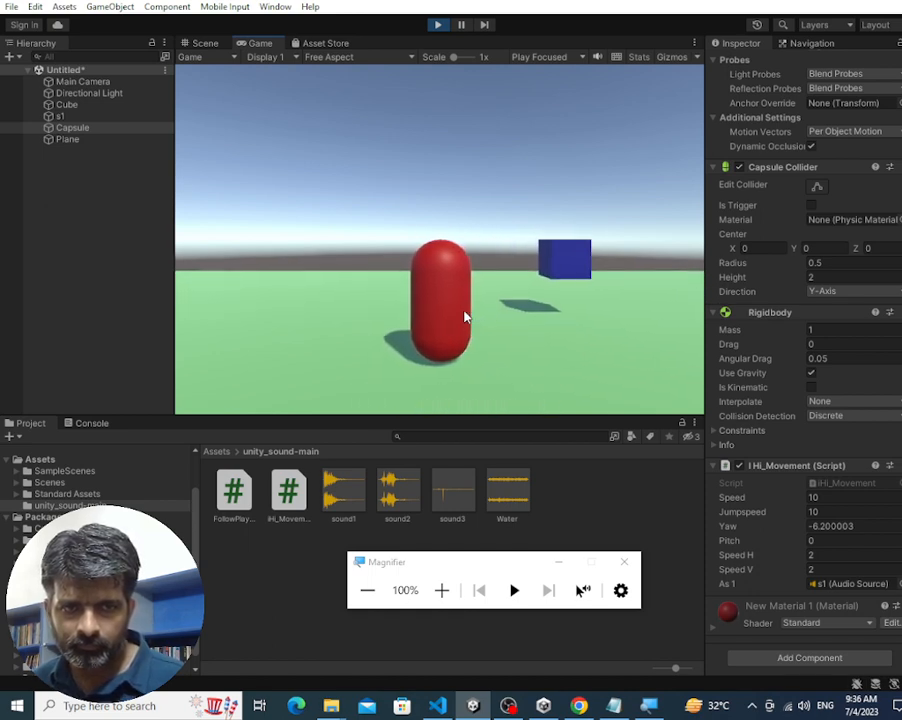
key("d")
key("w")
key("a")
key("d")
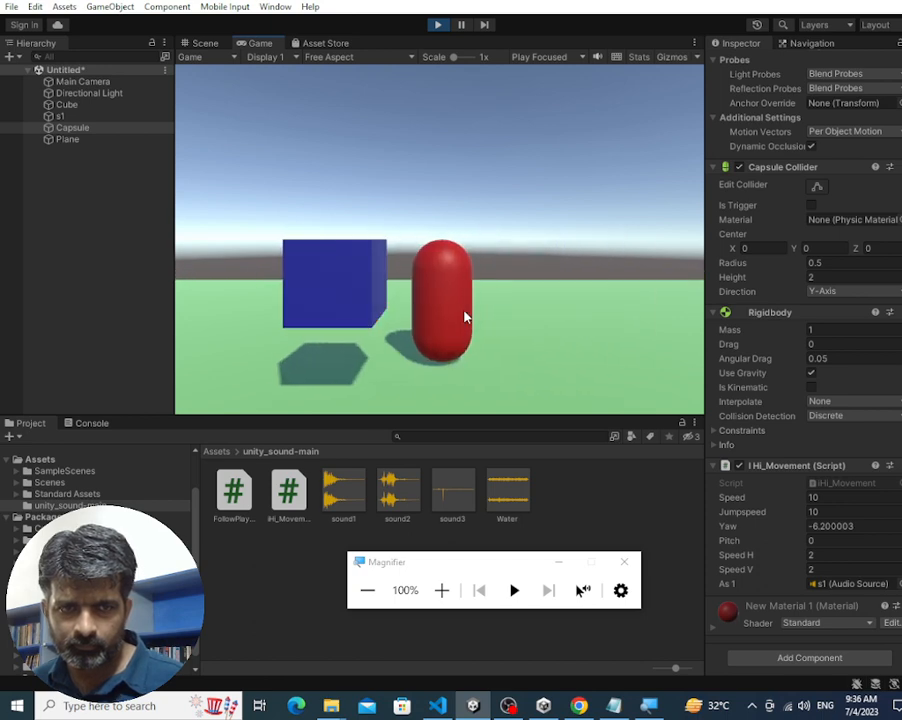
key("s")
key("a")
key("s")
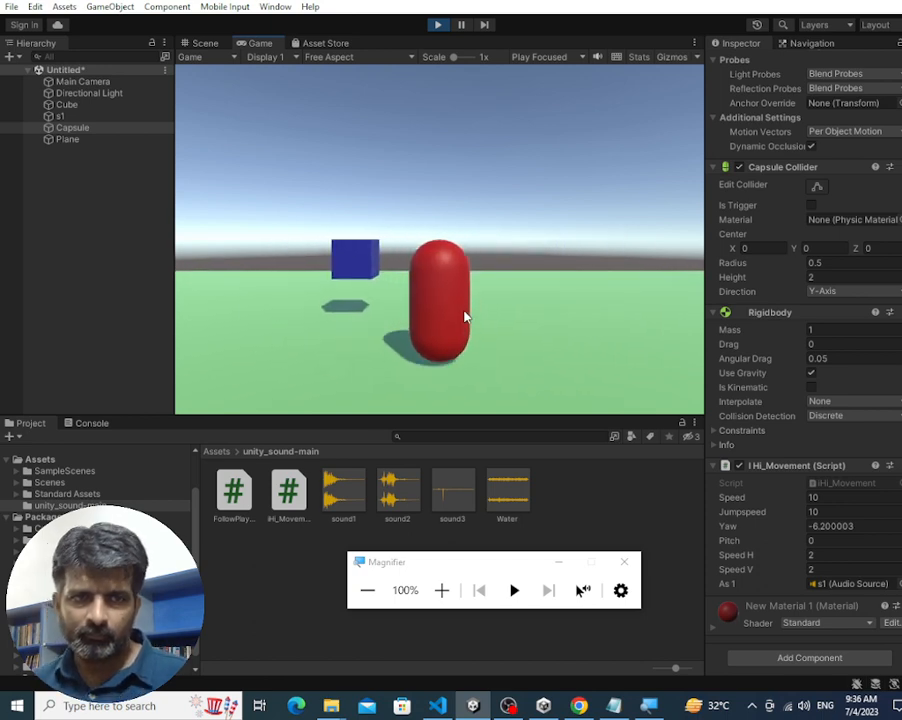
left_click(437, 24)
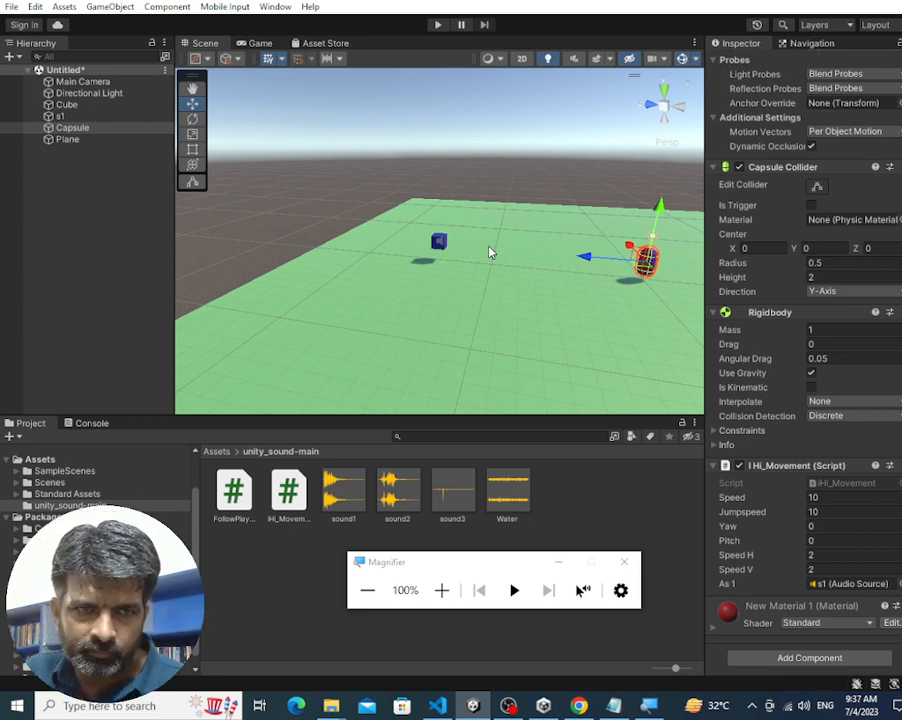
Create an empty scene object at the same position as s1 and name it s2
left_click(93, 117)
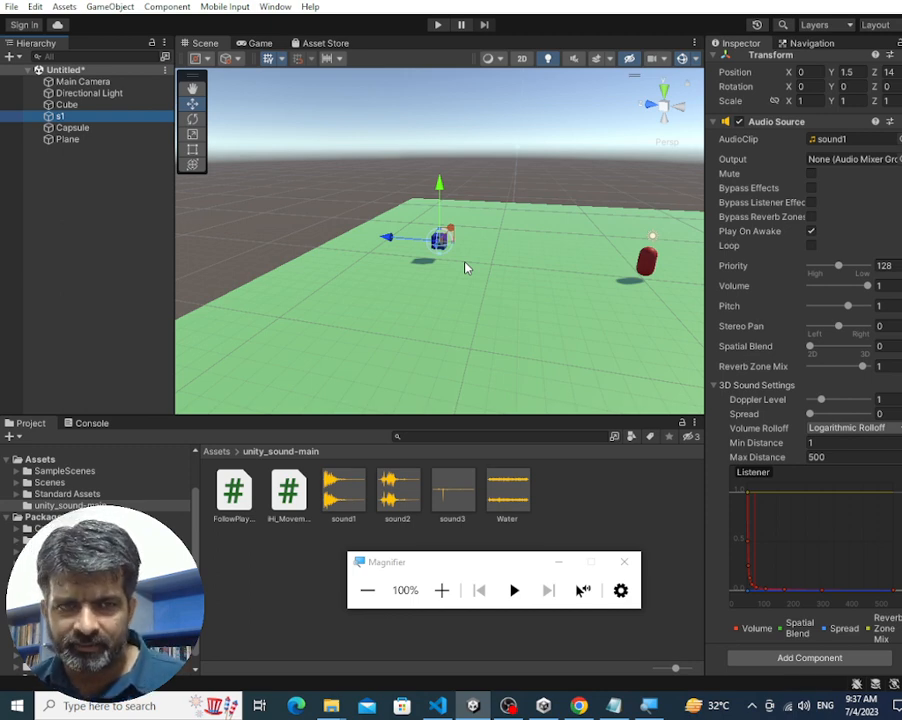
right_click(122, 206)
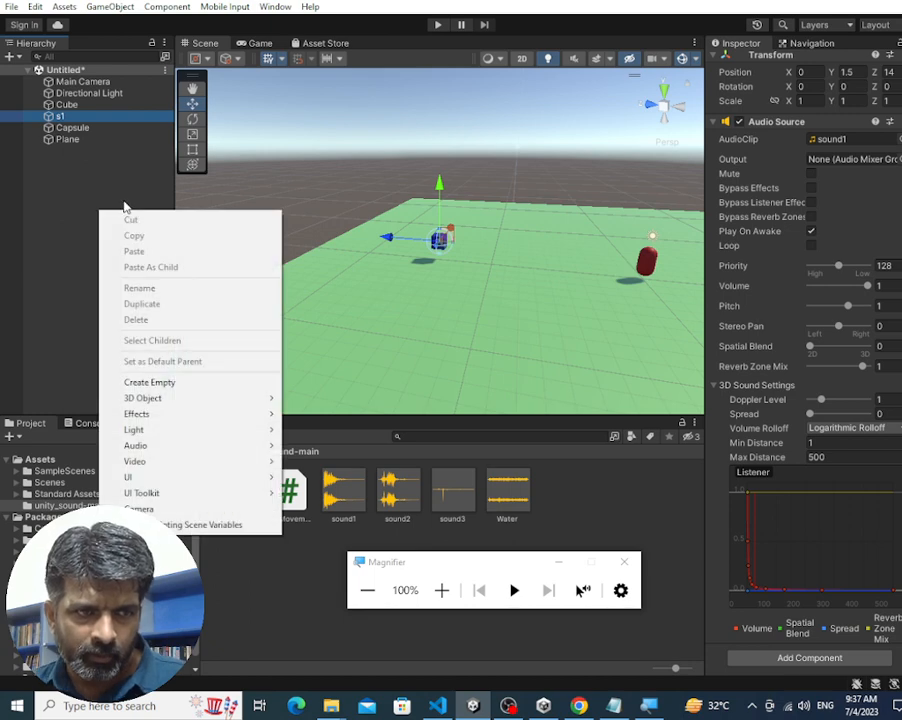
left_click(170, 384)
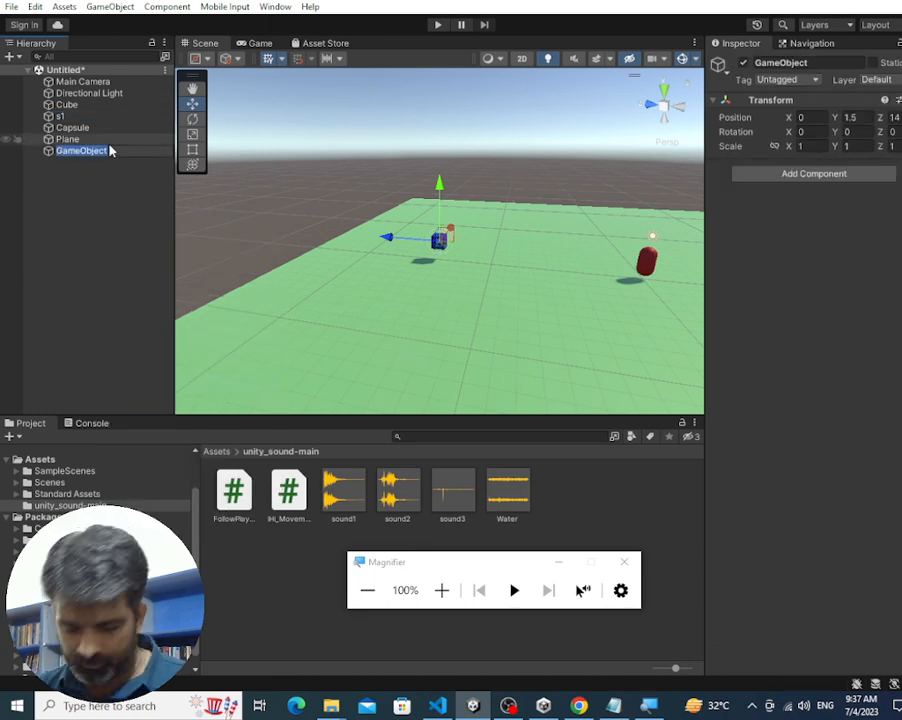
type("s2")
key("Return")
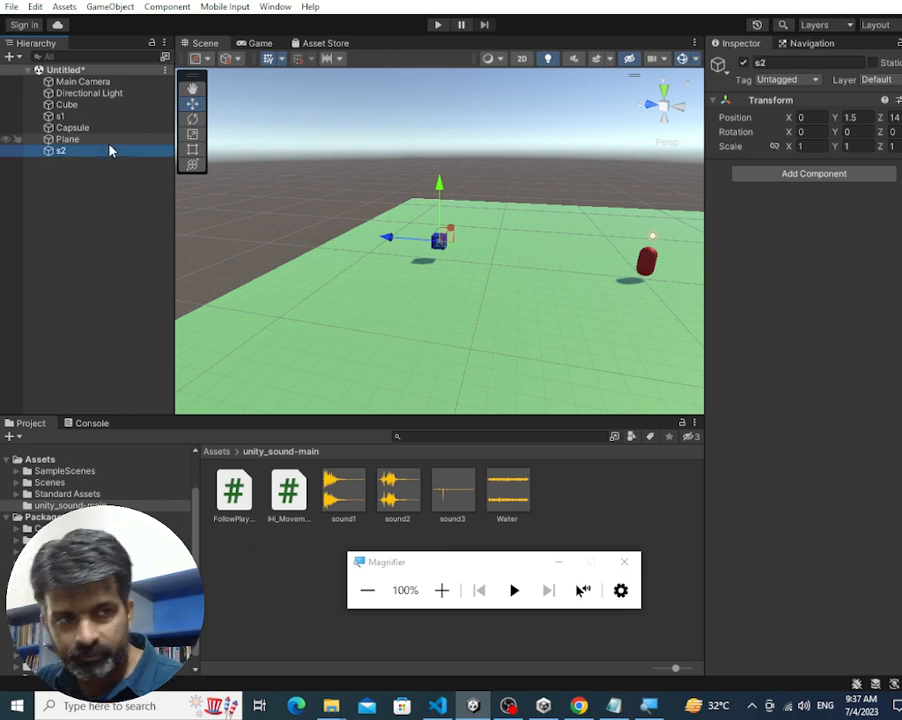
Reorder the scene objects so that s1 and s2 sit together between Capsule and Plane, and clear the selection
left_click_drag(108, 153, 106, 122)
left_click(107, 118)
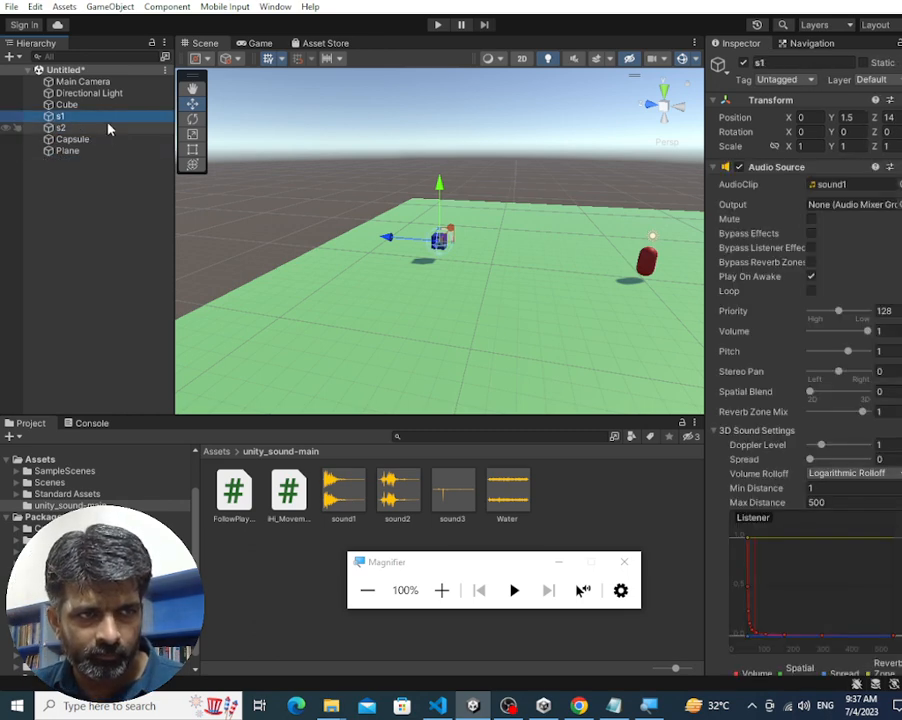
left_click(112, 125)
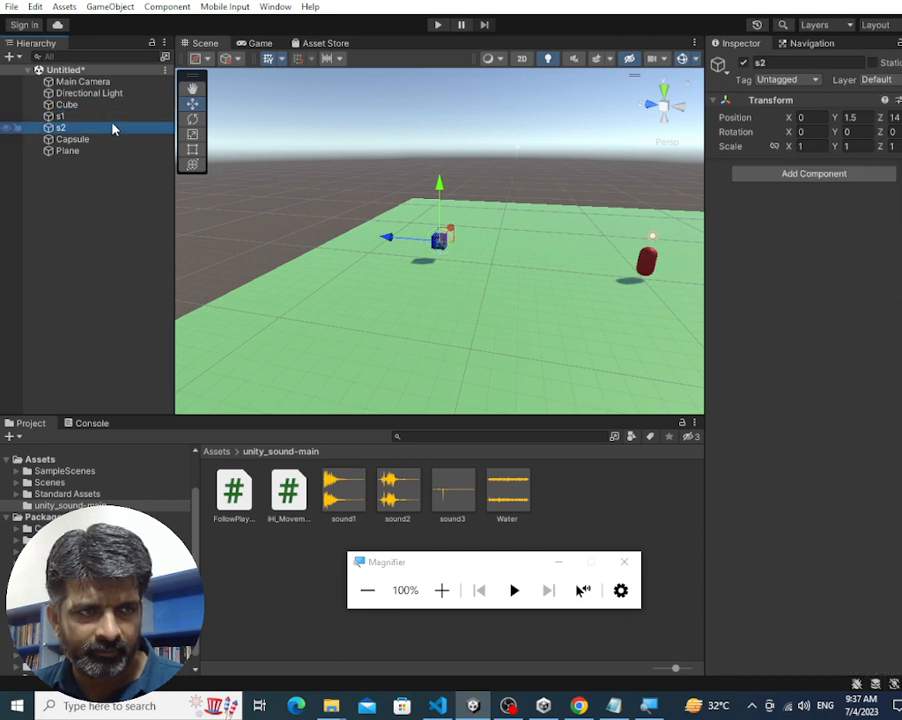
left_click(115, 120, "ctrl")
left_click_drag(115, 127, 88, 127)
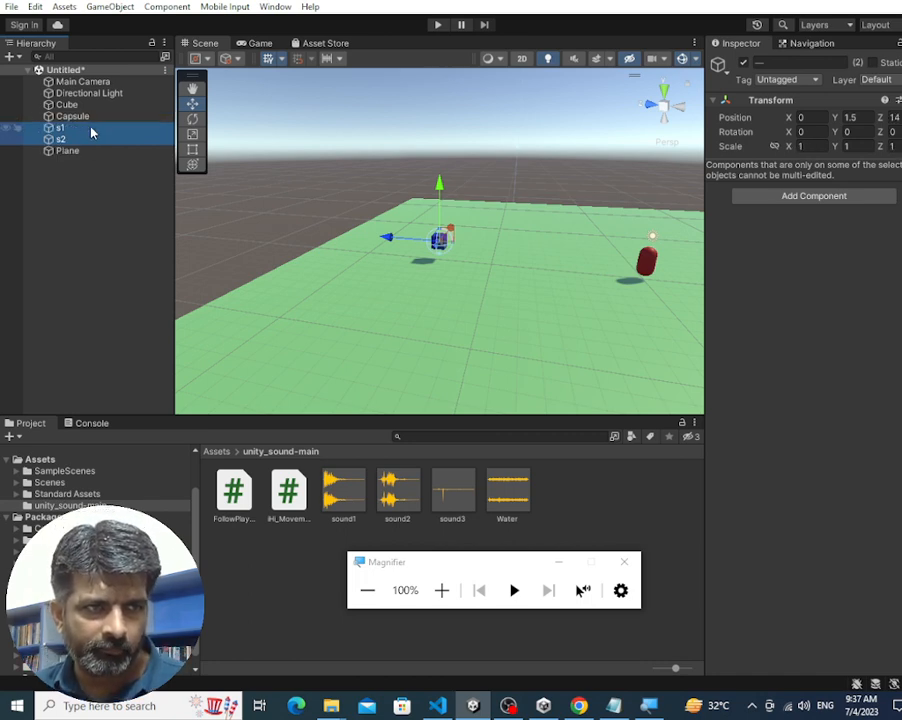
left_click(84, 166)
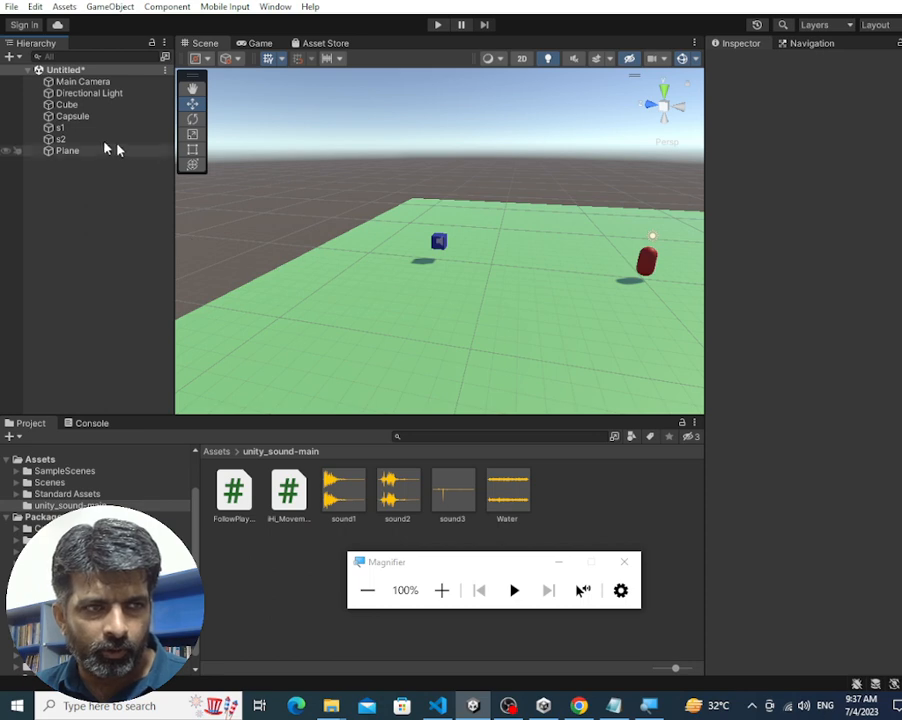
Add the sound2 clip to s2 as an audio source and briefly run the scene in play mode
left_click(99, 143)
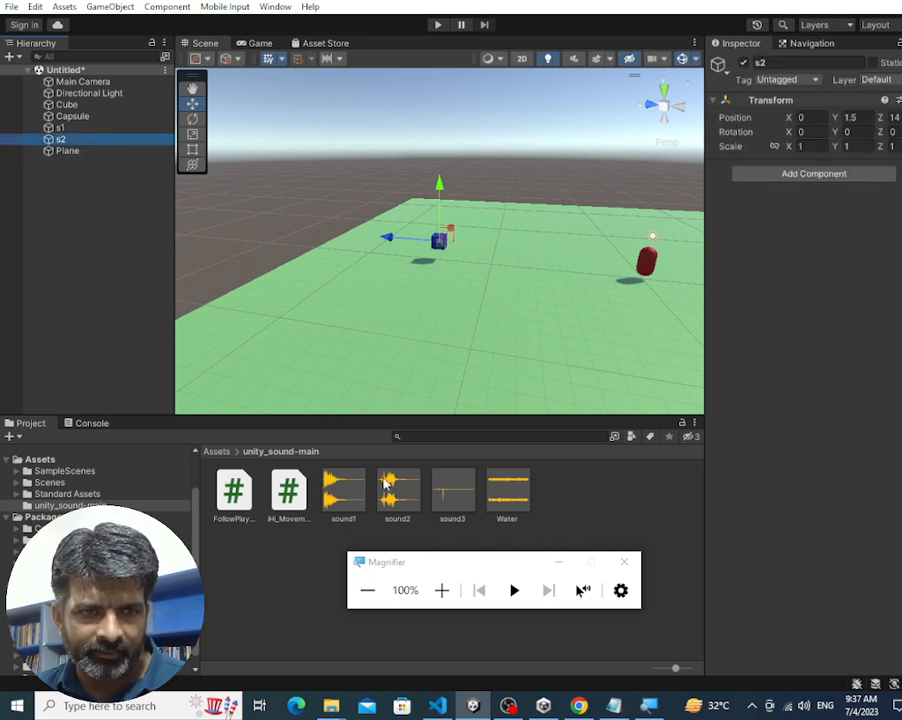
left_click_drag(386, 483, 48, 146)
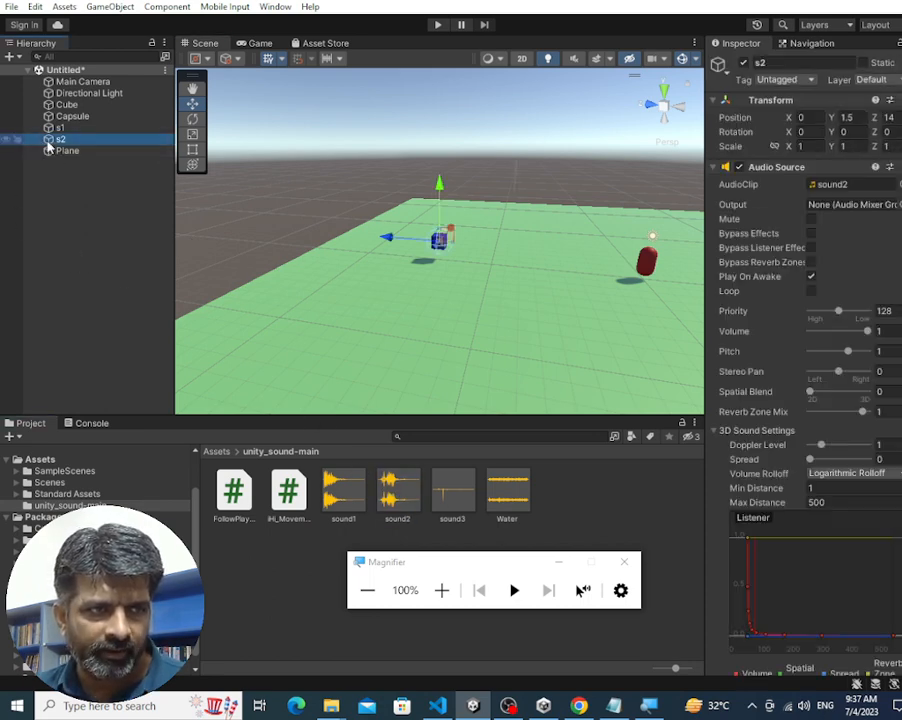
left_click(438, 24)
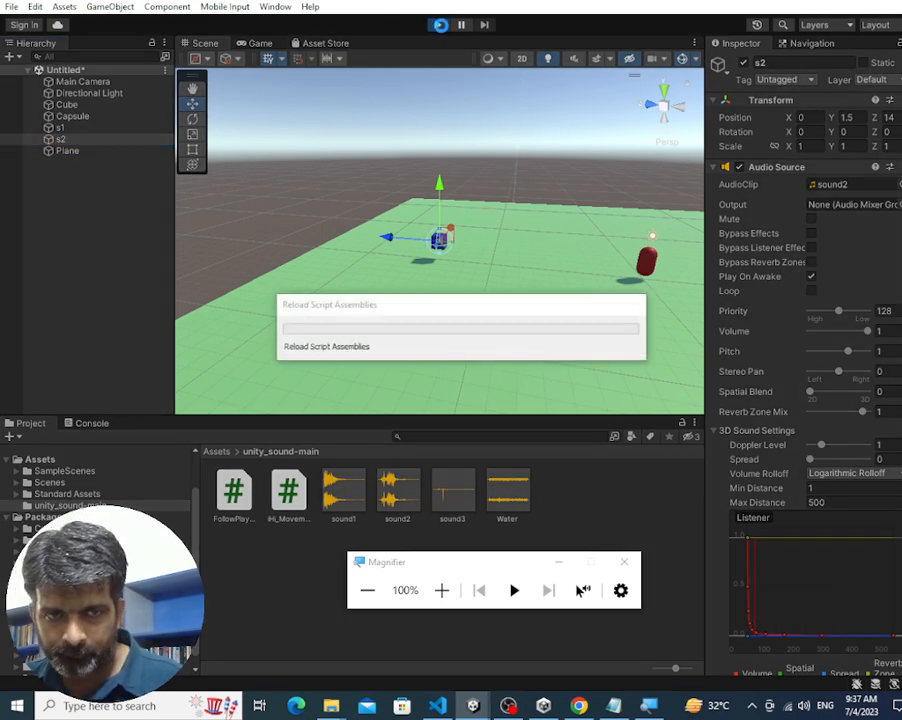
left_click(440, 26)
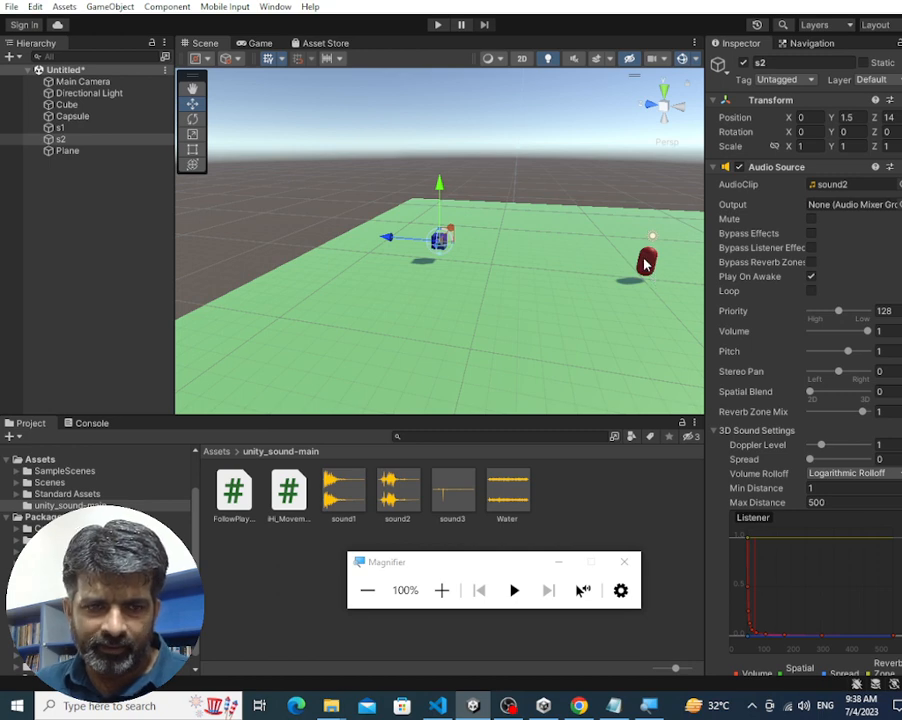
Switch to Visual Studio Code, duplicate the as1 declaration in iHi_Movement.cs as "public AudioSource as2;" on the line below, and save the script
key("alt+Tab")
key("alt+Tab")
key("Tab")
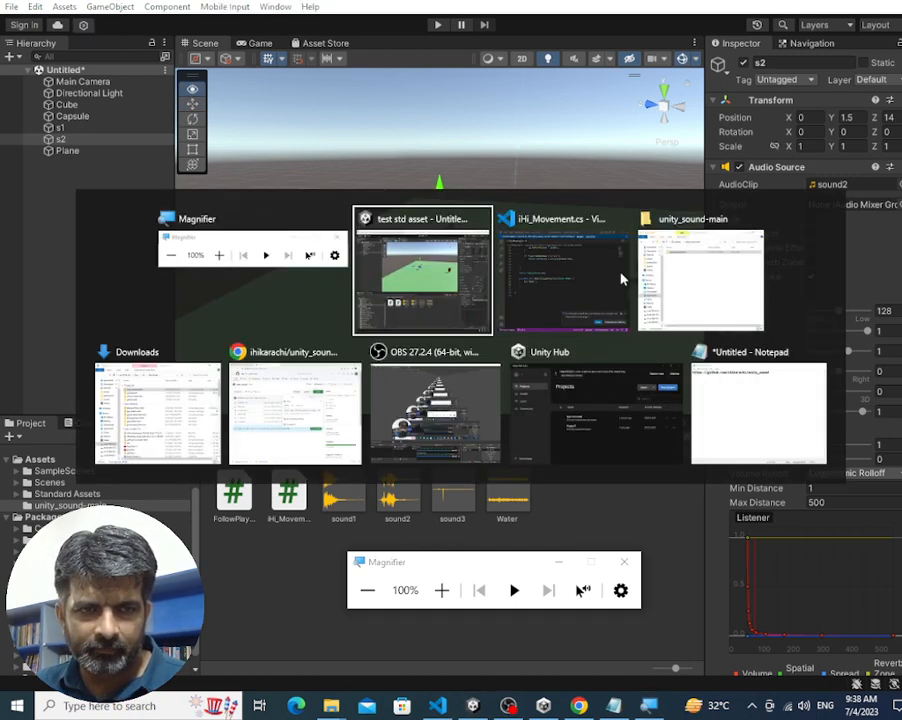
left_click(420, 298)
key("Up")
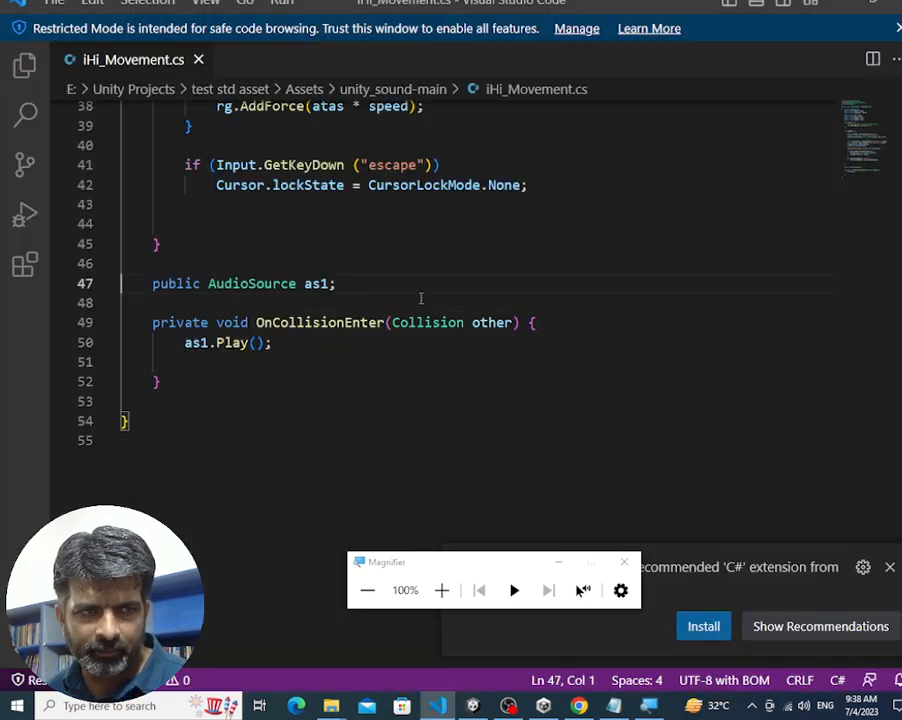
key("ctrl+Right")
key("Home")
key("shift+End")
key("ctrl+c")
key("End")
key("Return")
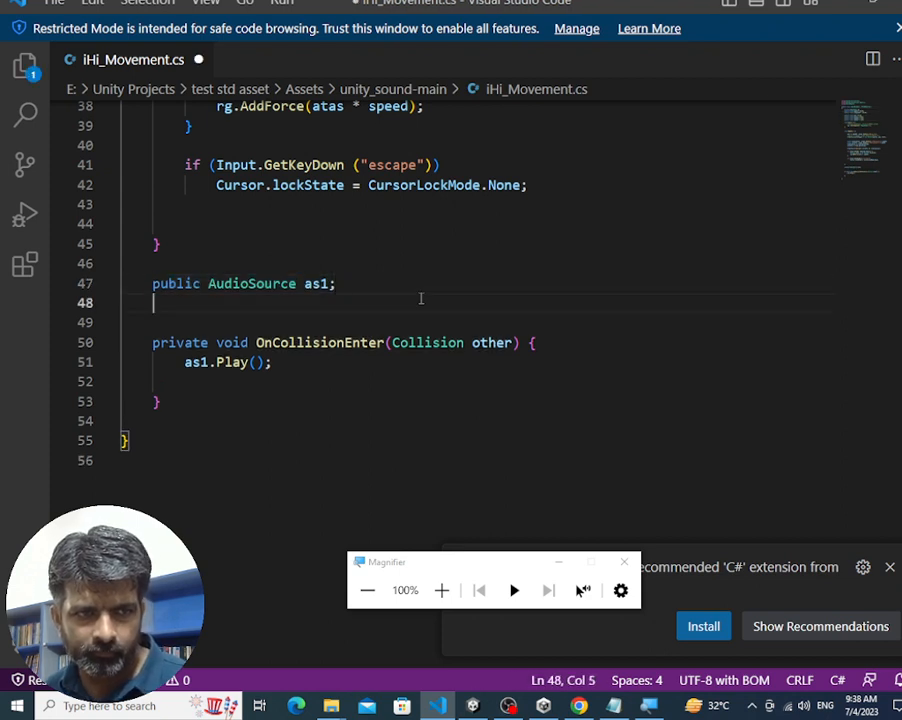
key("ctrl+v")
type("2")
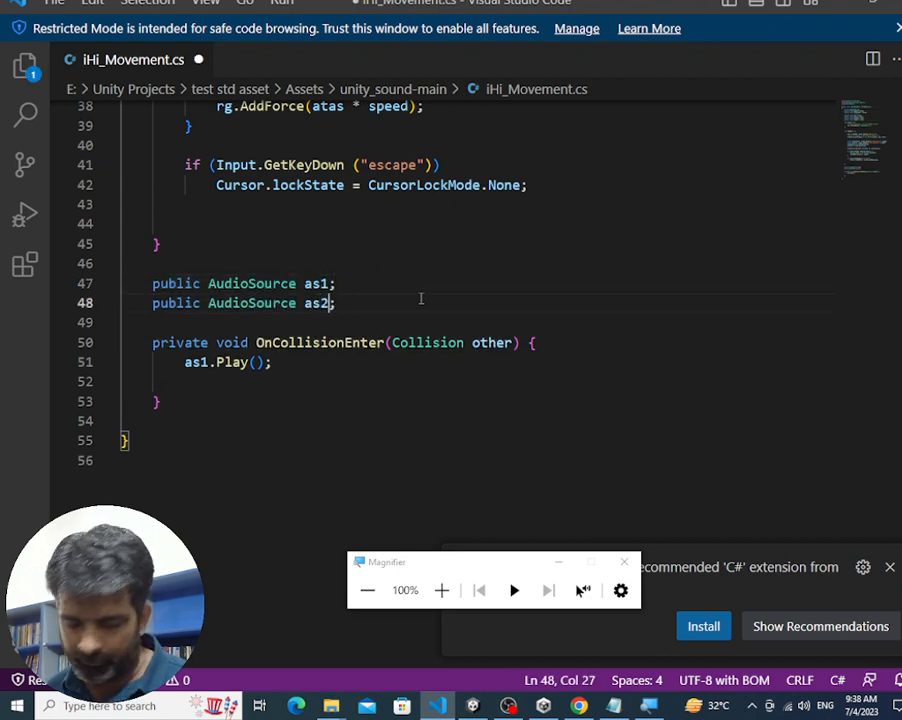
key("ctrl+s")
Switch to Unity and assign the s2 object to the As 2 audio source field of the capsule's iHi_Movement script
key("alt+Tab")
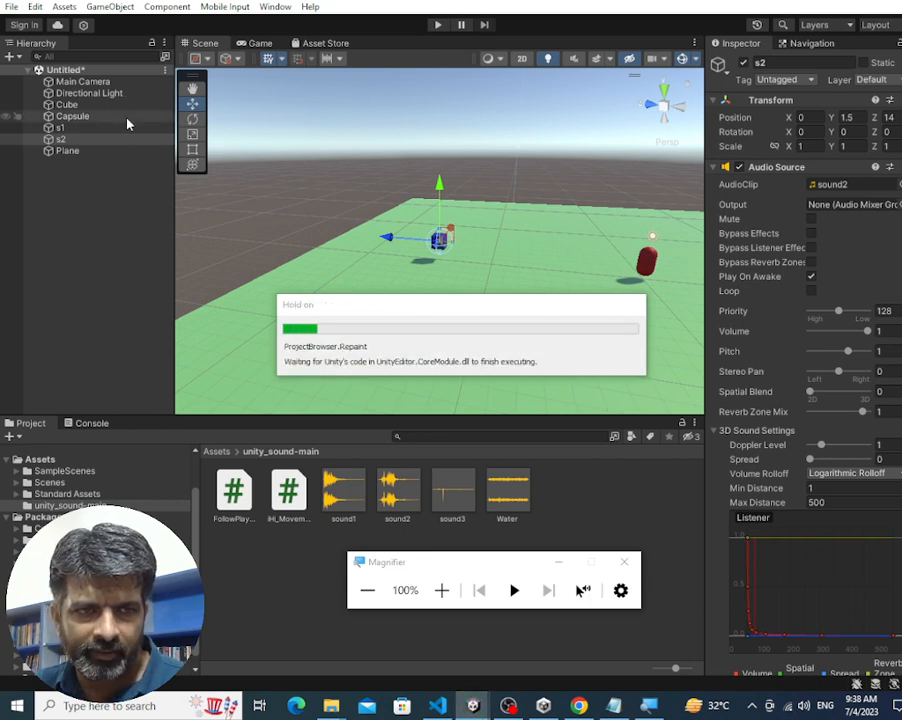
left_click(128, 119)
scroll(712, 553, "down", 6)
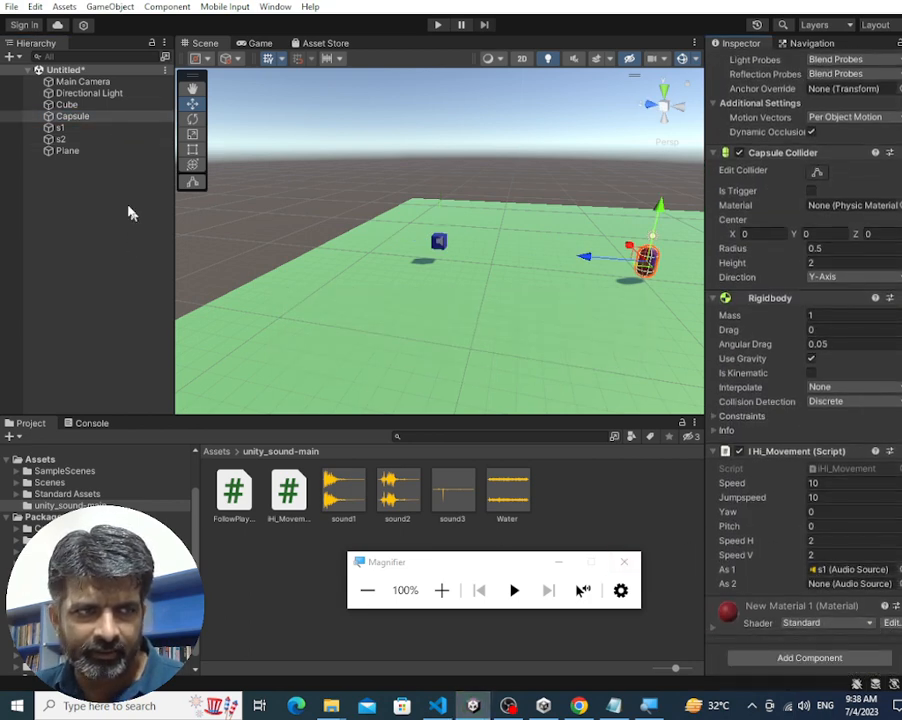
left_click_drag(808, 513, 850, 583)
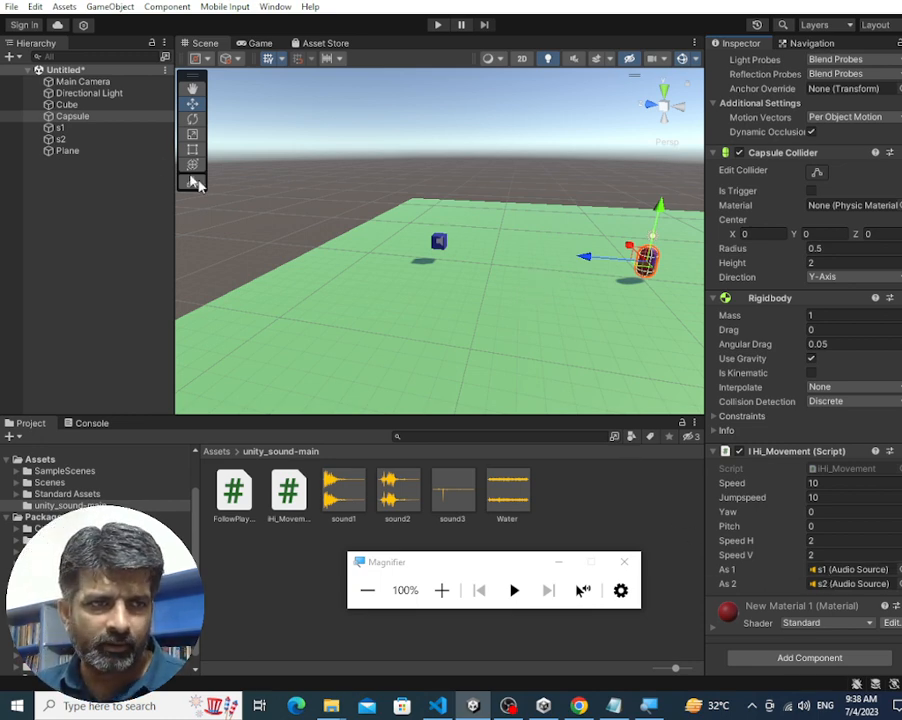
Add a 3D sphere to the scene and move it away from the cube to X -9.06 and Y 0.73
right_click(80, 209)
mouse_move(144, 398)
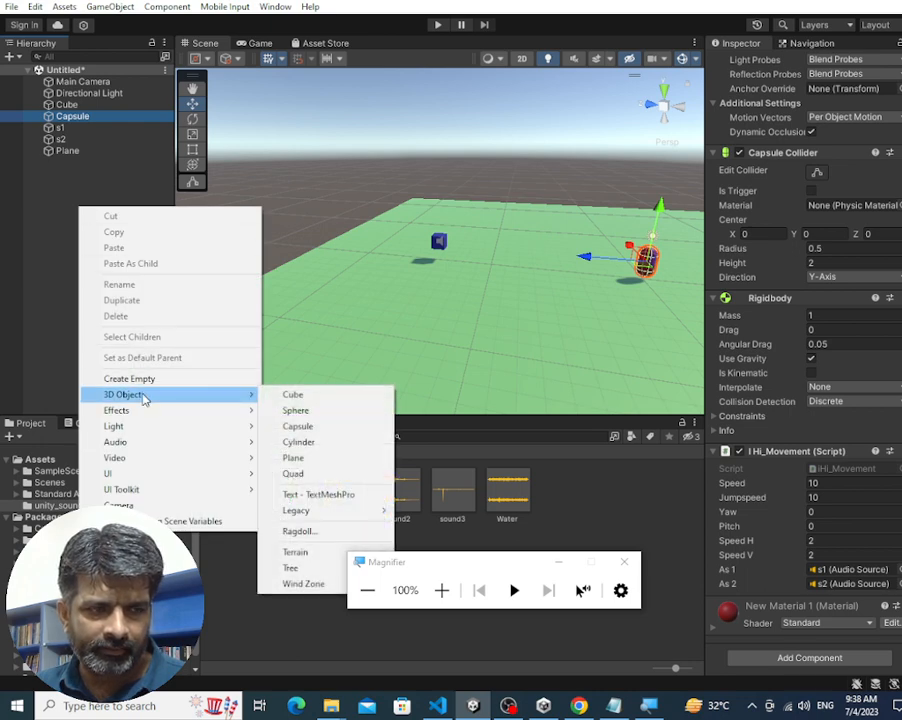
left_click(360, 414)
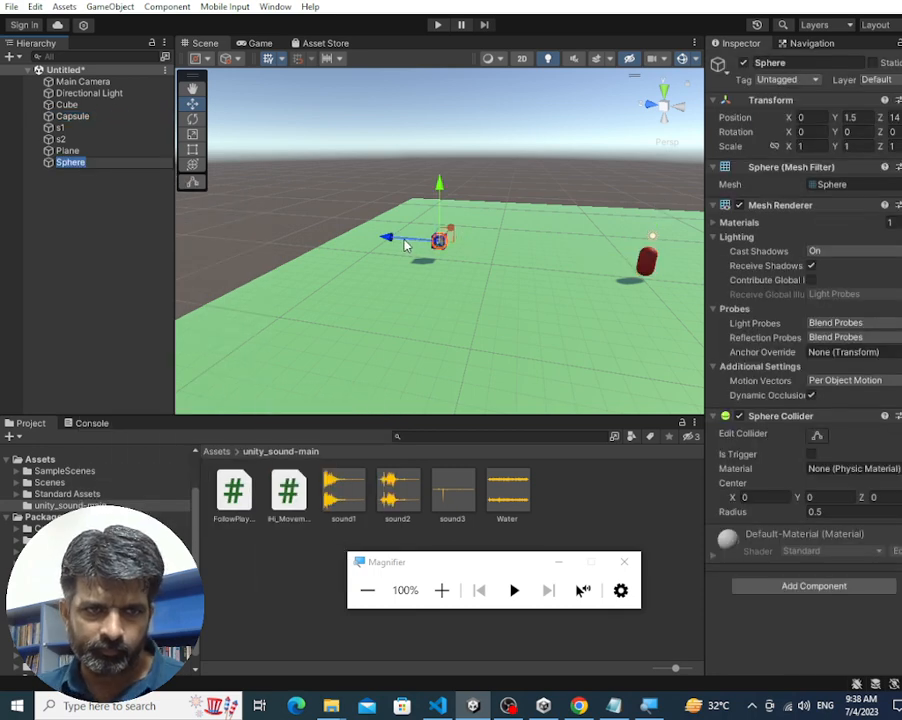
left_click_drag(449, 231, 432, 292)
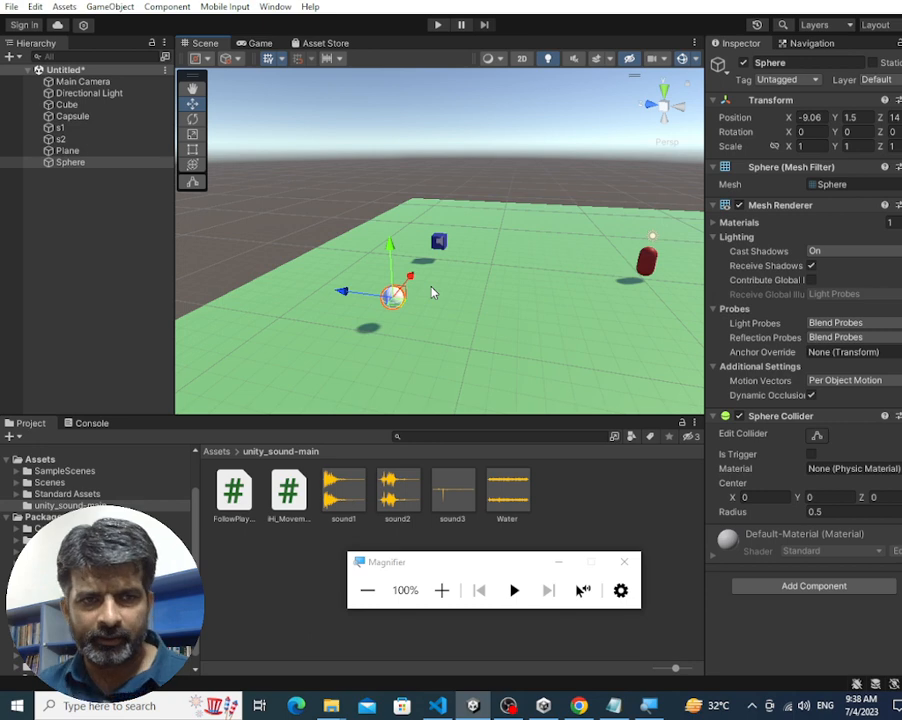
left_click_drag(391, 253, 391, 268)
Apply the cyan New Material 4 from the Assets folder to the sphere
left_click(224, 452)
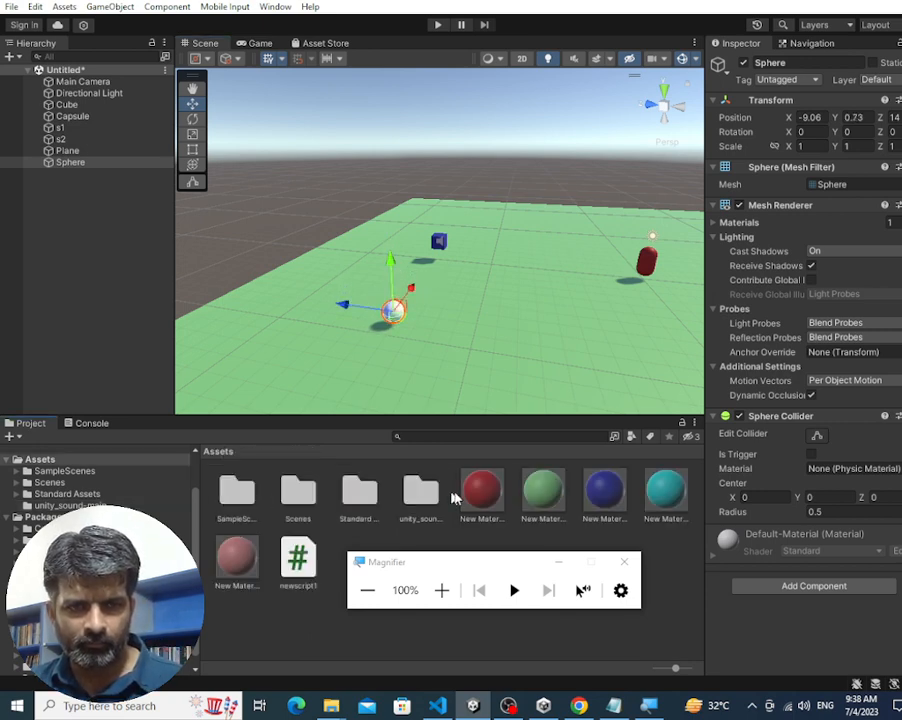
left_click_drag(648, 497, 395, 318)
left_click(431, 334)
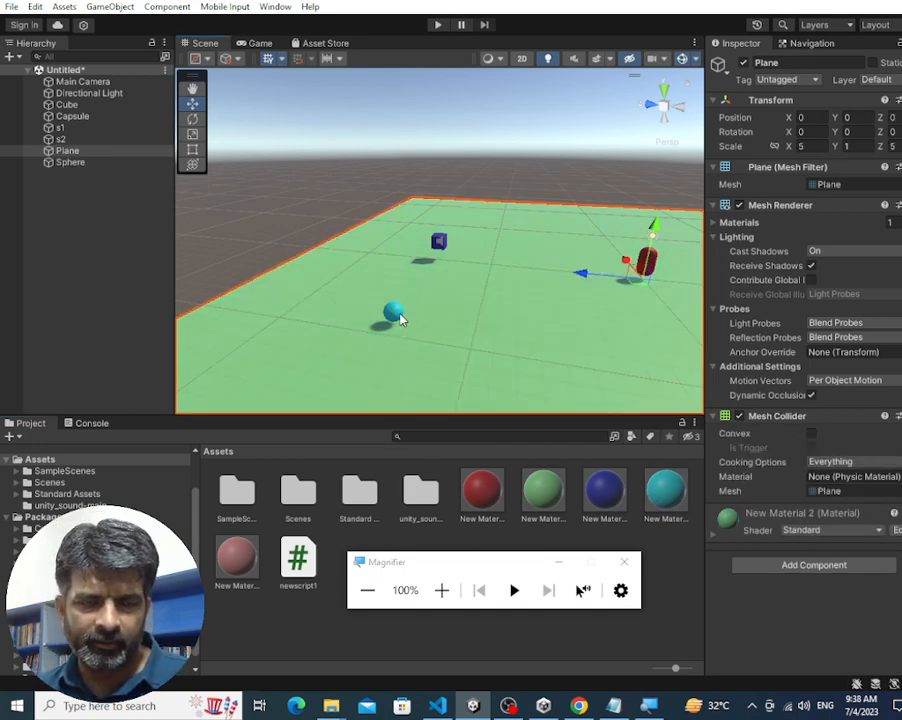
left_click(394, 316)
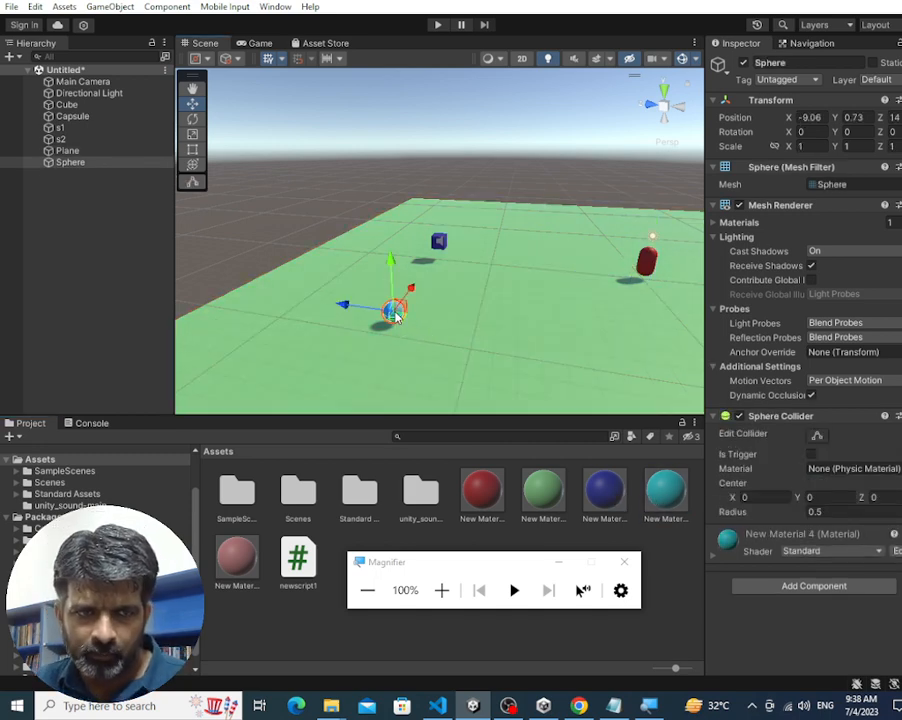
Tag the sphere as Fire and the cube as block
left_click(441, 245)
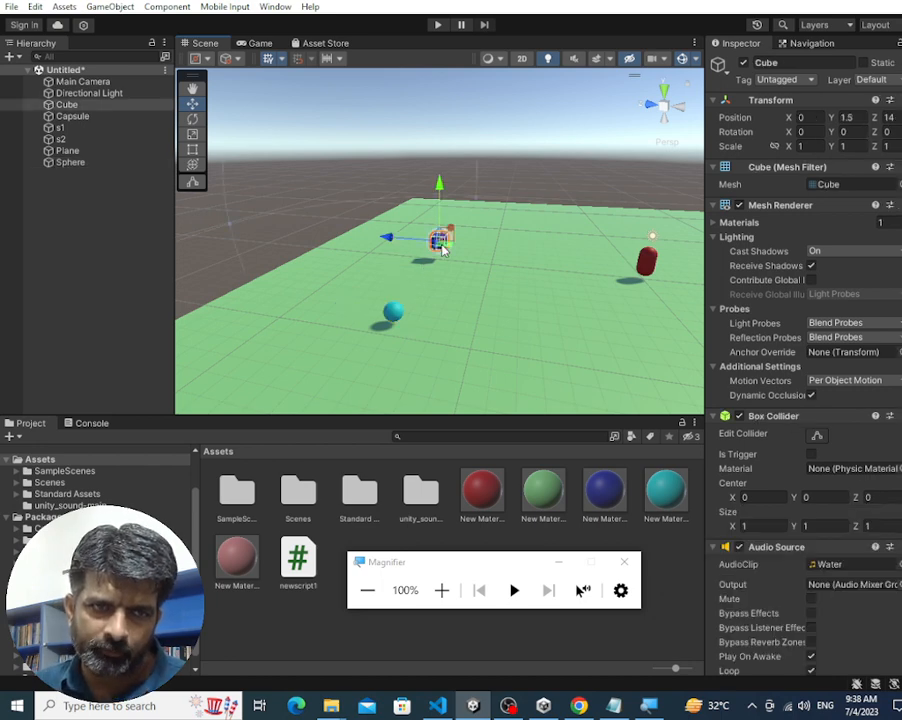
left_click(398, 313)
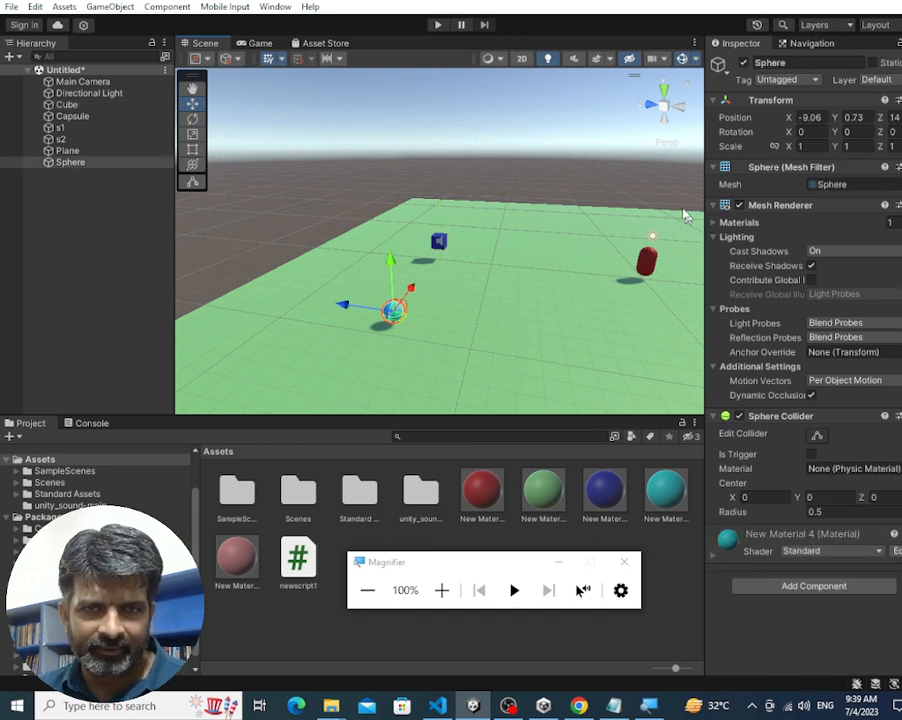
left_click(810, 82)
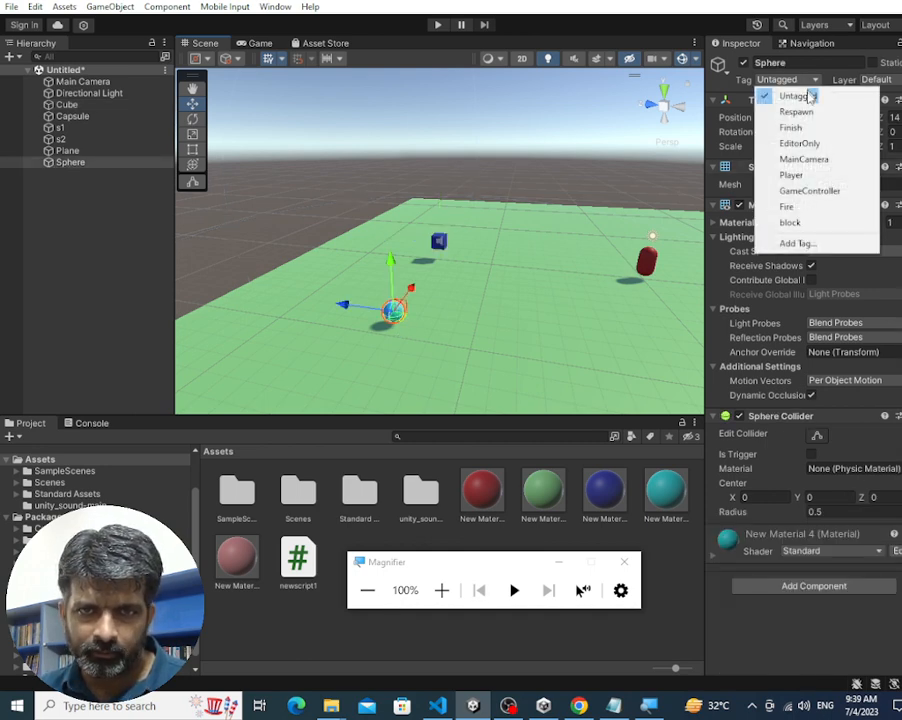
left_click(812, 208)
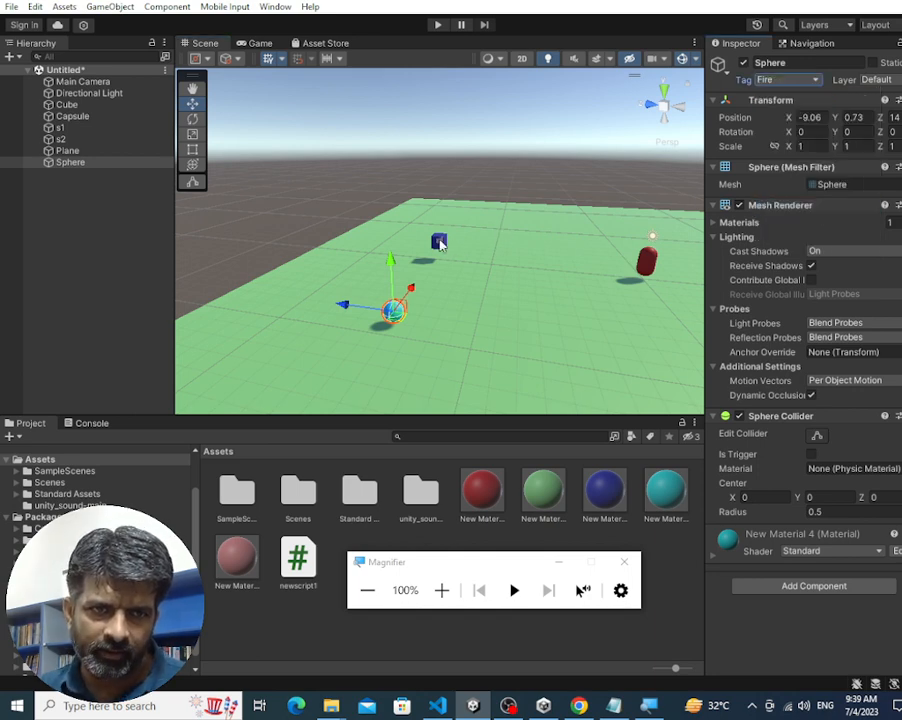
left_click(440, 243)
left_click(776, 81)
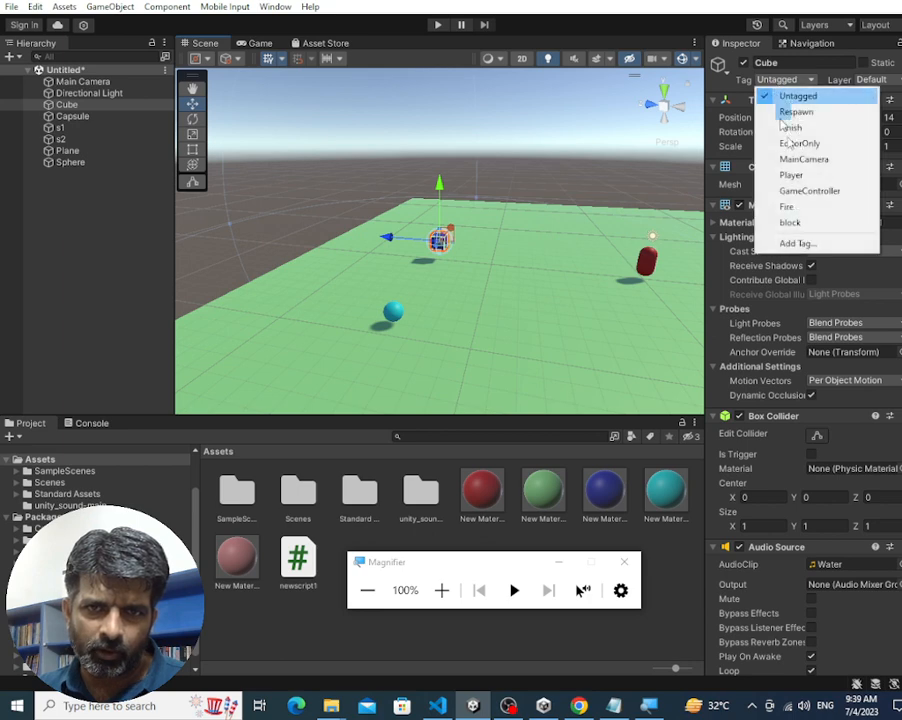
left_click(792, 222)
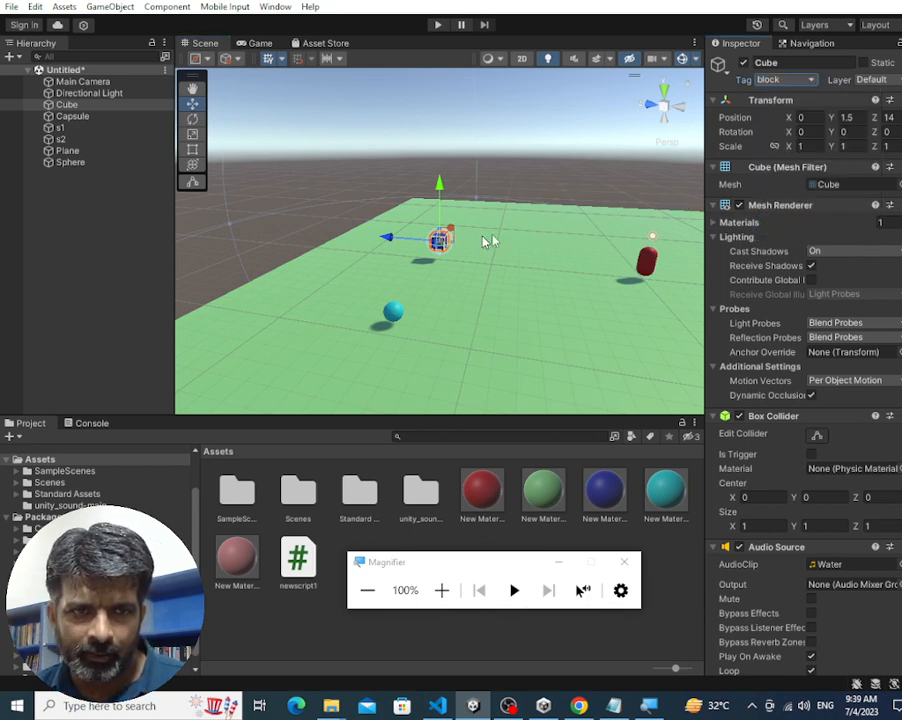
Review the custom tag definitions, the s1 audio source, the collision code in iHi_Movement.cs, and the tags of the cube and sphere
left_click(785, 80)
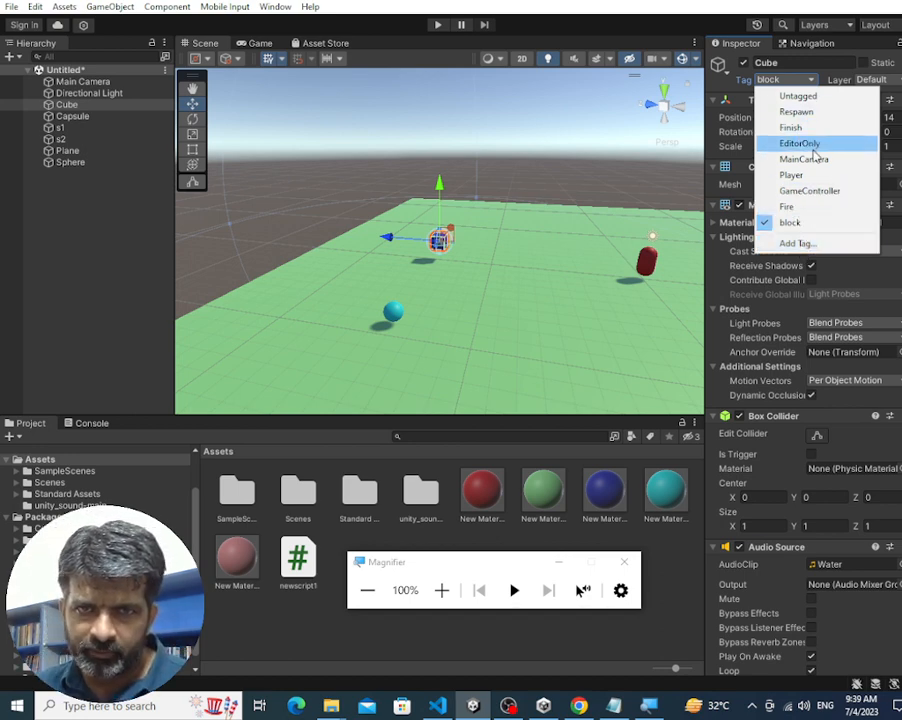
left_click(797, 243)
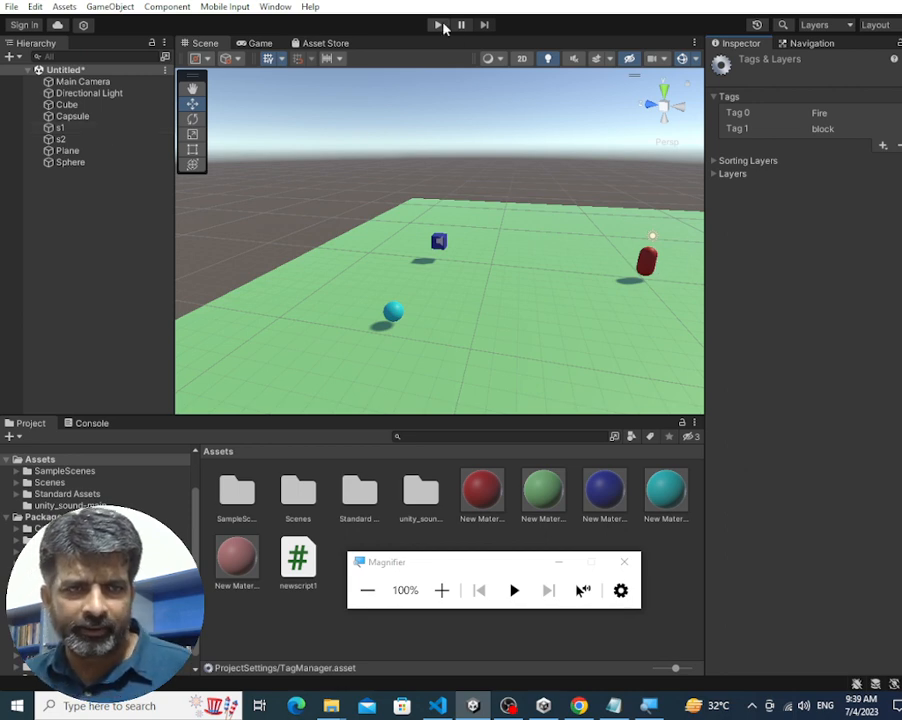
left_click(88, 137)
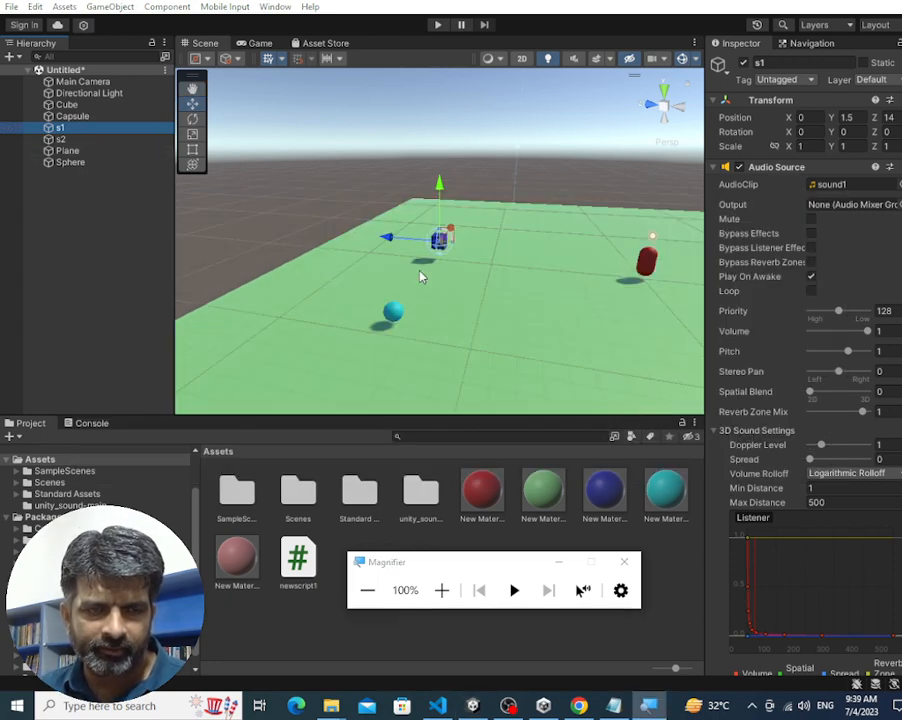
key("alt+Tab")
key("alt+Tab")
left_click(378, 378)
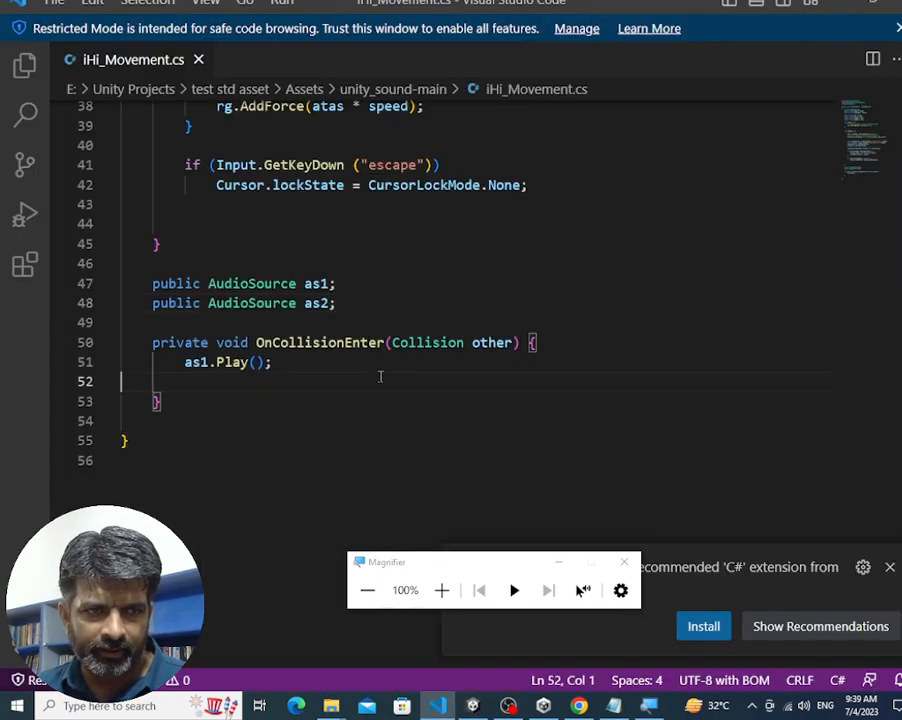
key("alt+Tab")
key("alt+Tab")
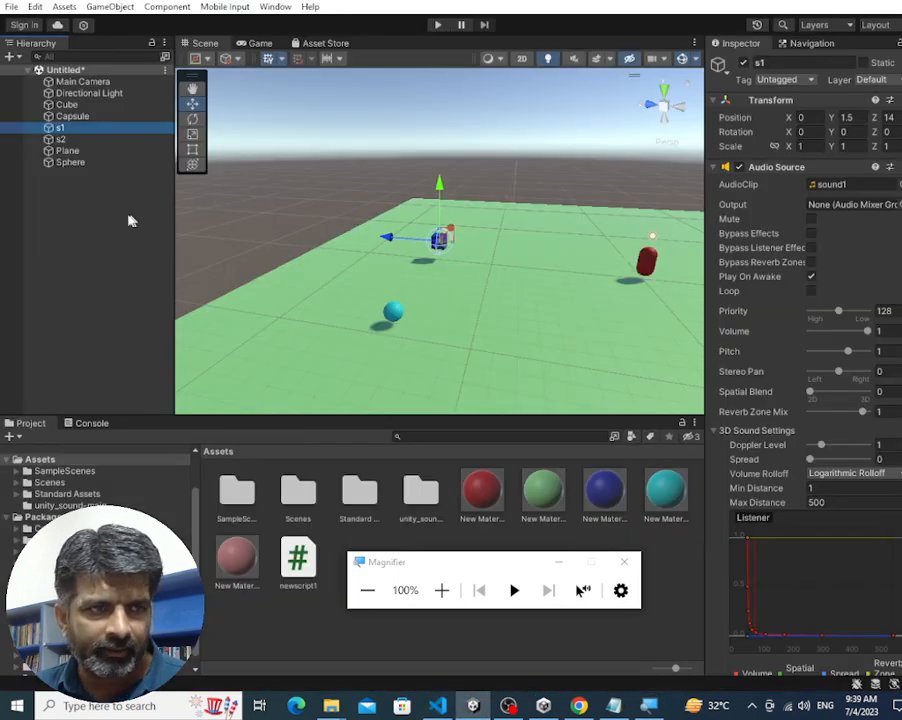
left_click(100, 105)
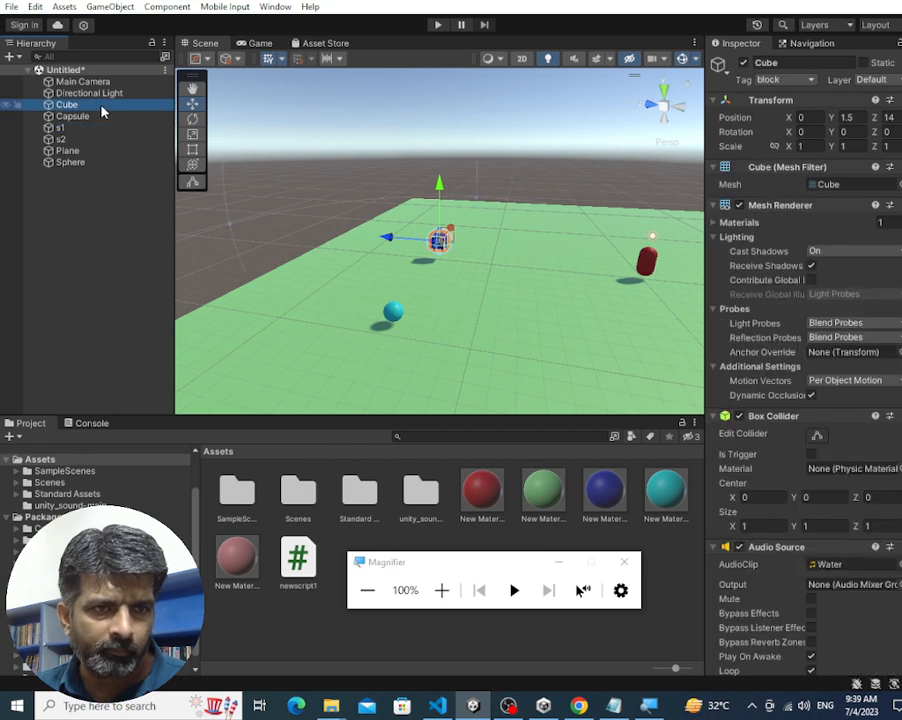
left_click(89, 163)
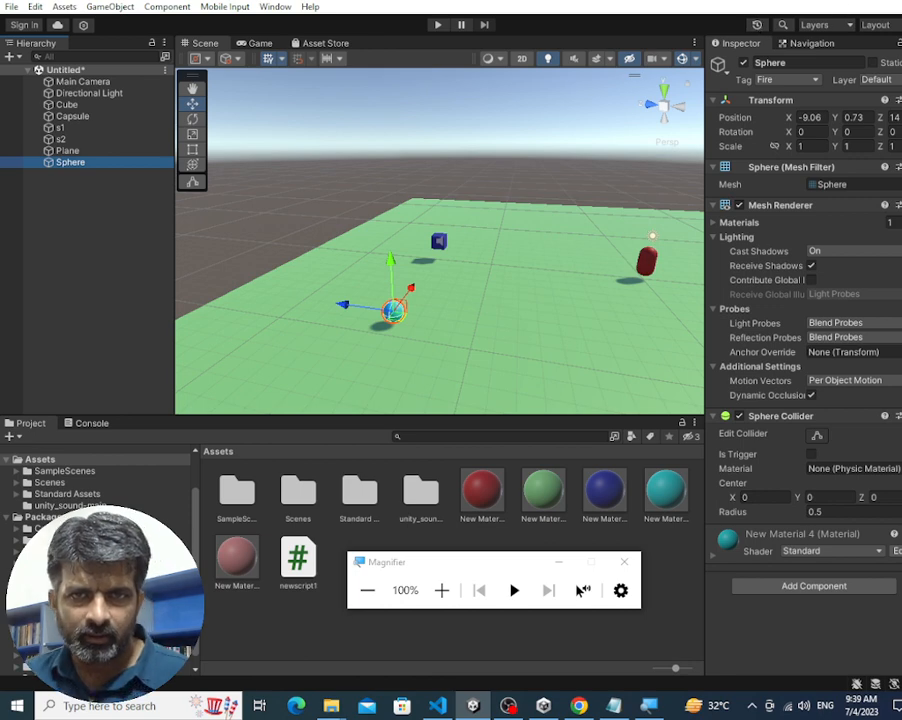
Switch to Visual Studio Code and start the statement "if (other)" above as1.Play(); in OnCollisionEnter
key("alt+Tab")
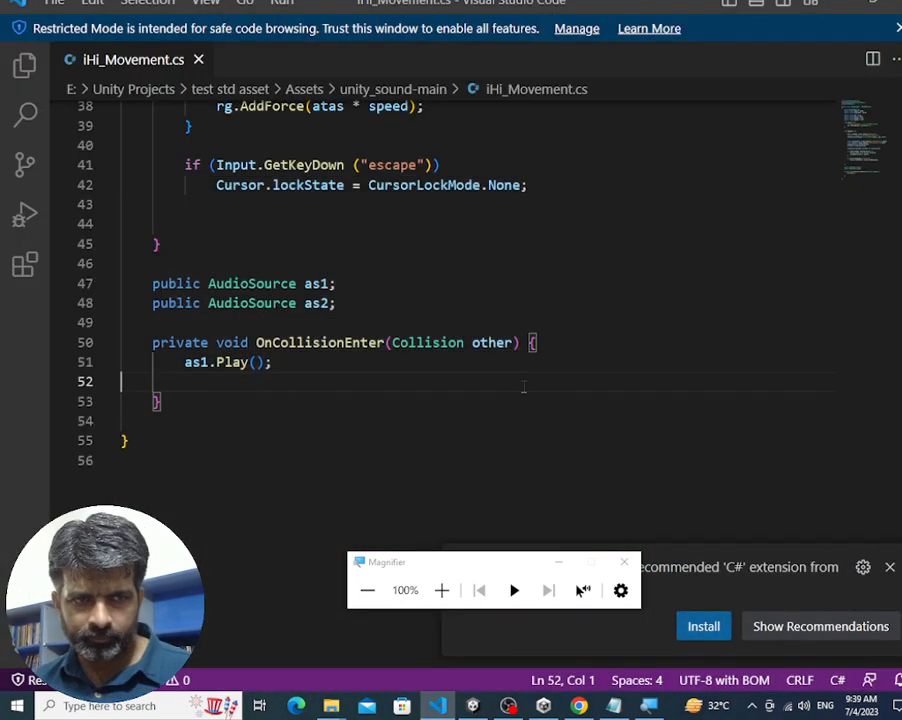
key("Up")
key("Up")
key("End")
key("Return")
key("Return")
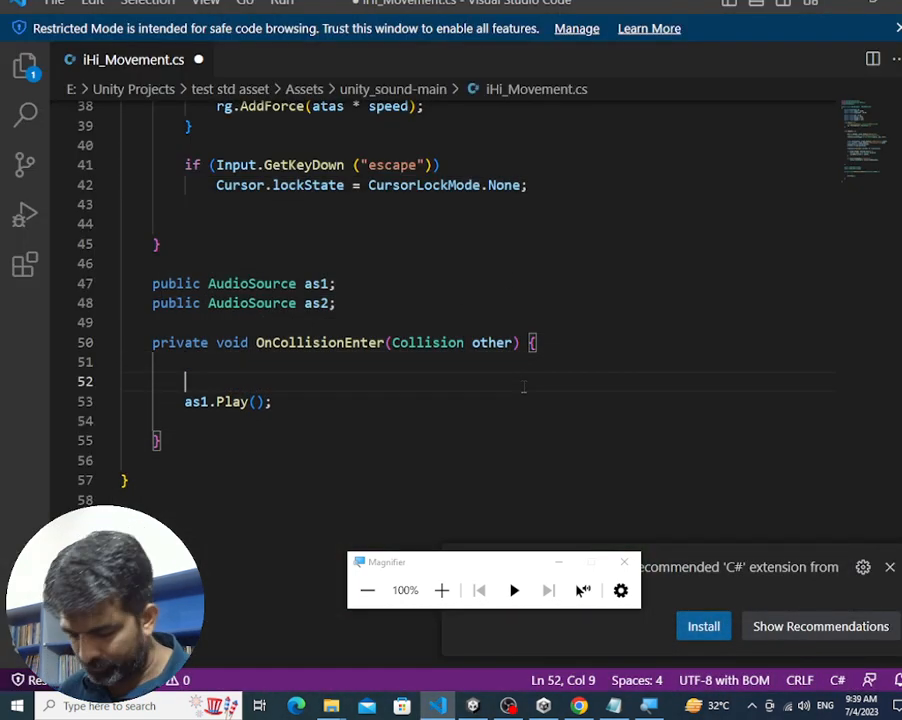
type("if (")
type("other")
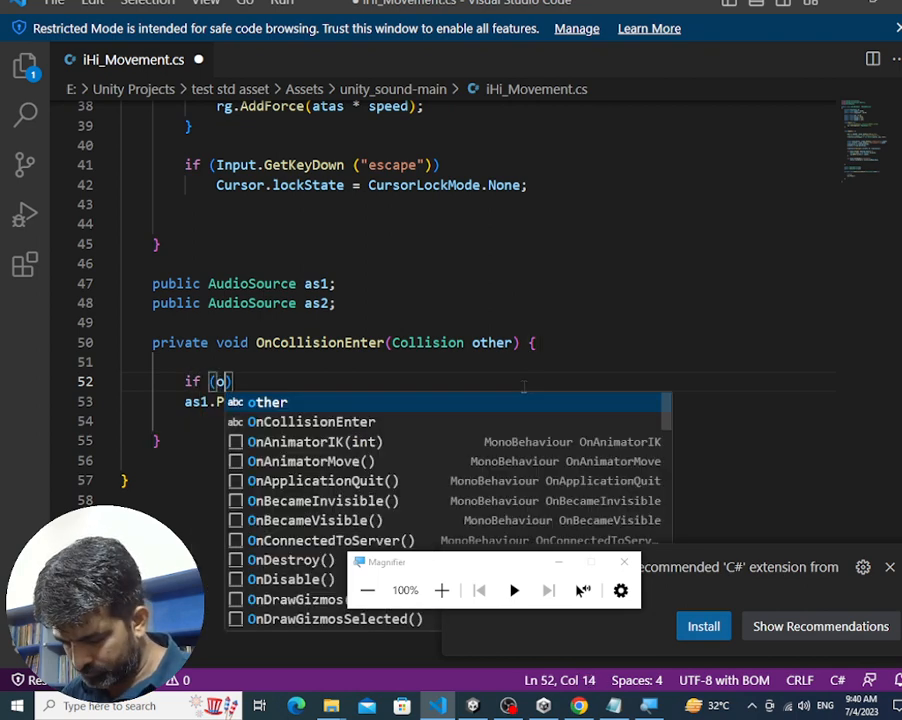
key("Up")
key("Up")
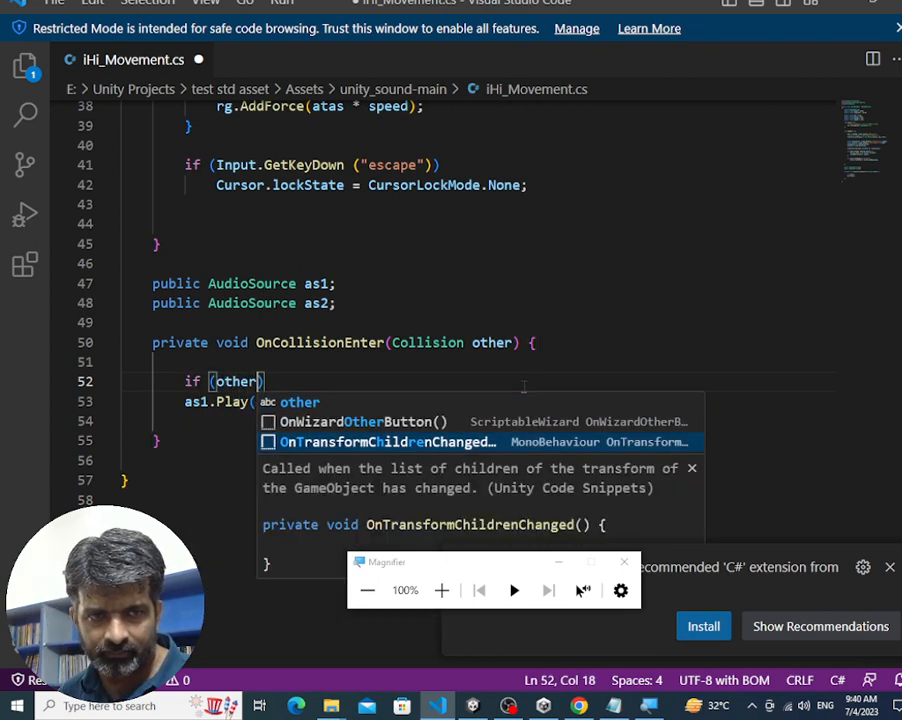
key("Escape")
Check the collision parameter's name in the OnCollisionEnter signature and extend the if condition to other.collider
key("Up")
key("Up")
key("End")
key("Left")
key("Left")
key("Left")
key("ctrl+shift+Left")
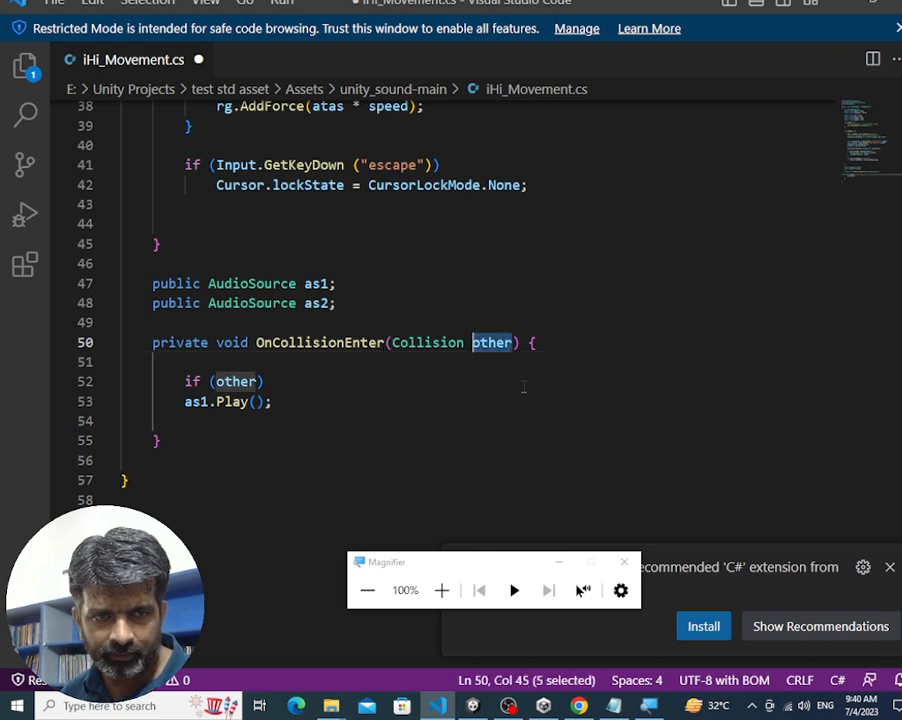
key("Down")
key("Down")
key("Left")
type(".collid")
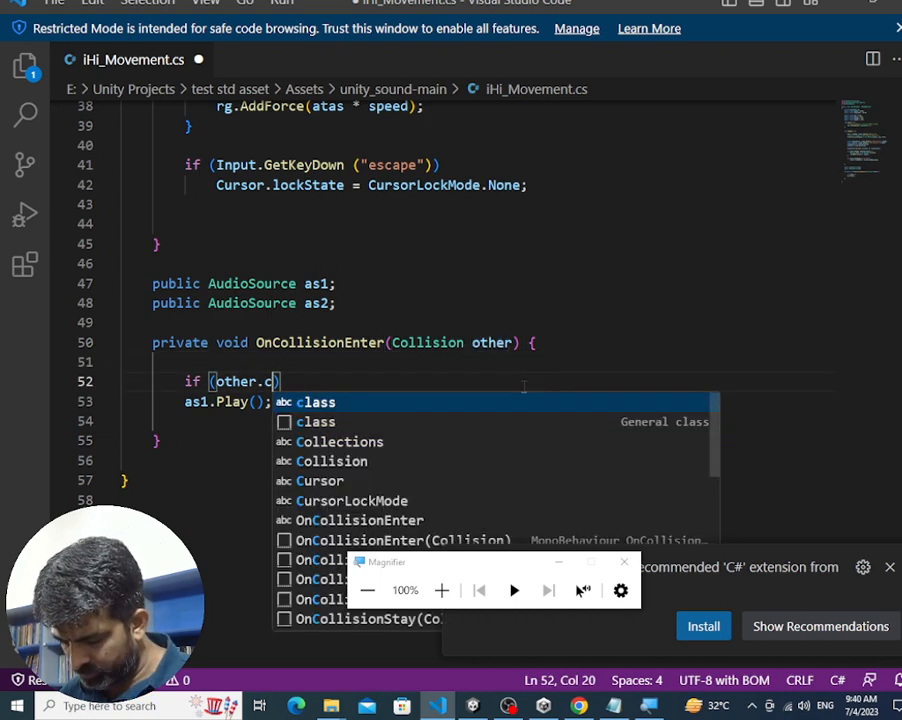
type("er")
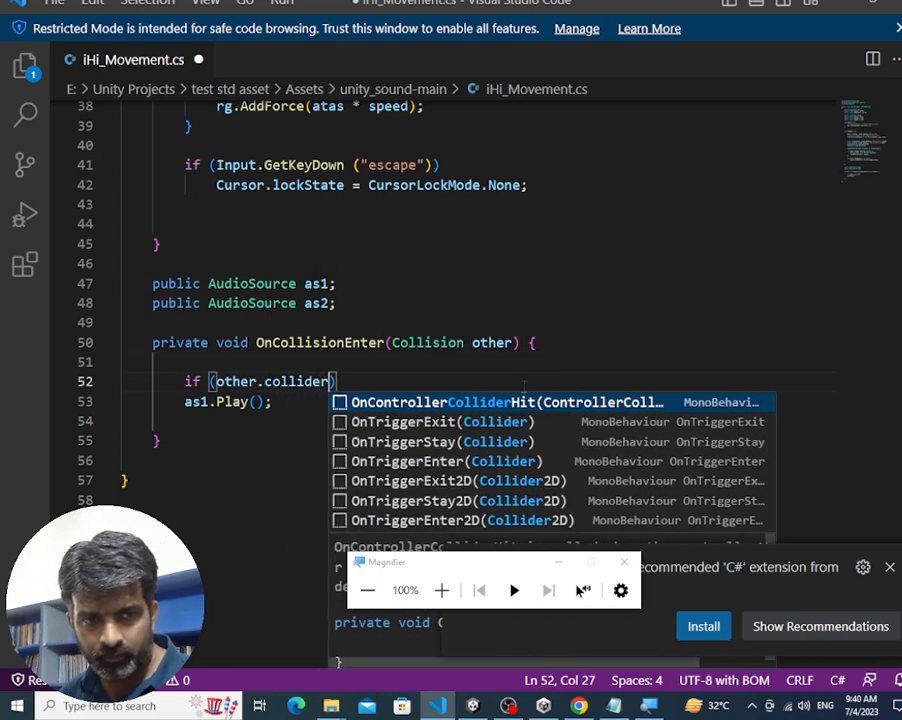
key("Return")
key("ctrl+z")
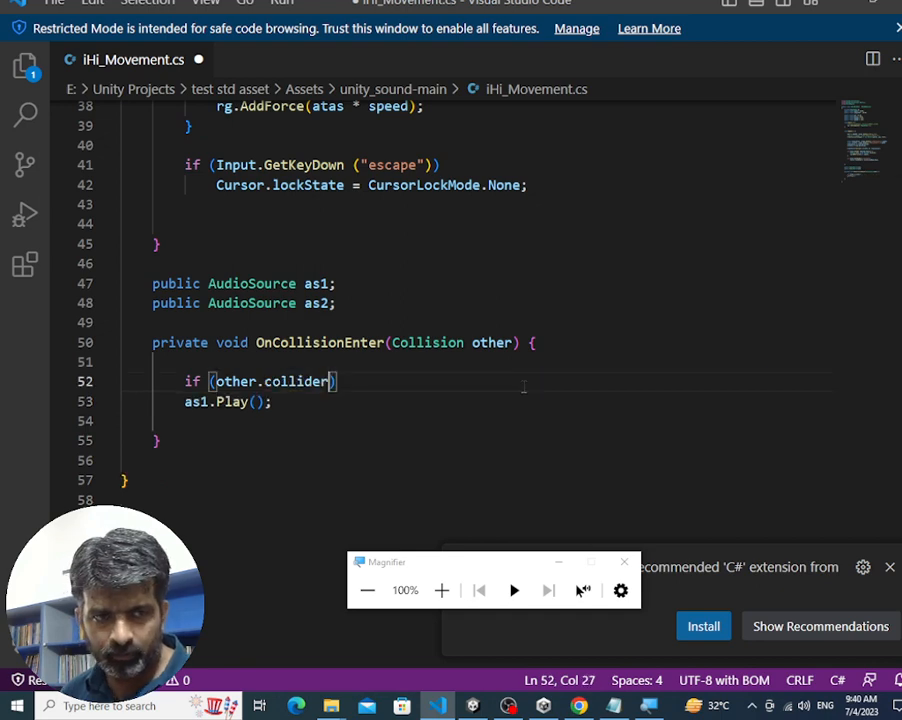
Complete the if condition so that it reads other.collider.tag == "Fire"
type(".tag ")
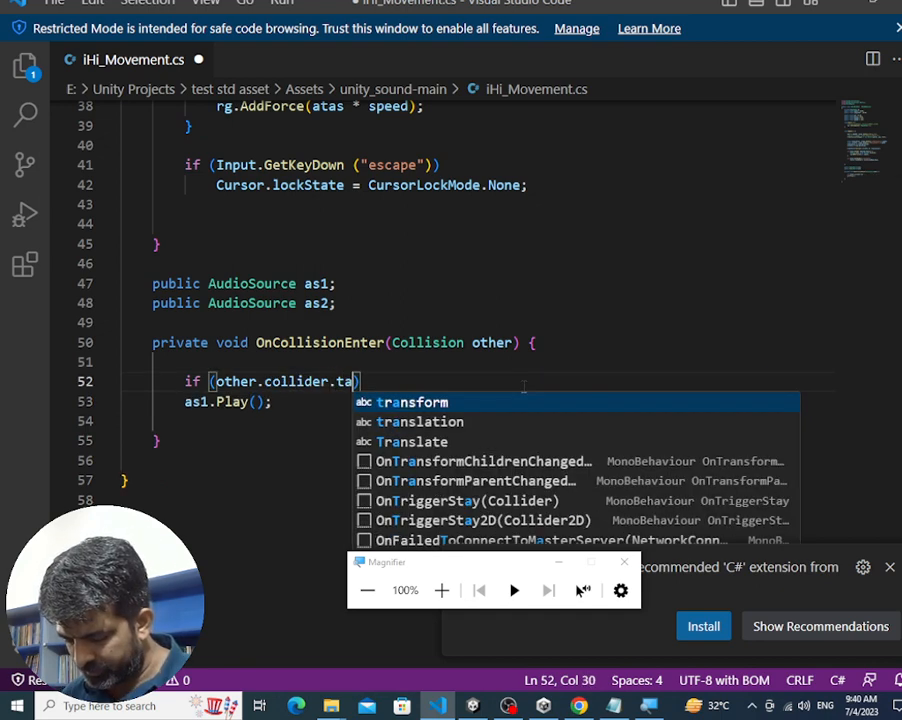
type("===")
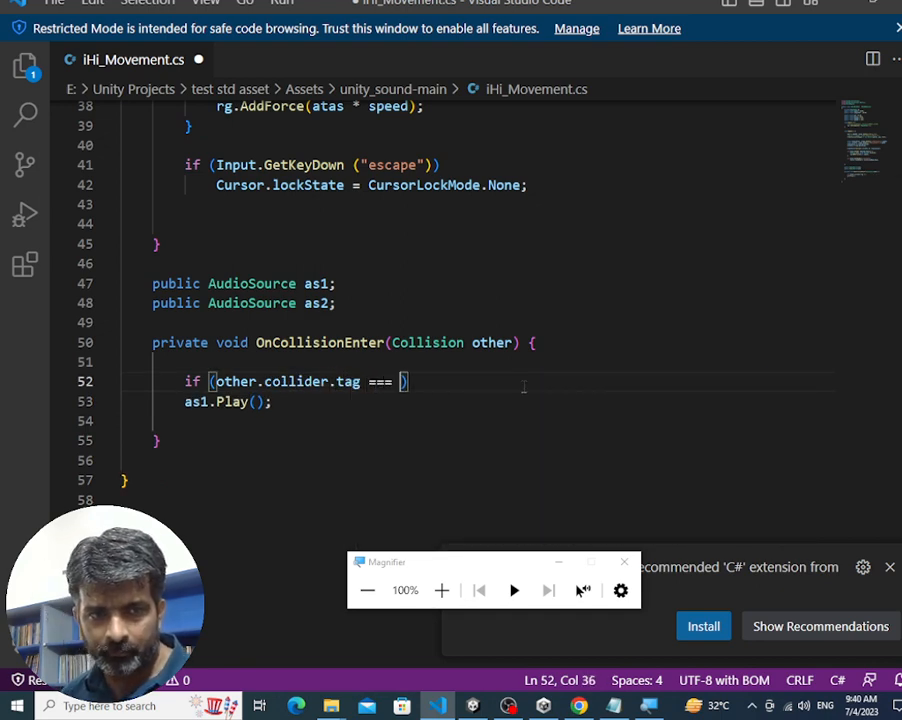
key("BackSpace")
key("BackSpace")
type("\"")
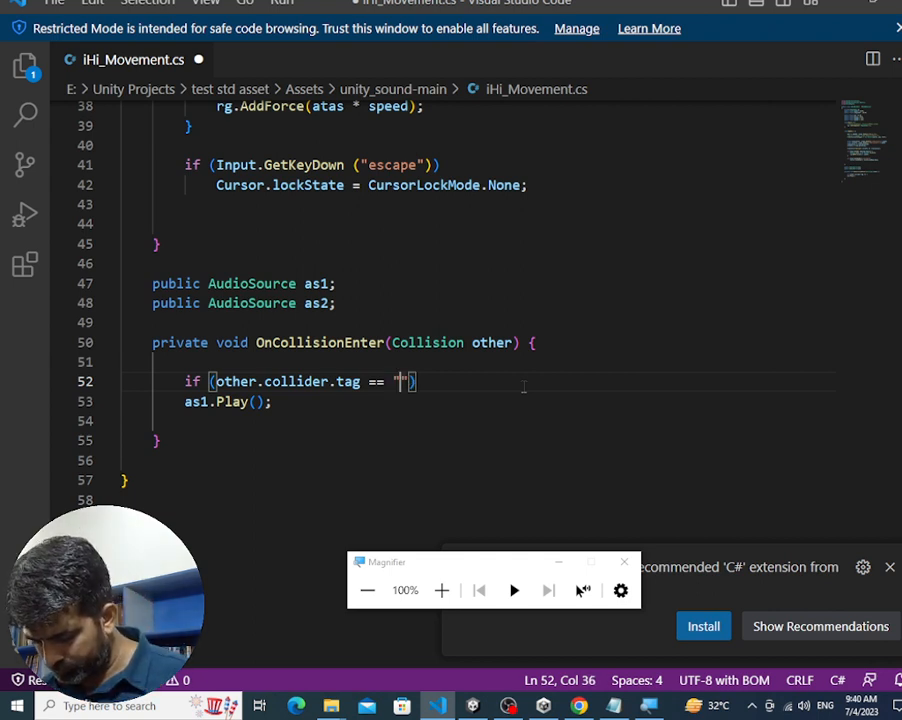
type("Fire")
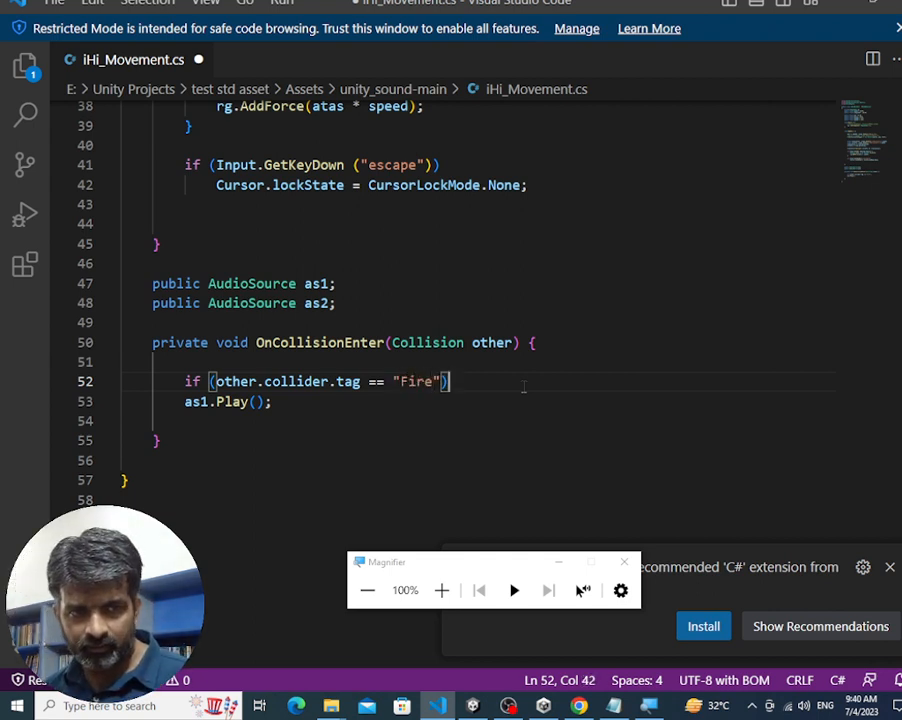
Add an empty code block in braces under the Fire condition
key("Return")
type("{")
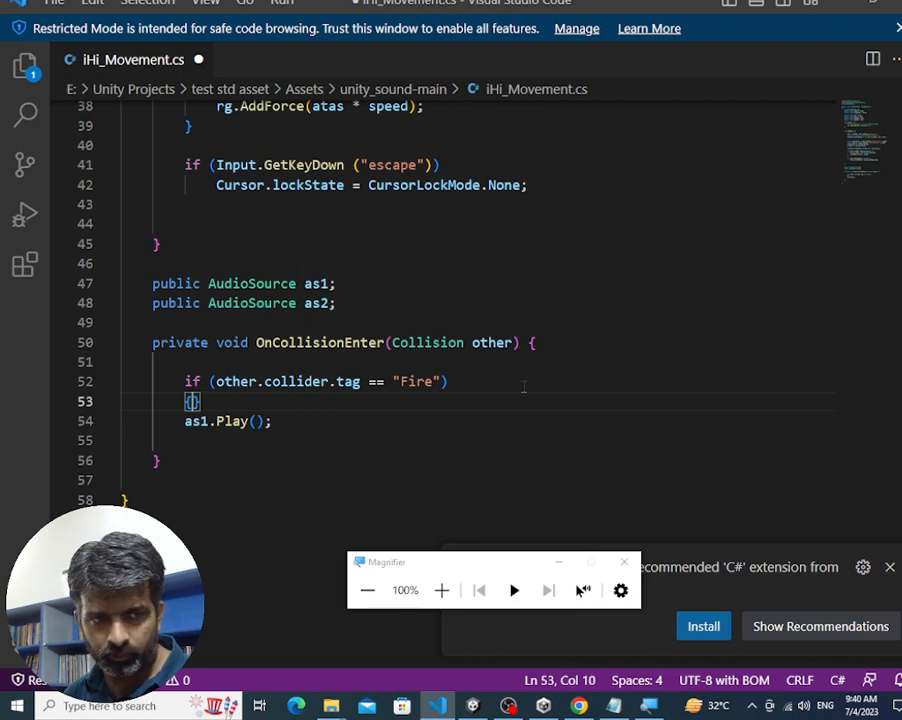
key("Return")
key("Down")
Spread the Fire block's braces over separate lines and start a second if statement with empty parentheses below it
key("Return")
type("e")
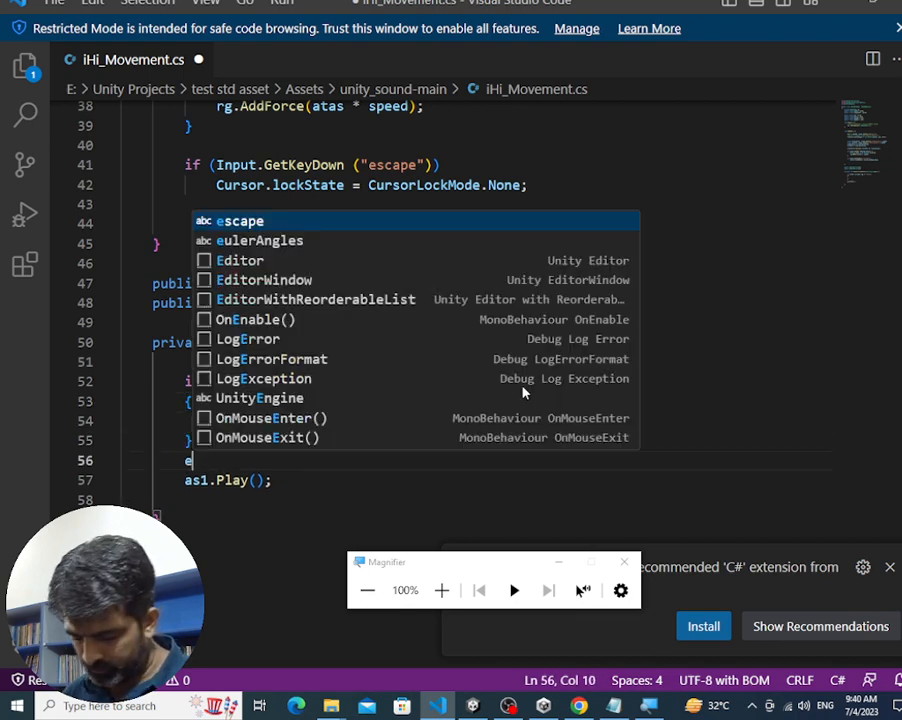
key("BackSpace")
type("if ")
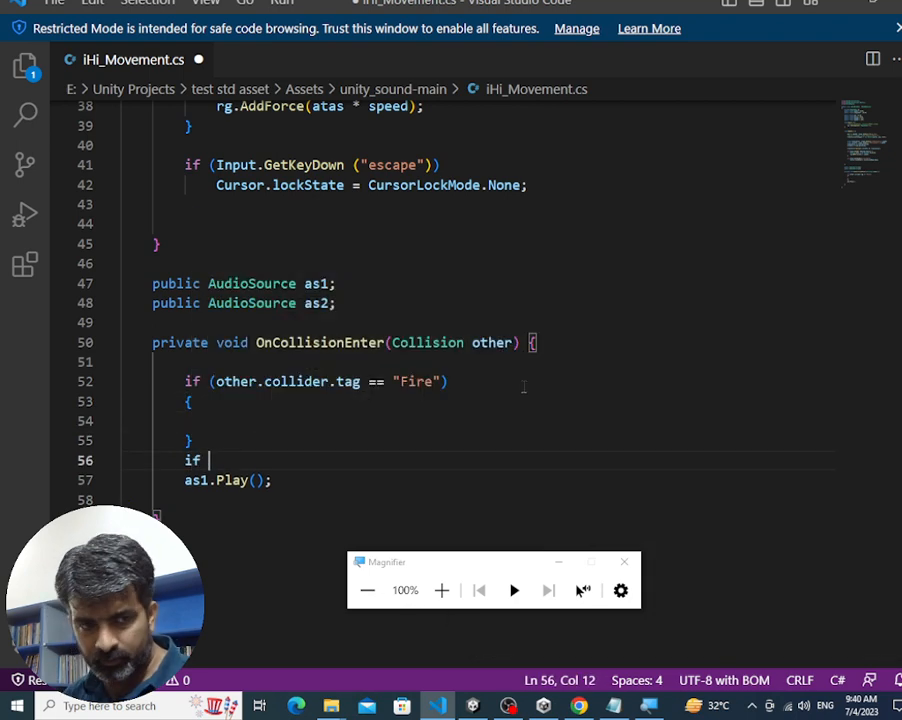
type("(")
Copy the condition other.collider.tag == "Fire" into the parentheses of the second if statement
key("Up")
key("Up")
key("Up")
key("Up")
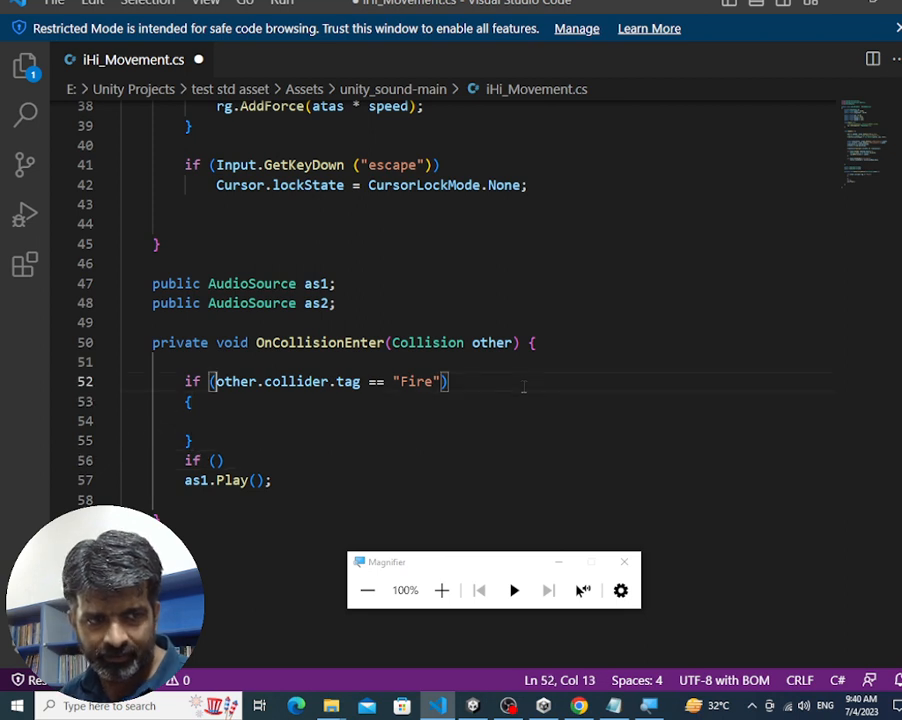
key("shift+End")
key("shift+Left")
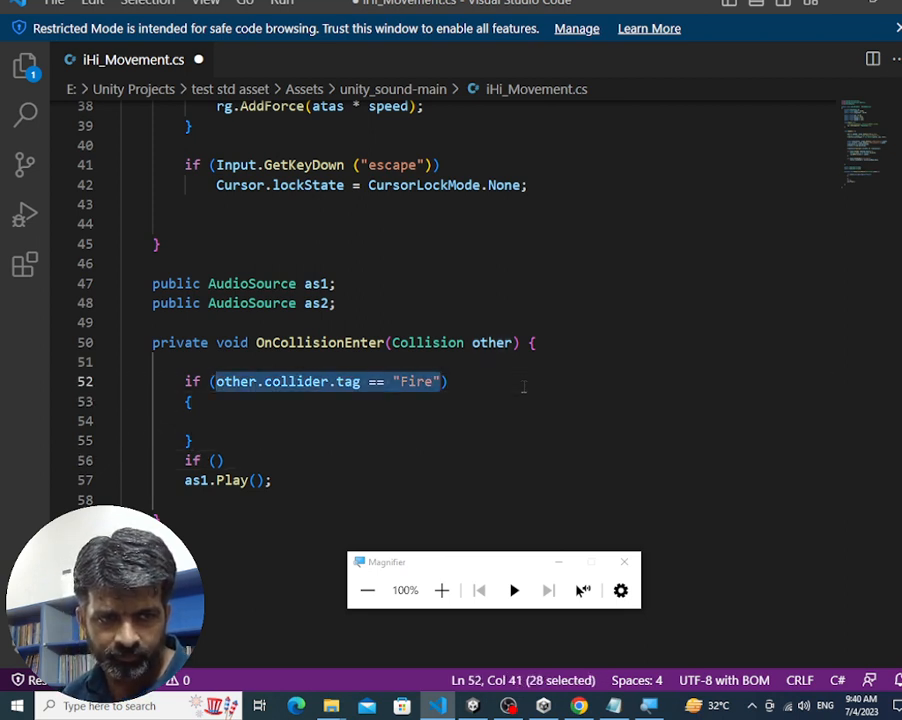
key("ctrl+c")
key("Down")
key("Down")
key("Down")
key("Down")
key("Left")
key("ctrl+v")
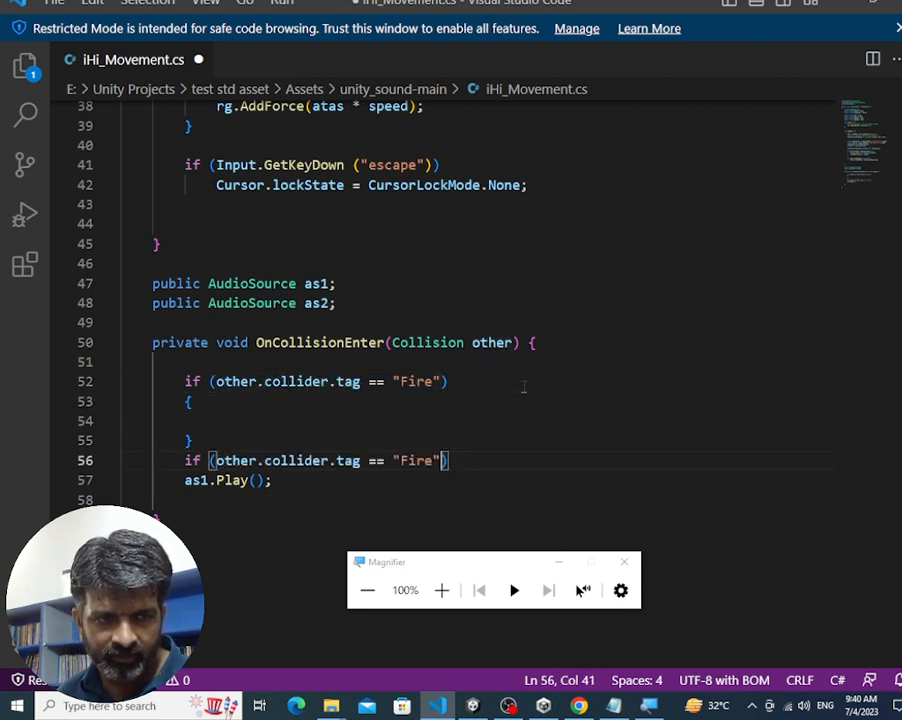
Change the tag in the second if condition to "block"
key("Left")
key("Left")
key("Right")
key("shift+Left")
key("shift+Left")
key("shift+Left")
key("shift+Left")
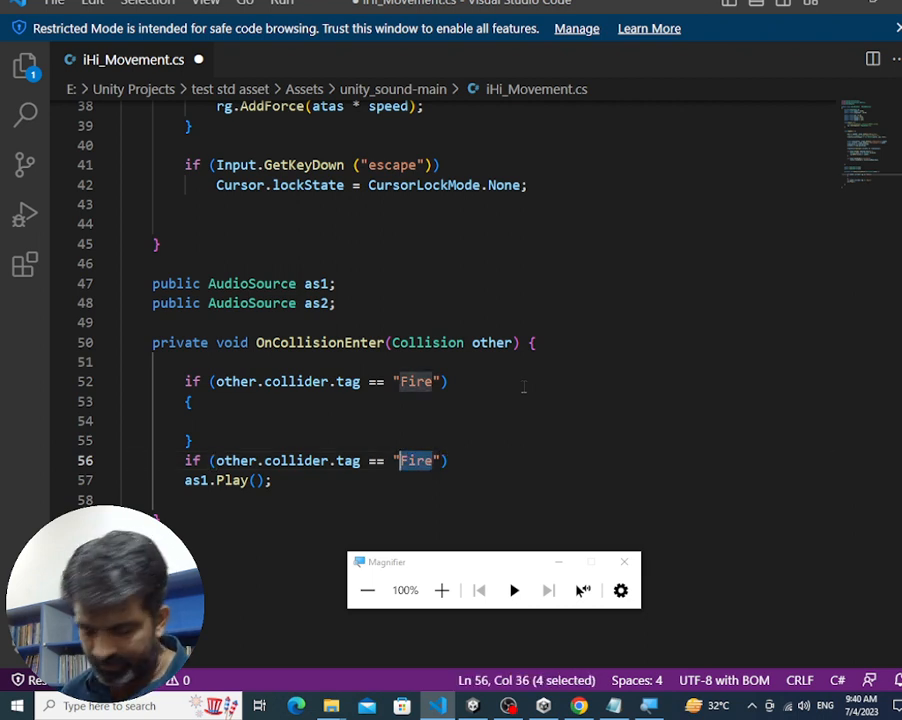
type("block")
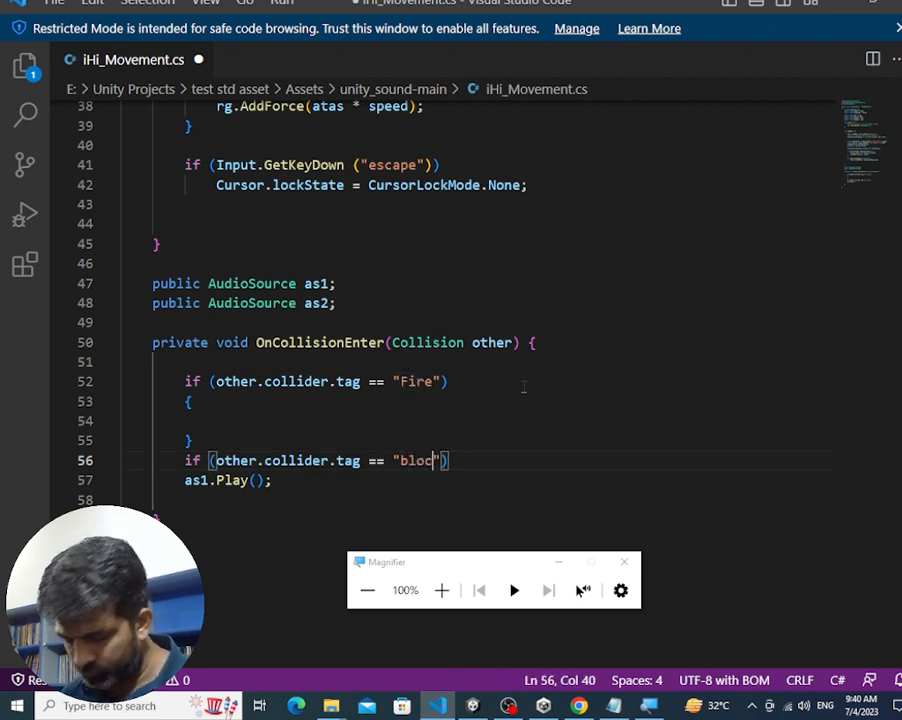
Switch to Unity, select the Cube to check its tag, and return to Visual Studio Code
key("alt+Tab")
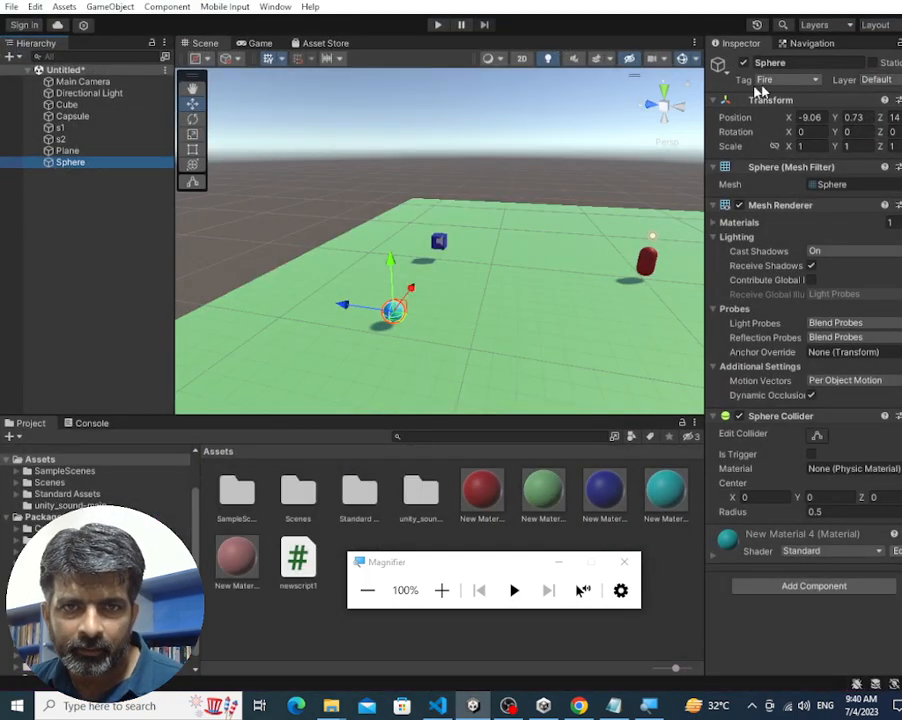
left_click(137, 106)
key("alt+Tab")
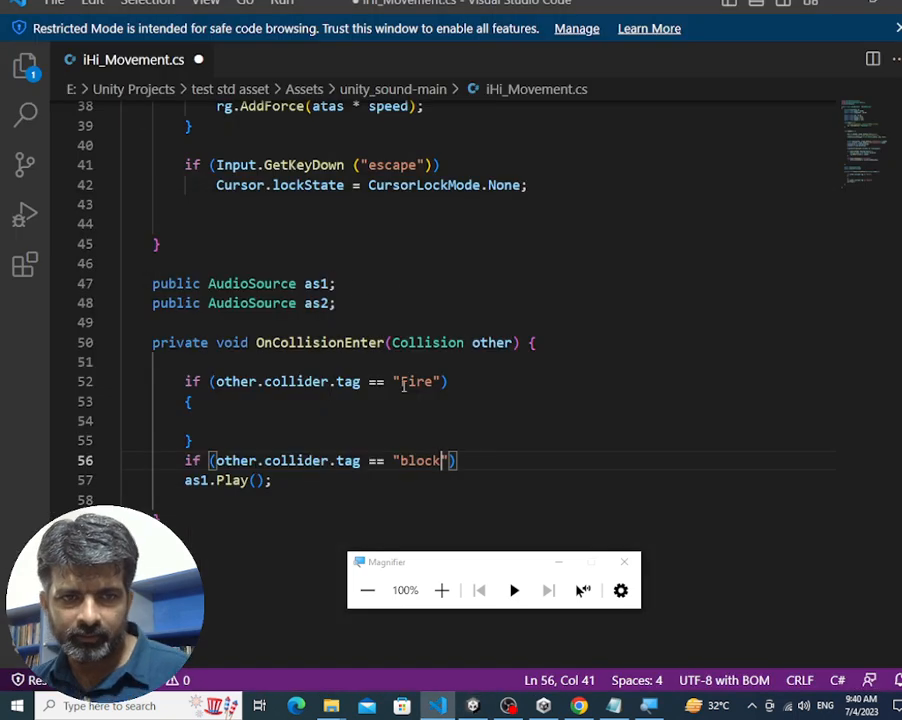
Add an empty code block in braces under the "block" condition
key("Up")
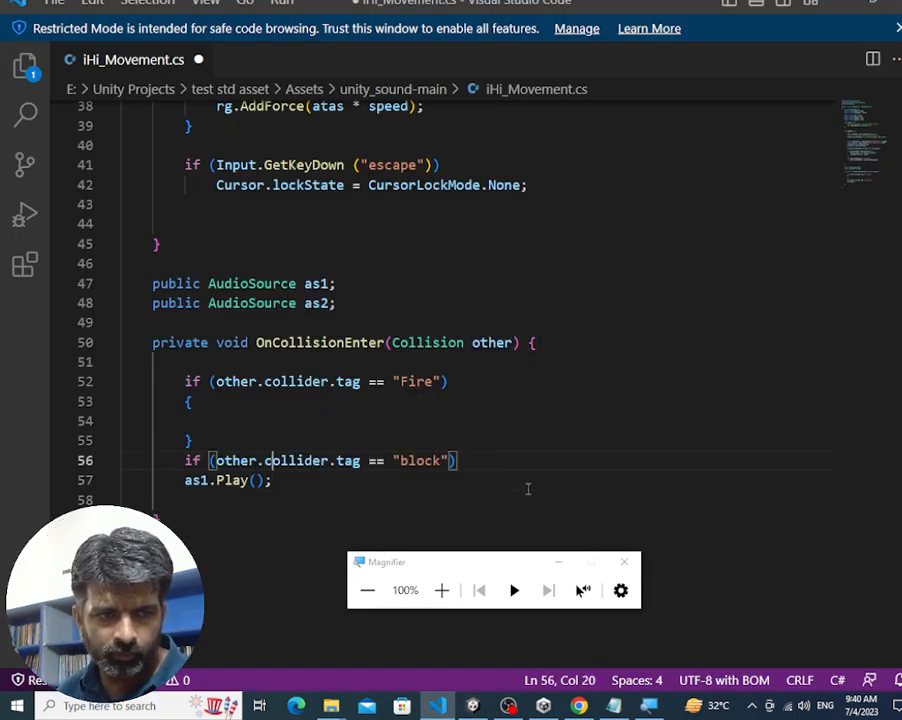
key("End")
key("Return")
type("{")
key("Return")
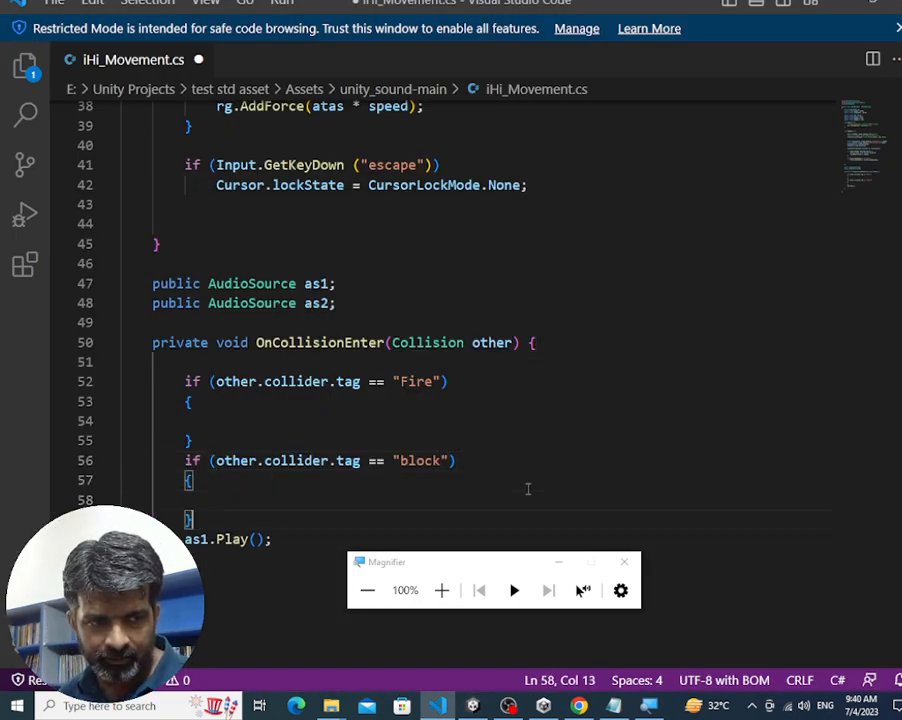
Move the as1.Play(); line from below the conditions into the Fire block and indent it
key("Down")
key("Down")
key("ctrl+x")
key("Up")
key("Up")
key("Up")
key("Up")
key("Up")
key("Up")
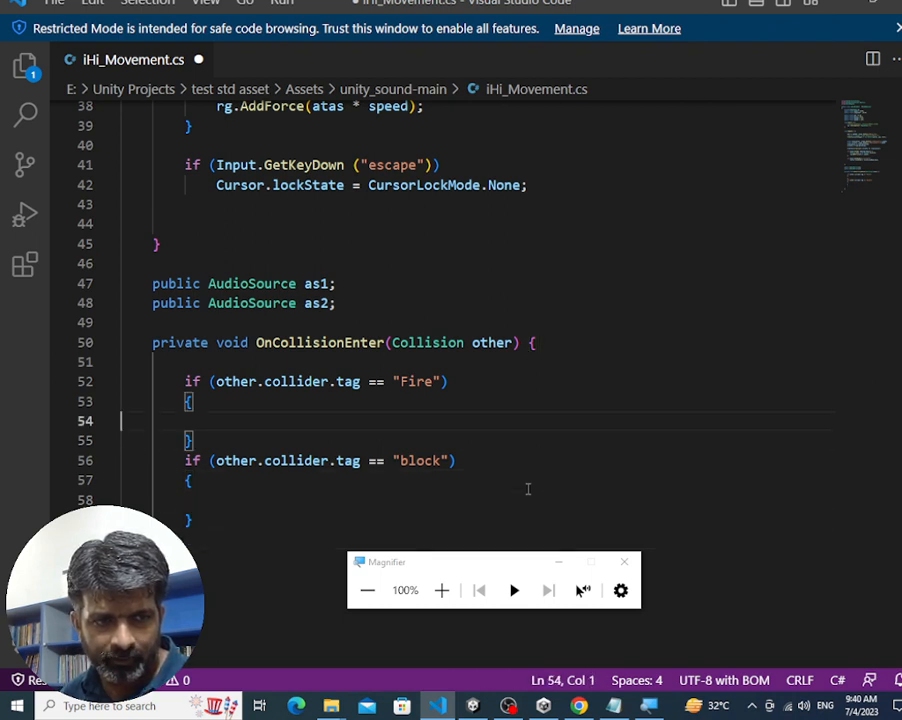
key("ctrl+v")
key("Home")
key("Tab")
key("Tab")
key("Tab")
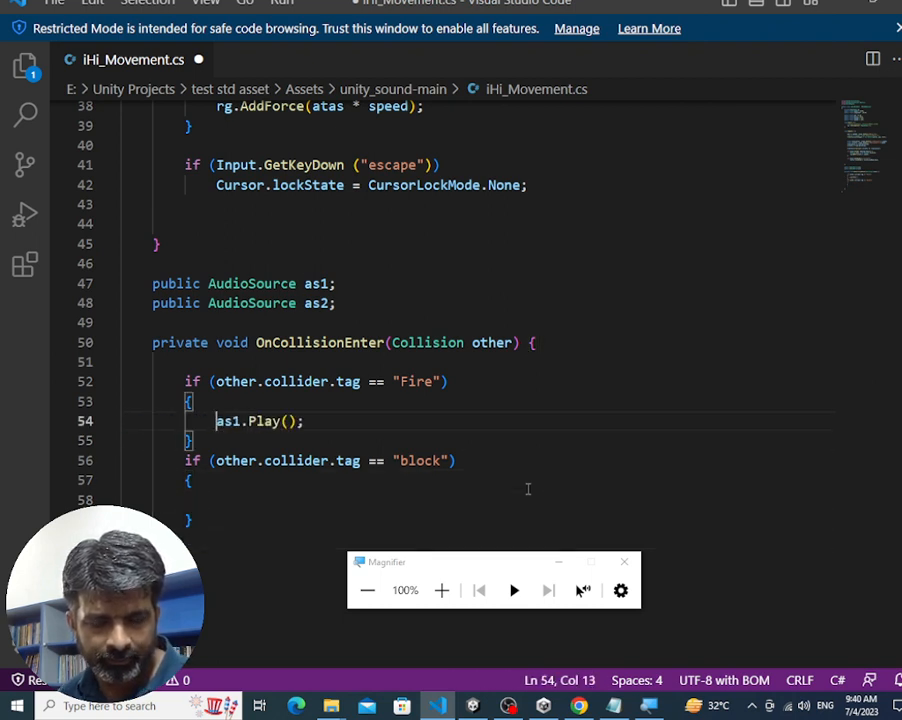
Copy as1.Play(); from the Fire block into the empty "block" code block and indent it
key("shift+End")
key("ctrl+c")
key("Down")
key("Down")
key("Down")
key("Down")
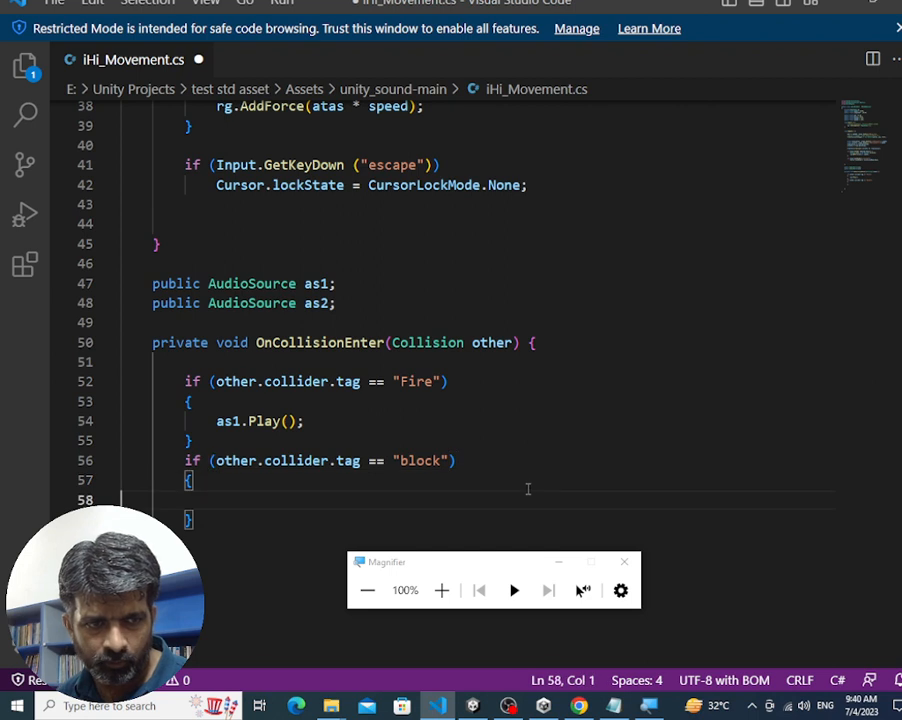
key("ctrl+v")
key("Home")
key("Tab")
key("Tab")
key("Tab")
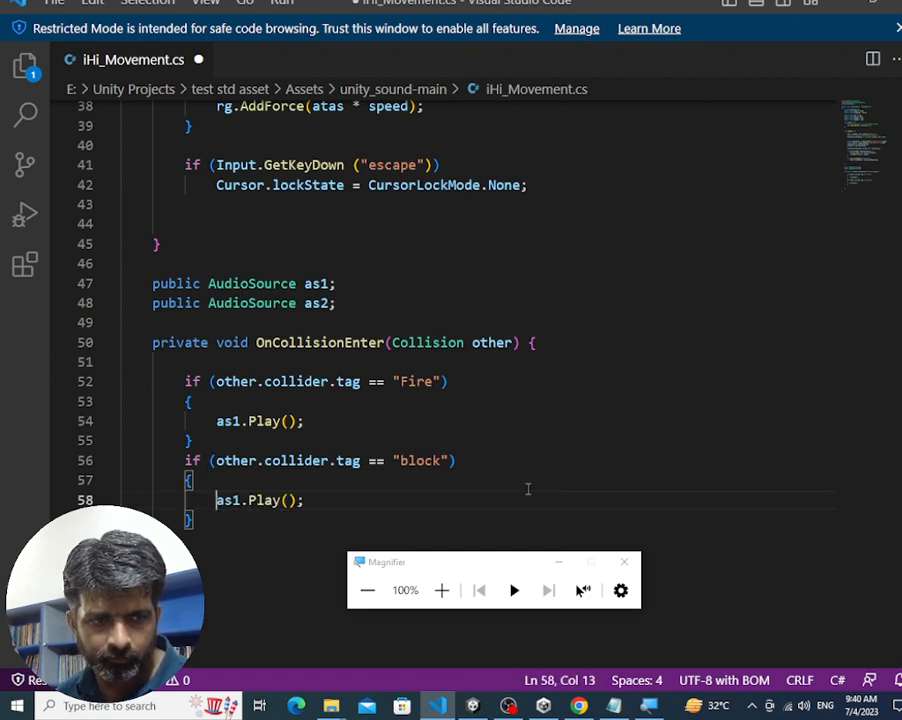
Change the call in the "block" code block to as2.Play(); and save the script
key("Right")
key("BackSpace")
type("2")
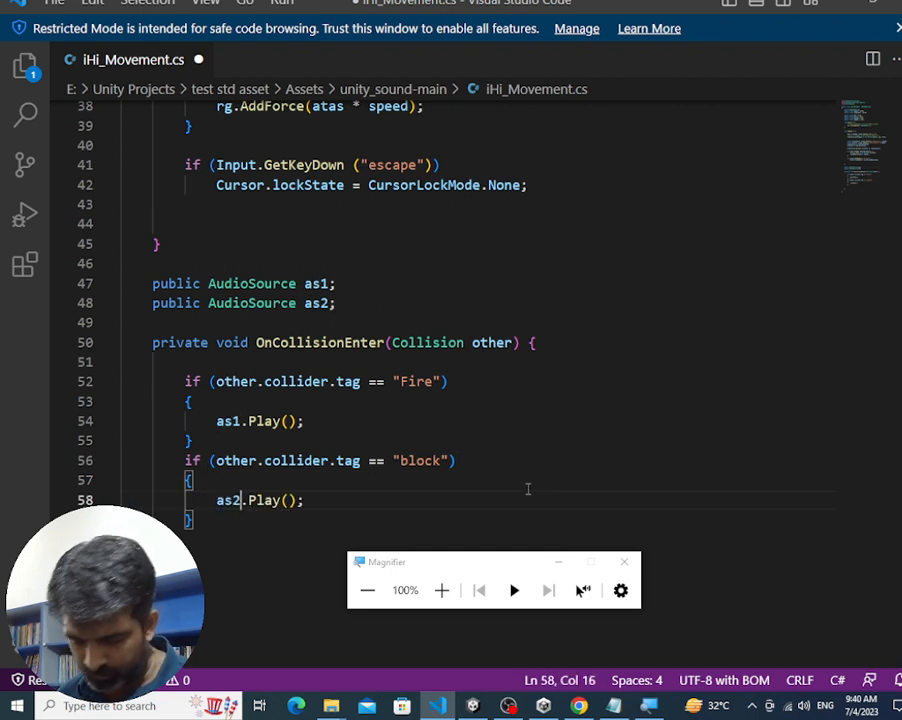
key("ctrl+s")
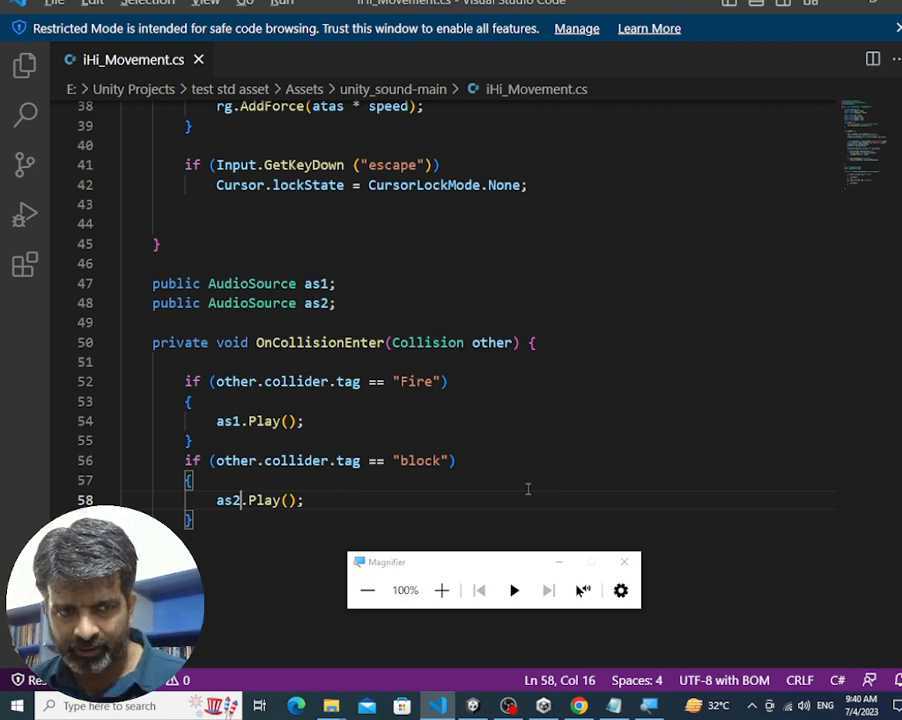
Switch to Unity, run the scene to test the tag-based collision sounds, and inspect the Sphere after stopping play mode
key("alt+Tab")
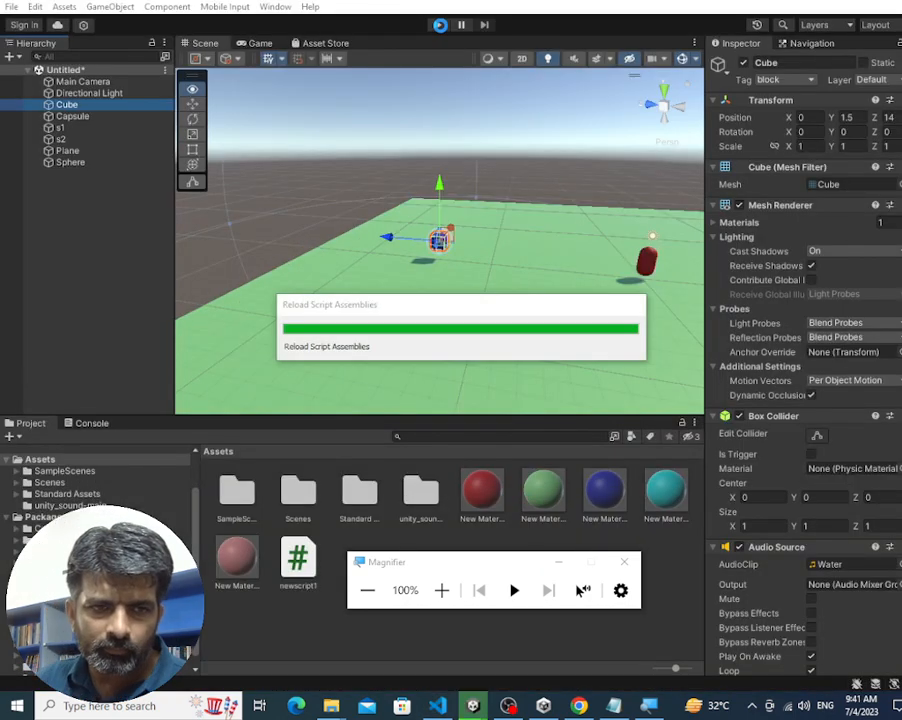
left_click(439, 25)
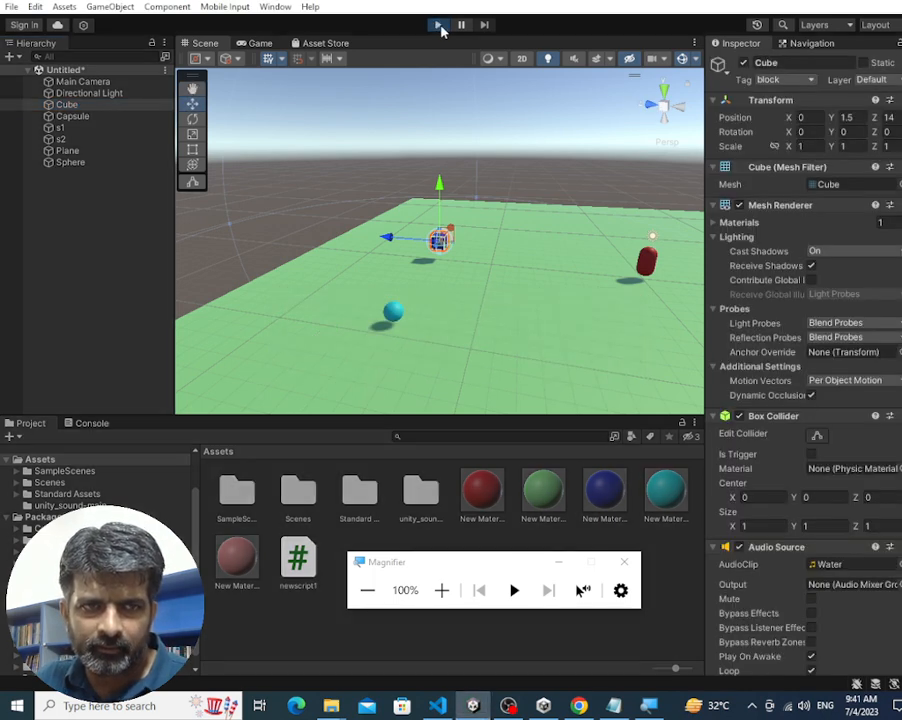
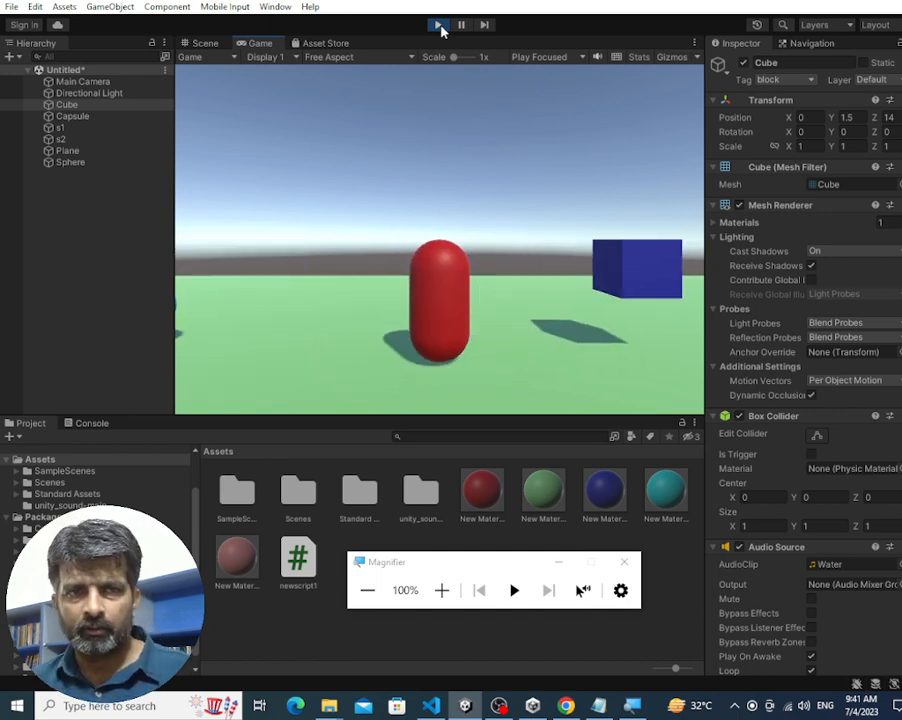
left_click(439, 25)
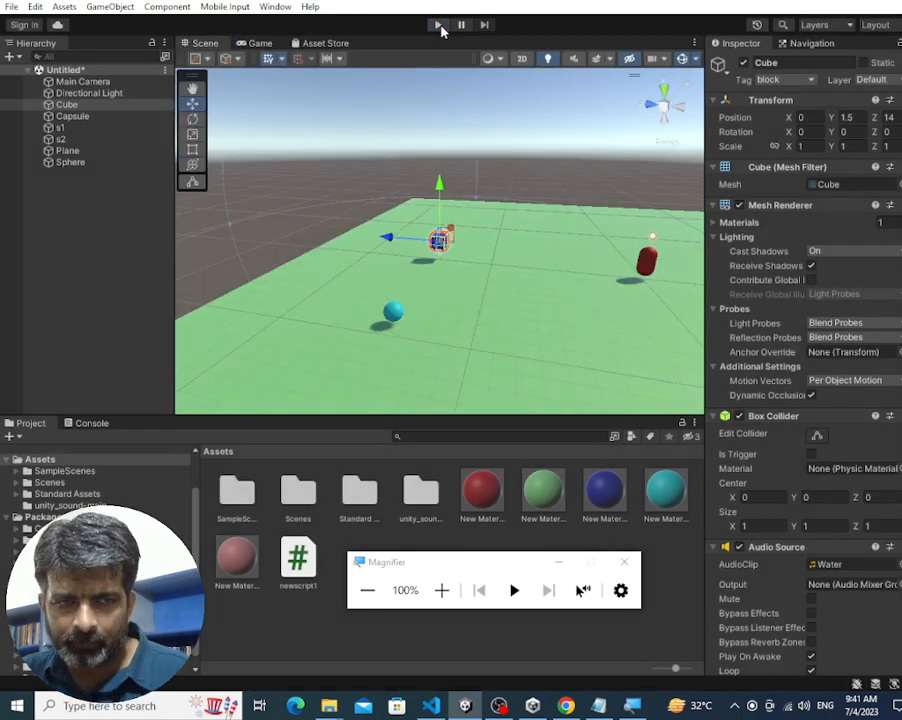
left_click(394, 315)
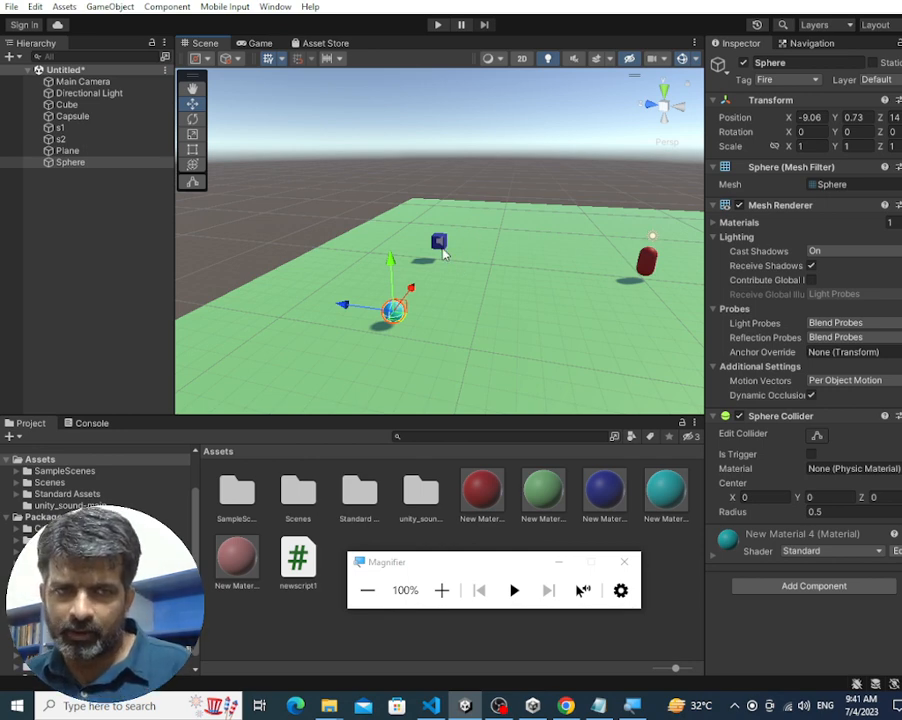
Switch to Visual Studio Code and insert a blank line below as1.Play(); in the Fire block
key("alt+Tab")
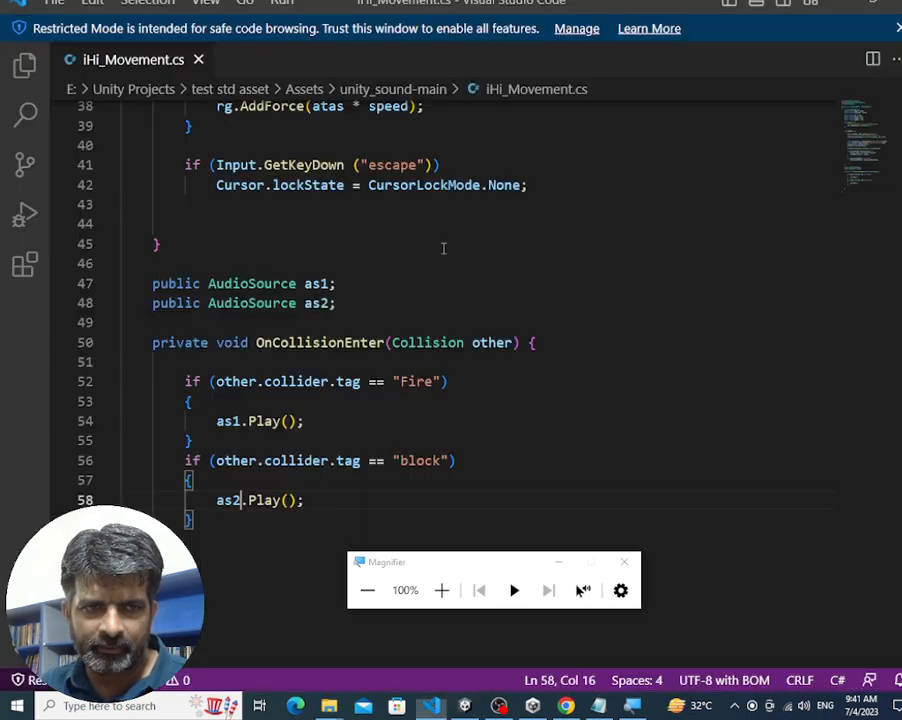
left_click(279, 541)
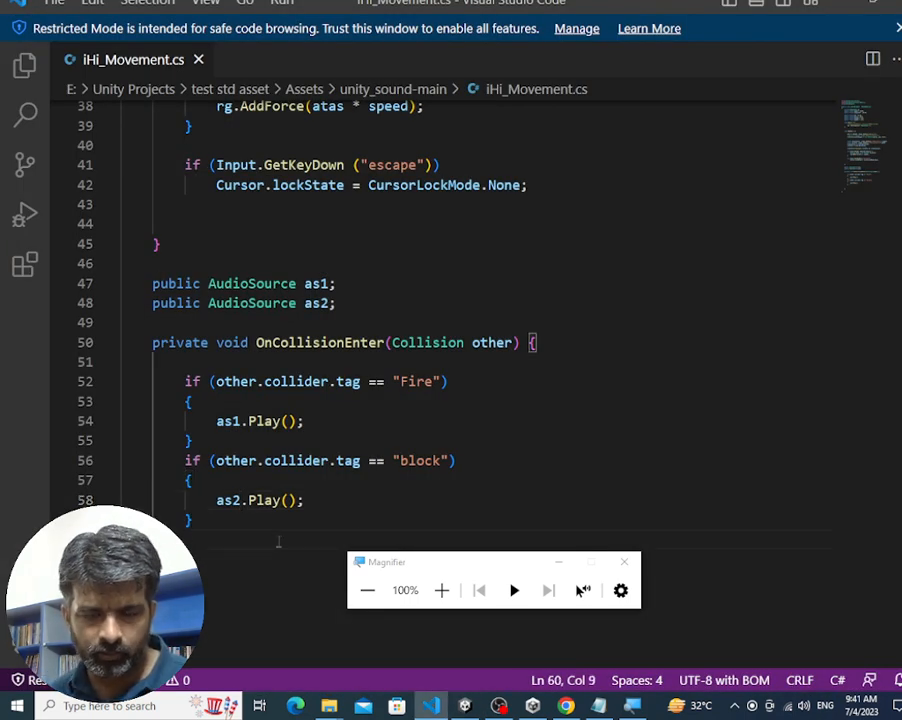
key("Up")
key("Up")
key("Down")
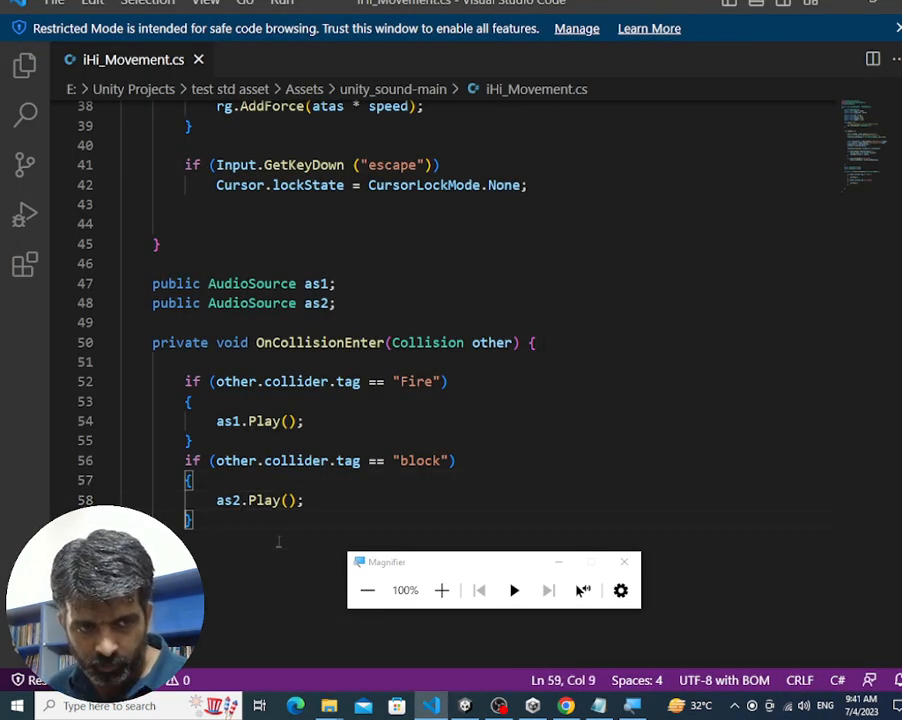
key("Down")
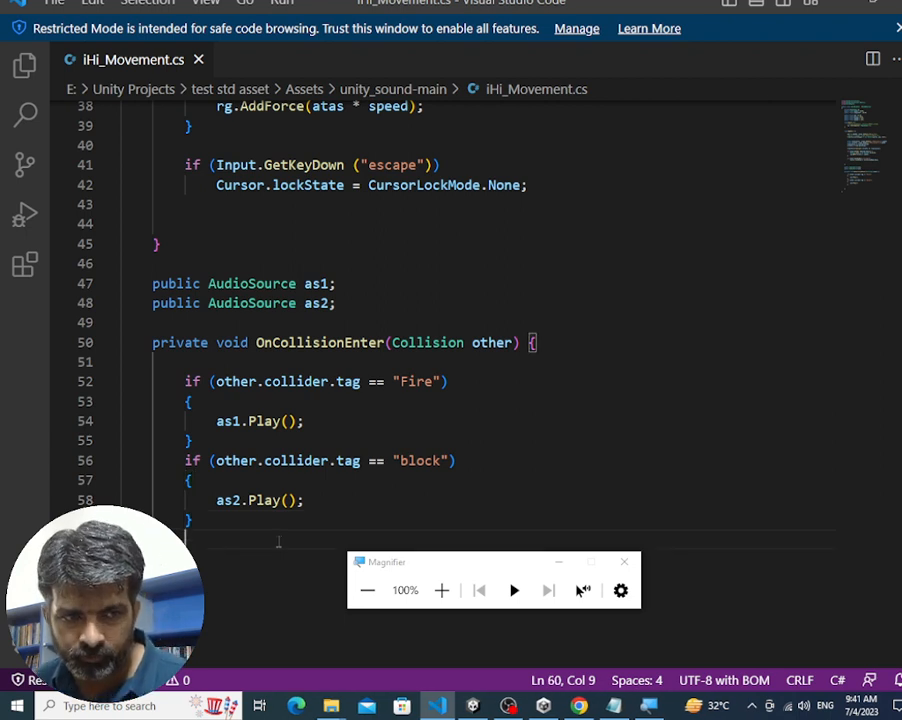
key("Up")
key("Down")
key("Down")
key("Up")
key("Up")
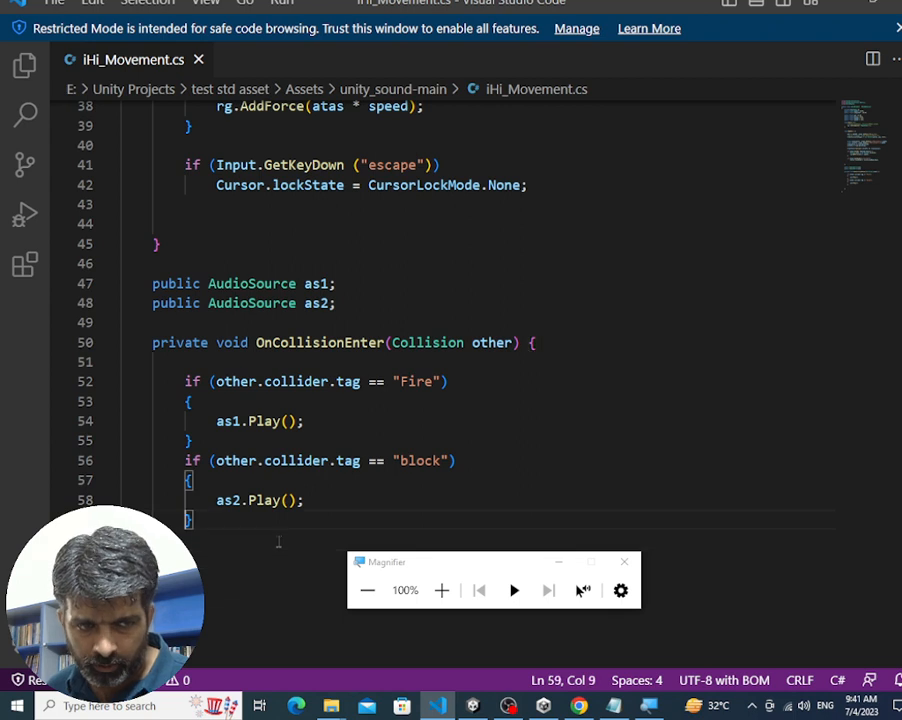
key("Up")
key("Up")
key("Up")
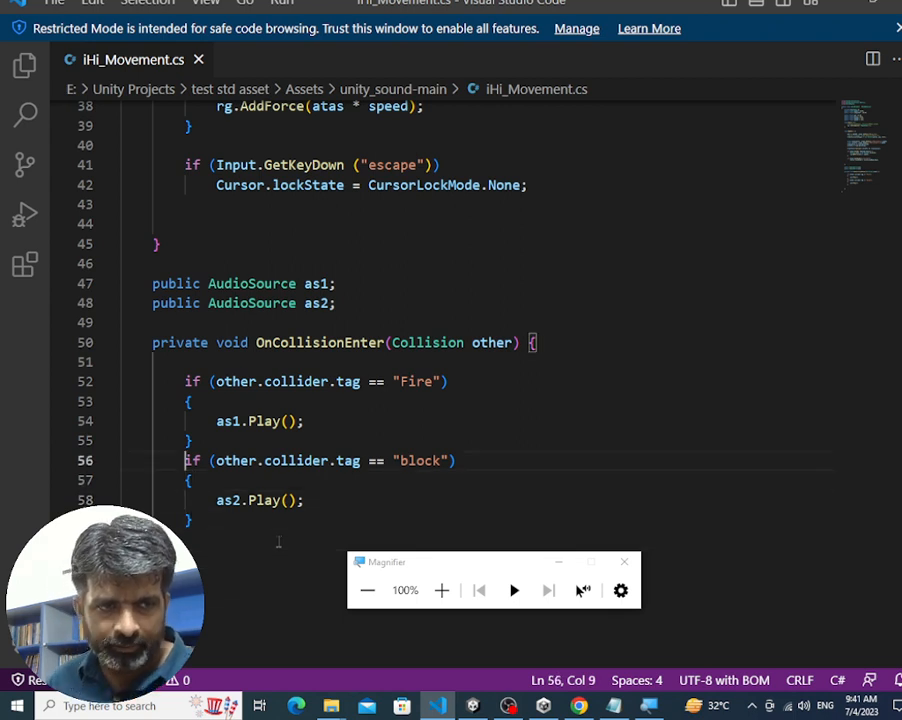
key("Up")
key("Up")
key("End")
key("Return")
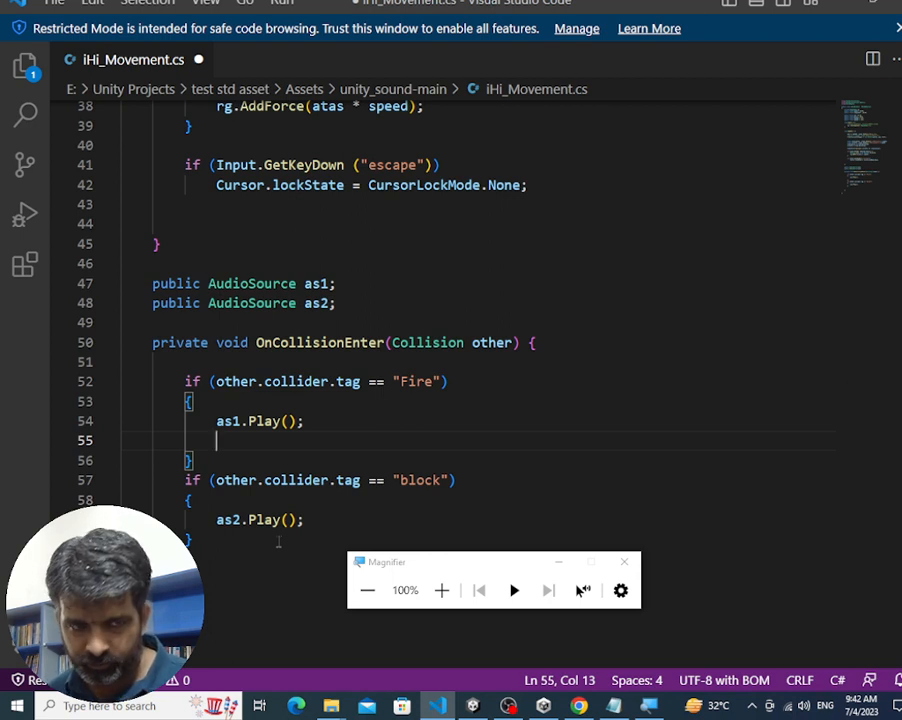
Add Destroy ( other.gameObject ); on the blank line below as1.Play(); in the Fire block and save the script
key("Up")
key("Up")
key("Up")
key("Down")
key("Down")
key("Down")
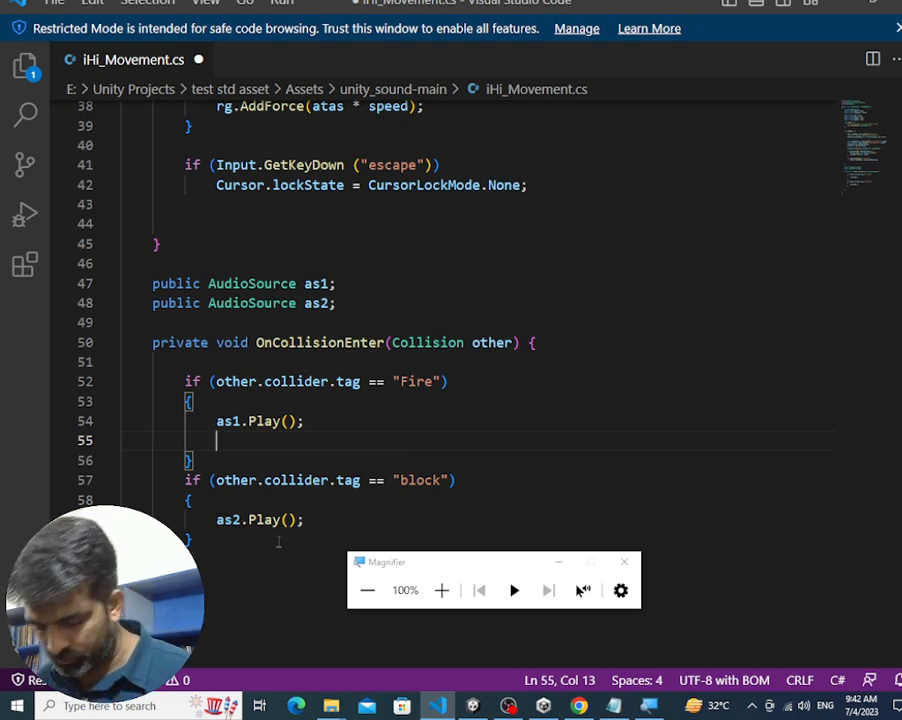
type("Des")
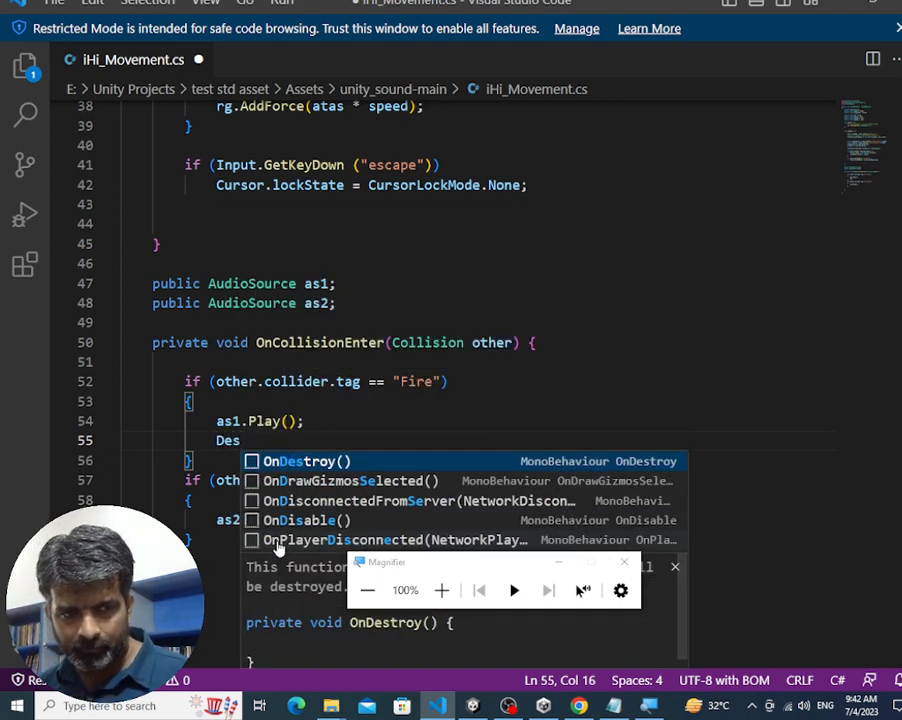
type("troy")
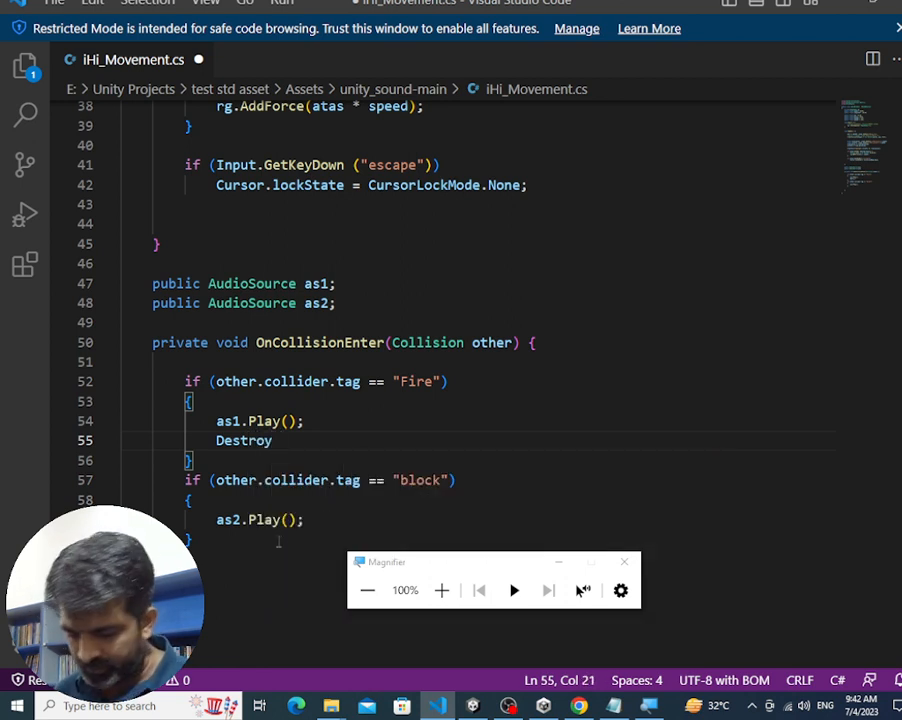
type(" (")
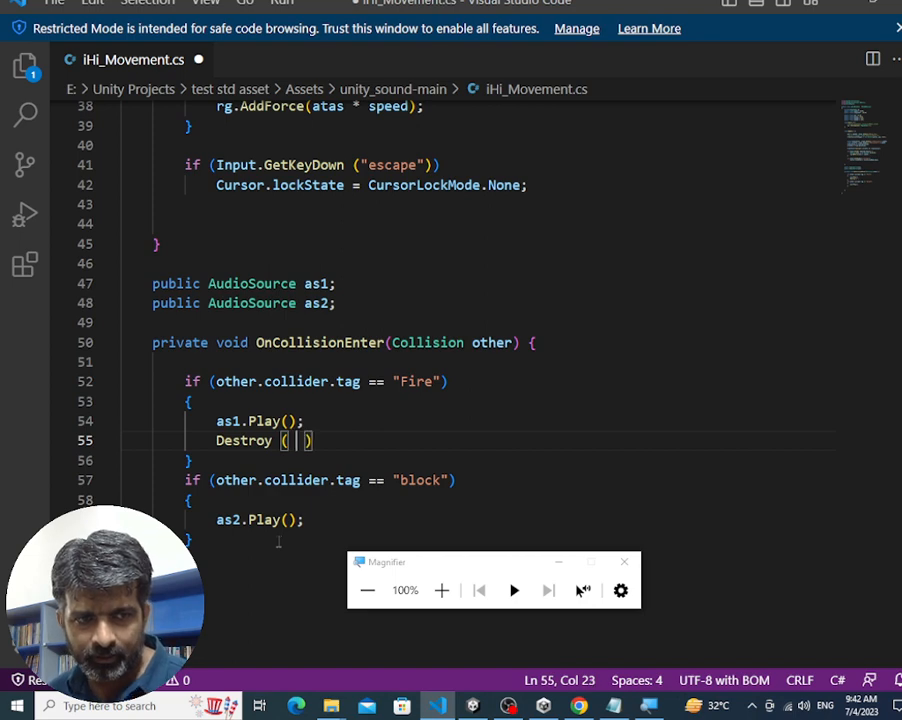
type(" other.")
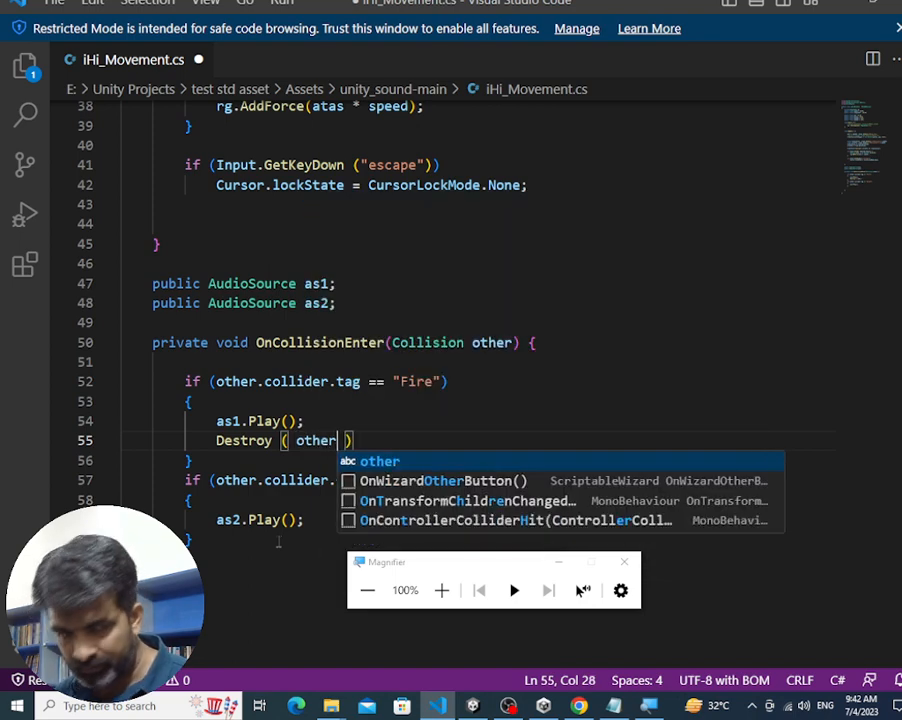
type("game")
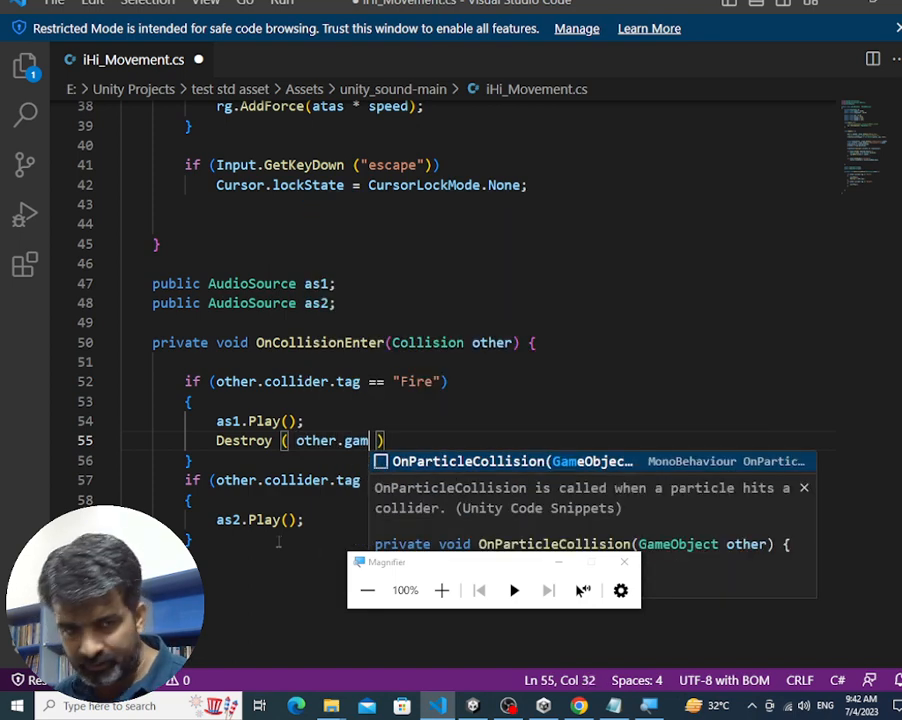
type("Object")
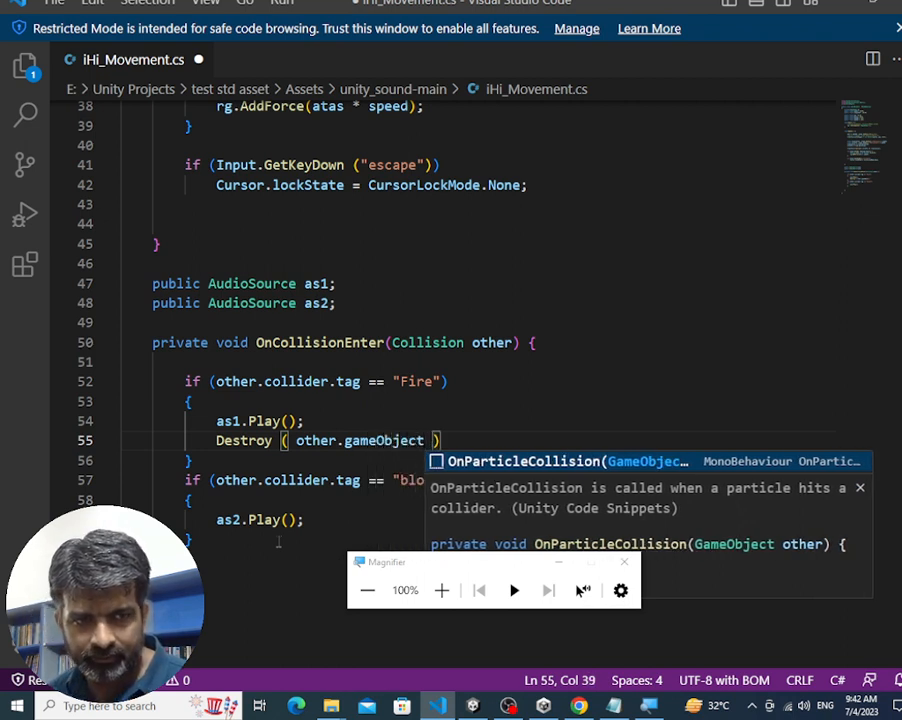
key("End")
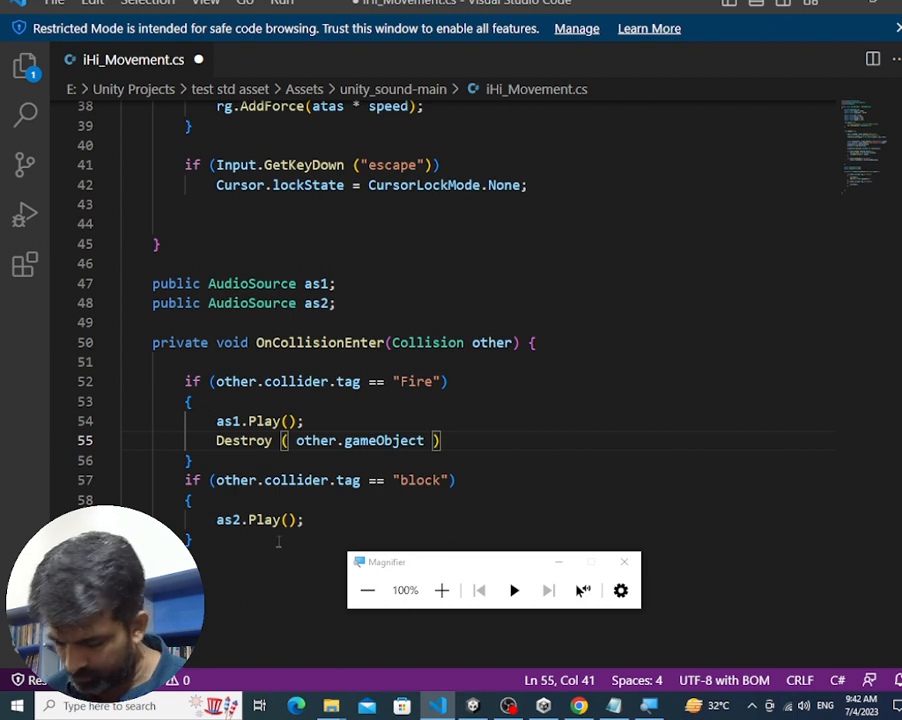
type(";")
key("Up")
key("Up")
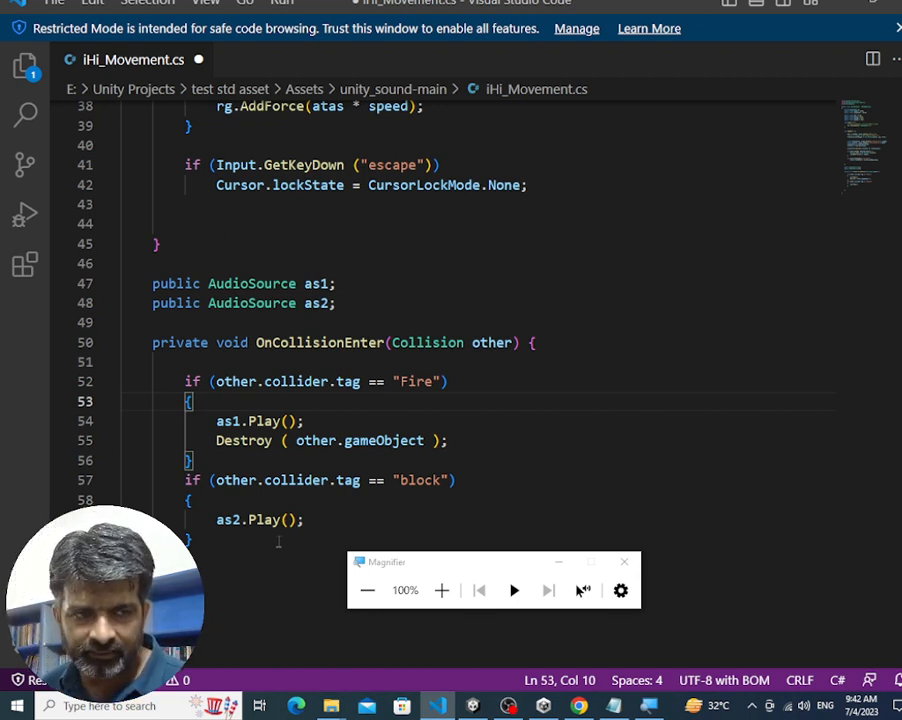
key("ctrl+s")
Switch to Unity, run the scene to test destroying the Fire object on collision, and stop play mode
key("alt+Tab")
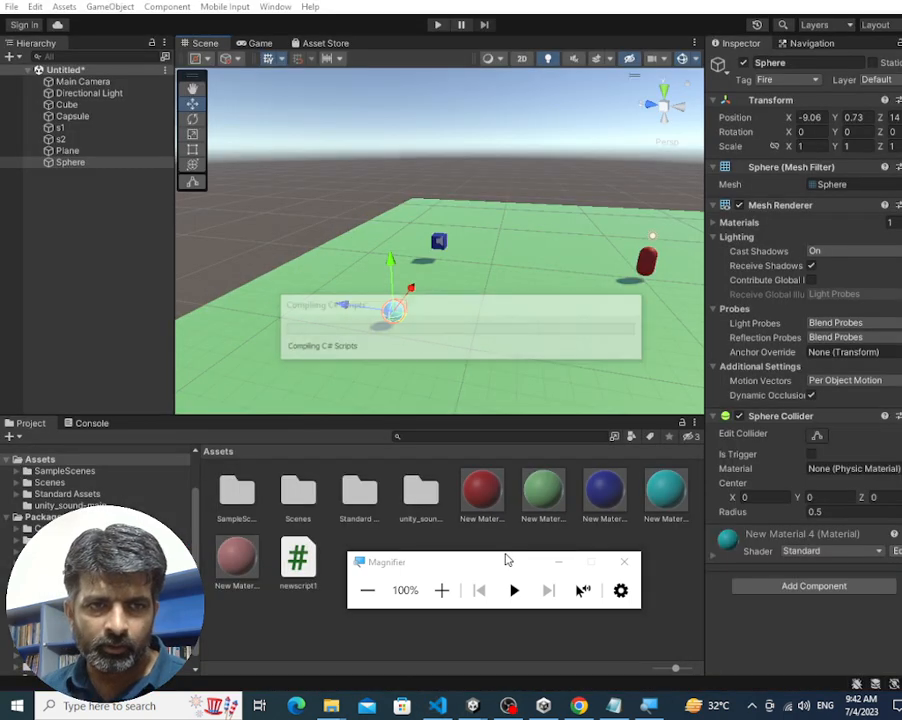
key("alt+Tab")
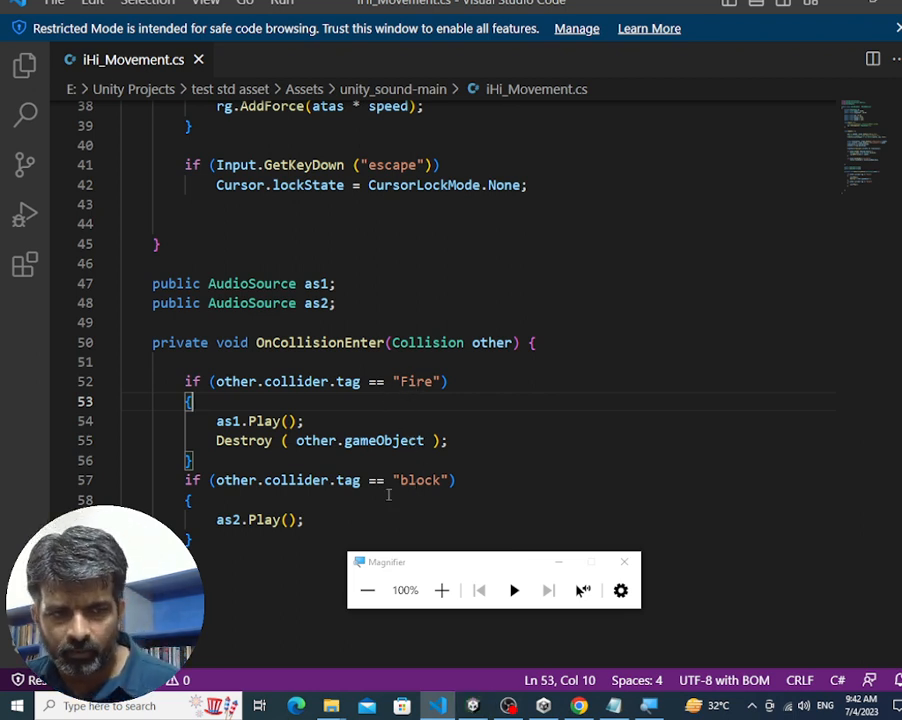
key("alt+Tab")
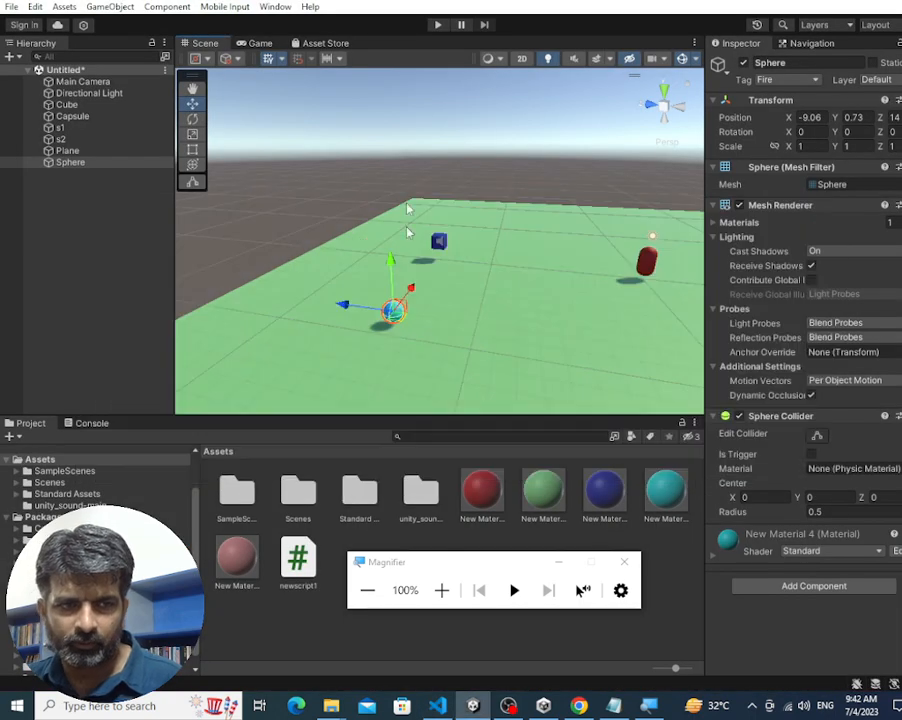
left_click(437, 24)
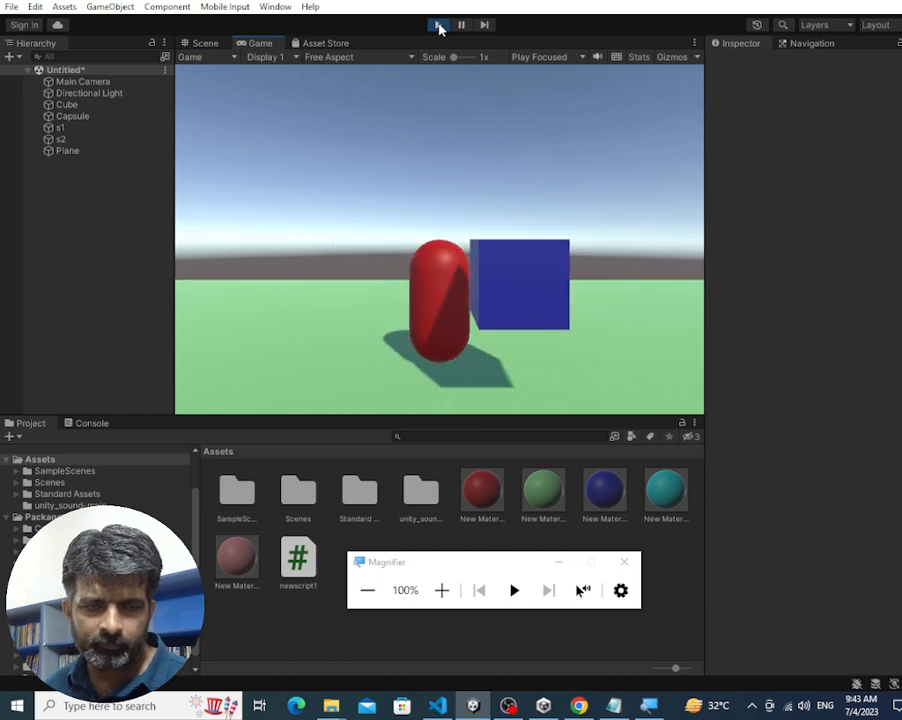
left_click(438, 25)
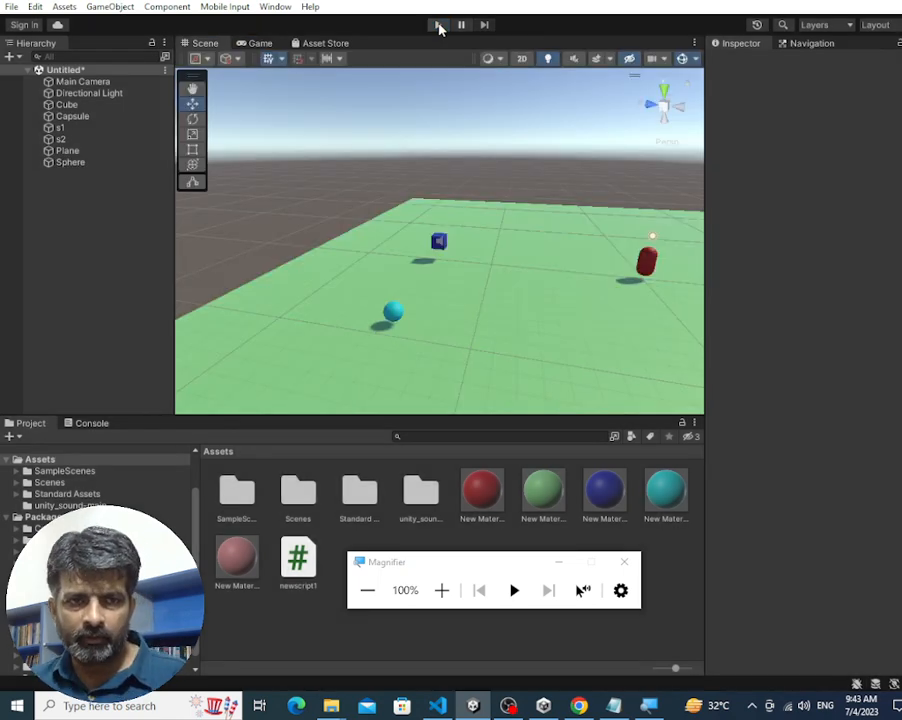
Switch to Visual Studio Code, copy the Destroy ( other.gameObject ); statement and remove its line from the Fire block
key("alt+Tab")
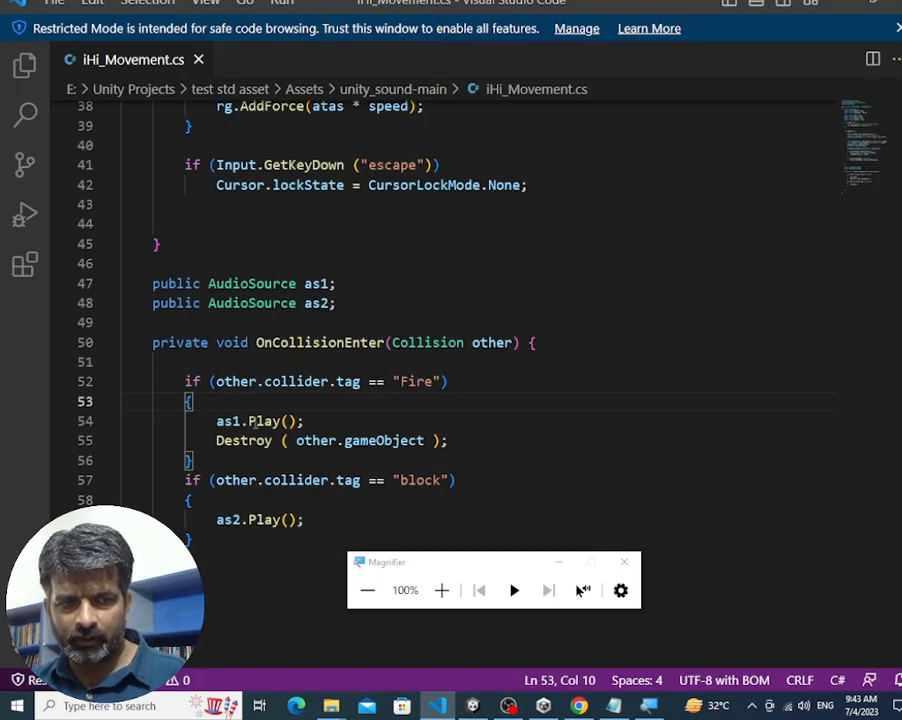
left_click_drag(216, 440, 496, 437)
key("ctrl+c")
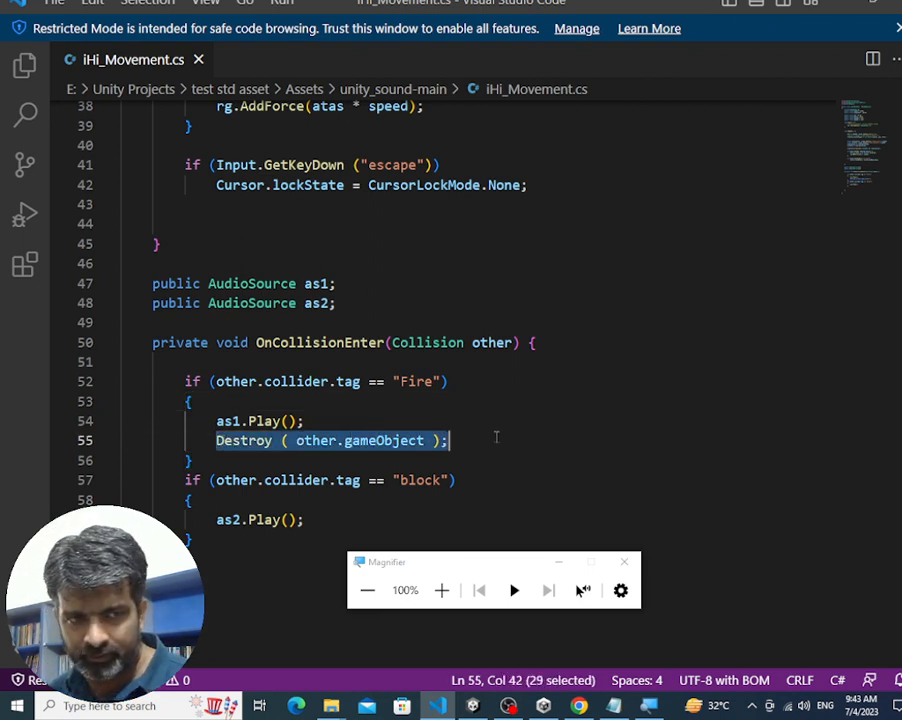
key("BackSpace")
key("BackSpace")
key("BackSpace")
key("BackSpace")
key("BackSpace")
Paste Destroy ( other.gameObject ); two lines below the end of the "block" code block and save the script
key("Down")
key("Down")
key("Down")
key("Down")
key("Down")
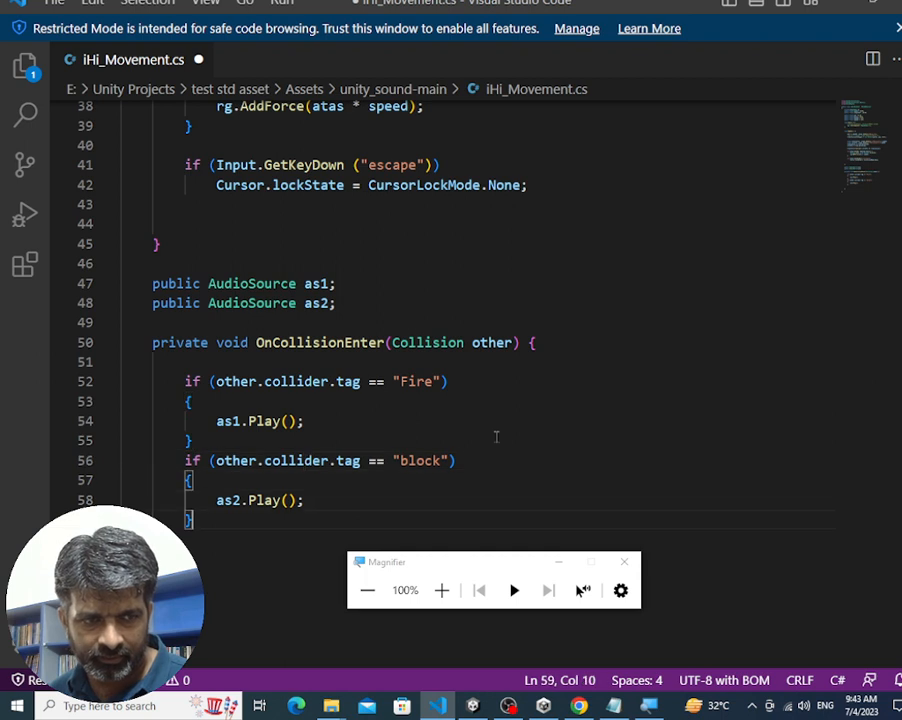
key("Return")
key("Return")
key("ctrl+v")
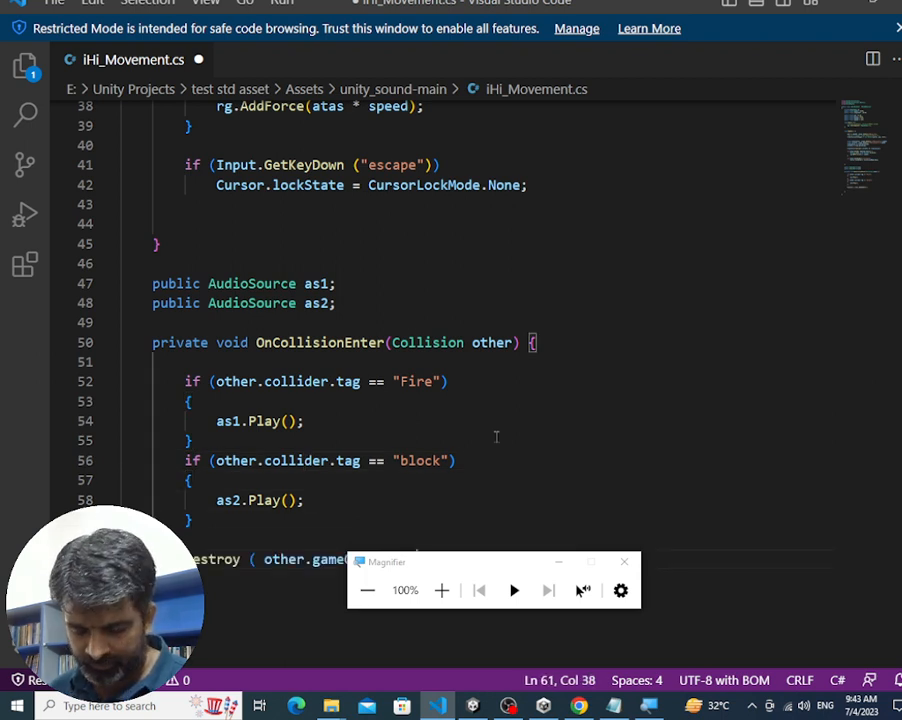
key("ctrl+s")
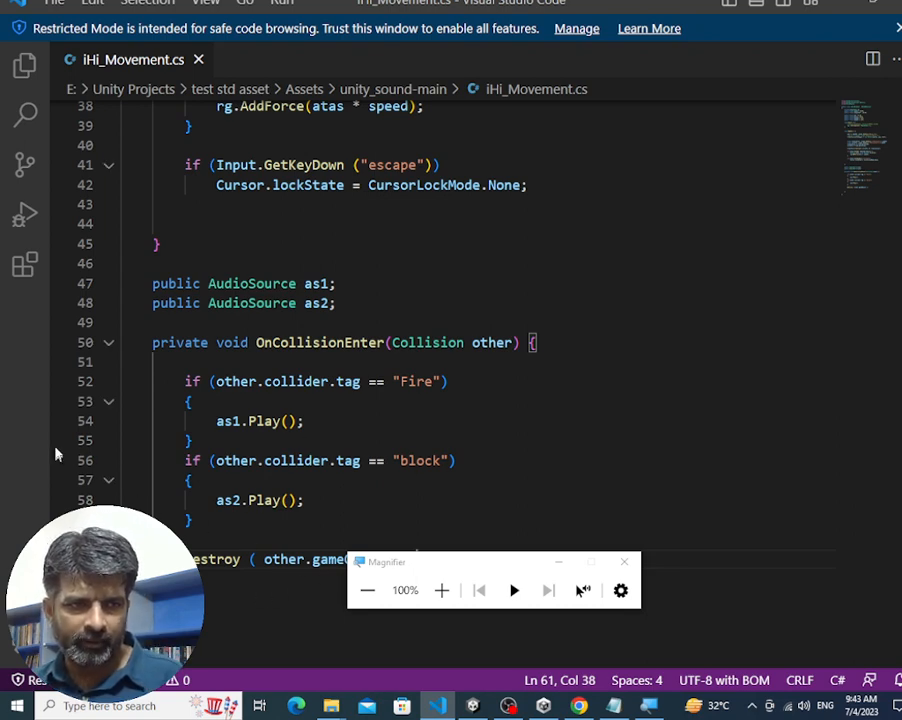
Widen the Explorer sidebar and move the Magnifier window up so that it no longer covers the Destroy statement
left_click_drag(47, 441, 149, 424)
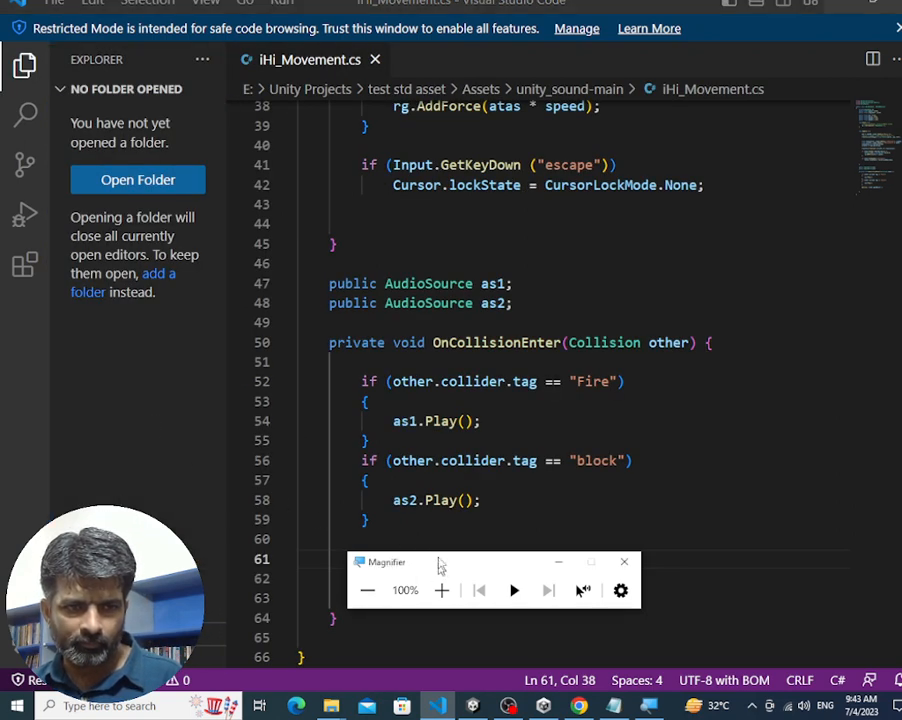
left_click_drag(439, 562, 435, 141)
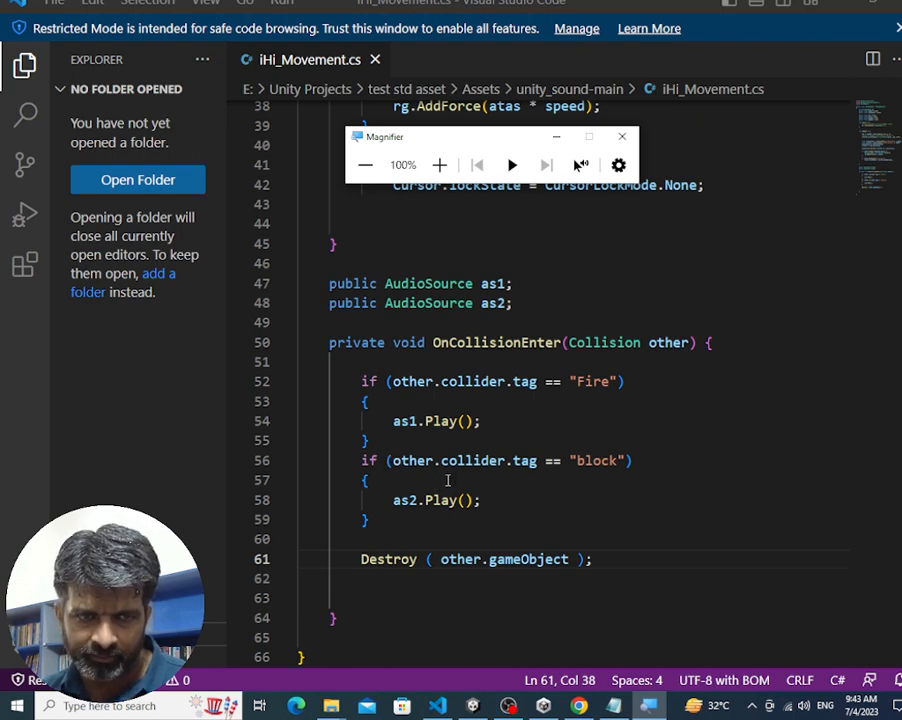
left_click(515, 333)
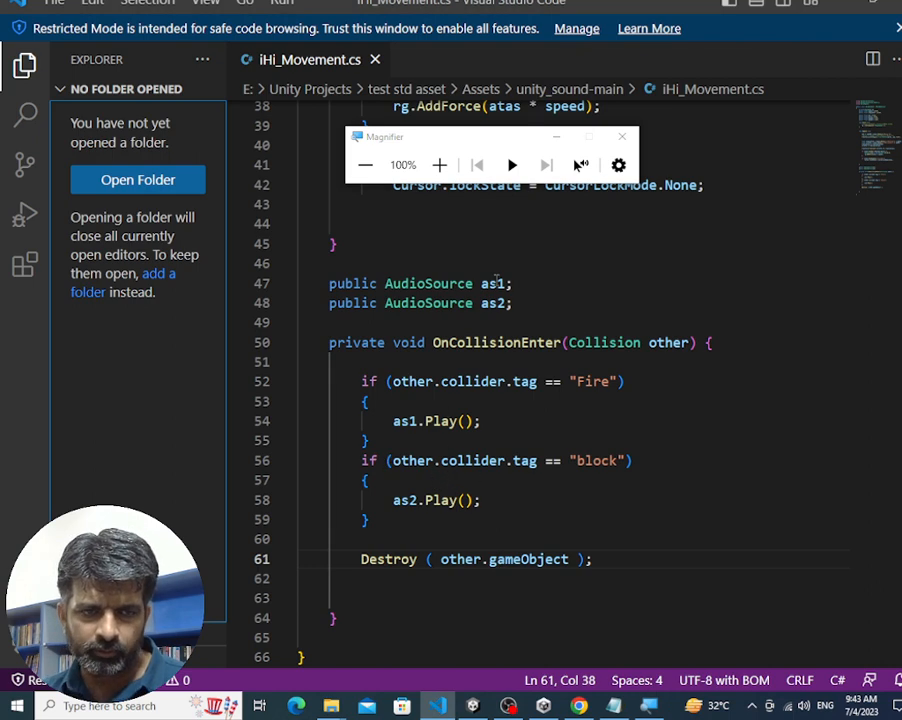
left_click(494, 361)
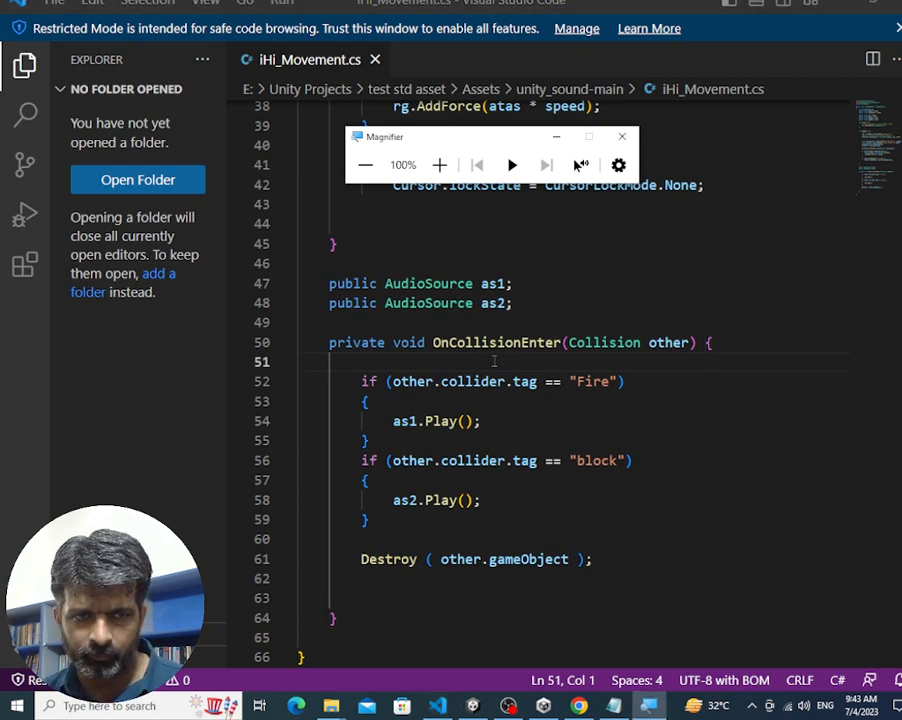
Switch to Unity, run the scene to test destroying every collided object regardless of tag, and stop play mode
key("alt+Tab")
key("alt+Tab")
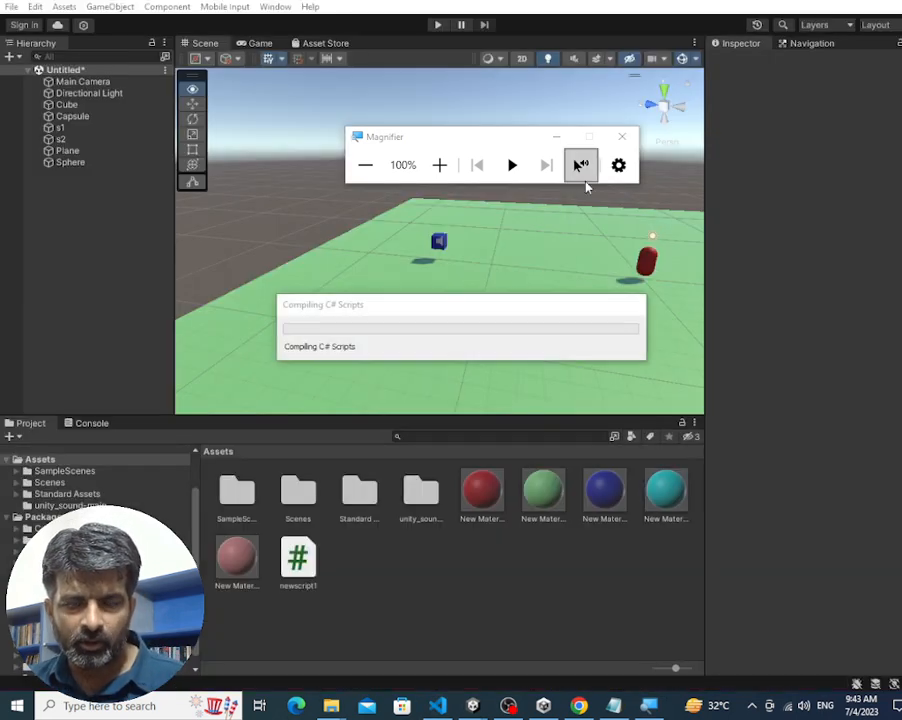
left_click(578, 167)
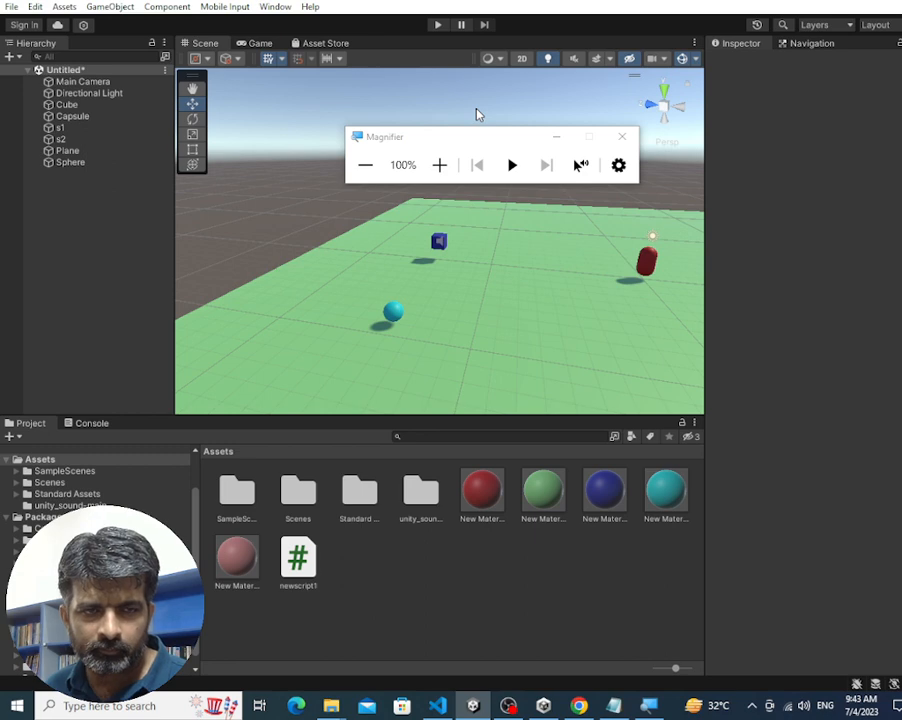
left_click(438, 24)
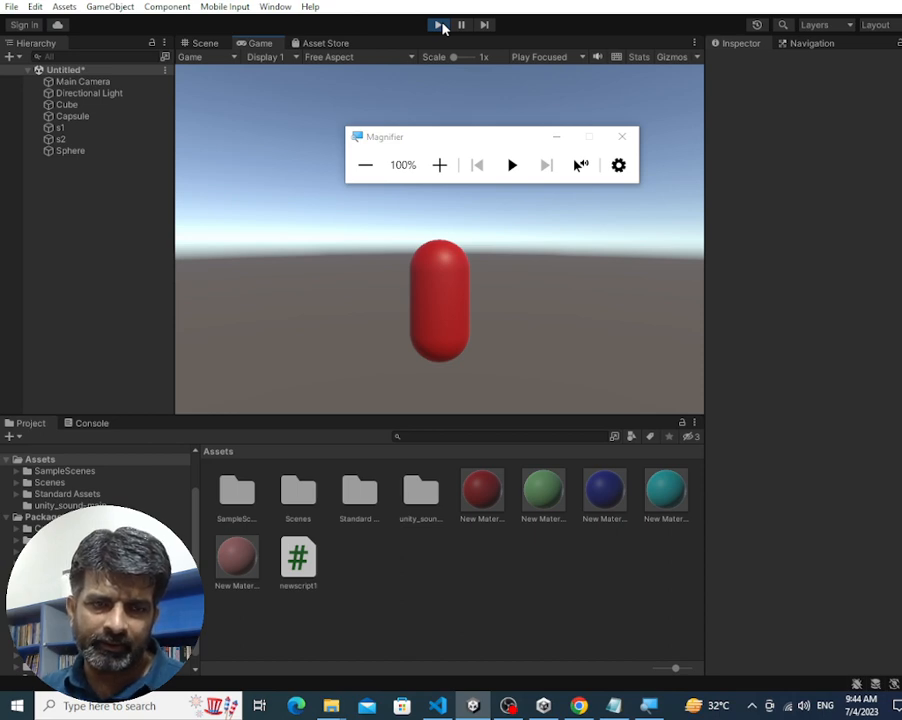
left_click(440, 25)
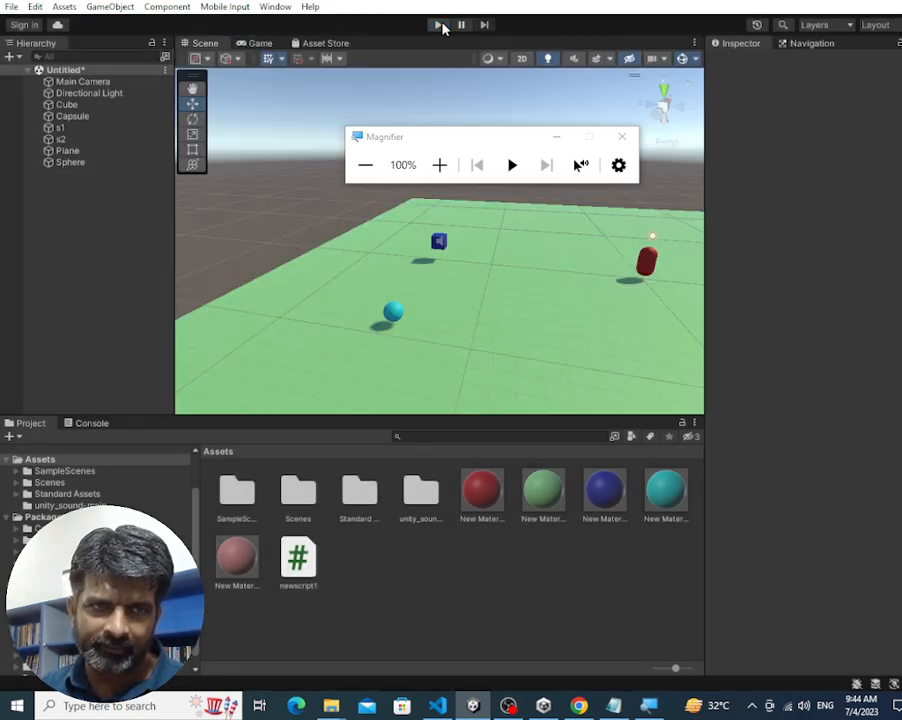
Switch to Visual Studio Code and cut the Destroy ( other.gameObject ); statement from below the "block" code block
key("alt+Tab")
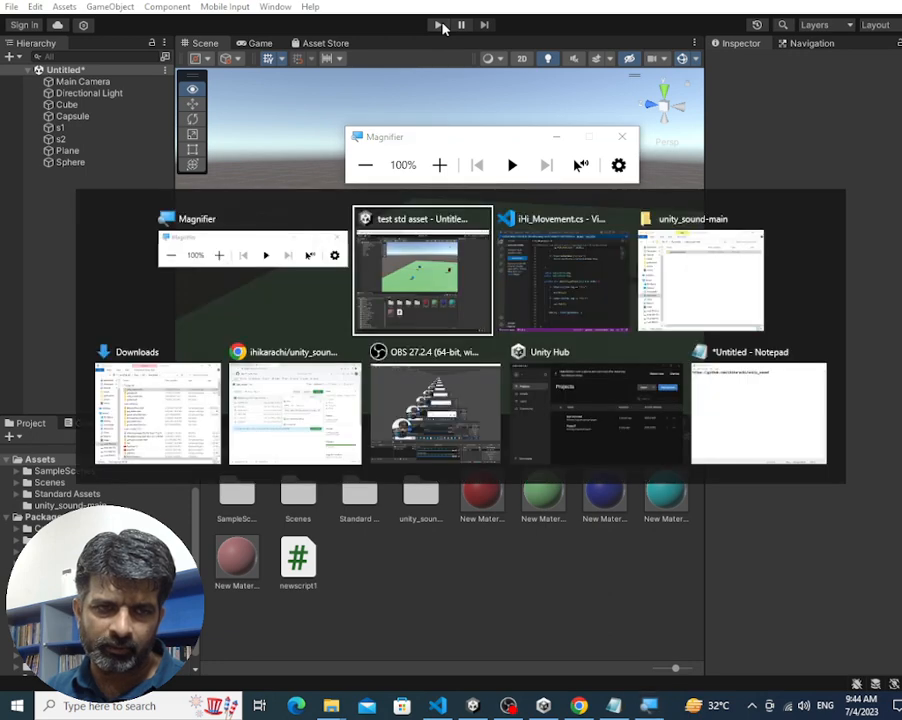
key("alt+Tab")
key("Tab")
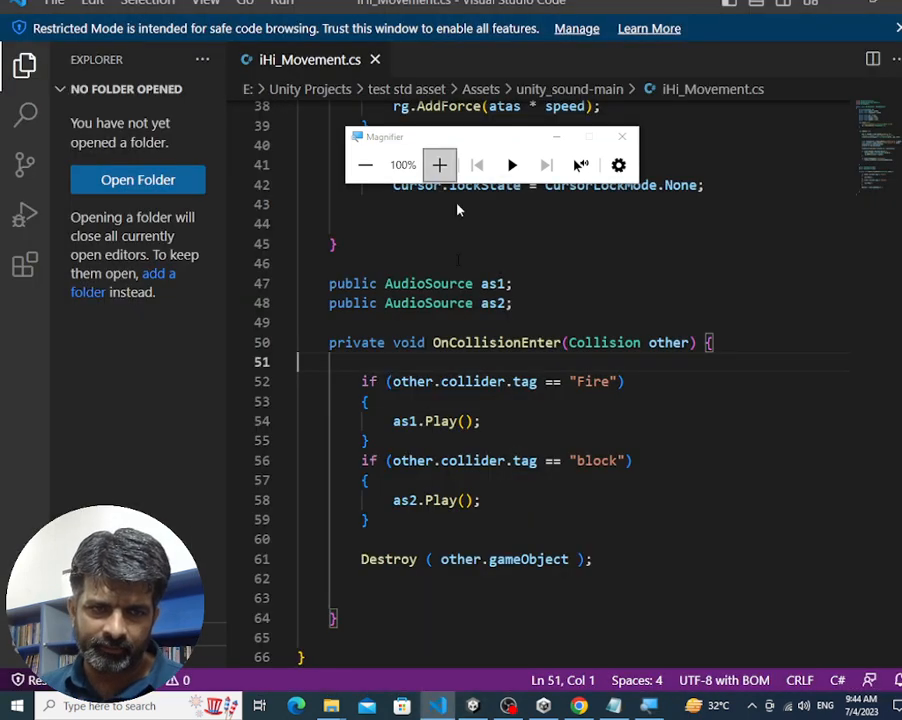
left_click(355, 560)
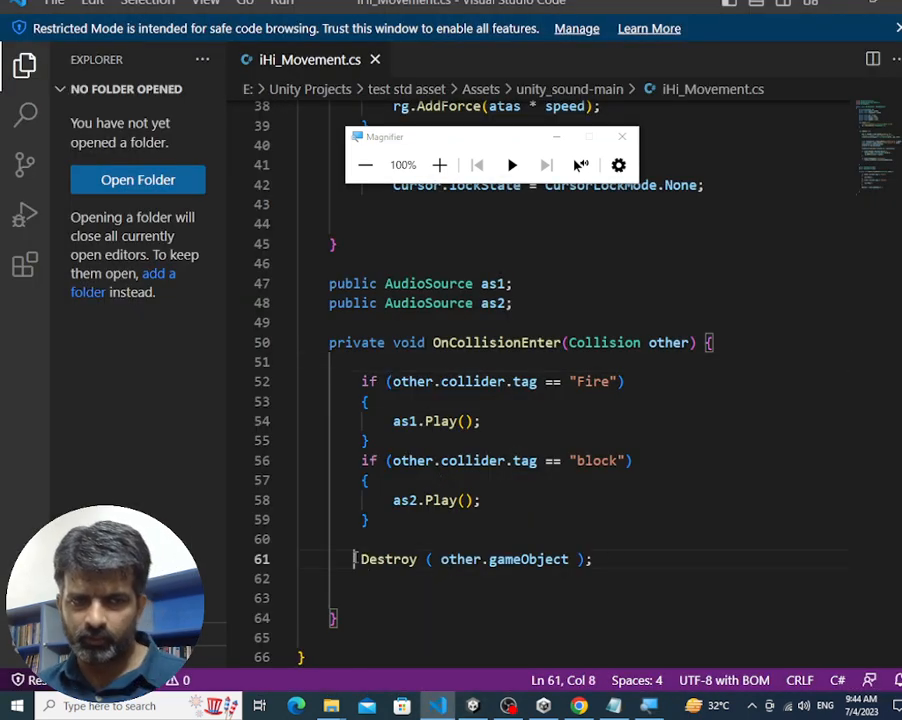
key("Right")
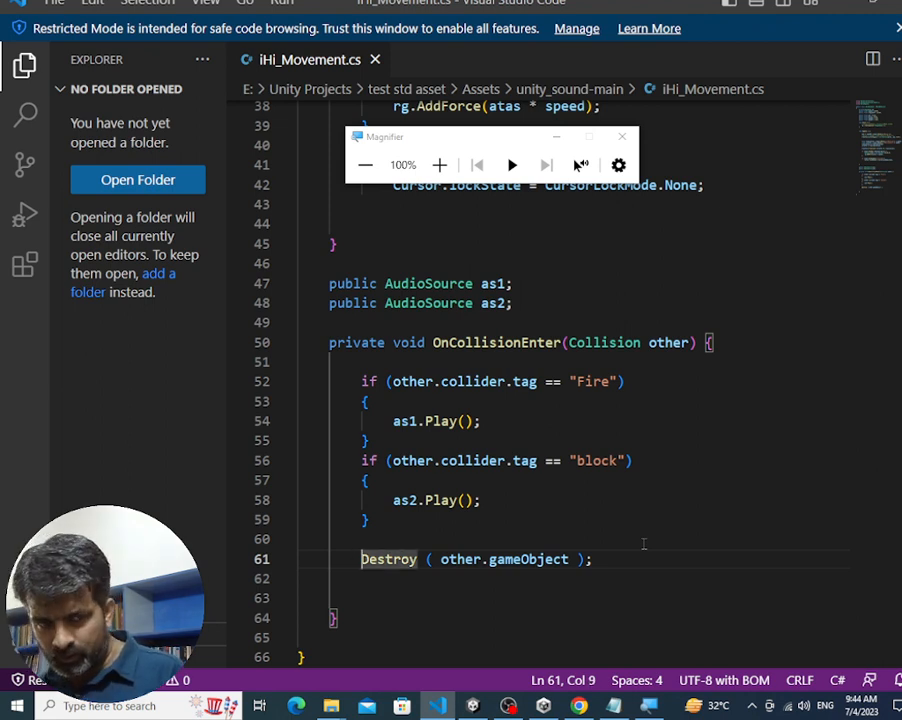
key("shift+End")
key("Delete")
key("ctrl+z")
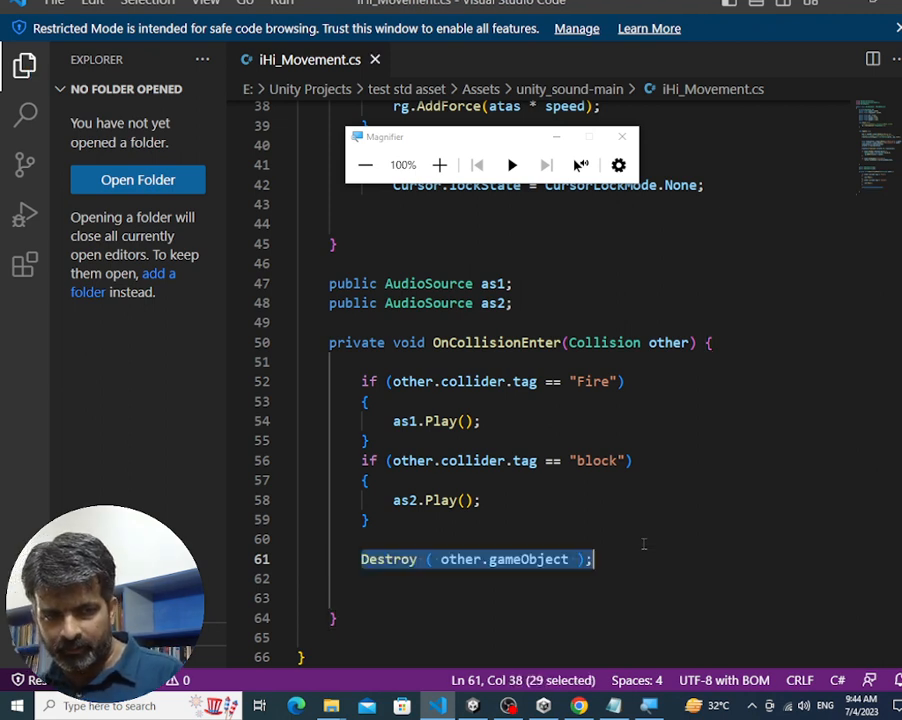
key("ctrl+x")
Paste Destroy ( other.gameObject ); on a new line below as1.Play(); in the Fire block, save the script and switch to Unity
key("Up")
key("Up")
key("Up")
key("Up")
key("Up")
key("Up")
key("Up")
key("End")
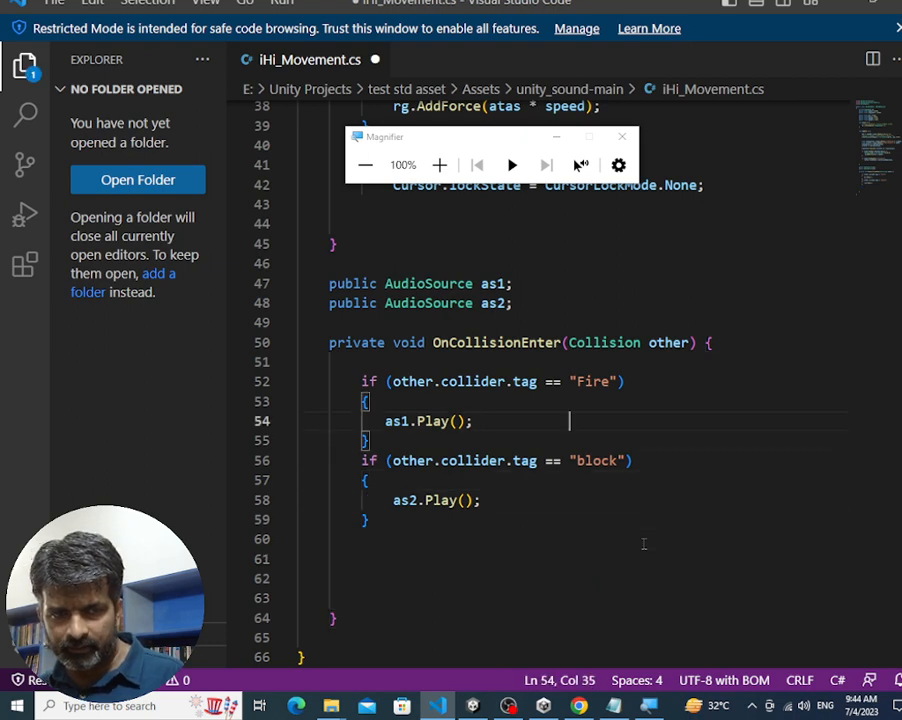
key("Home")
key("End")
key("Return")
key("ctrl+v")
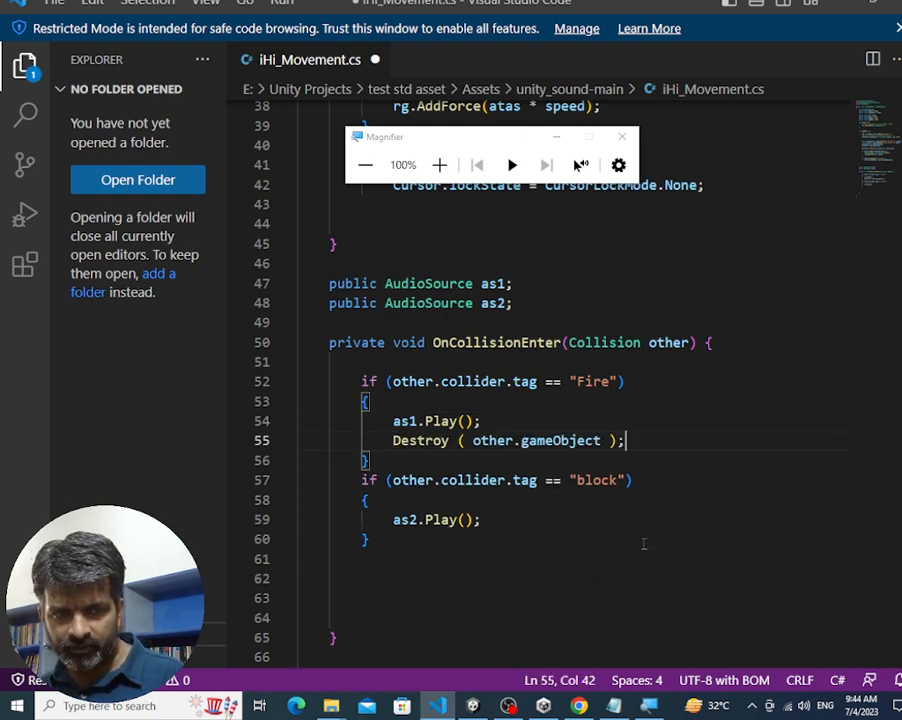
key("ctrl+s")
key("alt+Tab")
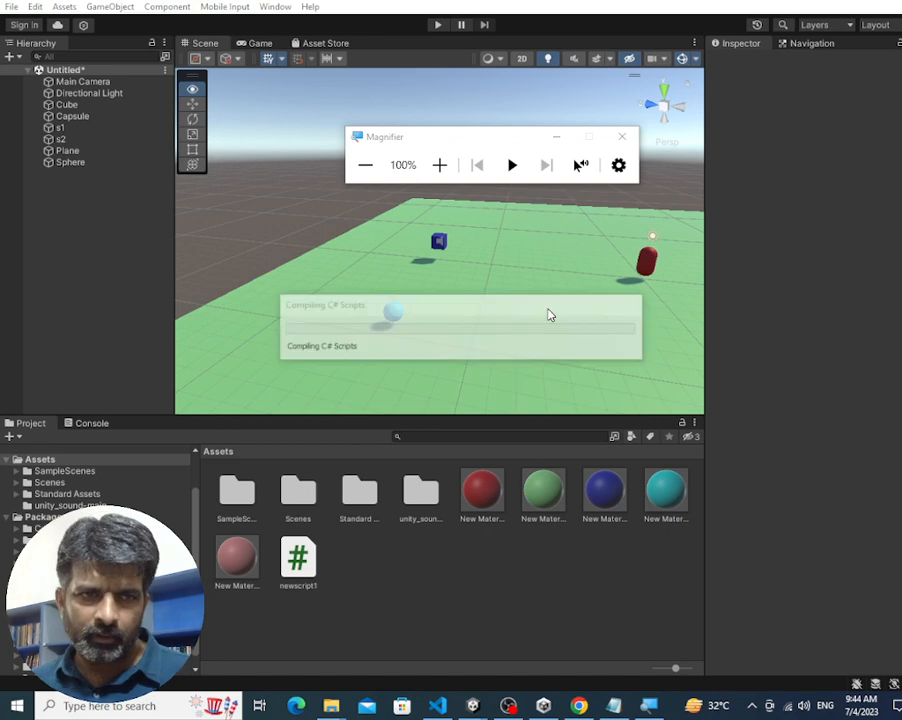
Switch to Visual Studio Code, add Destroy ( other.gameObject ); on a new line below as2.Play(); in the "block" block, and save the script
key("alt+Tab")
key("Down")
key("Down")
key("Down")
key("Down")
key("Return")
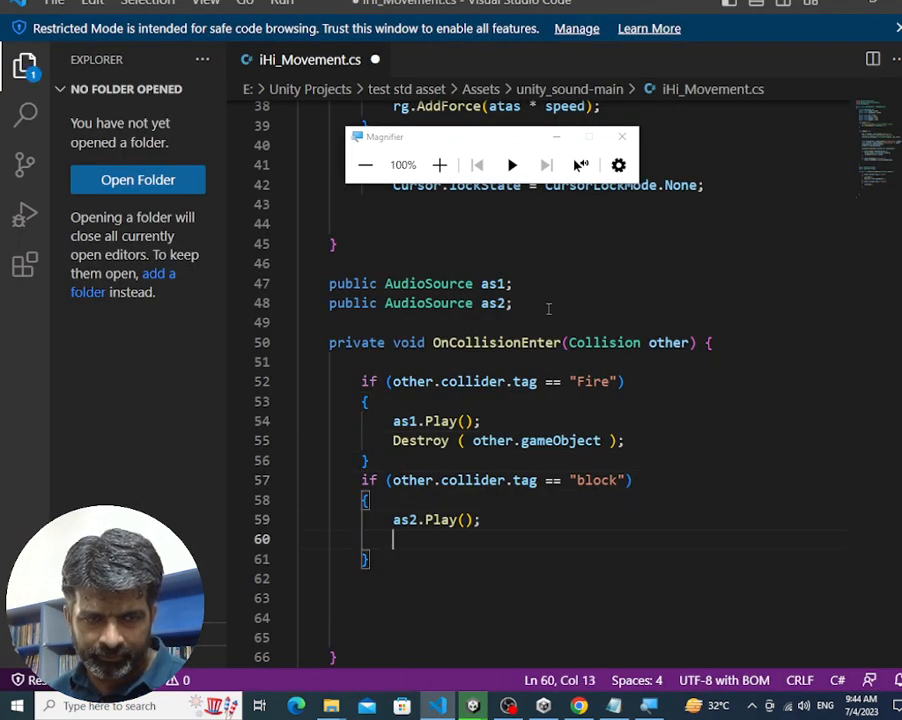
key("ctrl+v")
key("ctrl+s")
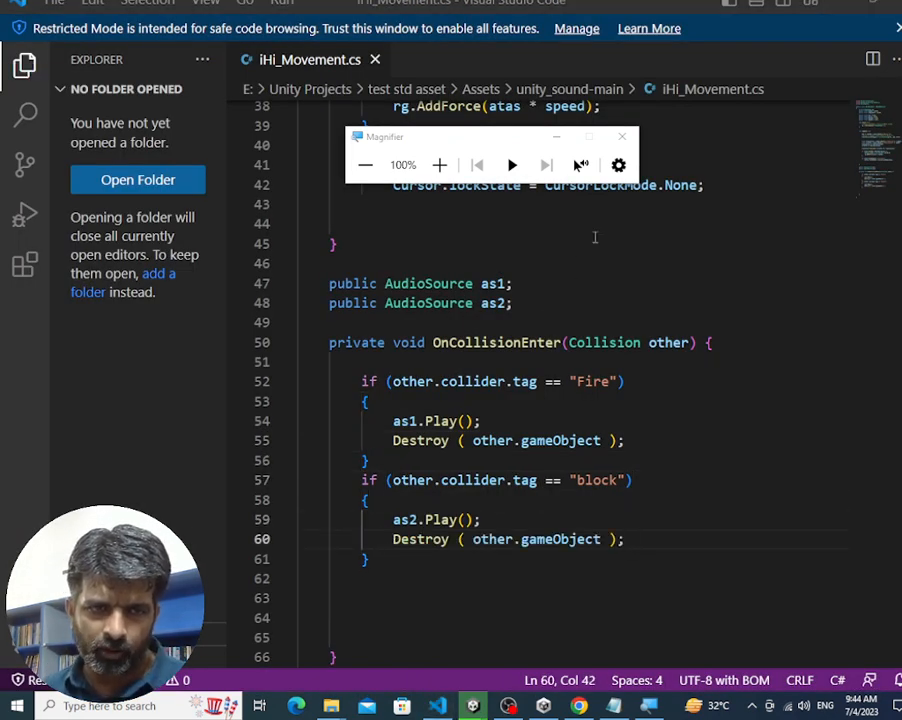
Switch to Unity, run the scene to test destroying the objects tagged Fire and block on collision, and stop play mode
key("alt+Tab")
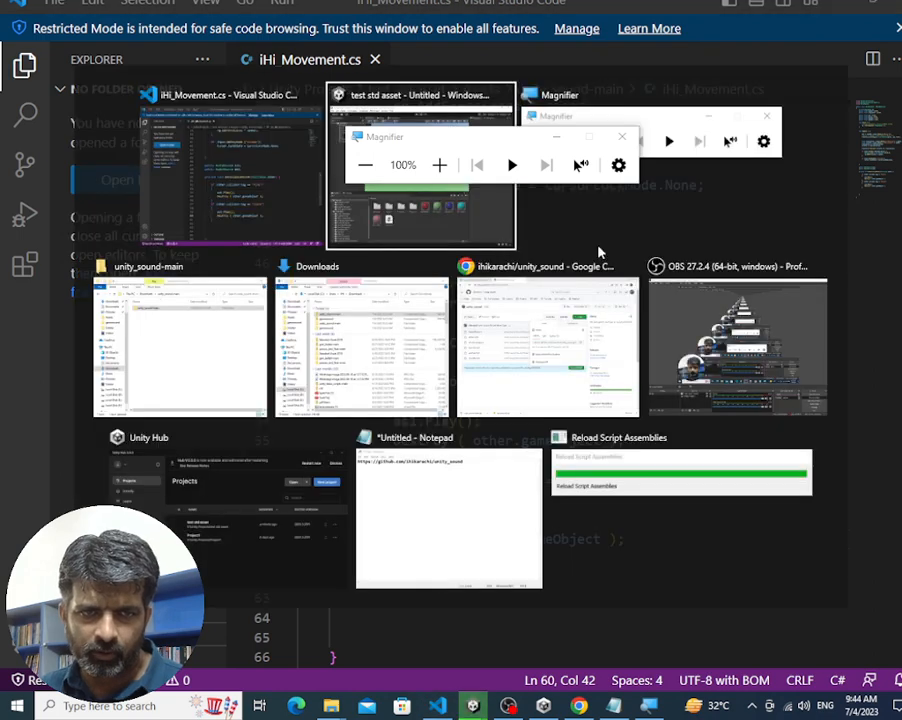
left_click(815, 6)
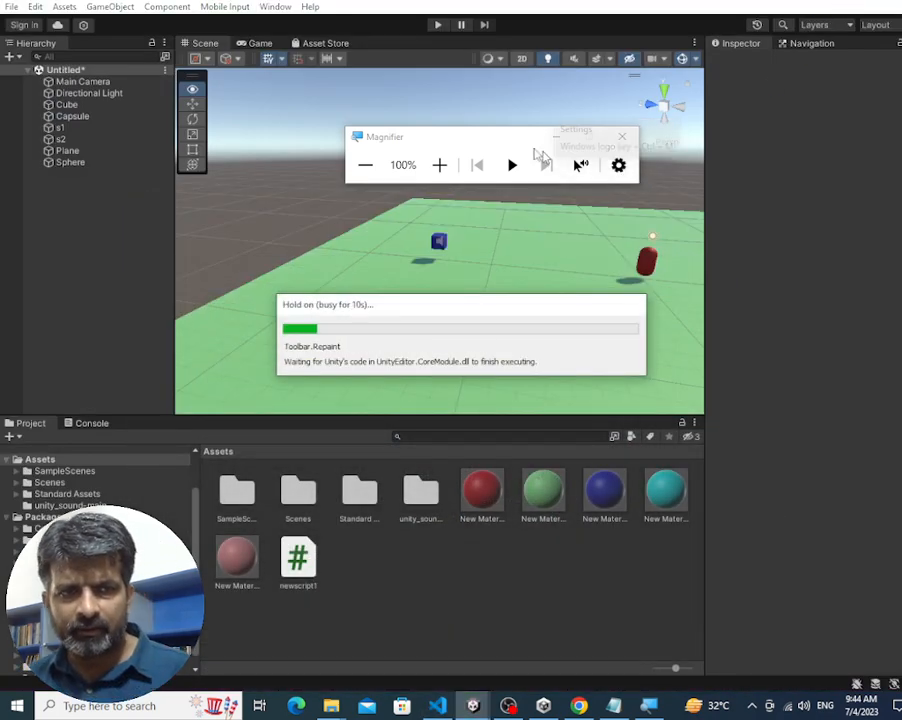
left_click(438, 24)
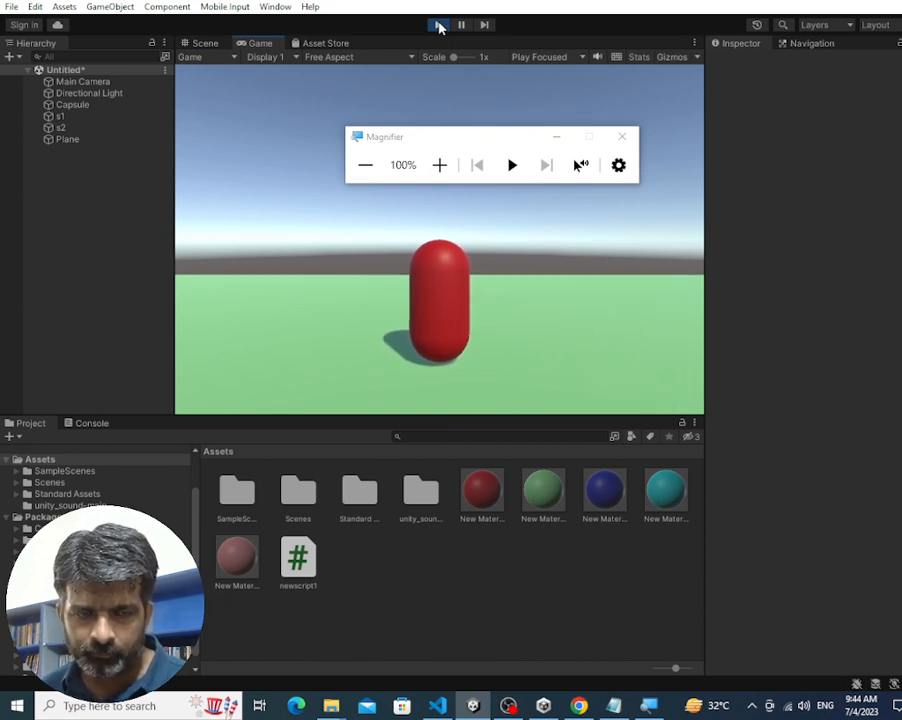
left_click(440, 27)
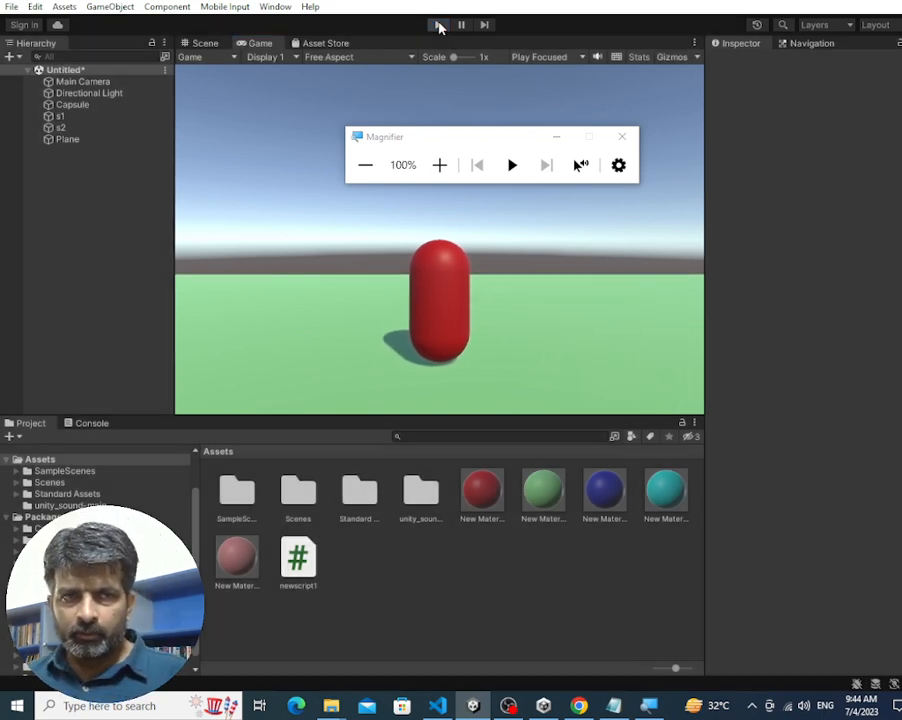